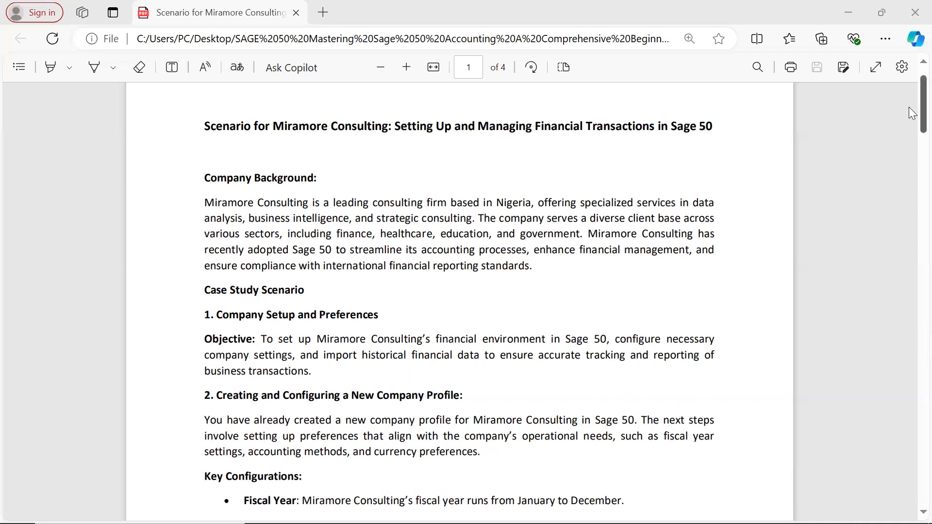
Step: Read through the Miramore Consulting scenario PDF, covering key configurations, financial data for import and the Sage 50 task instructions
left_click(909, 131)
scroll(908, 131, "down", 5)
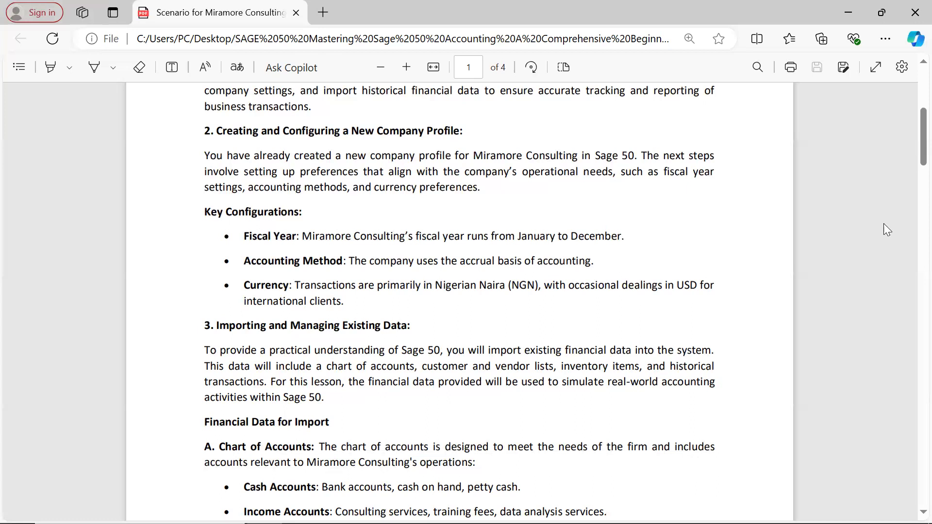
scroll(909, 186, "down", 3)
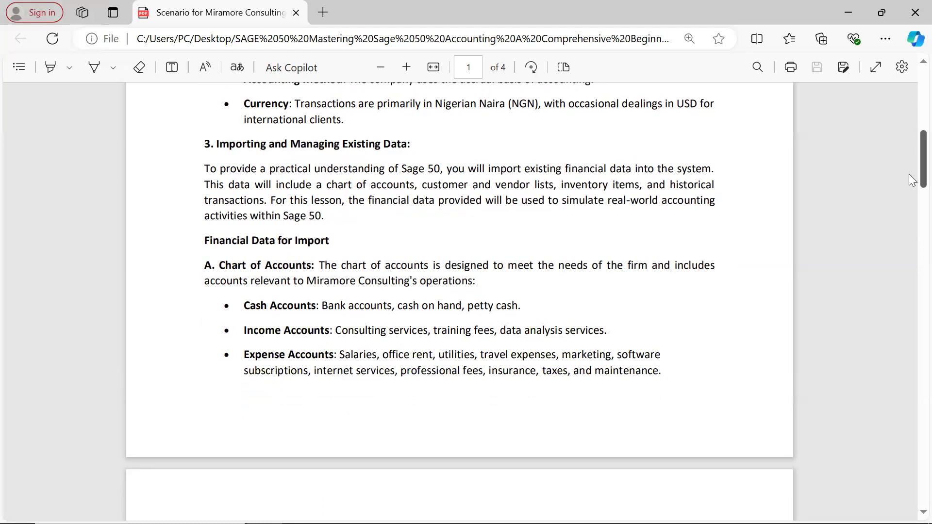
scroll(911, 179, "down", 3)
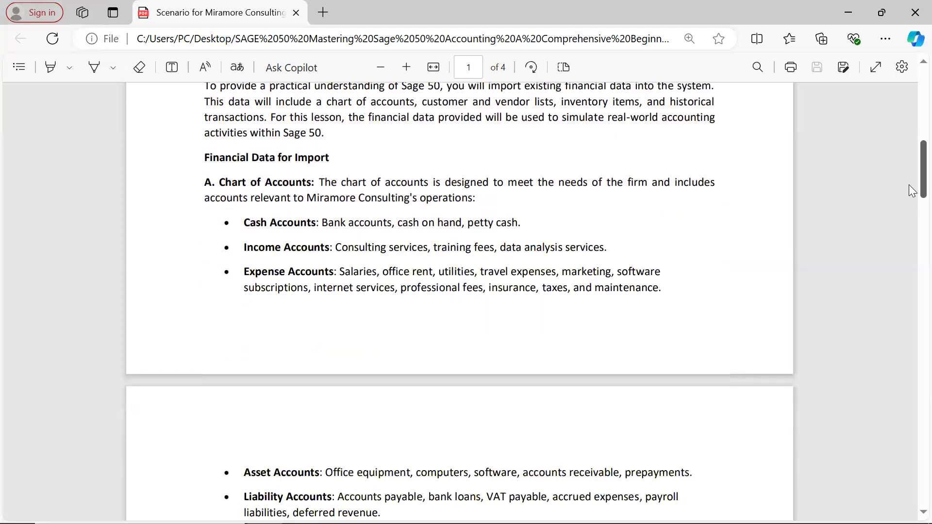
scroll(909, 185, "down", 3)
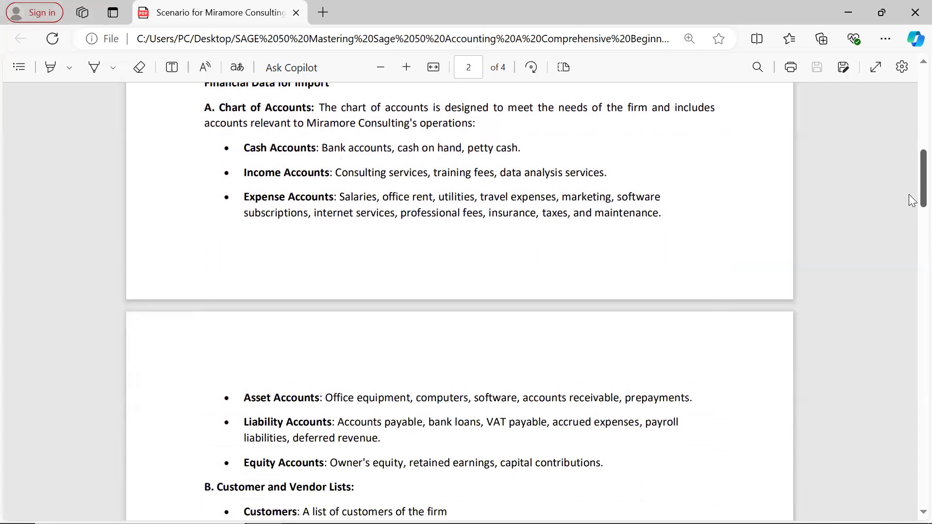
scroll(909, 194, "down", 10)
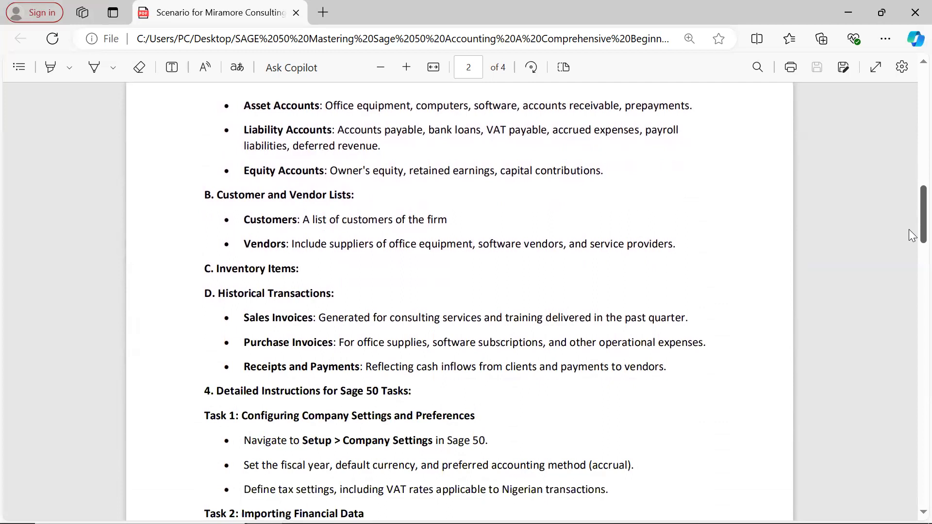
scroll(908, 223, "up", 5)
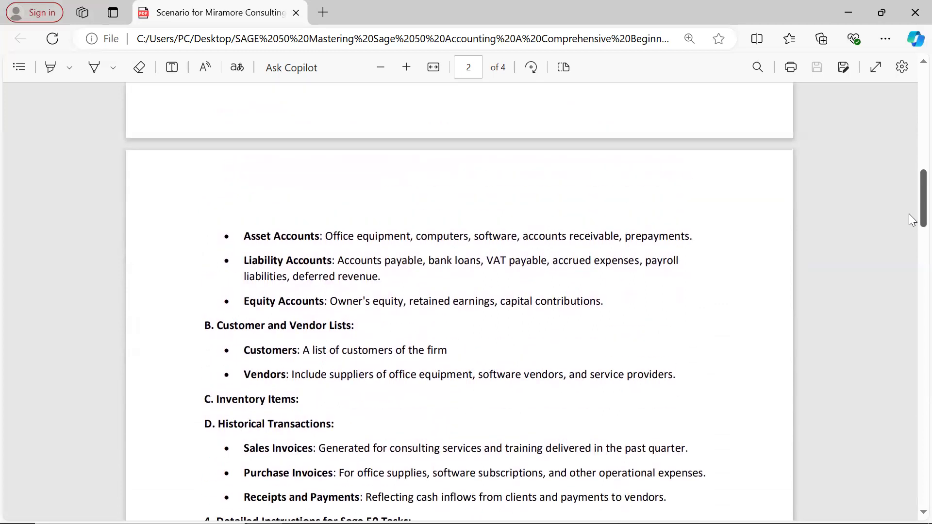
left_click_drag(908, 213, 908, 214)
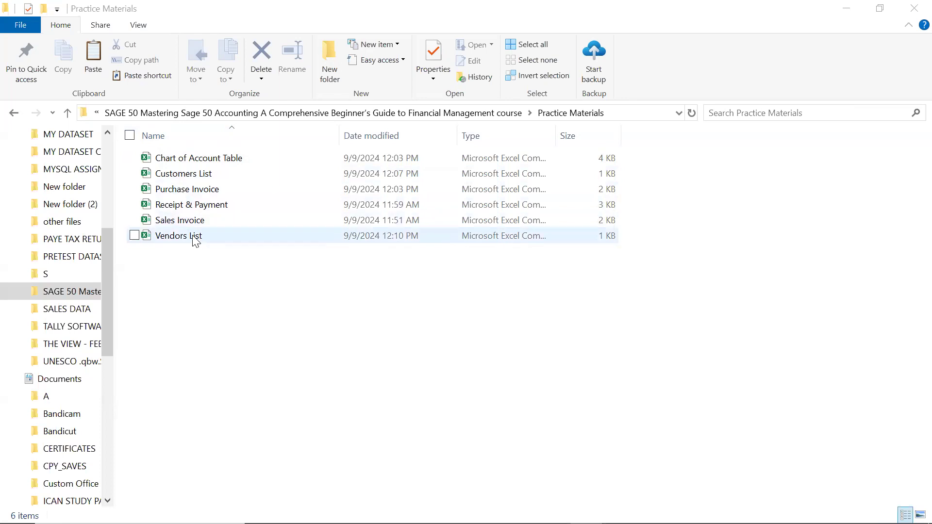
Step: Open the Chart of Account Table, Customers List and Purchase Invoice files from the Practice Materials folder, and bring up Customers List
double_click(189, 158)
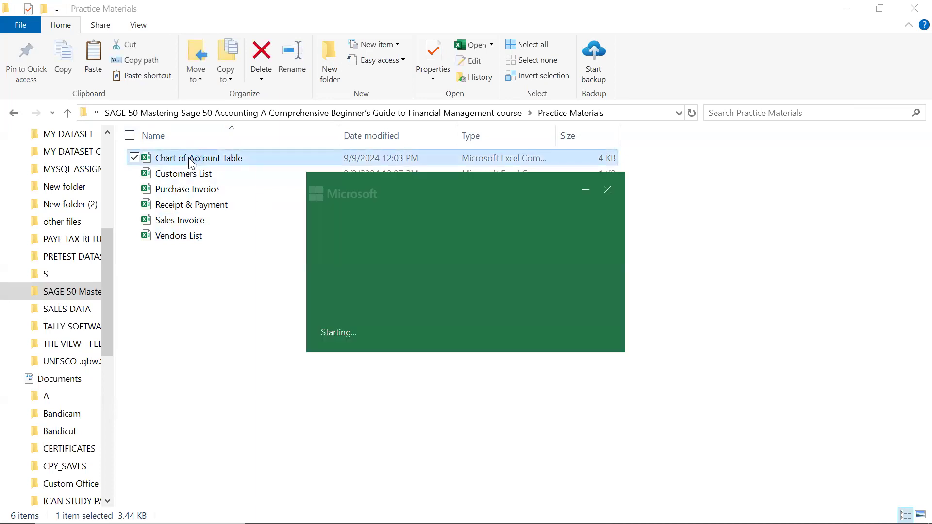
left_click(207, 177)
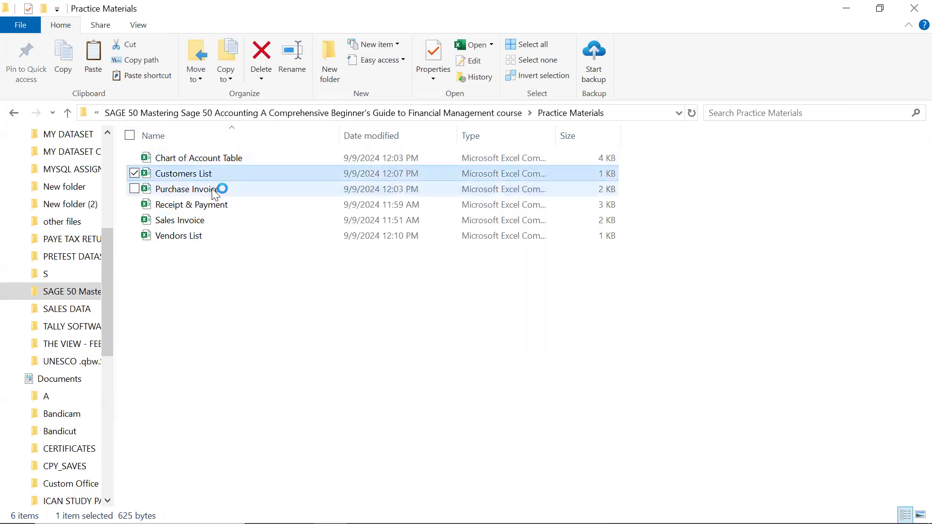
left_click(220, 191)
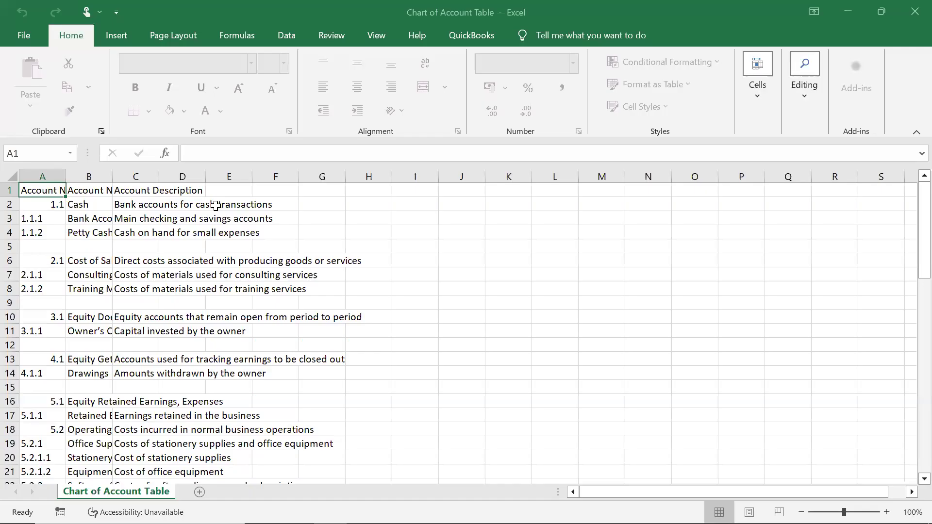
left_click(216, 204)
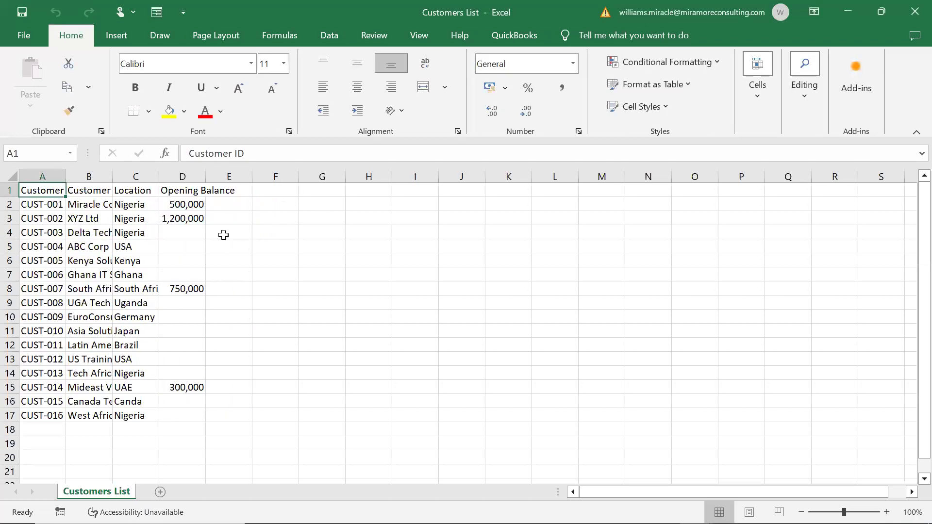
key("alt+Tab")
key("alt+Tab")
key("alt+Tab")
key("alt+Tab")
key("alt+Tab")
key("alt+Tab")
Step: Auto-fit the width of all columns in the Customers List sheet to their contents
left_click(223, 235)
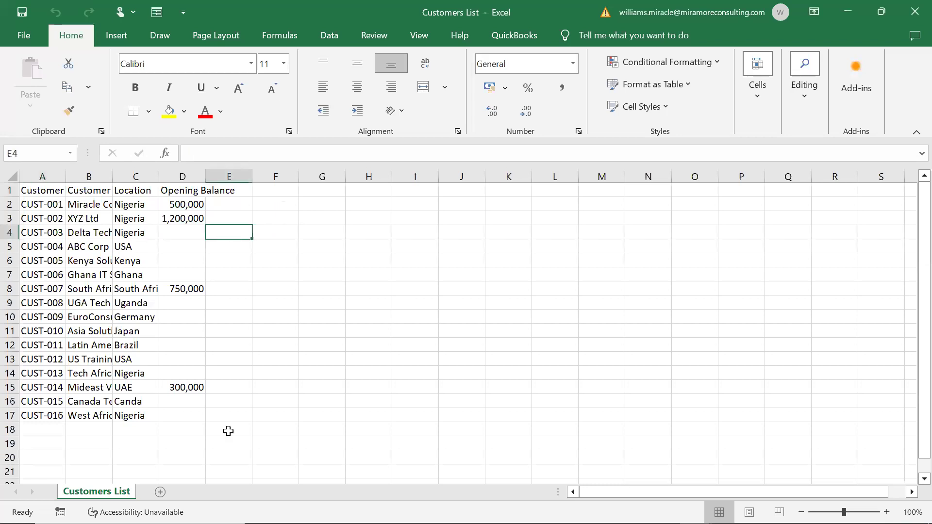
left_click(172, 244)
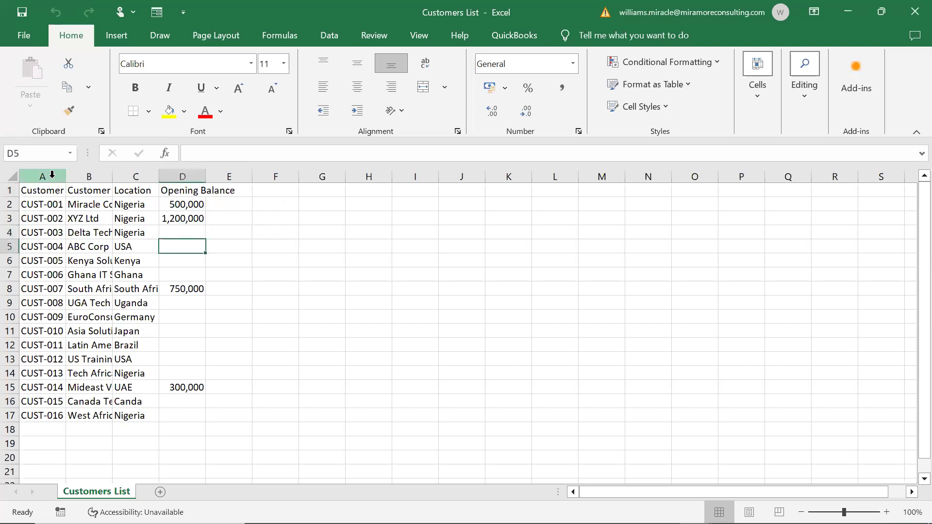
left_click(11, 176)
double_click(64, 176)
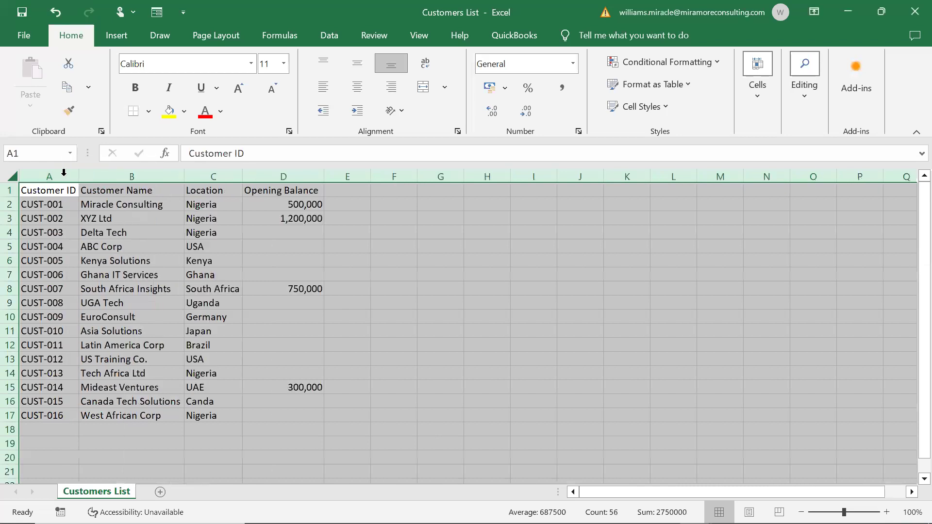
left_click(280, 245)
Step: Format the Customers List header row A1:D1 with a dark blue fill and bold white text
left_click_drag(25, 191, 282, 190)
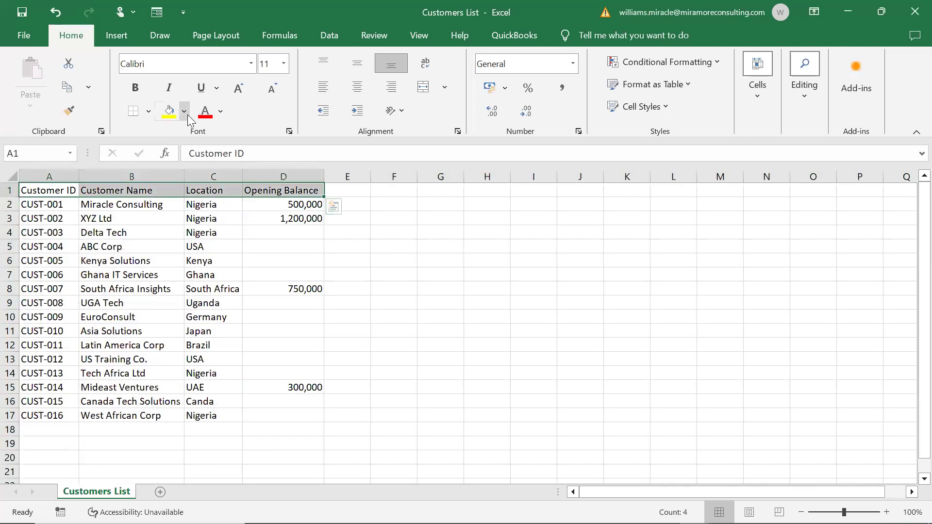
left_click(184, 111)
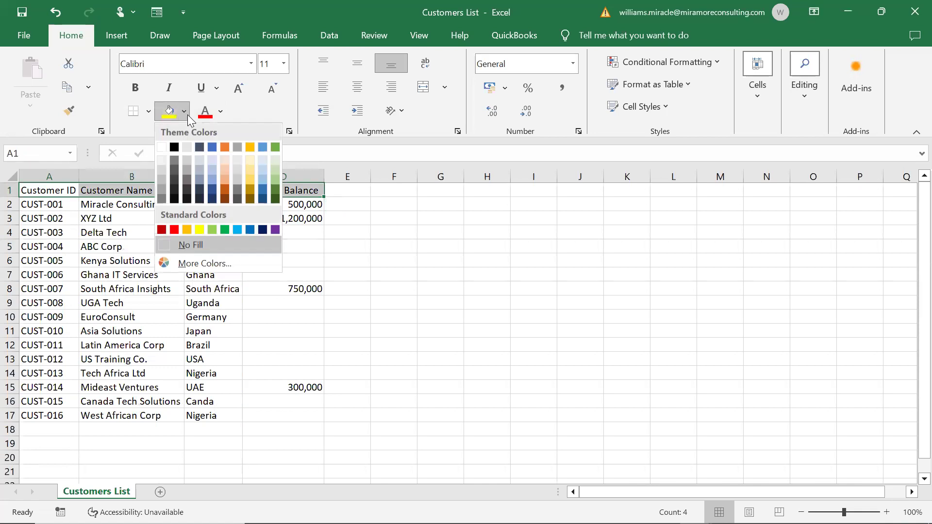
left_click(263, 229)
left_click(221, 112)
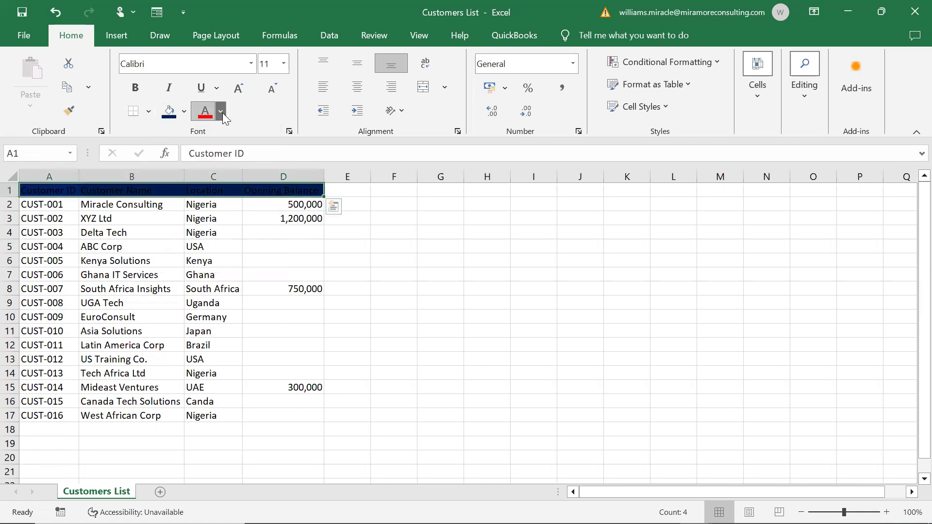
left_click(198, 165)
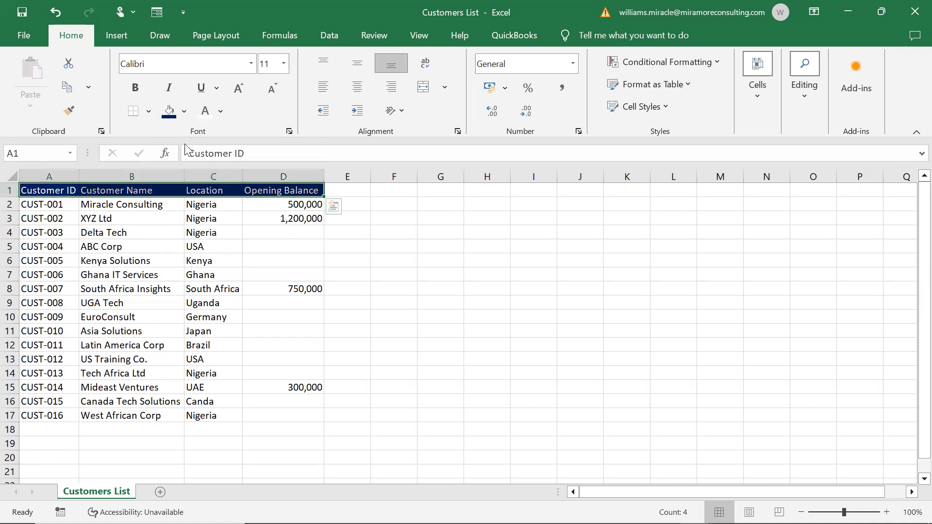
left_click(135, 88)
left_click(479, 311)
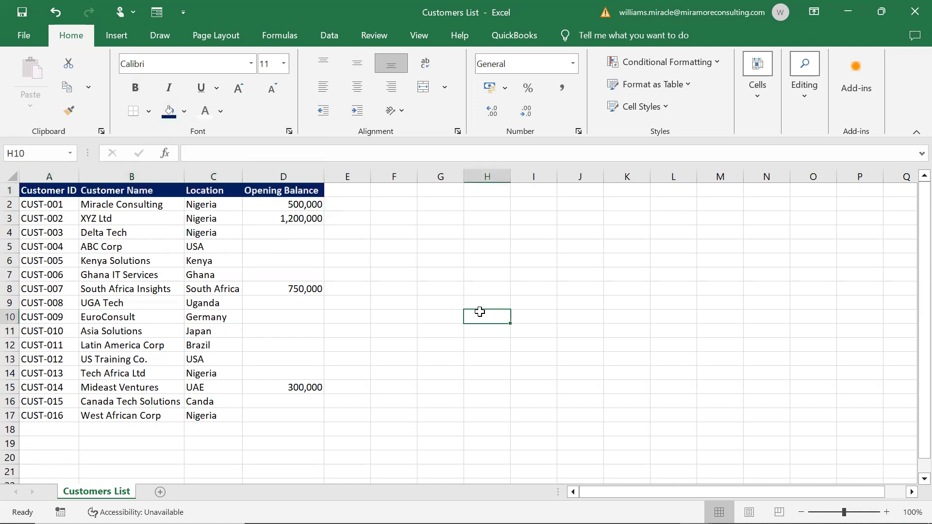
Step: Examine the Customer ID, Customer Name, Location and Opening Balance columns of the Customers List
left_click(91, 231)
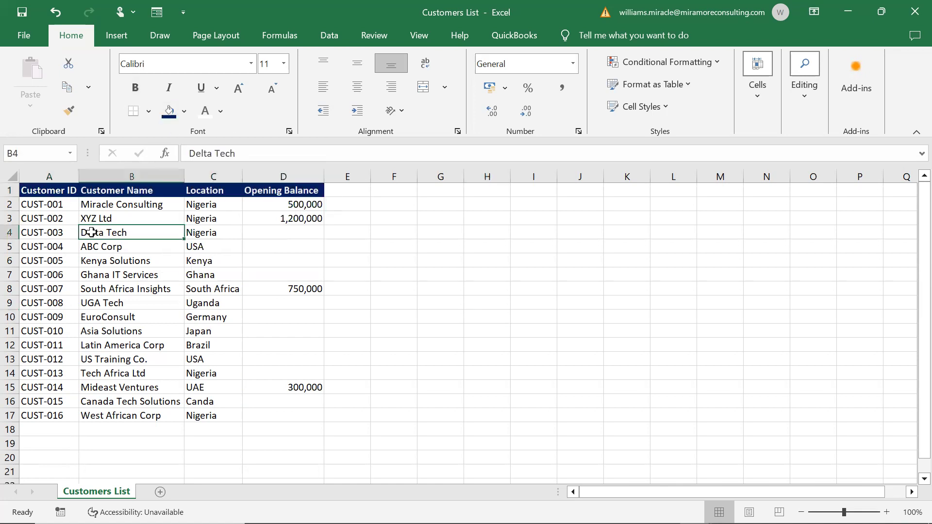
left_click(49, 177)
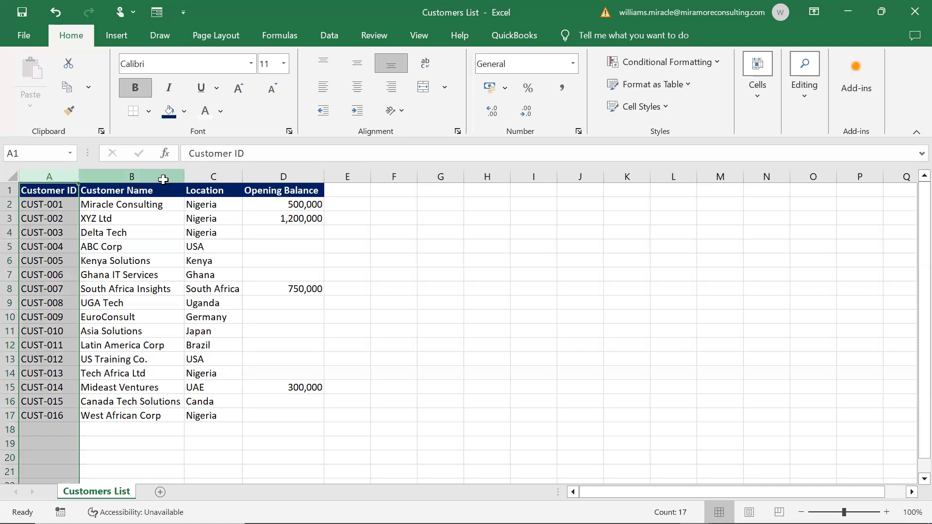
left_click(165, 177)
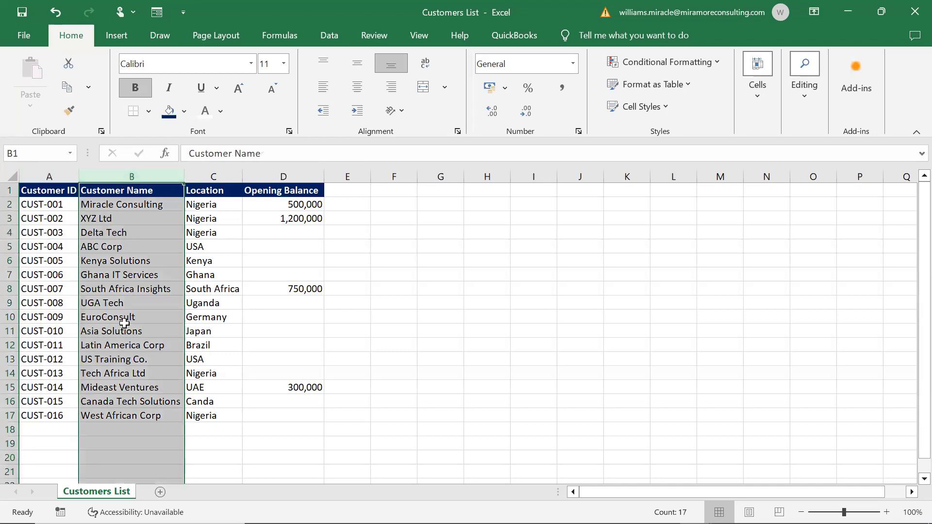
left_click(209, 177)
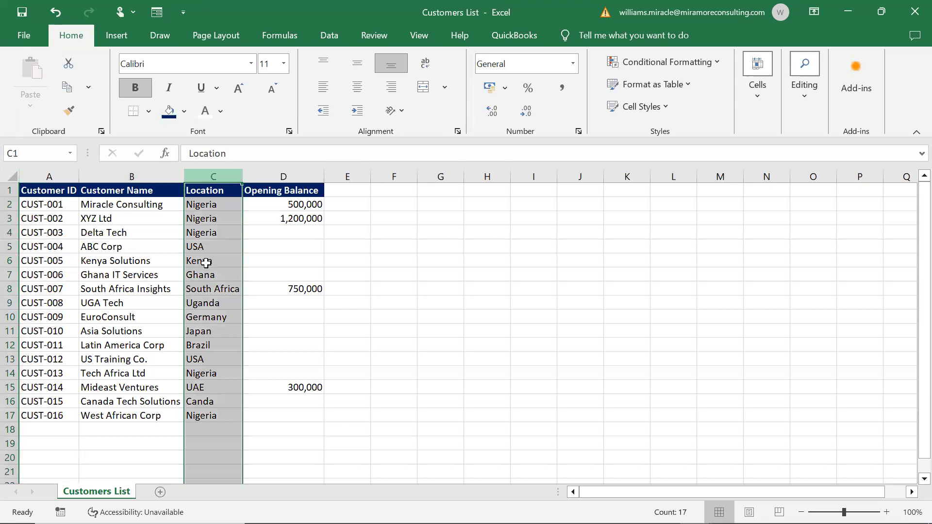
left_click(287, 176)
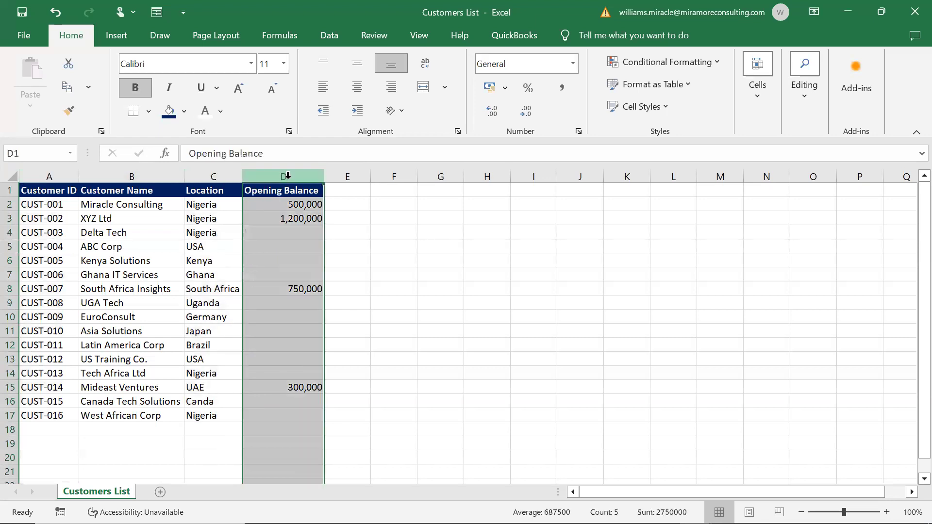
left_click(454, 307)
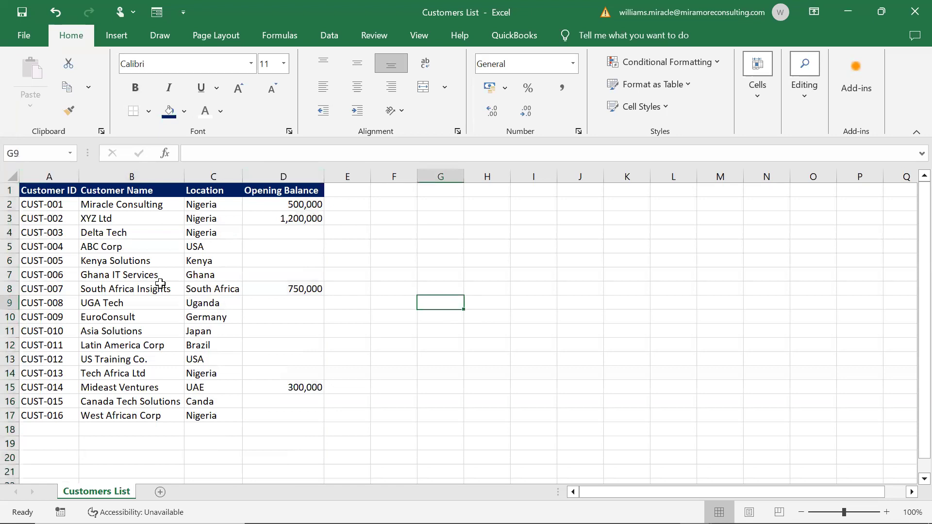
left_click(396, 272)
left_click(398, 229)
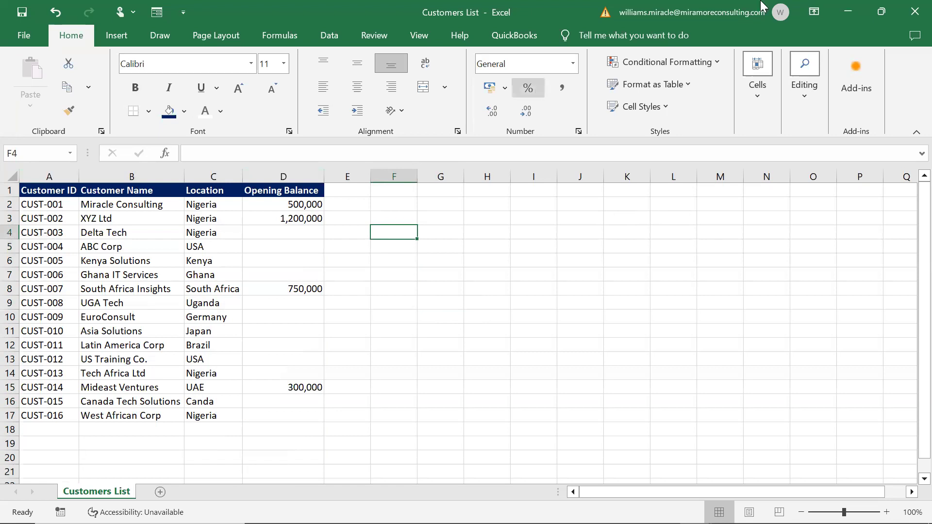
Step: Switch to the Purchase Invoice workbook and auto-fit all of its columns to their contents
left_click(847, 12)
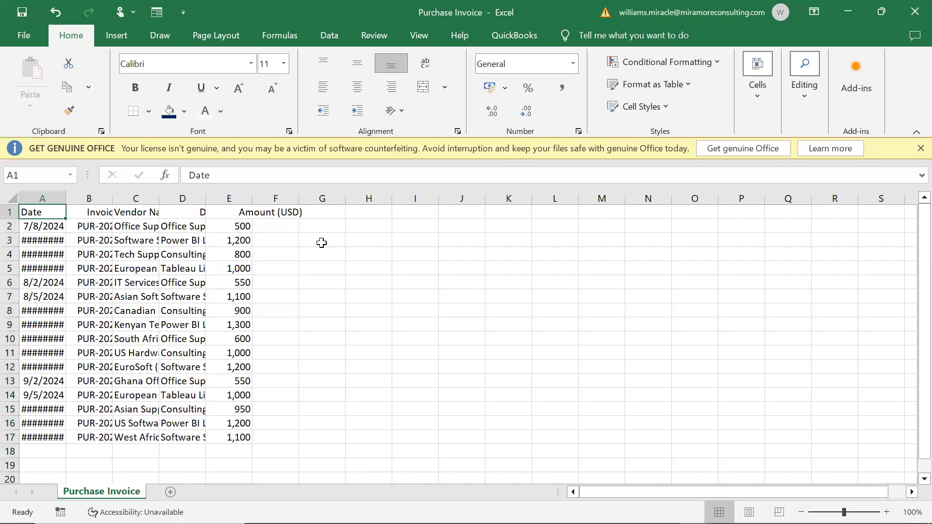
left_click(322, 240)
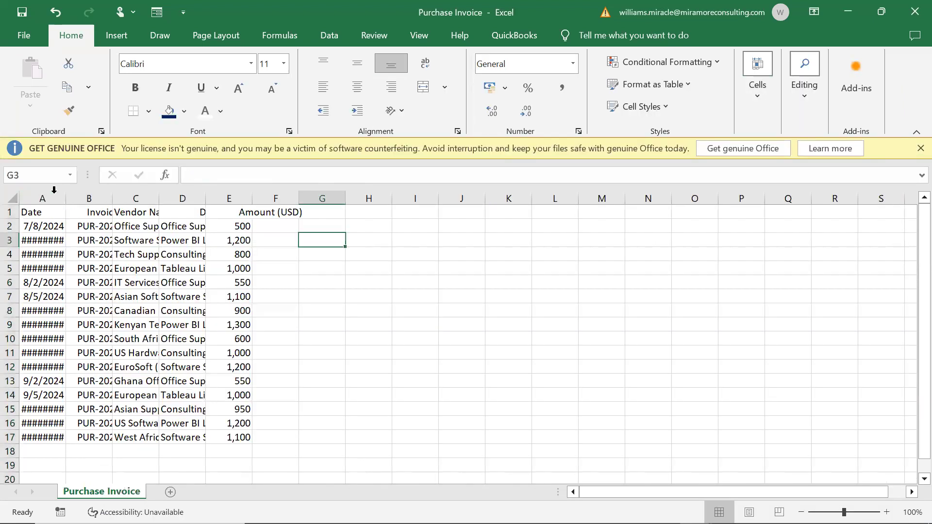
left_click(14, 195)
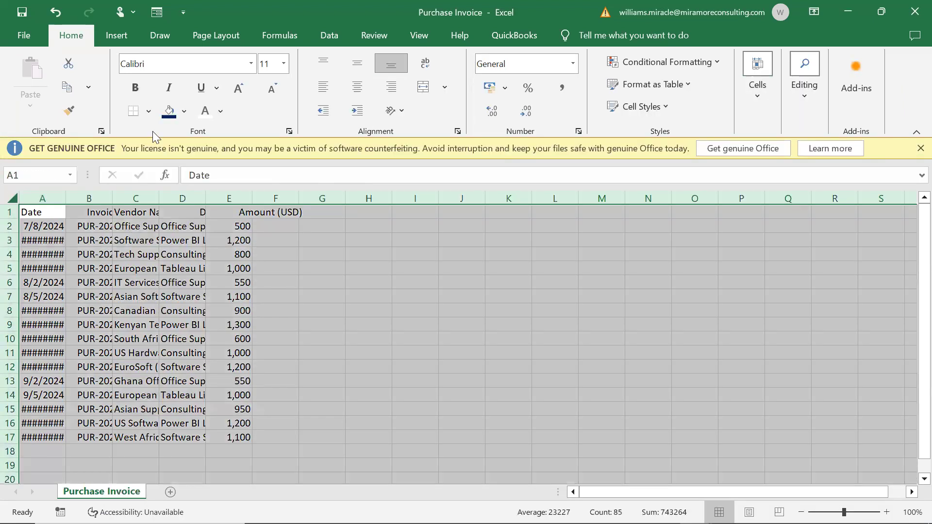
double_click(60, 195)
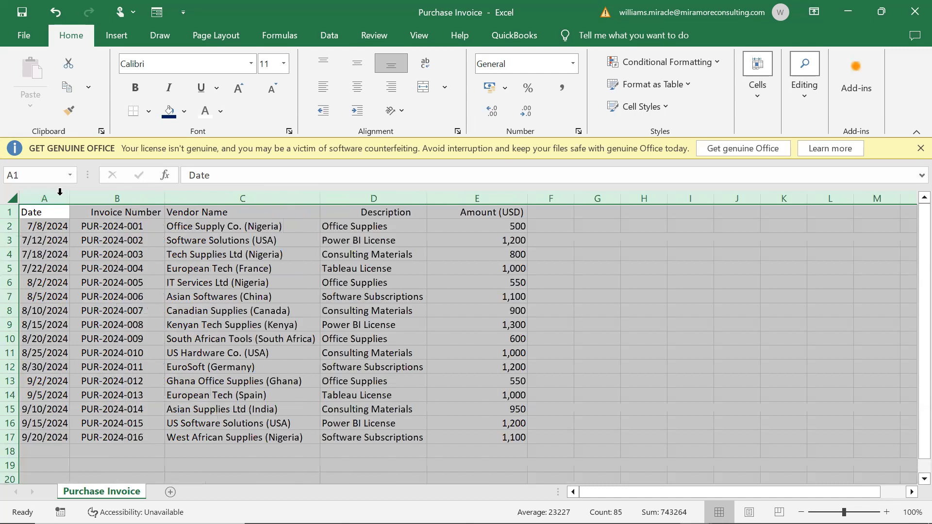
left_click(365, 298)
Step: Format the Purchase Invoice header row A1:E1 with the same dark blue fill and bold white text
left_click_drag(55, 213, 442, 213)
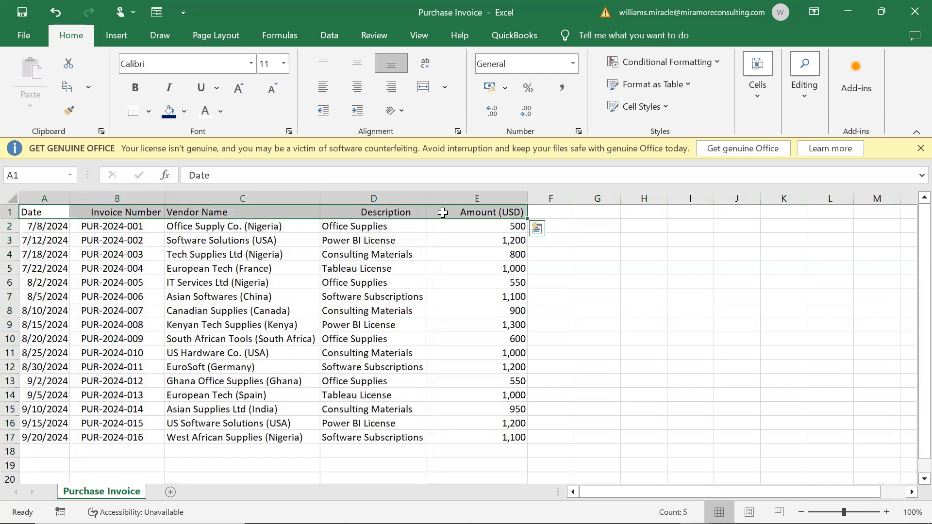
left_click(169, 111)
left_click(196, 115)
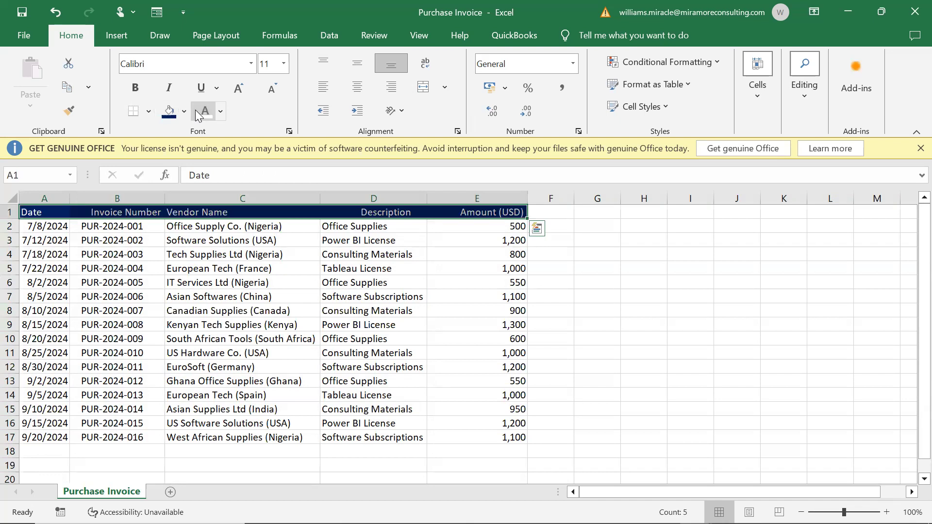
left_click(126, 88)
left_click(508, 391)
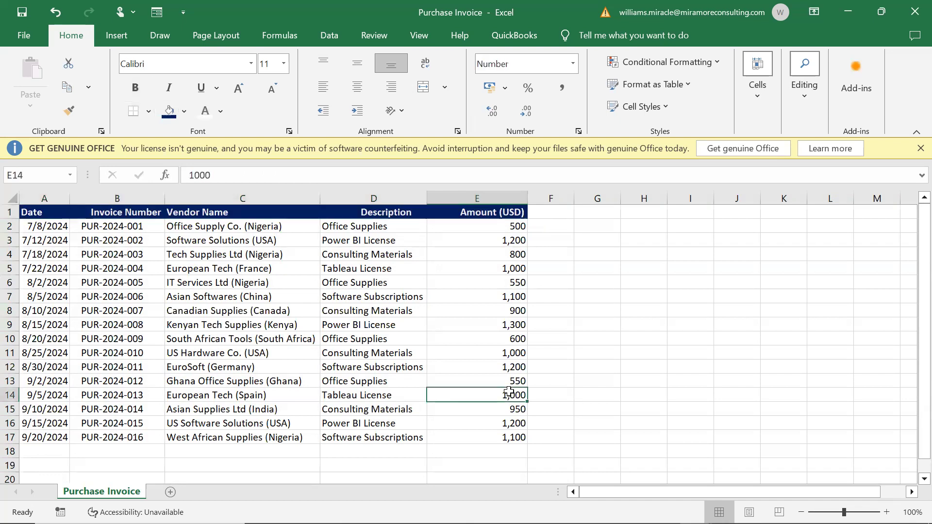
left_click(635, 249)
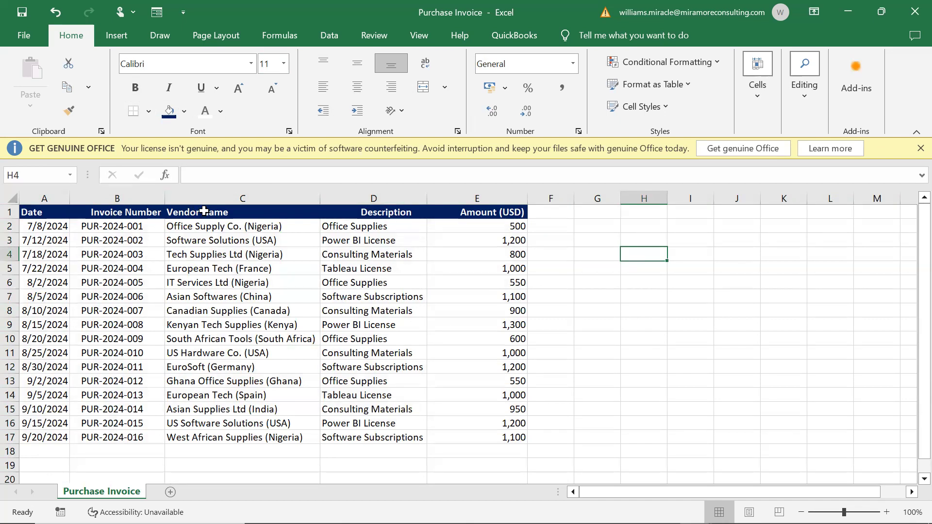
Step: Open the Receipt & Payment file from the Practice Materials folder and auto-fit all of its columns to their contents
left_click(850, 6)
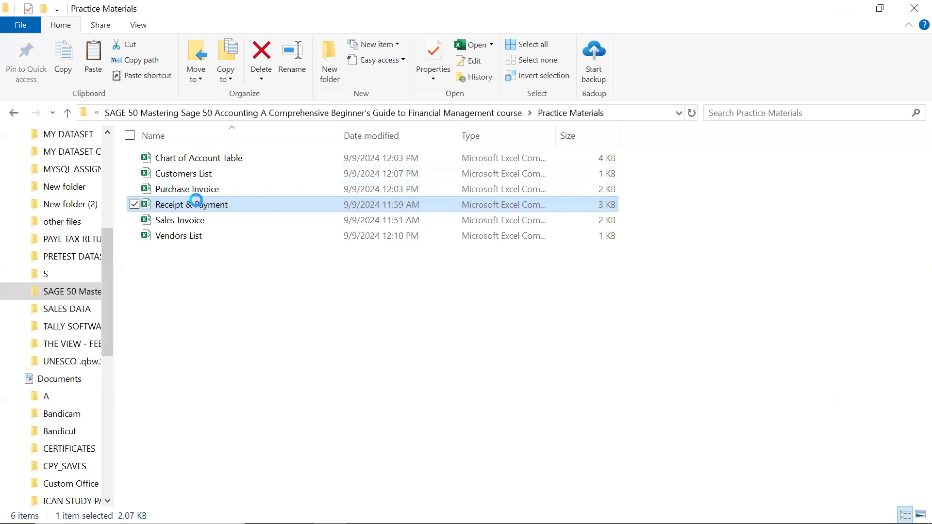
left_click(198, 206)
left_click(198, 205)
left_click(291, 198)
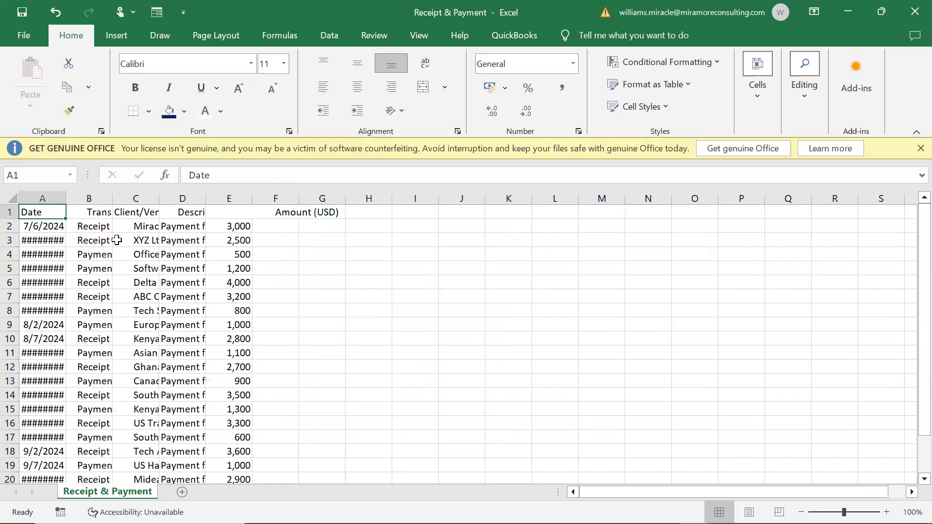
left_click(121, 240)
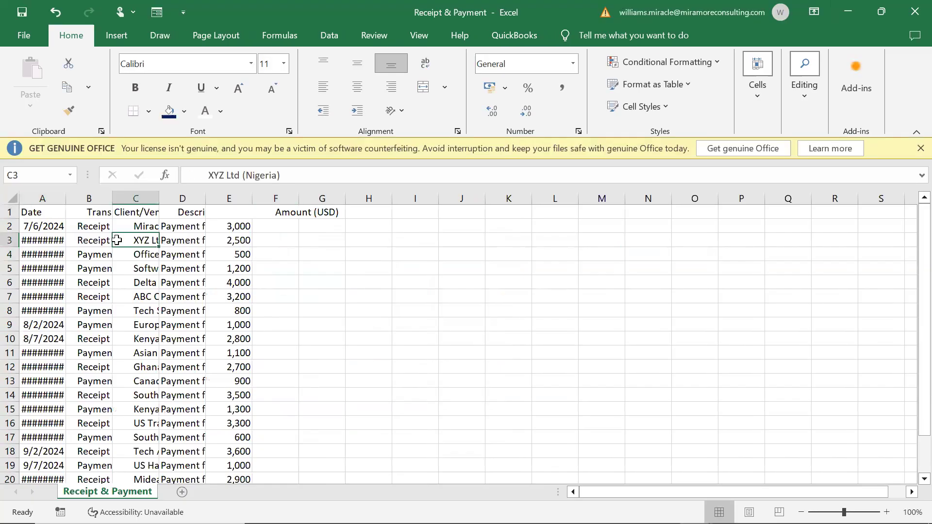
left_click(11, 198)
double_click(65, 197)
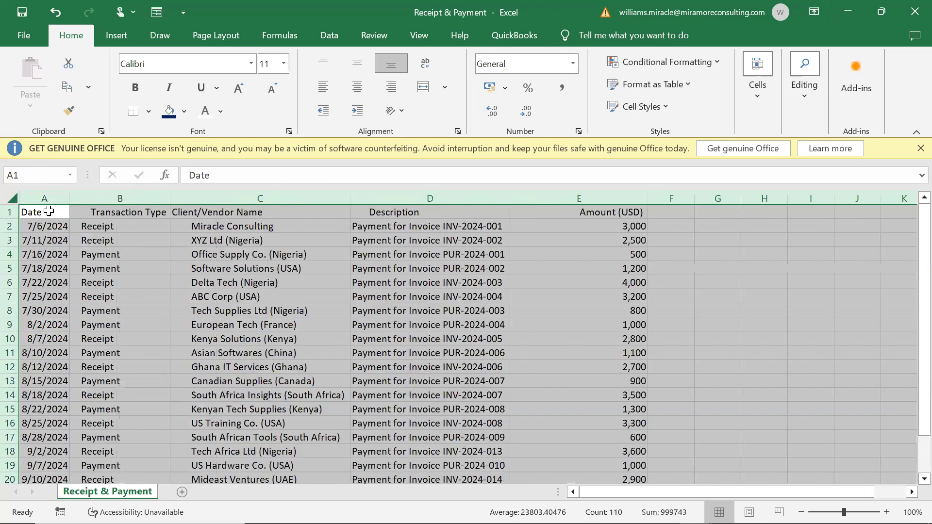
Step: Format the Receipt & Payment header row A1:E1 with a dark blue fill and bold white text
left_click(49, 211)
left_click_drag(49, 212, 523, 205)
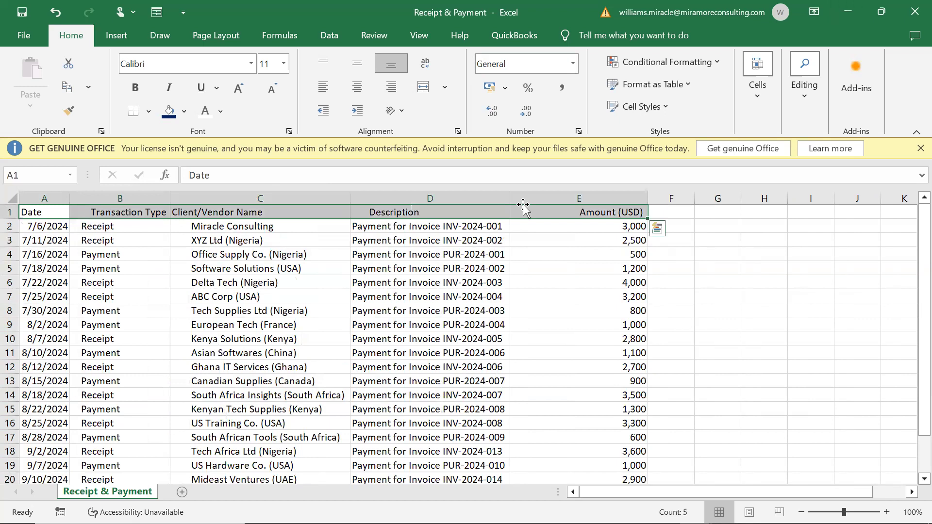
left_click(168, 111)
left_click(200, 113)
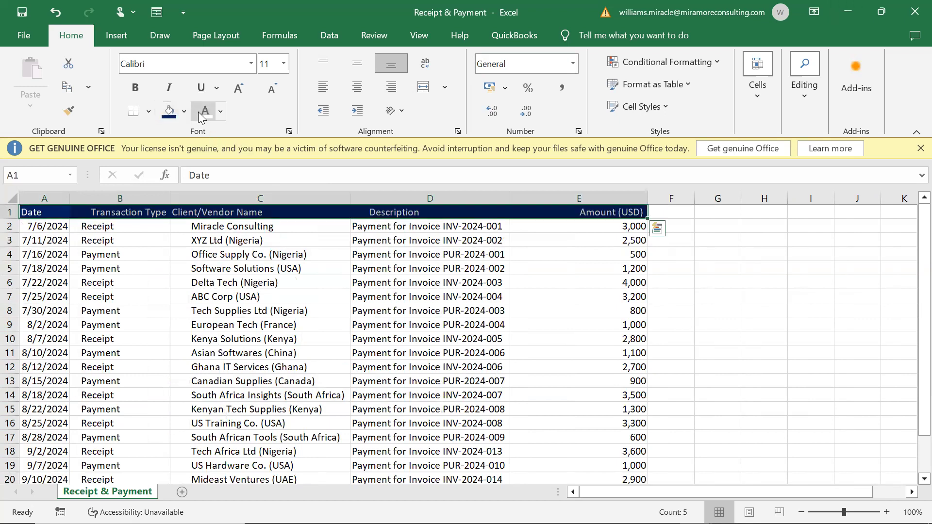
left_click(131, 91)
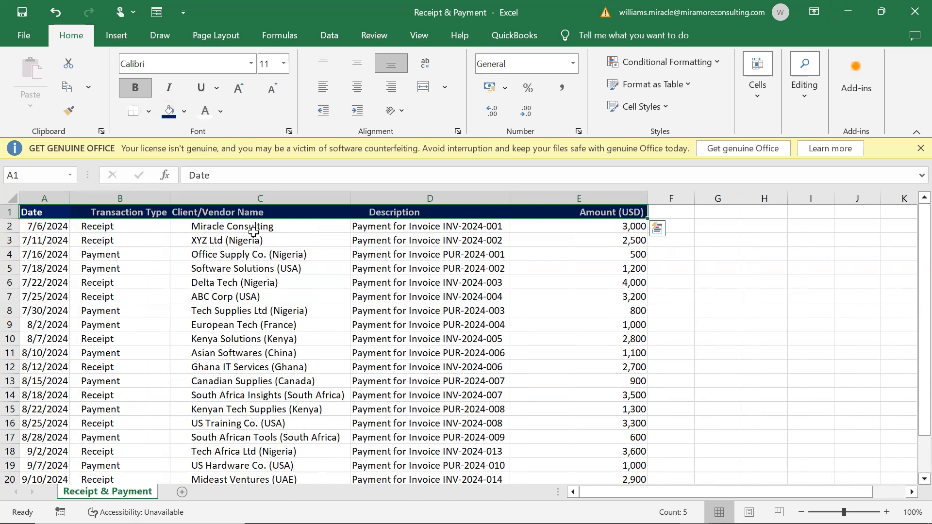
left_click(253, 231)
Step: Examine the Transaction Type, Client/Vendor Name and Description columns of the Receipt & Payment sheet, comparing receipt and payment rows
left_click(257, 214)
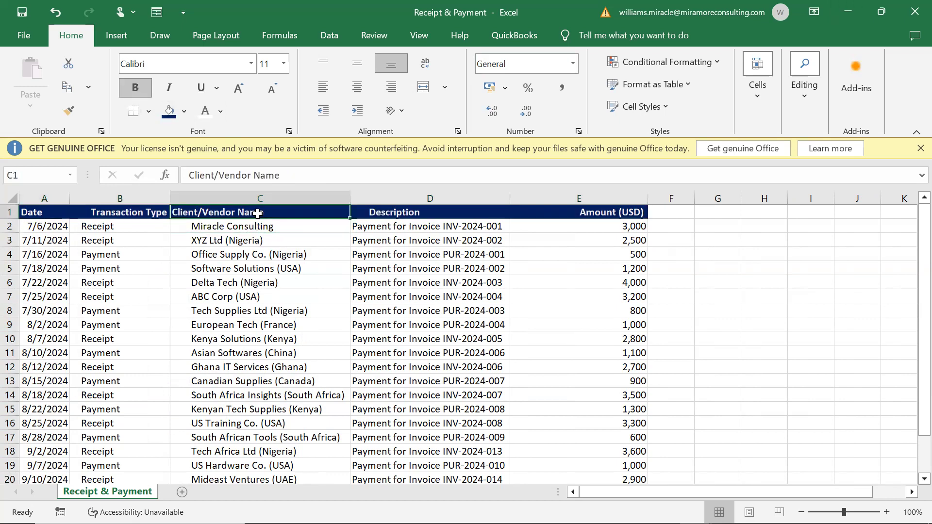
left_click(450, 210)
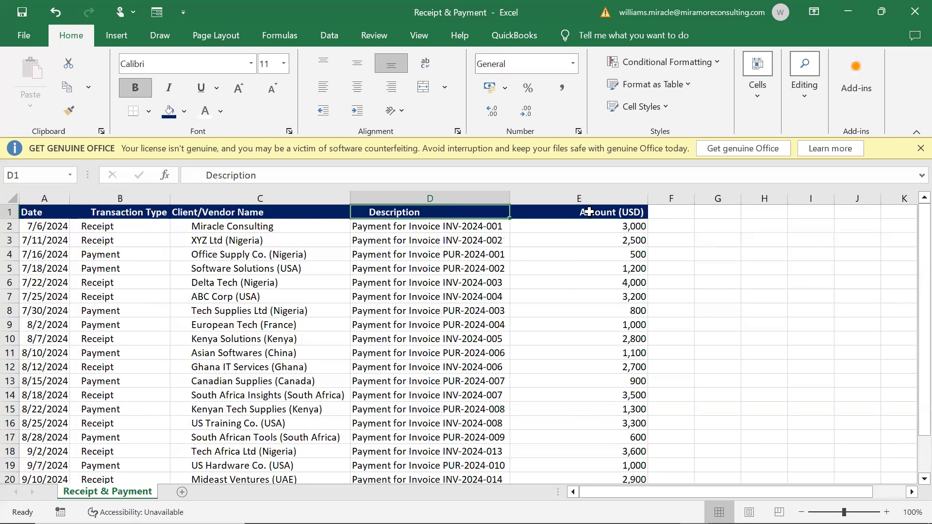
left_click(114, 242)
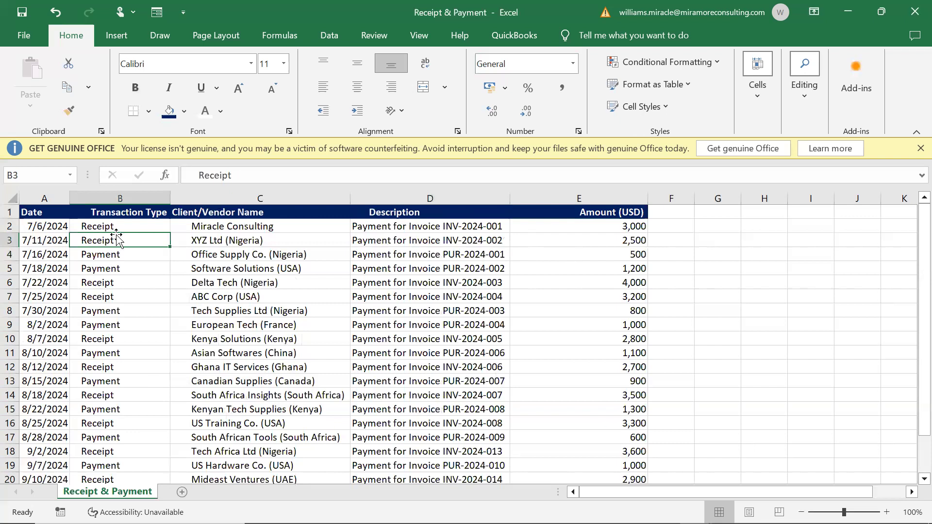
left_click(116, 228)
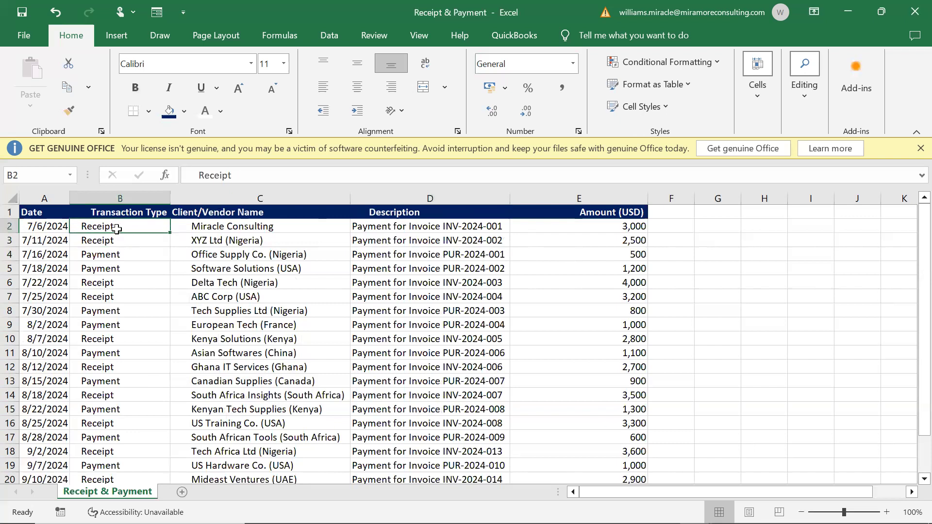
left_click(121, 279)
left_click(117, 269)
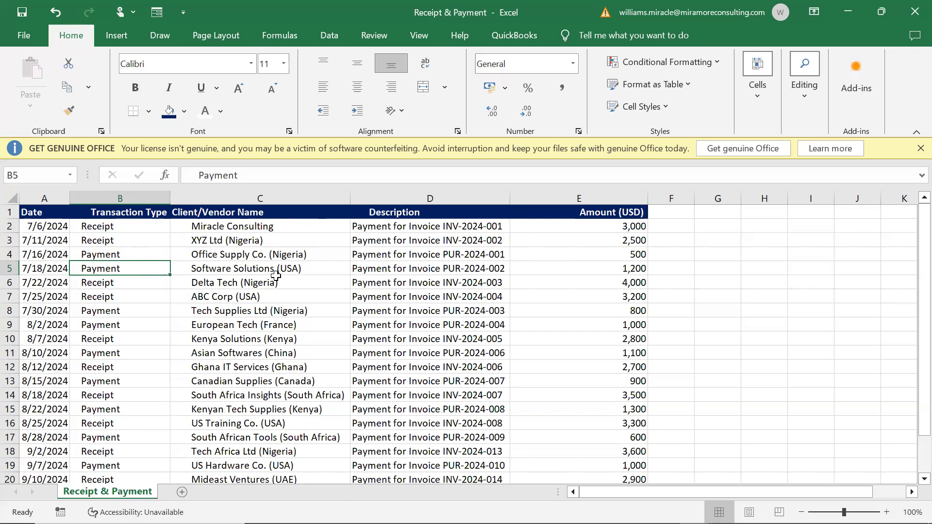
left_click(446, 298)
left_click(408, 348)
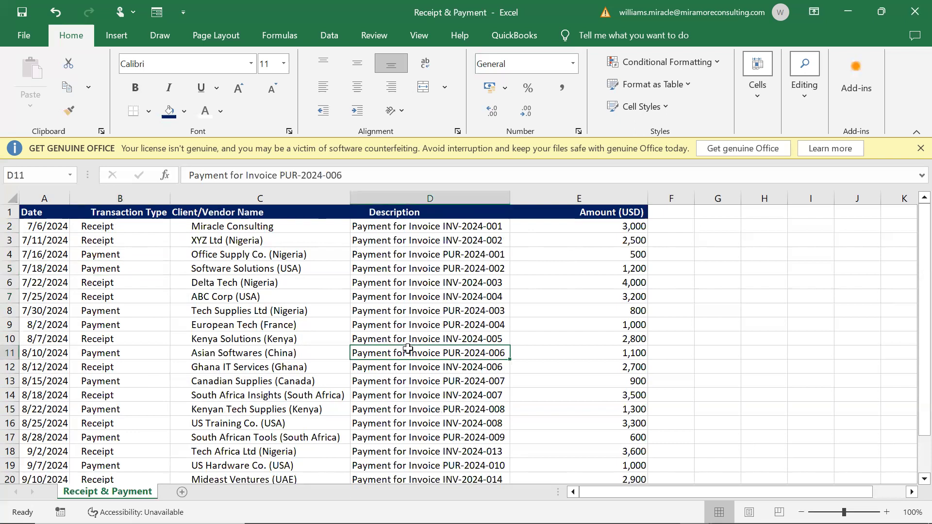
left_click(296, 322)
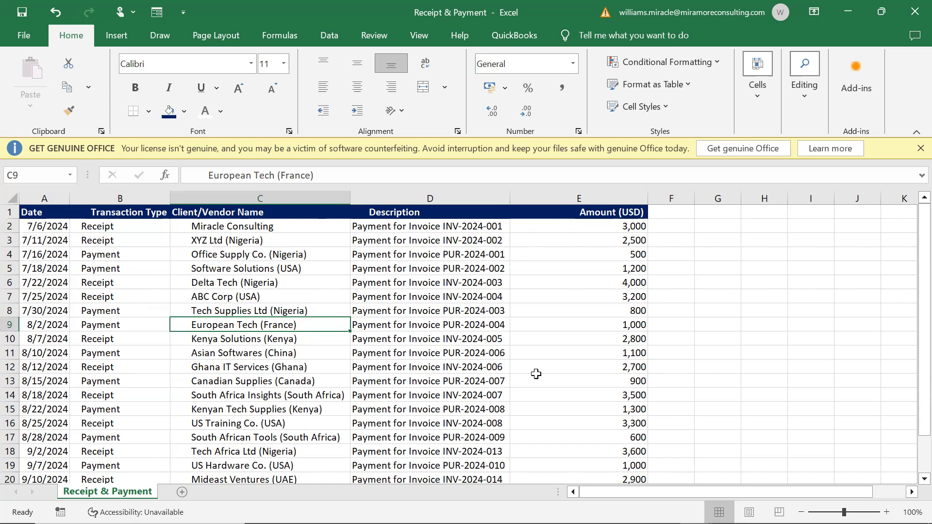
left_click(460, 281)
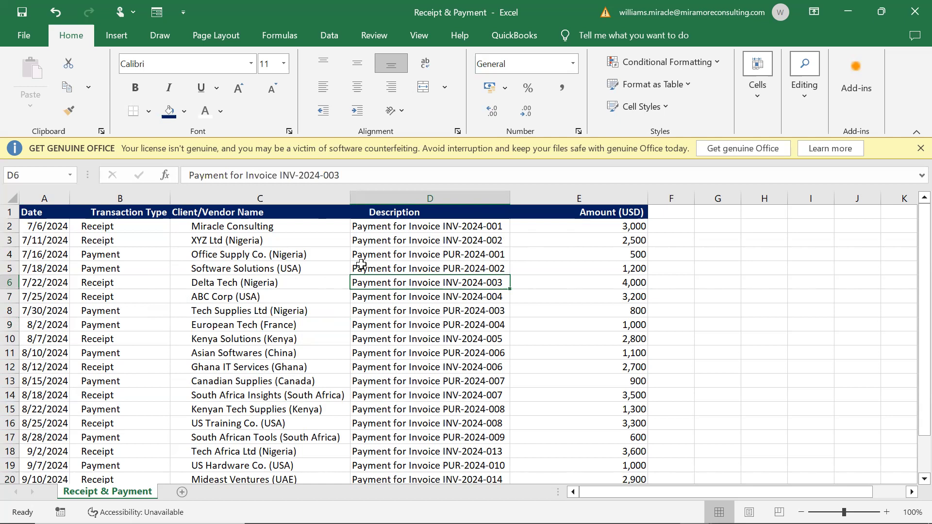
left_click(391, 347)
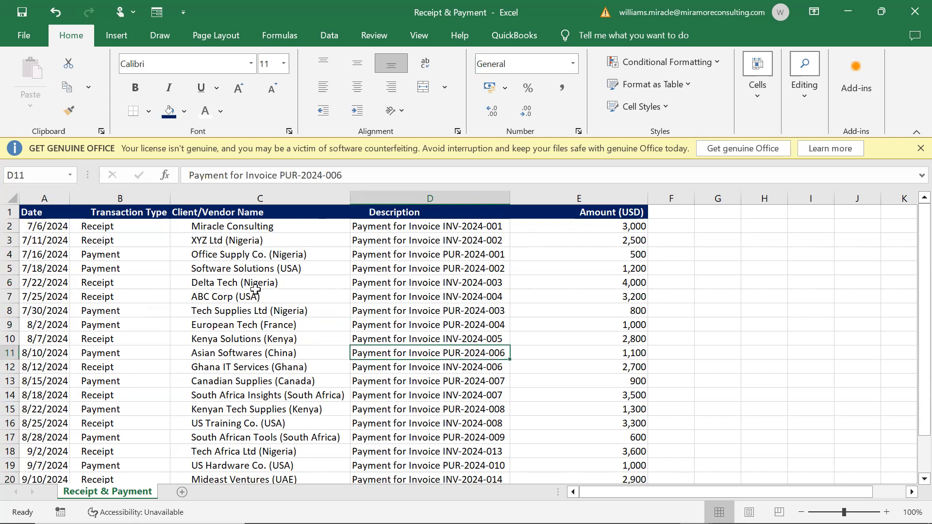
Step: Open the Chart of Account Table file from the Practice Materials folder and auto-fit all of its columns to their contents
left_click(851, 7)
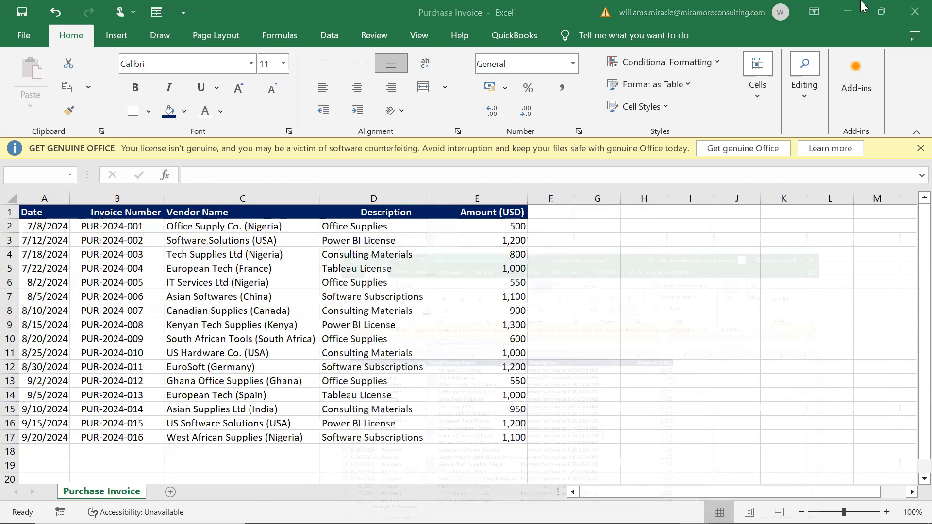
left_click(849, 11)
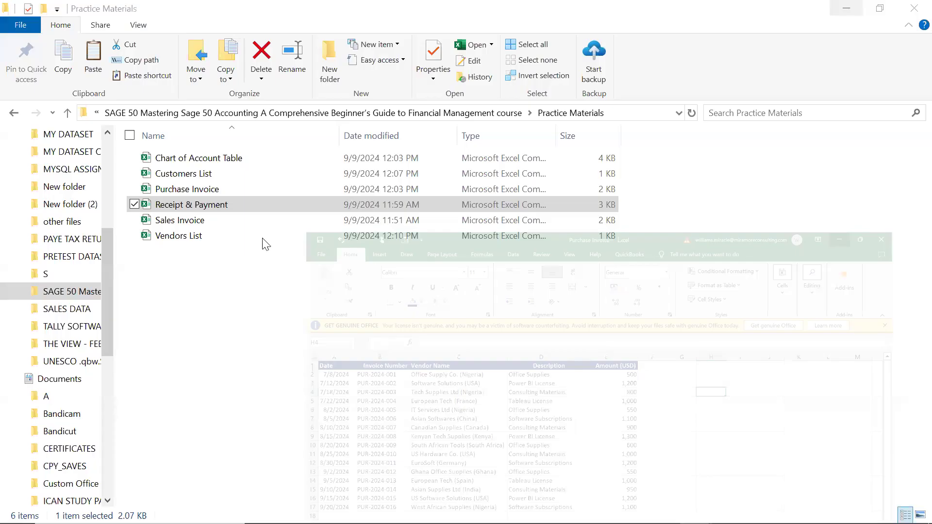
double_click(216, 156)
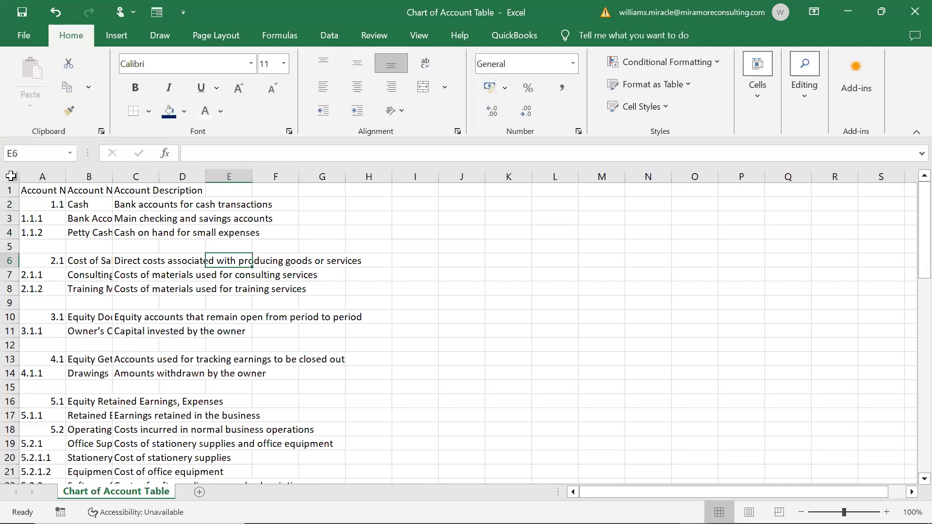
left_click(12, 175)
double_click(65, 176)
Step: Format the Chart of Account Table header row A1:C1 with a dark blue fill and bold white text
left_click_drag(53, 191, 316, 192)
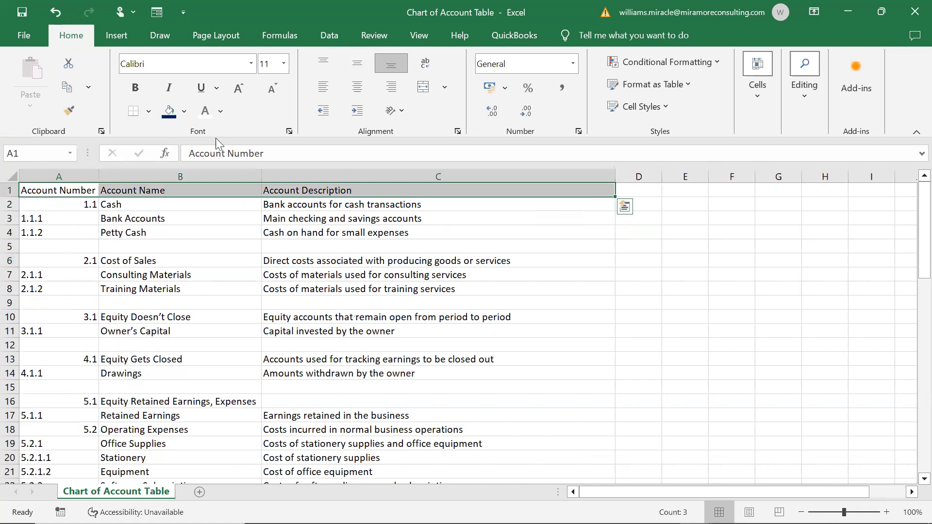
left_click(168, 111)
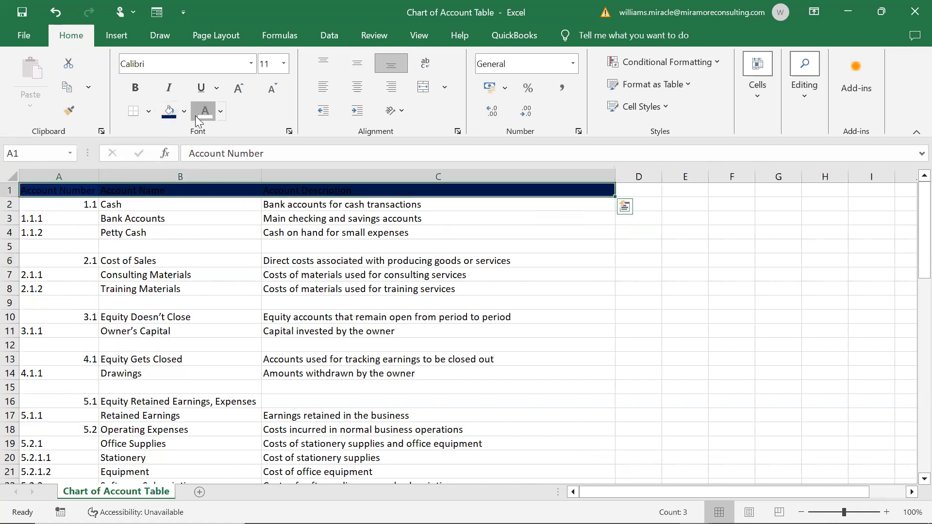
left_click(196, 116)
left_click(135, 87)
left_click(480, 357)
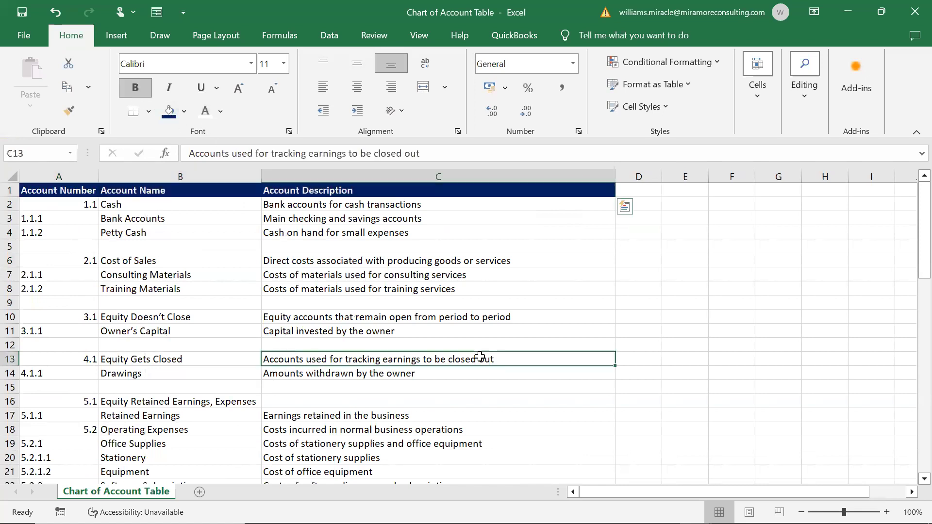
Step: Left-align the entire Account Number column in the Chart of Account Table
left_click(27, 233)
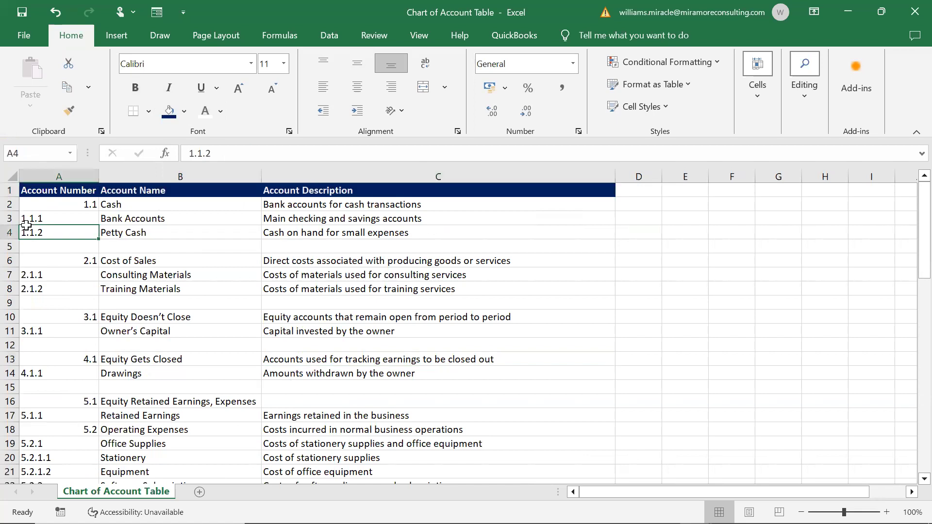
left_click(60, 175)
left_click(330, 87)
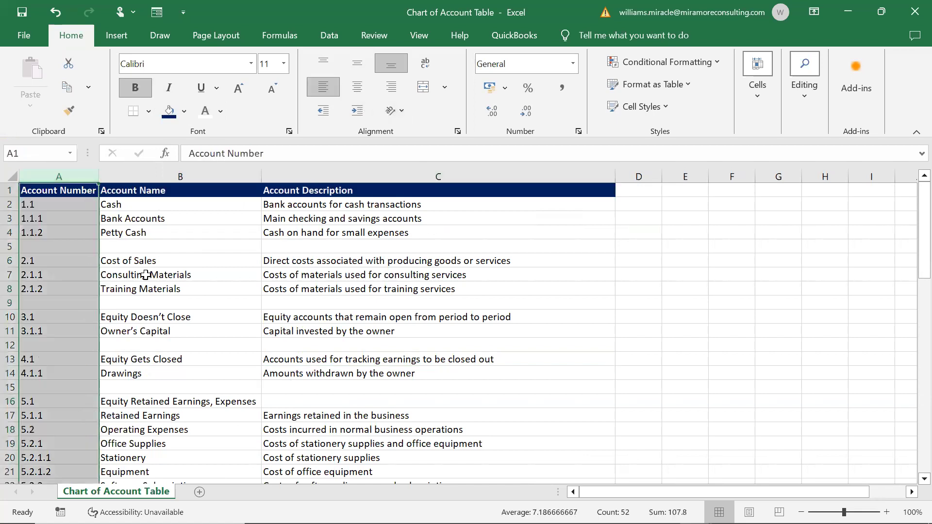
left_click(145, 274)
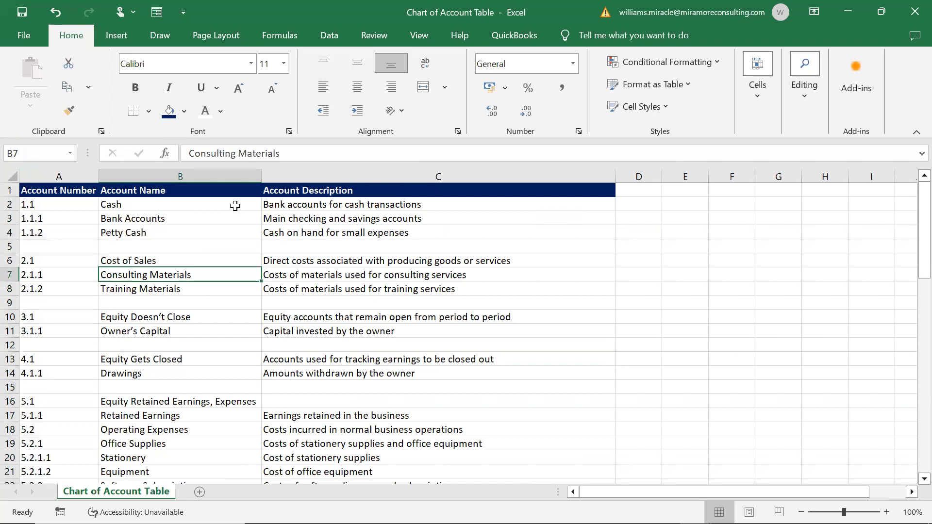
Step: Examine the Account Number, Account Name and Account Description columns of the Chart of Account Table
left_click(78, 175)
left_click(162, 206)
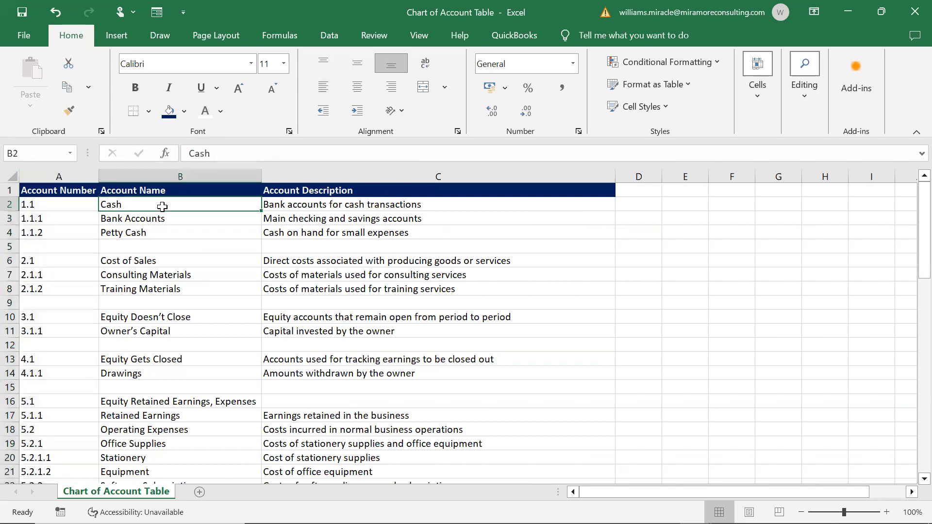
left_click(49, 200)
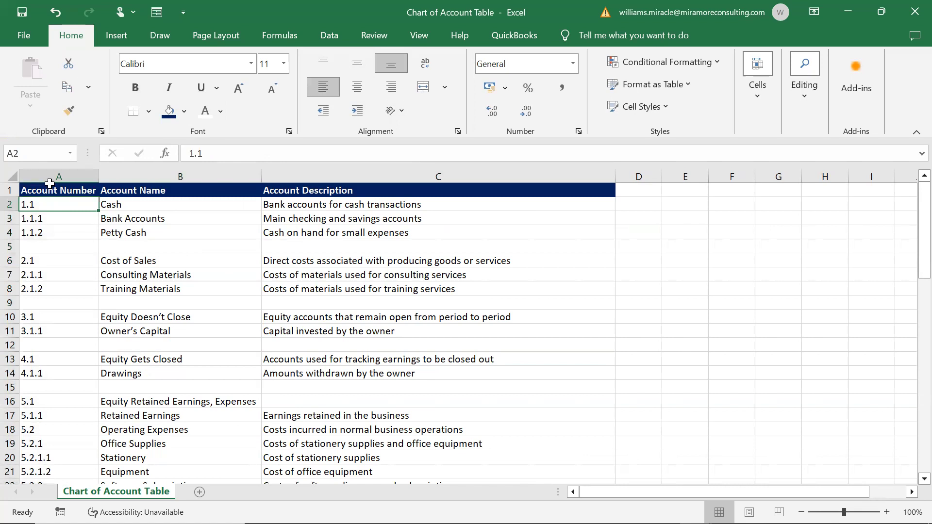
left_click(51, 175)
left_click(39, 248)
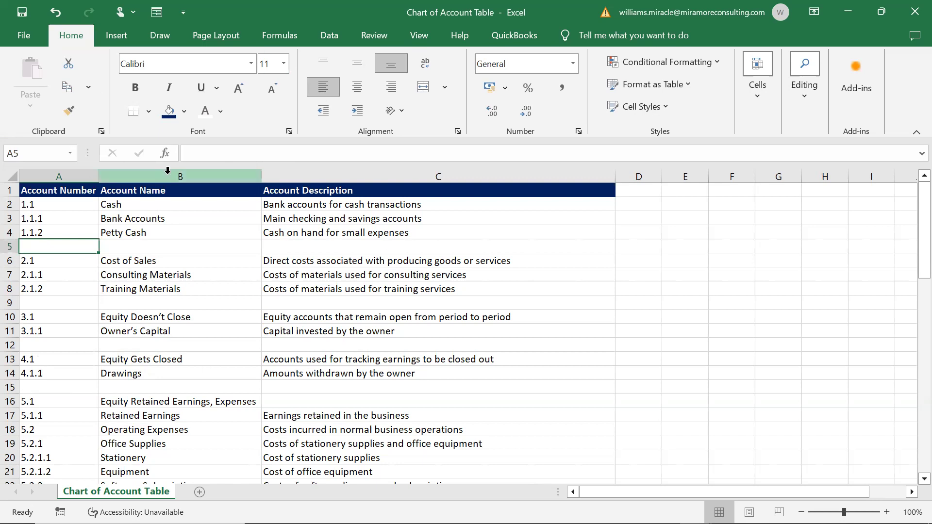
left_click(489, 272)
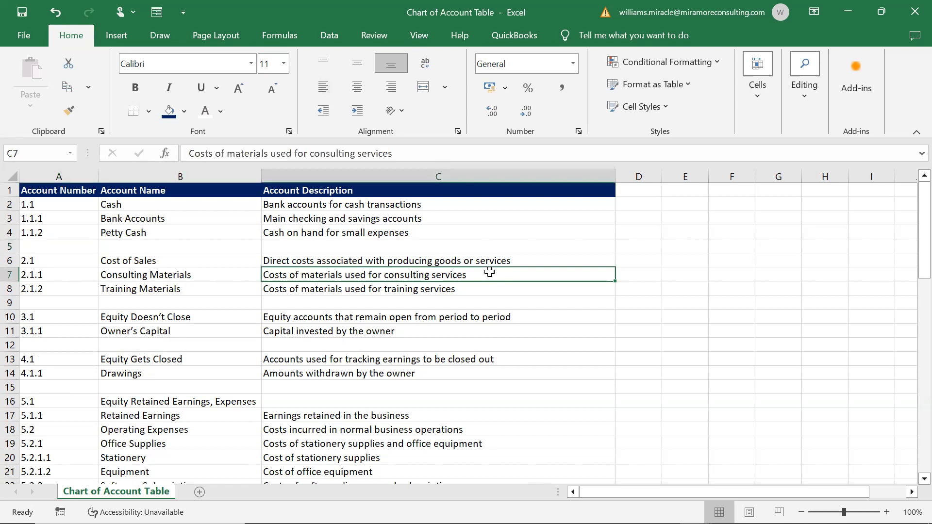
left_click(125, 214)
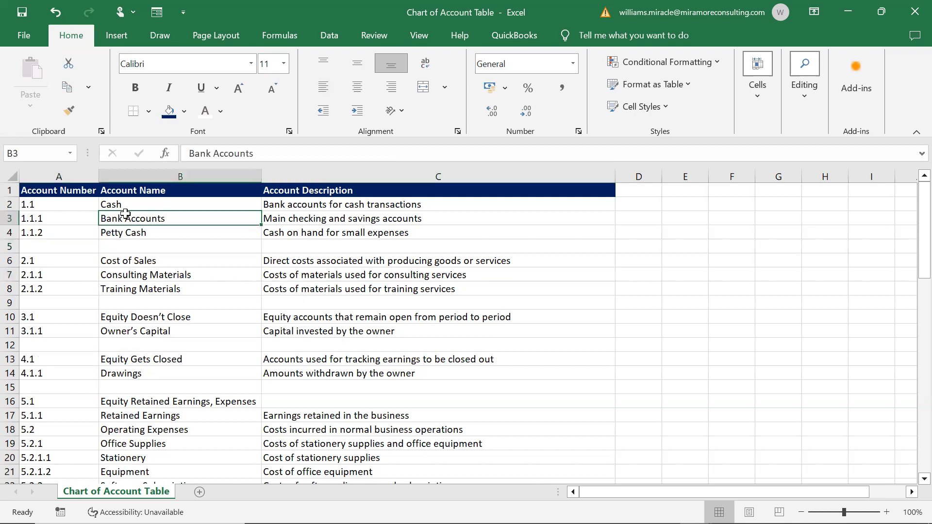
left_click(364, 176)
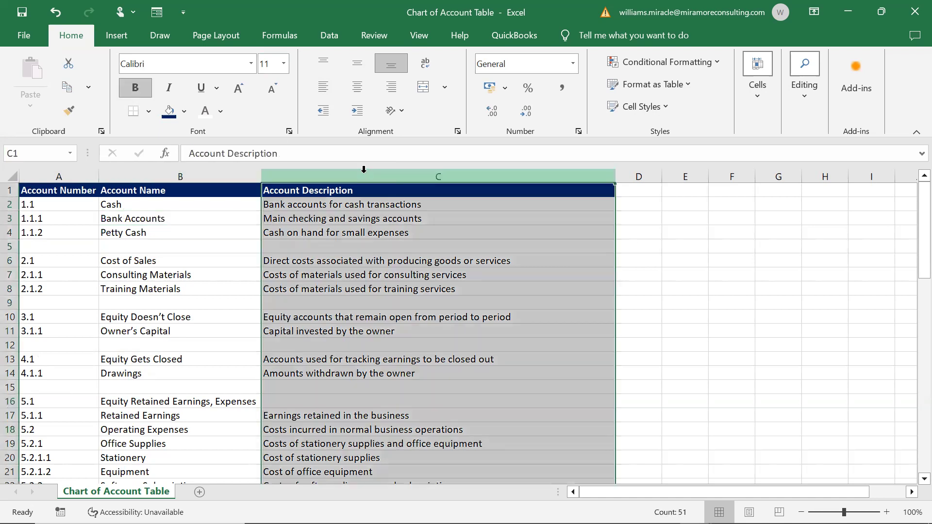
left_click(415, 317)
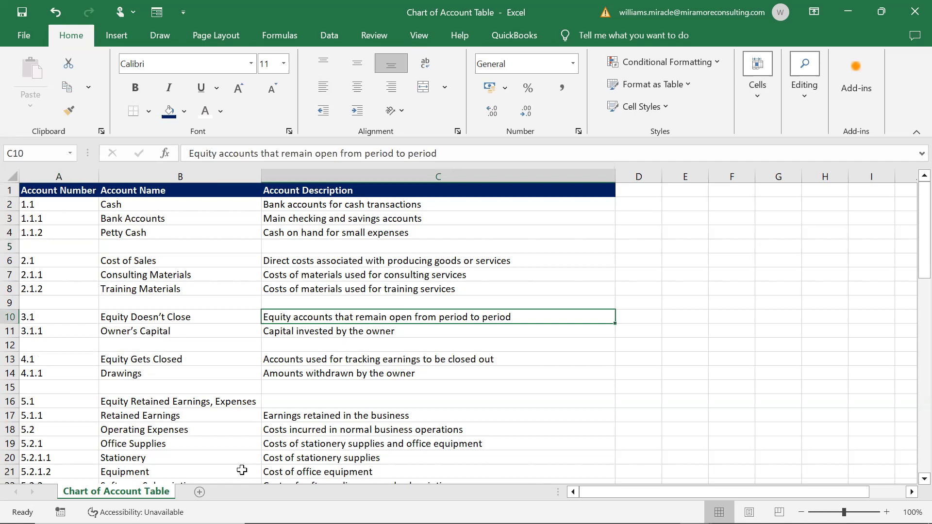
left_click(203, 468)
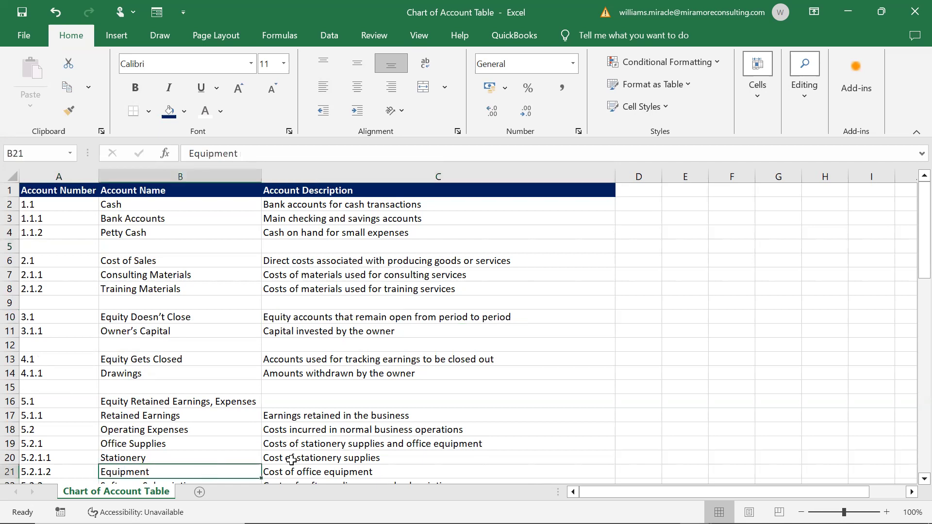
left_click(326, 466)
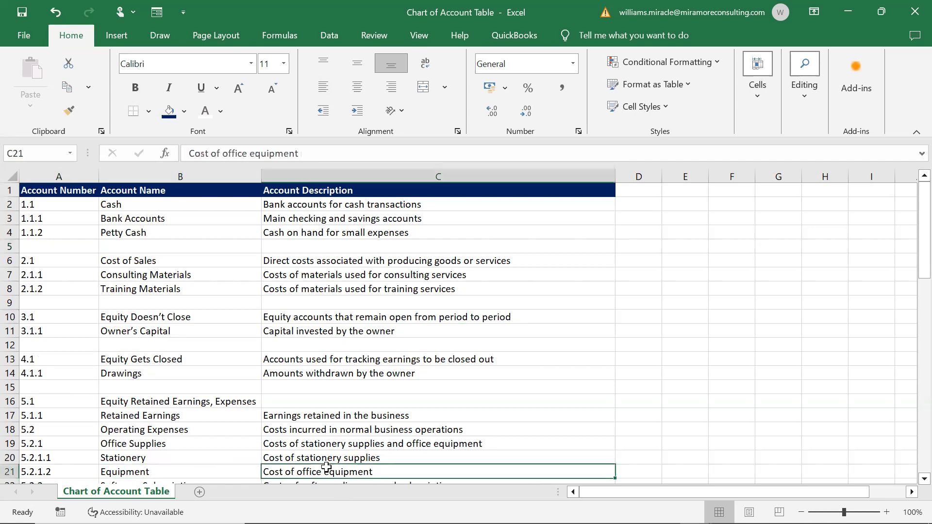
left_click(202, 421)
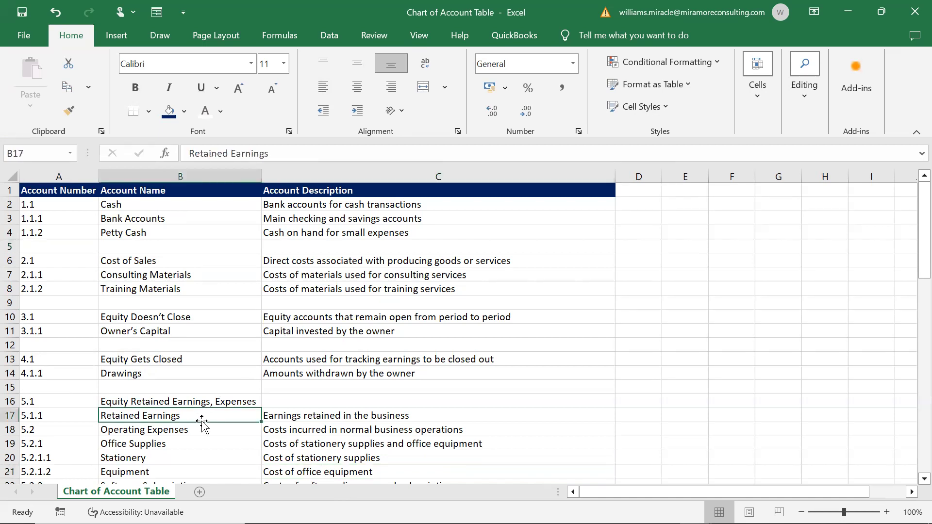
Step: Examine the Retained Earnings and Drawings accounts, along with the remaining rows down to the end of the Chart of Account Table
left_click(347, 411)
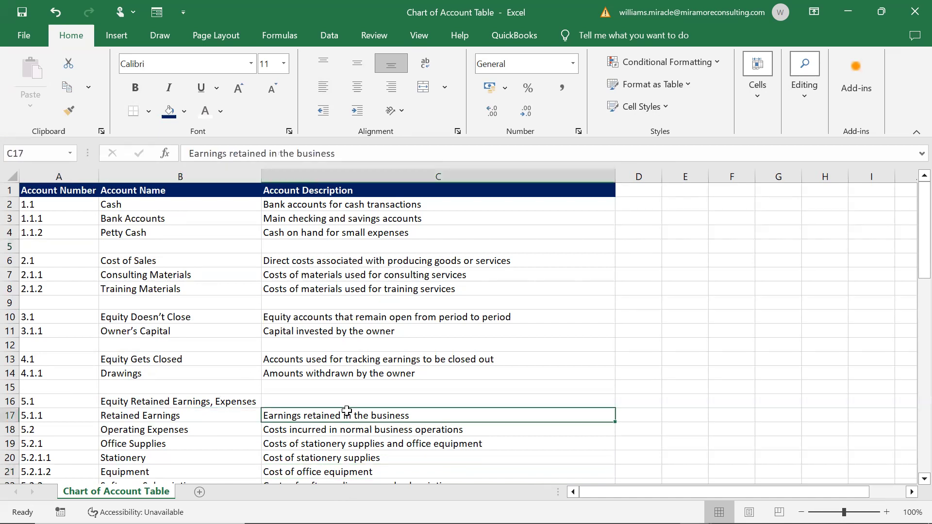
left_click(219, 368)
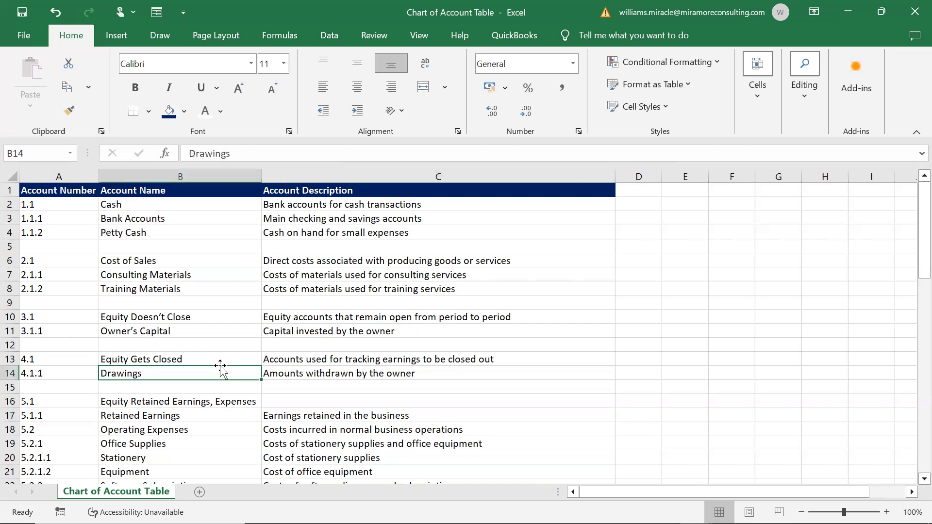
left_click(339, 374)
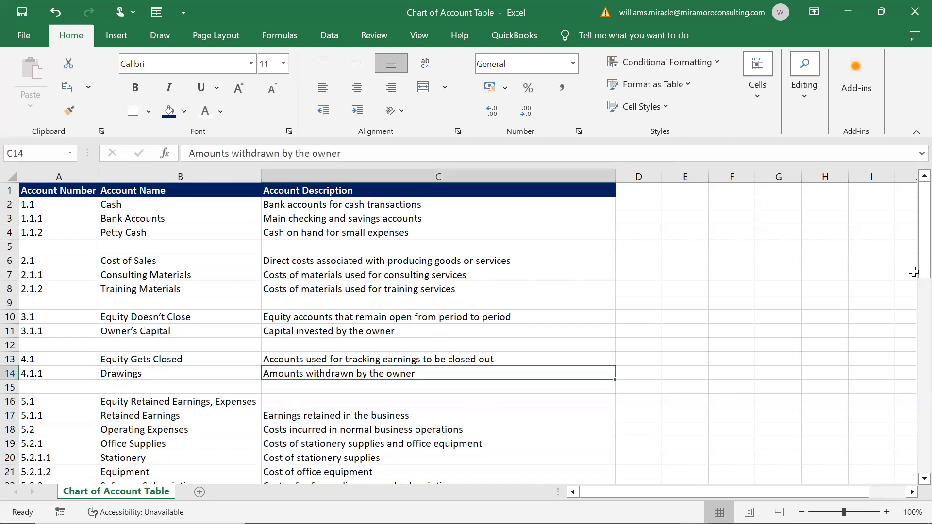
left_click_drag(924, 272, 919, 459)
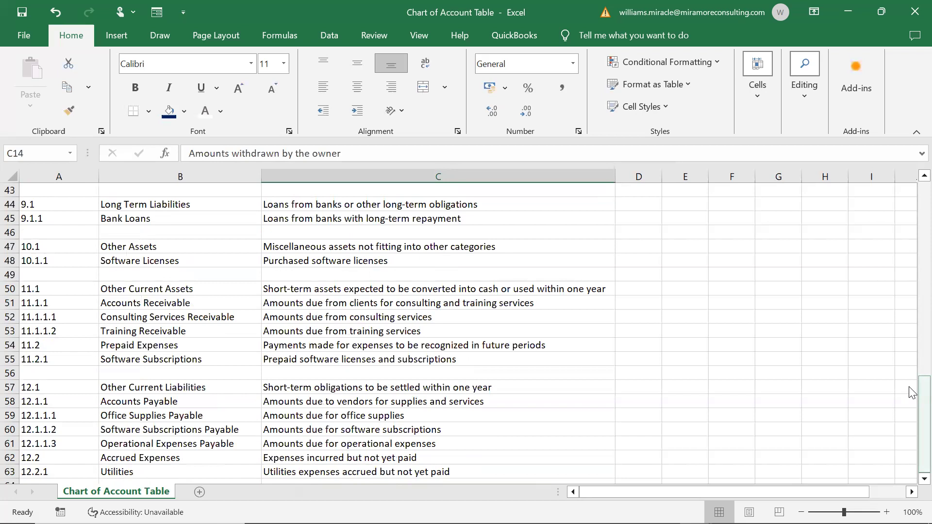
left_click_drag(922, 391, 923, 196)
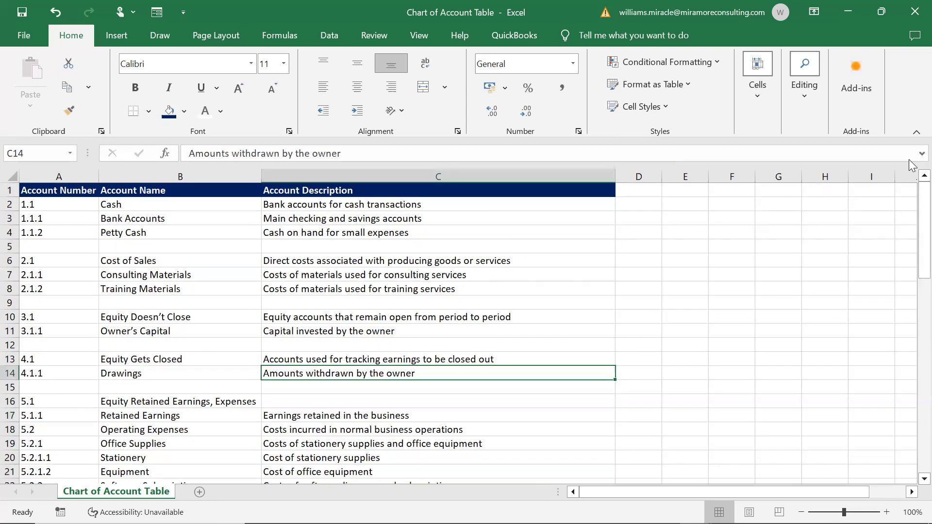
Step: Open the Sales Invoice file from the Practice Materials folder and auto-fit all of its columns to their contents
left_click(848, 12)
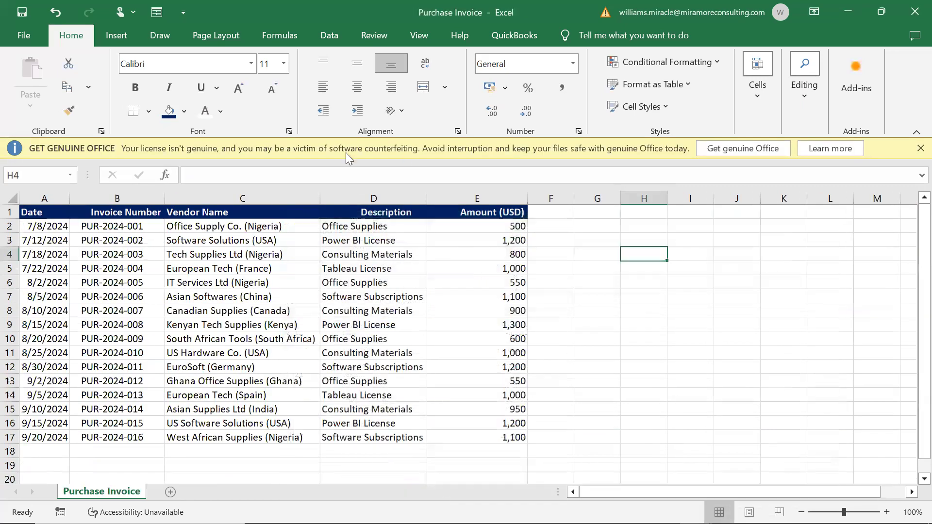
left_click(847, 13)
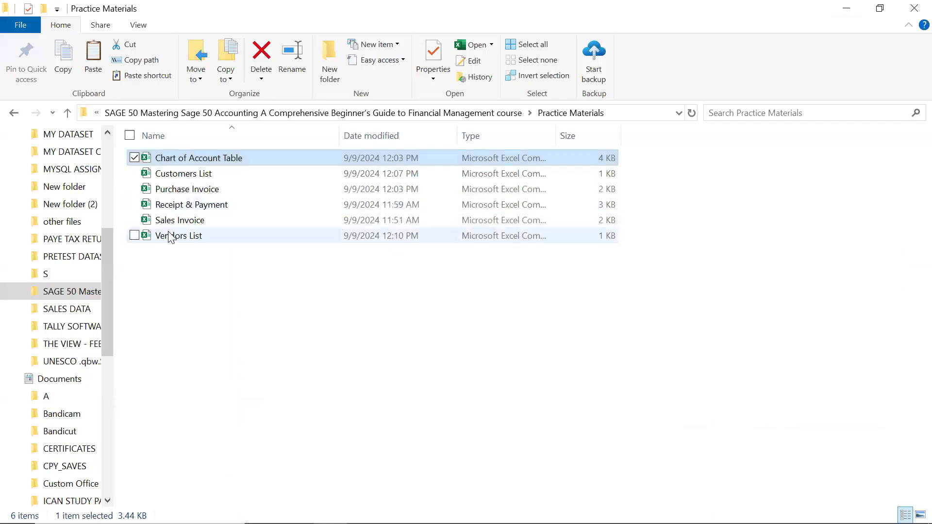
double_click(168, 222)
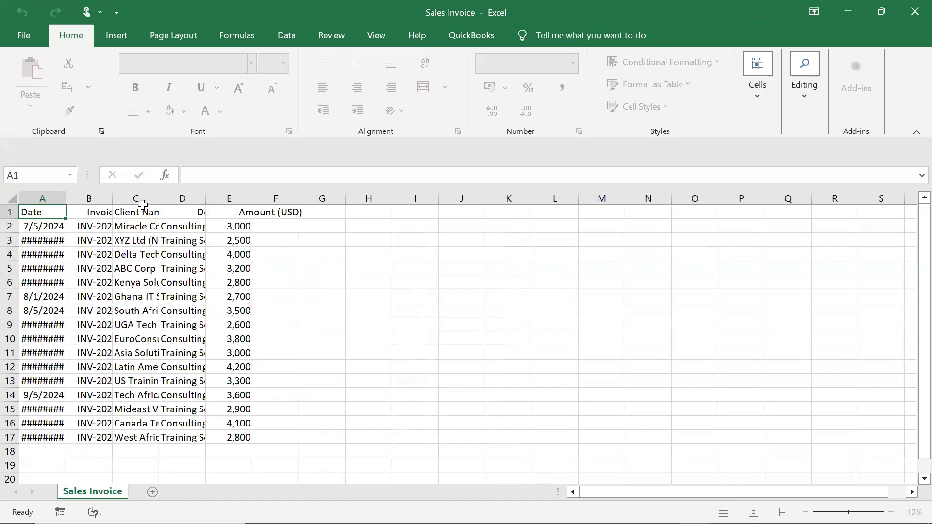
left_click(12, 199)
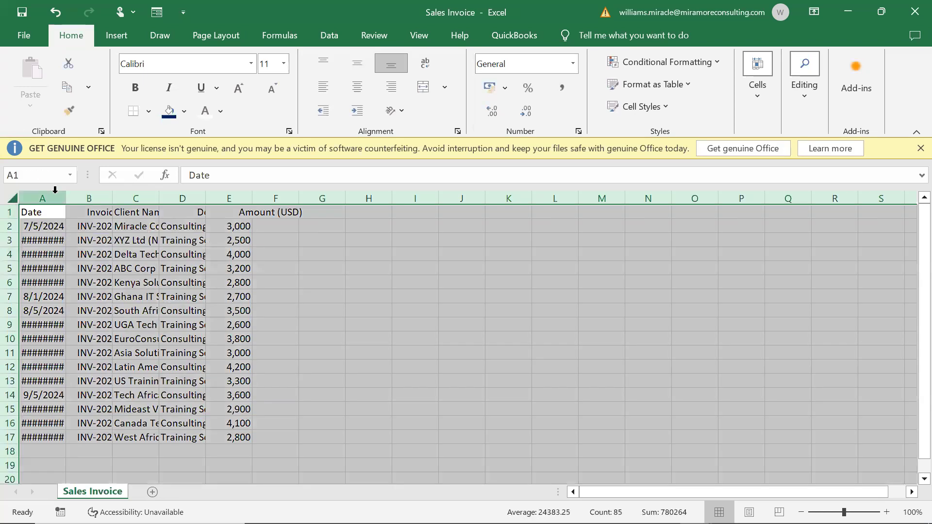
double_click(65, 197)
Step: Format the Sales Invoice header row A1:E1 with a dark blue fill and bold white, centred text
left_click_drag(43, 212, 427, 213)
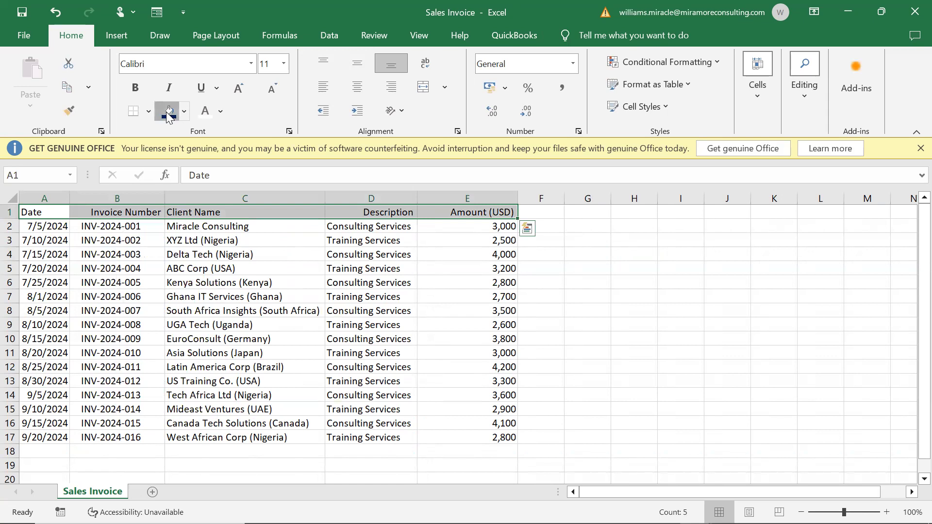
left_click(167, 114)
left_click(205, 110)
left_click(130, 88)
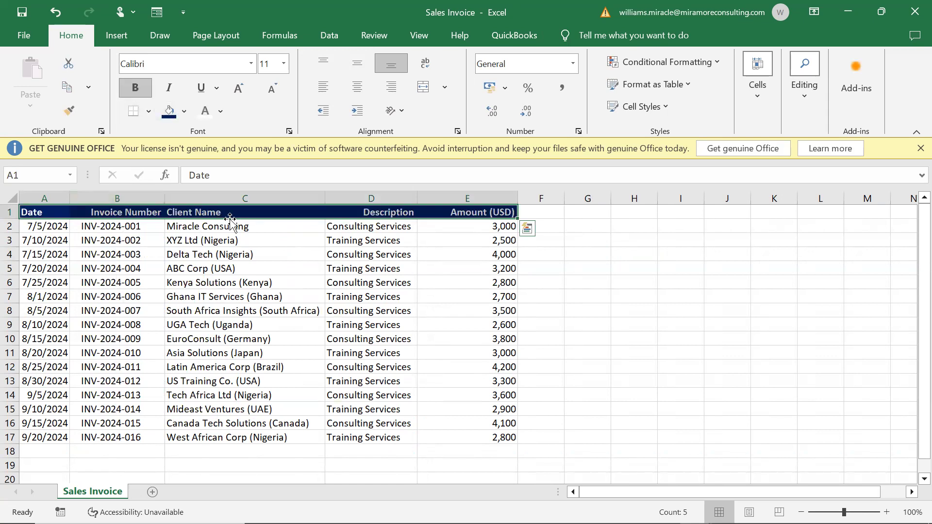
left_click(356, 89)
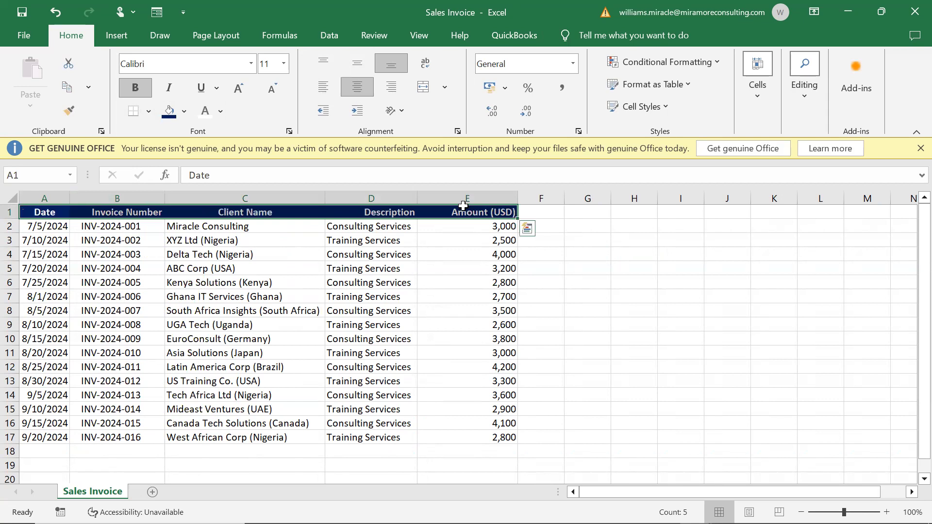
left_click(502, 254)
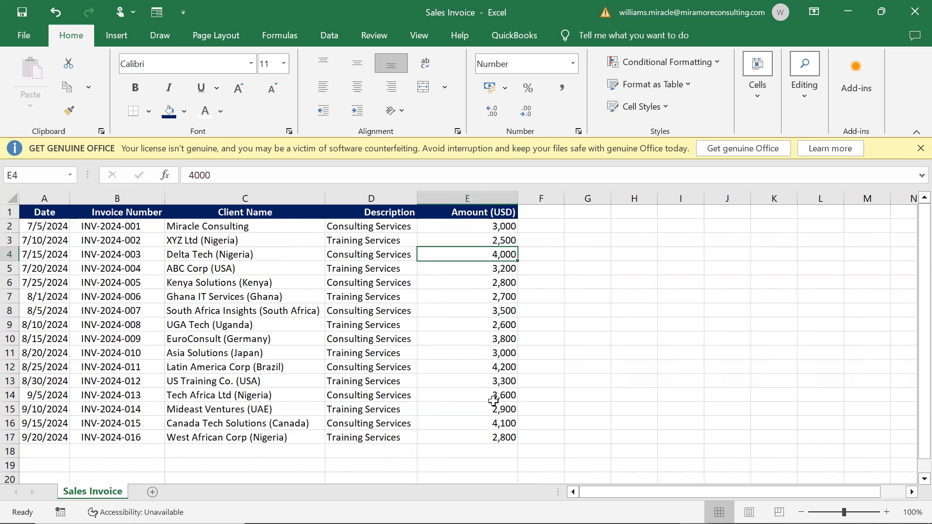
Step: Open the Vendors List file from the Practice Materials folder and auto-fit all of its columns to their contents
left_click(847, 11)
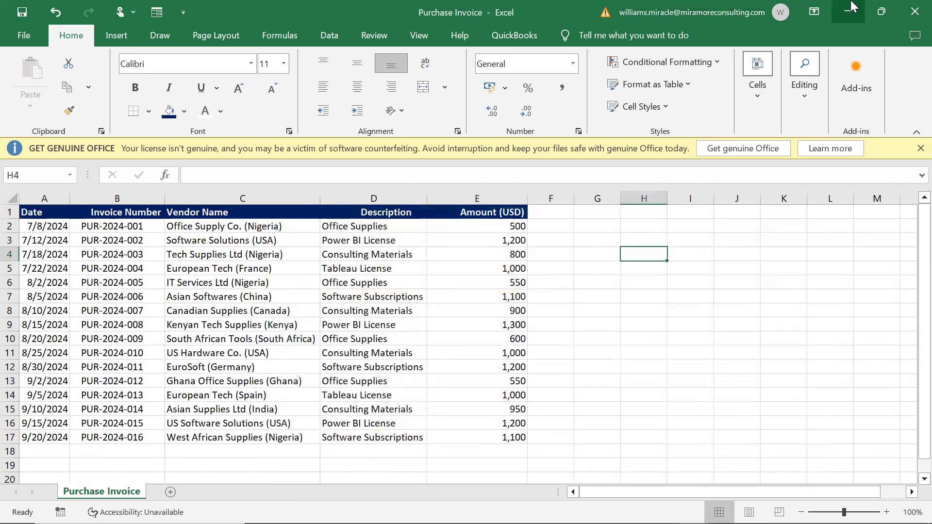
left_click(850, 7)
left_click(179, 236)
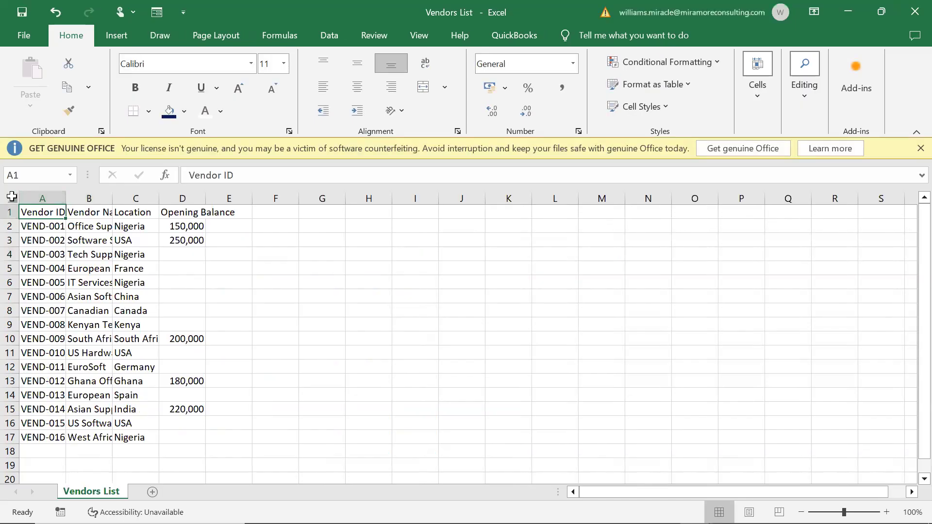
left_click(12, 198)
double_click(66, 198)
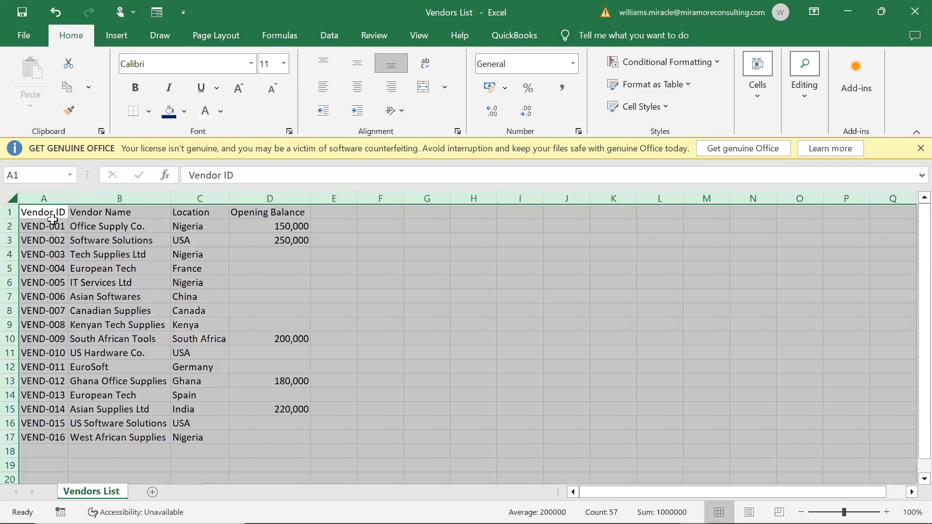
Step: Format the Vendors List header row A1:D1 with a dark blue fill and bold white text
left_click_drag(46, 211, 241, 206)
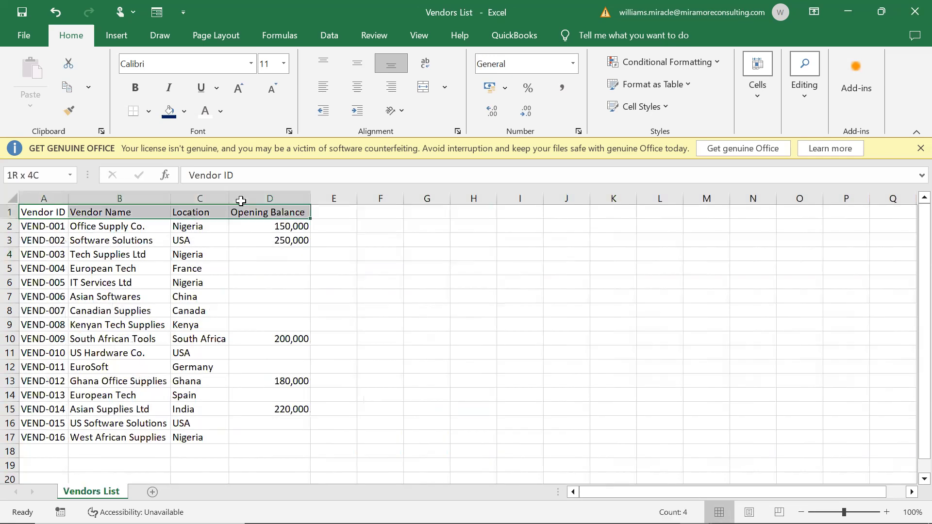
left_click(168, 110)
left_click(199, 112)
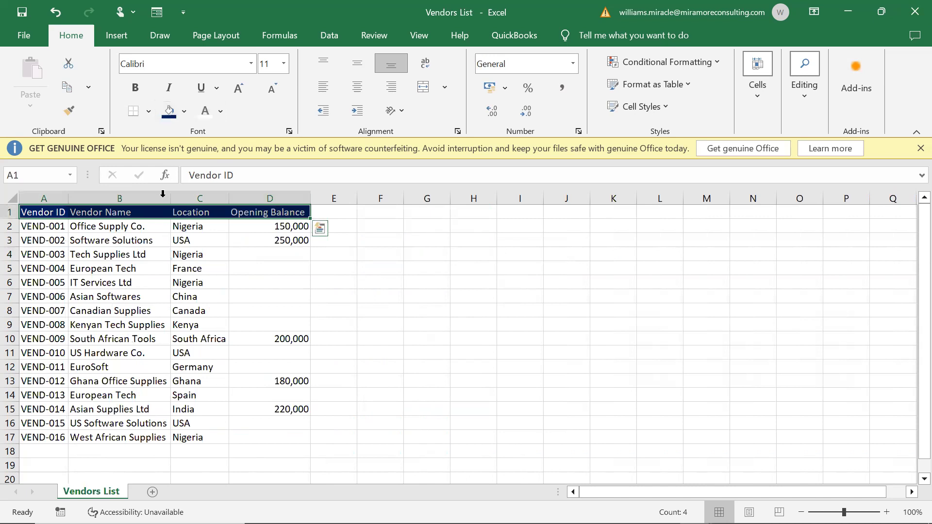
left_click(135, 88)
Step: Examine the Opening Balance column of the Vendors List
left_click(308, 257)
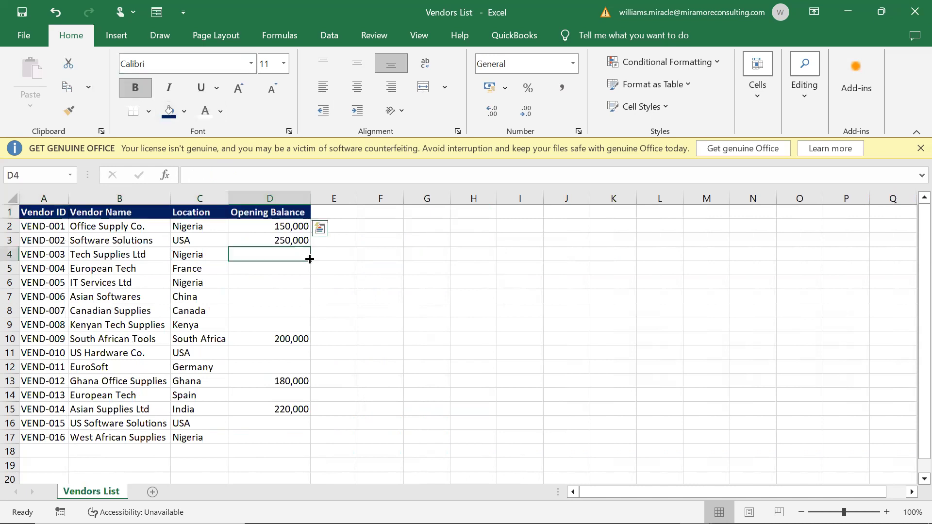
left_click(286, 193)
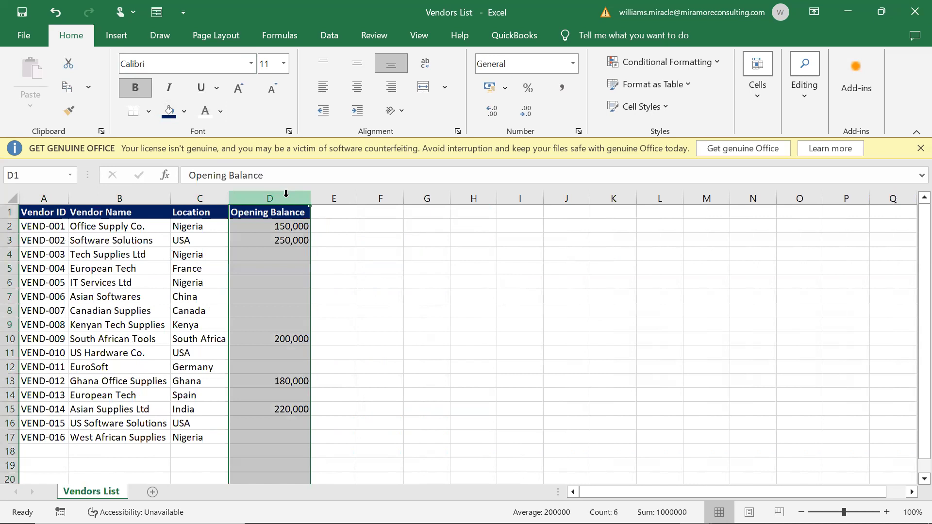
left_click(373, 308)
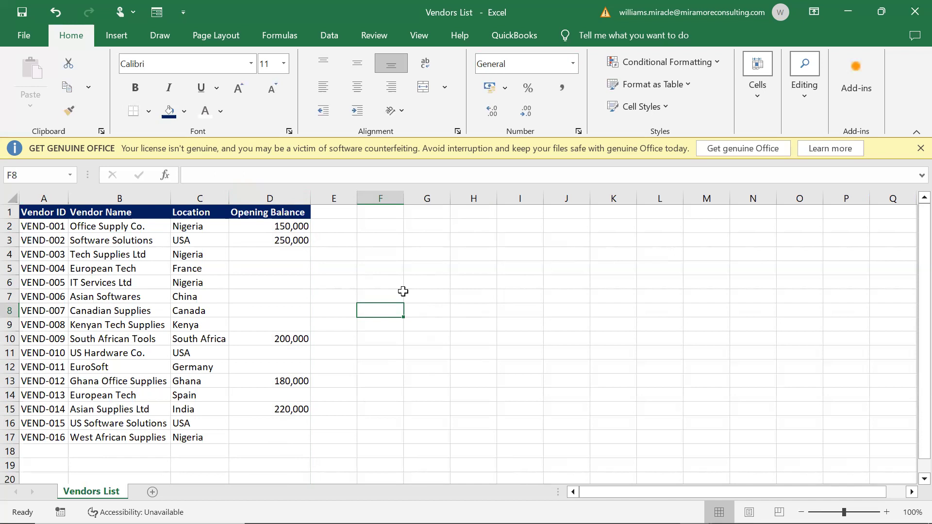
Step: Return to the Practice Materials folder and open the Customers List file
left_click(851, 10)
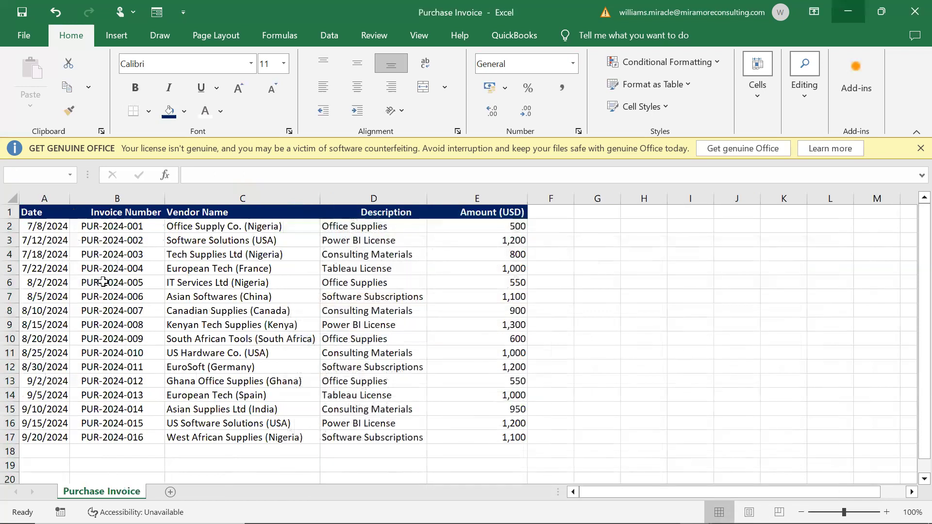
left_click(854, 7)
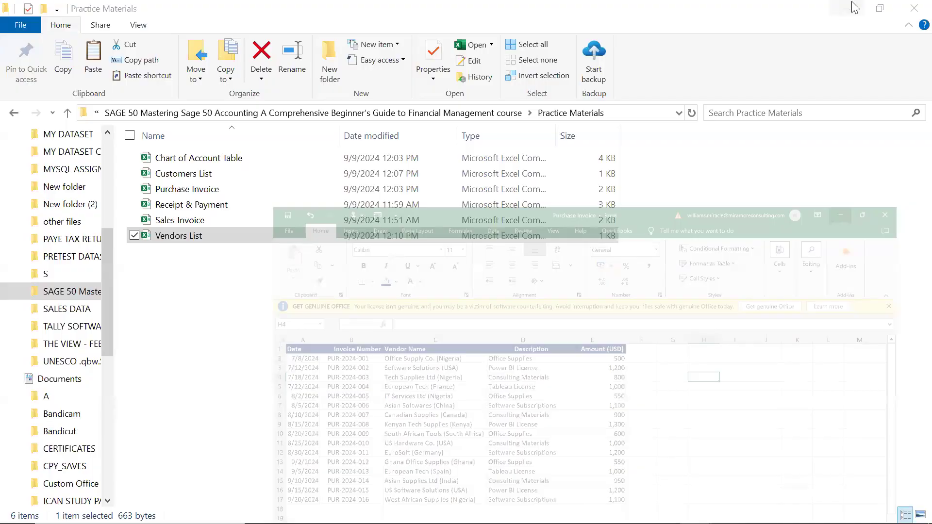
left_click(230, 174)
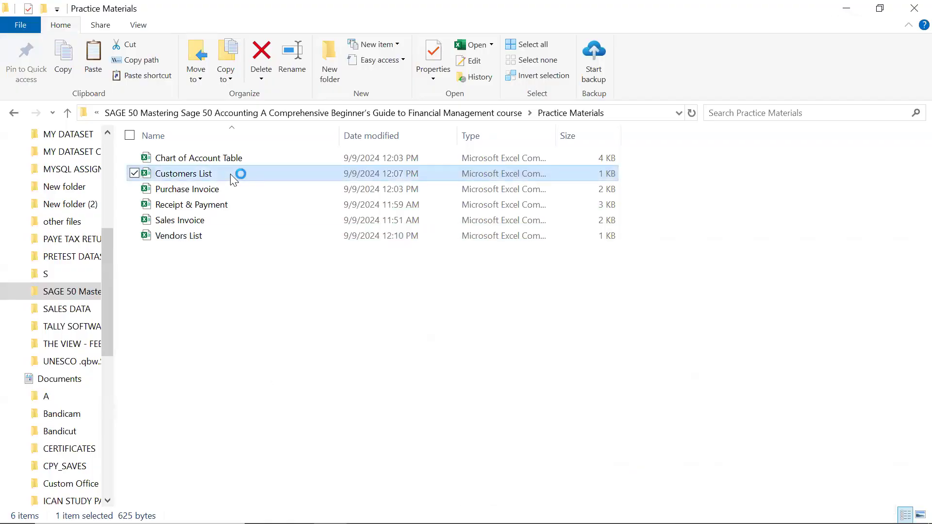
double_click(230, 174)
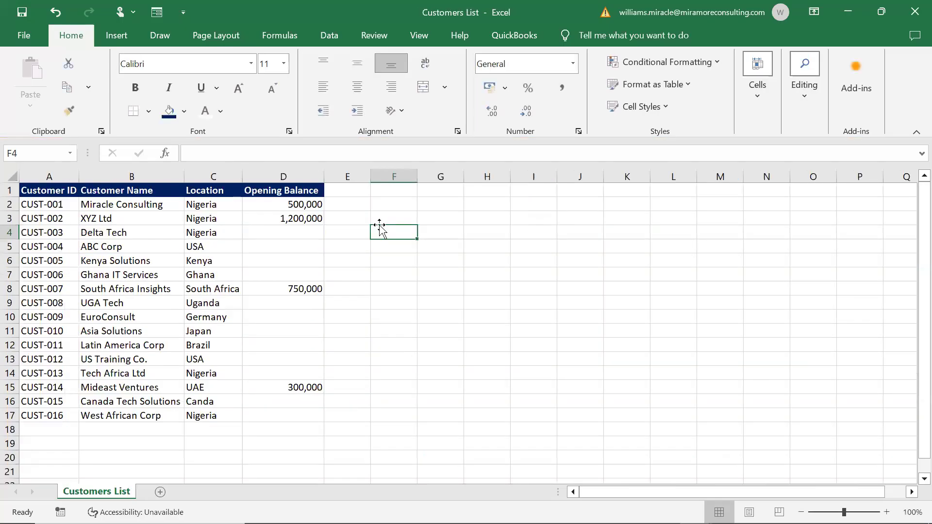
Step: Examine the customers' opening balances in cells D2, D3, D8 and D15 of the Customers List
left_click(288, 208)
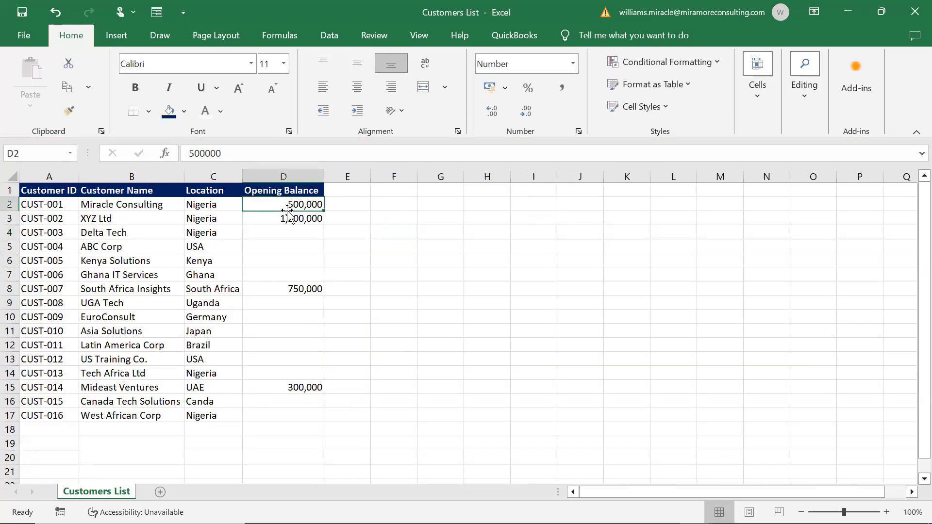
left_click(310, 215)
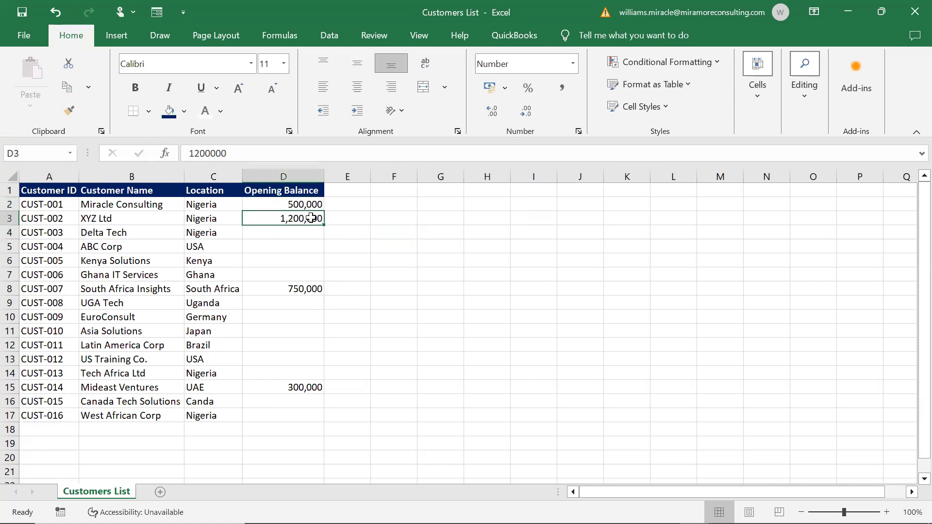
left_click(290, 206)
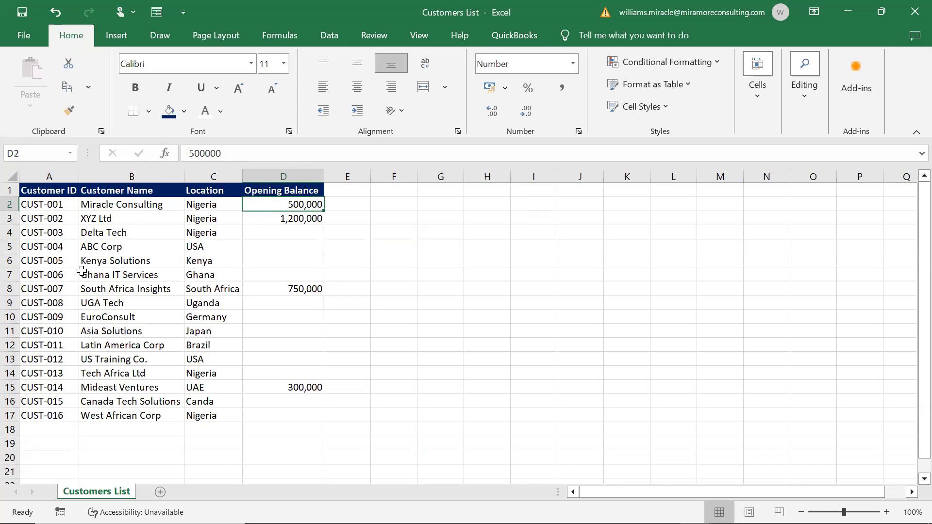
left_click(285, 217)
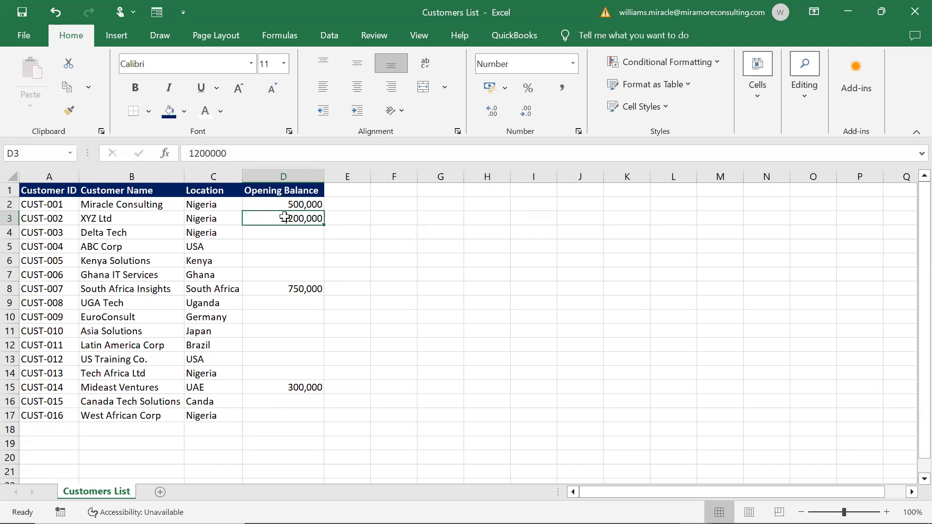
left_click(305, 286)
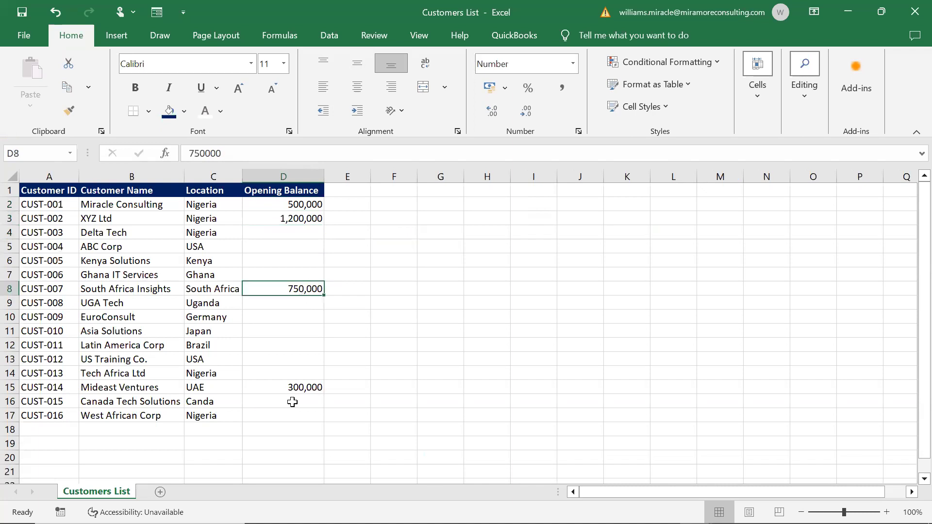
left_click(318, 391)
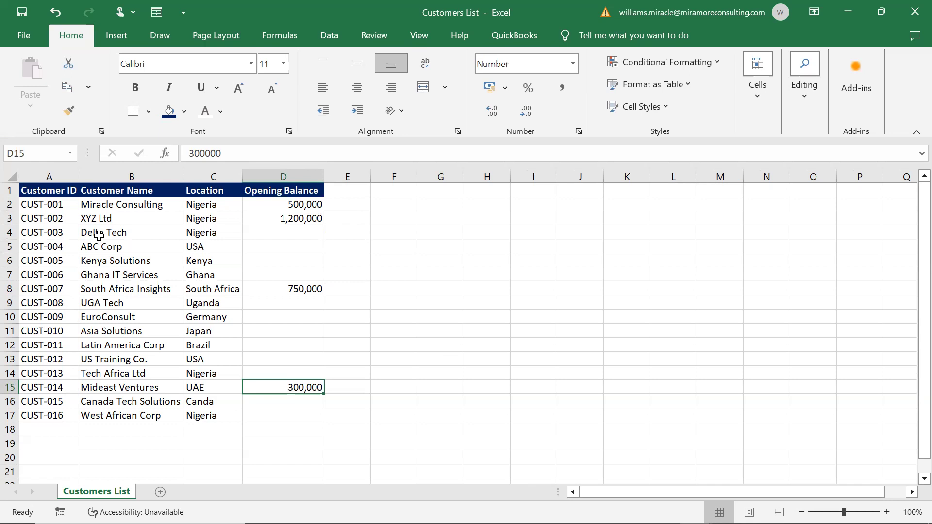
Step: Examine the Customer Name and Location columns of the Customers List, and minimize the workbook
left_click(122, 203)
left_click(133, 221)
left_click(129, 264)
left_click(135, 301)
left_click(137, 343)
left_click(157, 382)
left_click(146, 286)
left_click(137, 328)
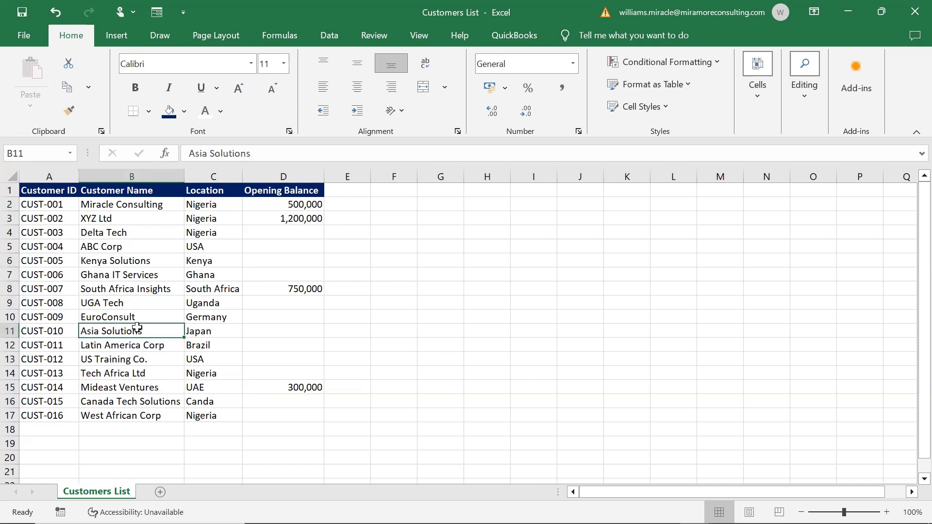
left_click(131, 215)
left_click(131, 236)
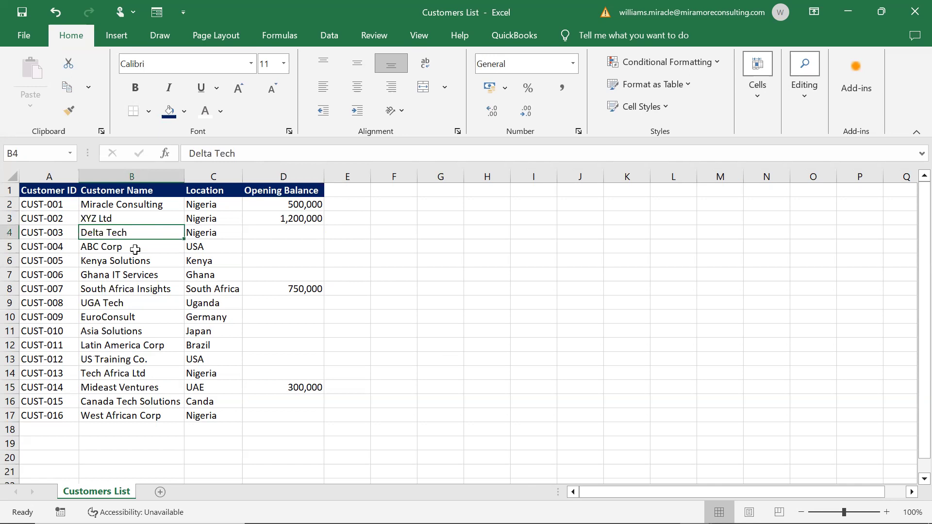
left_click(212, 275)
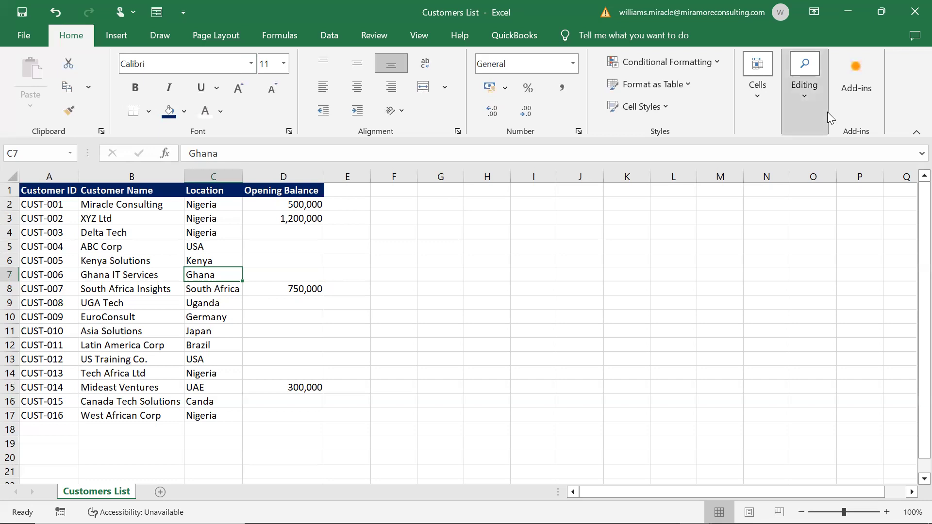
left_click(852, 9)
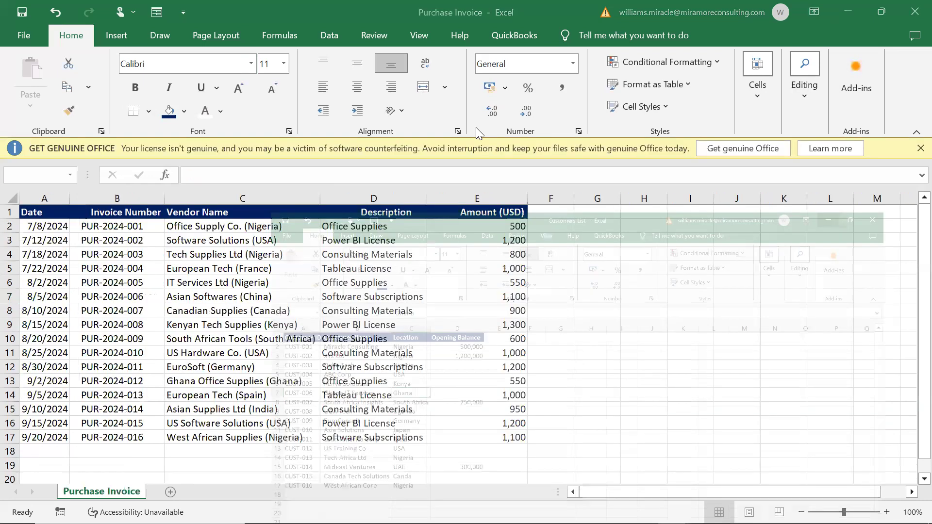
Step: Open the Inventory List file from the Practice Materials folder and autofit all of its columns
left_click(847, 11)
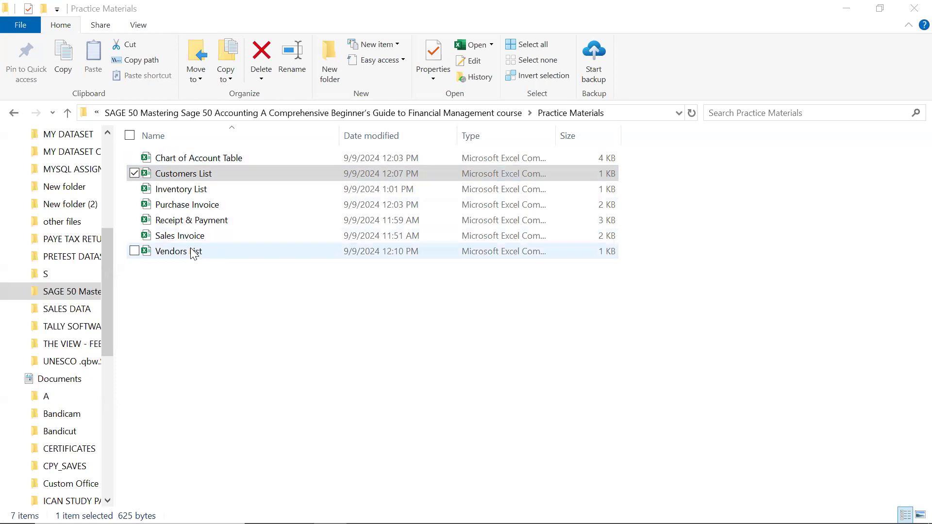
left_click(194, 190)
left_click(195, 191)
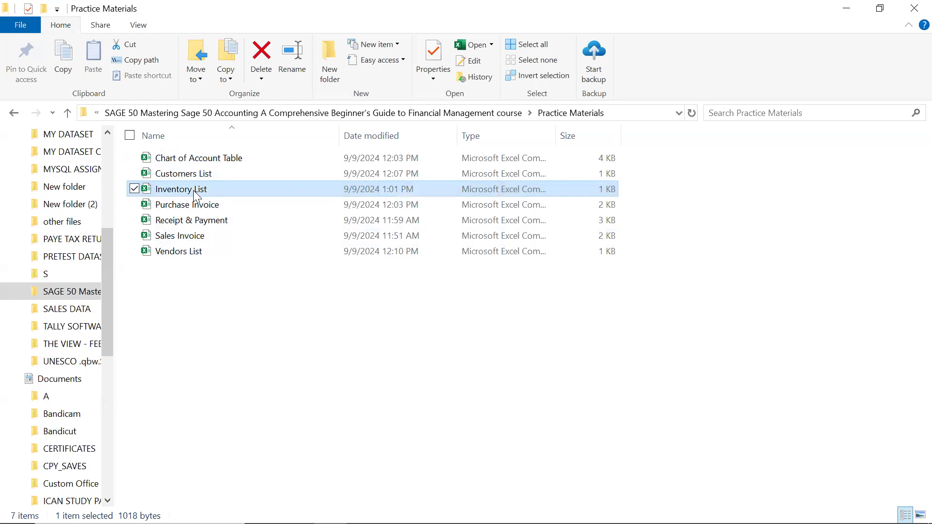
left_click(266, 191)
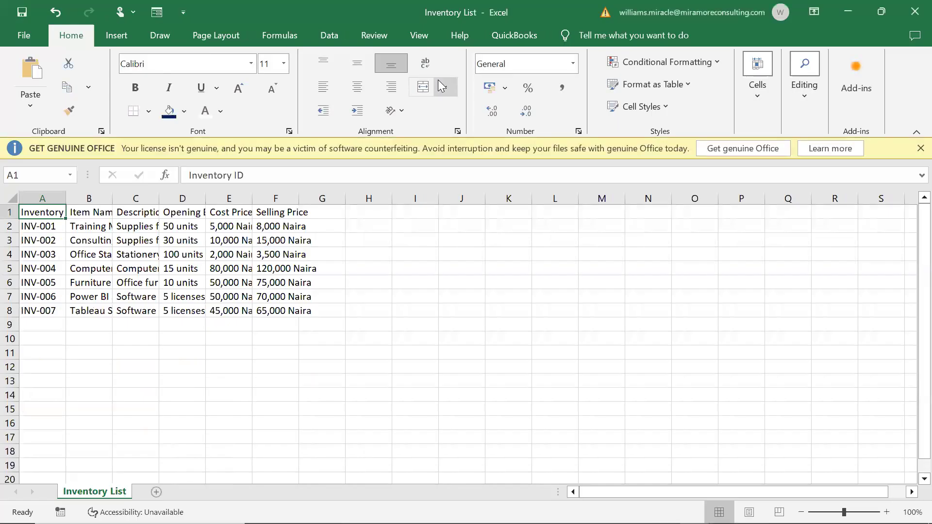
left_click(7, 194)
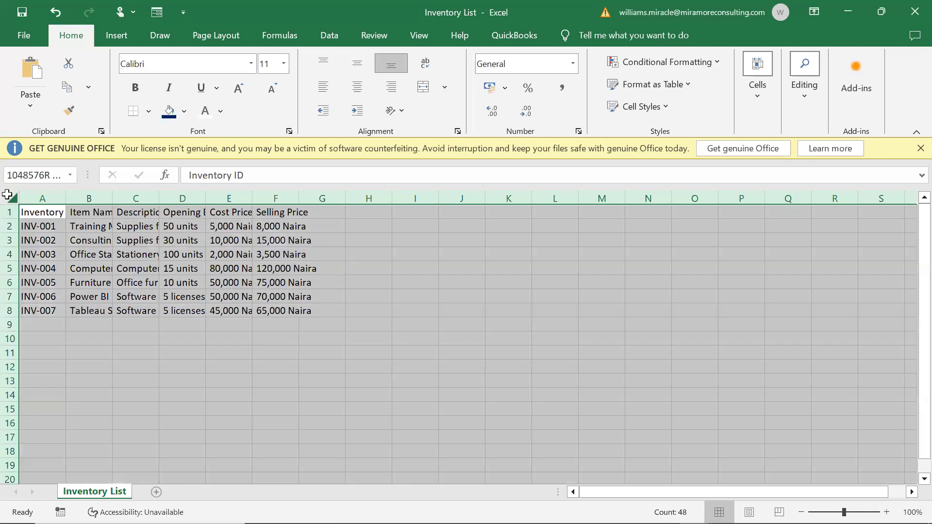
double_click(65, 193)
Step: Format the header row A1:F1 with dark blue fill and white, bold, 12-point text, and autofit the Opening Balance column
left_click_drag(68, 212, 507, 204)
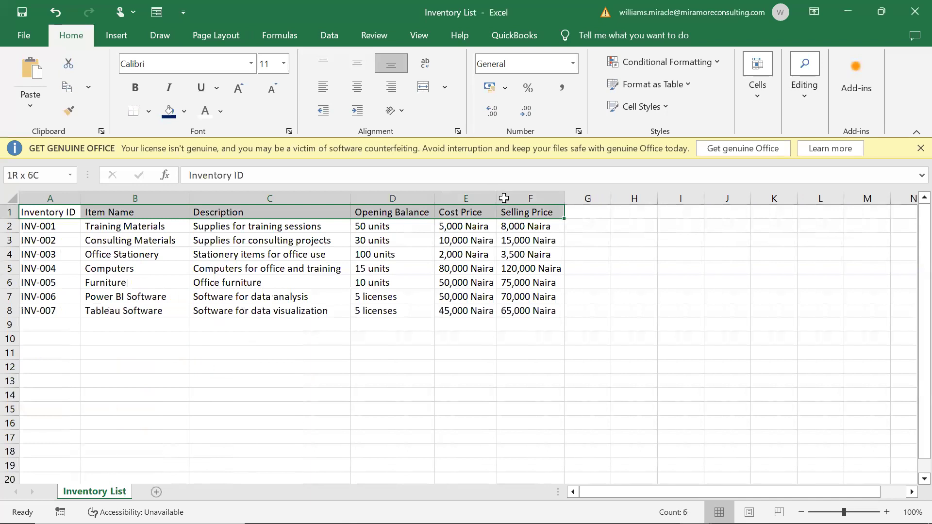
left_click(168, 111)
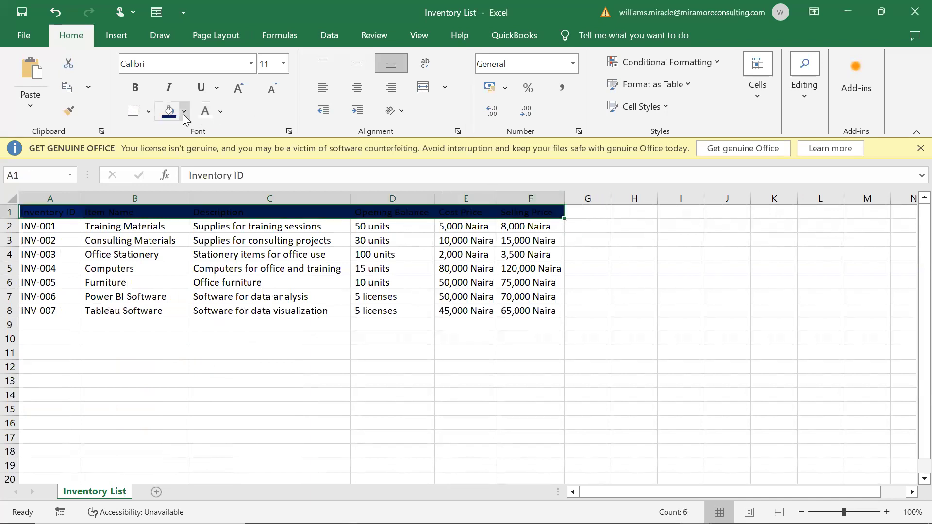
left_click(206, 116)
left_click(233, 93)
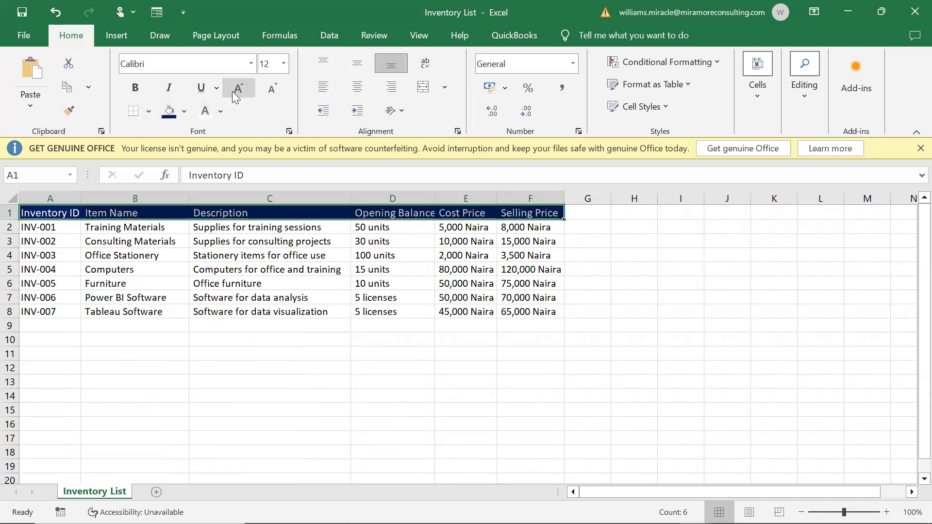
left_click(127, 88)
left_click(392, 264)
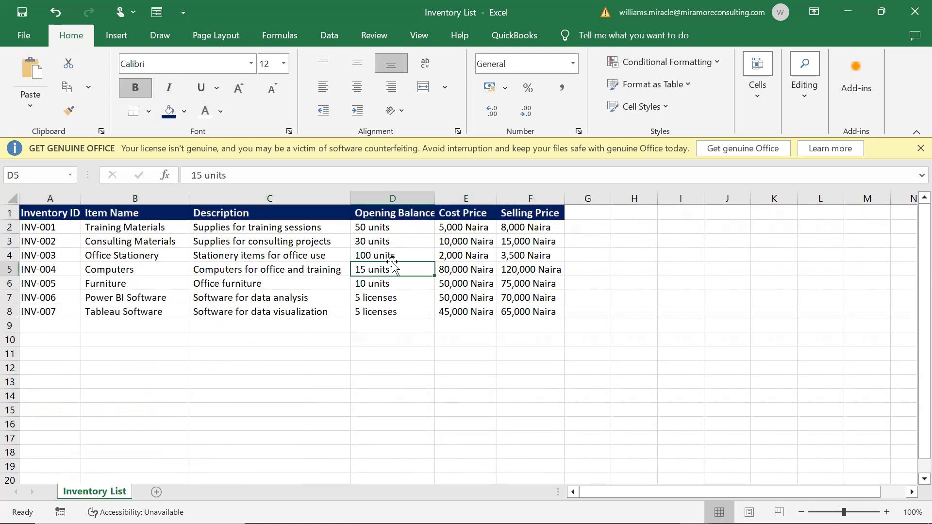
double_click(436, 200)
left_click(641, 241)
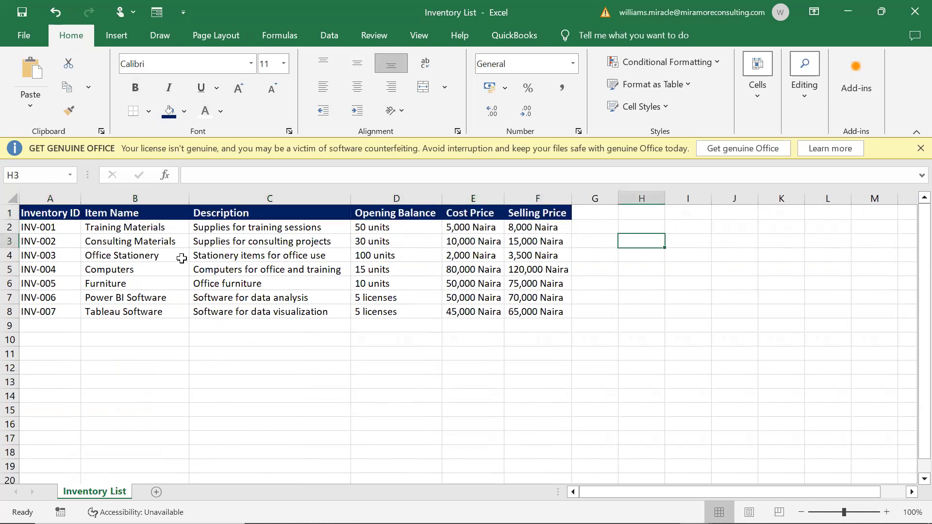
Step: Examine the item IDs, names, descriptions and opening balances in the Inventory List
left_click(320, 324)
left_click(223, 269)
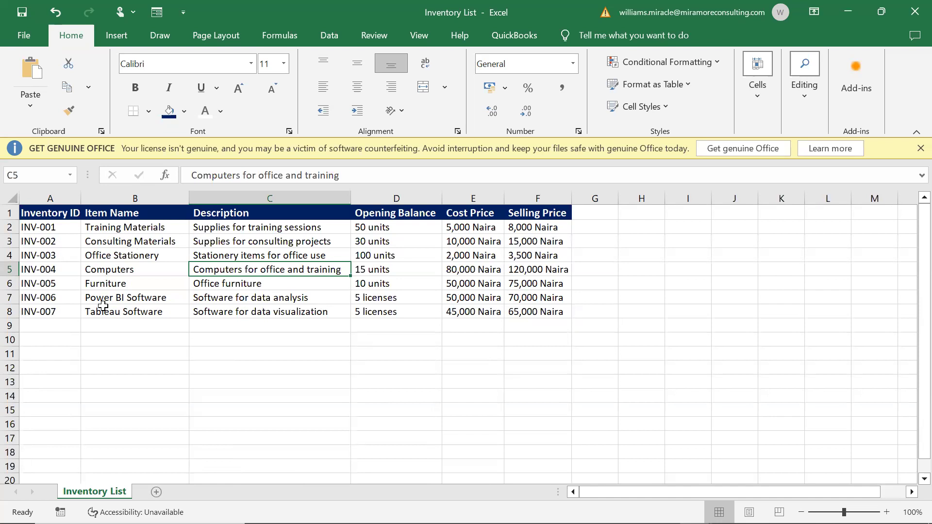
left_click(91, 228)
left_click(46, 226)
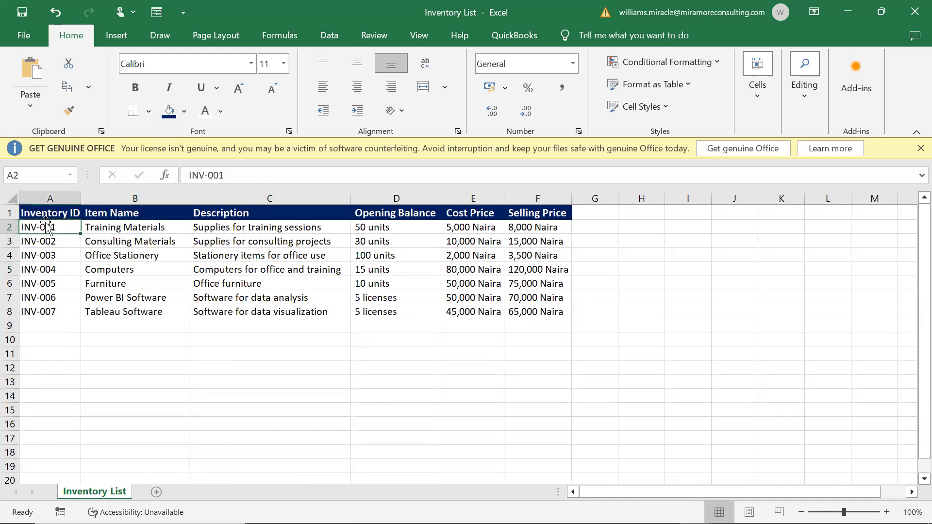
left_click(248, 225)
left_click(306, 268)
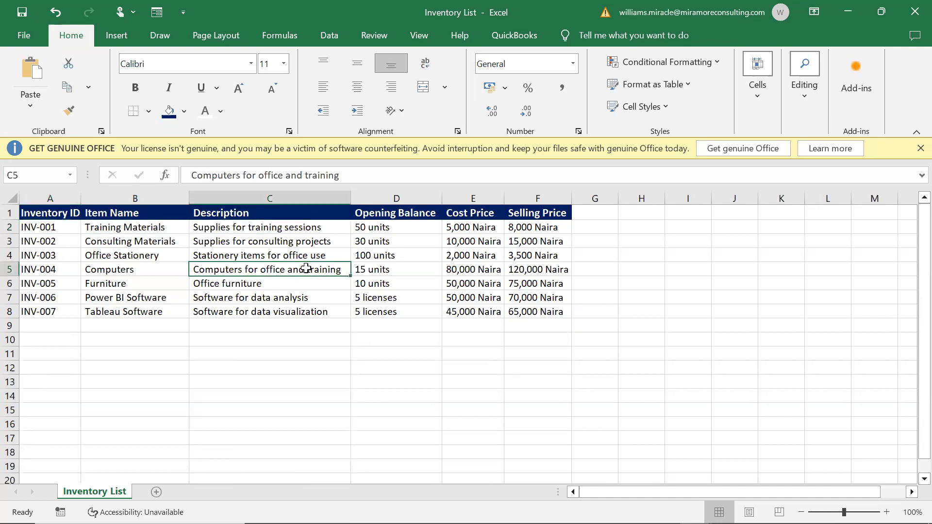
left_click(422, 269)
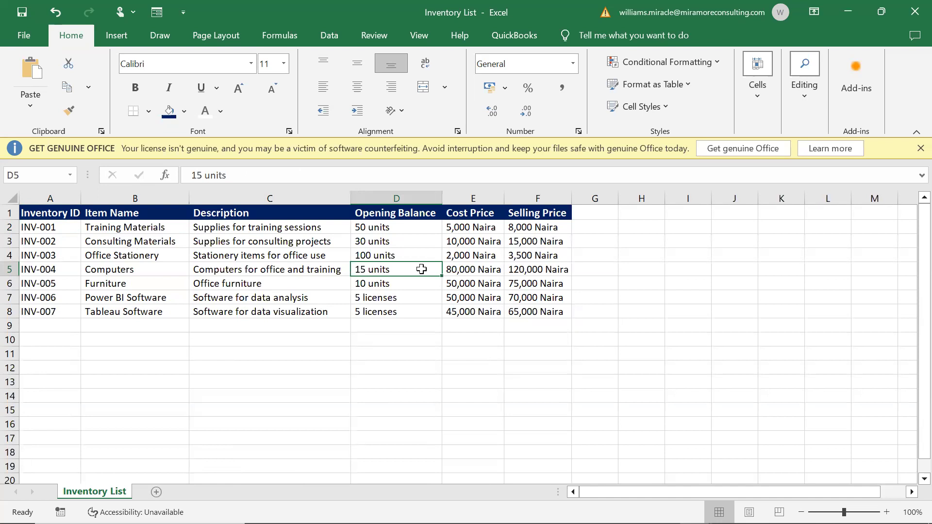
left_click(243, 257)
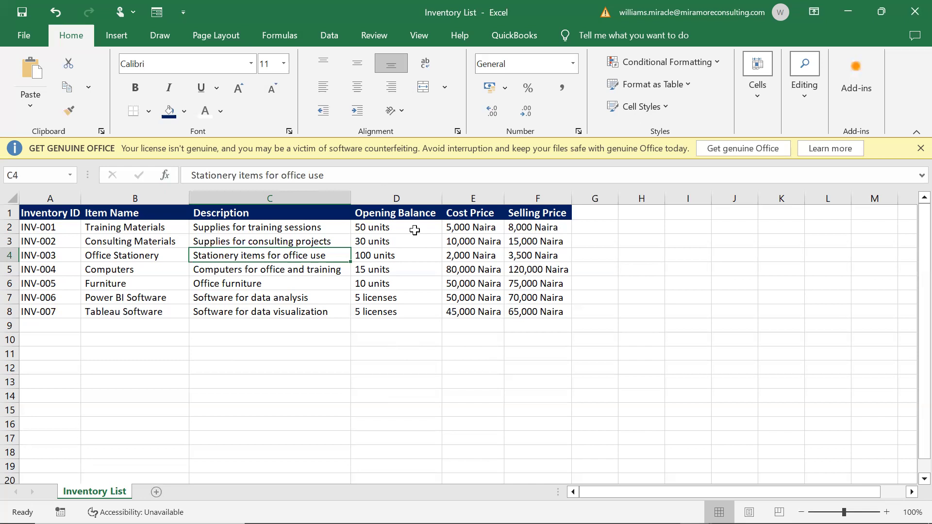
left_click(427, 271)
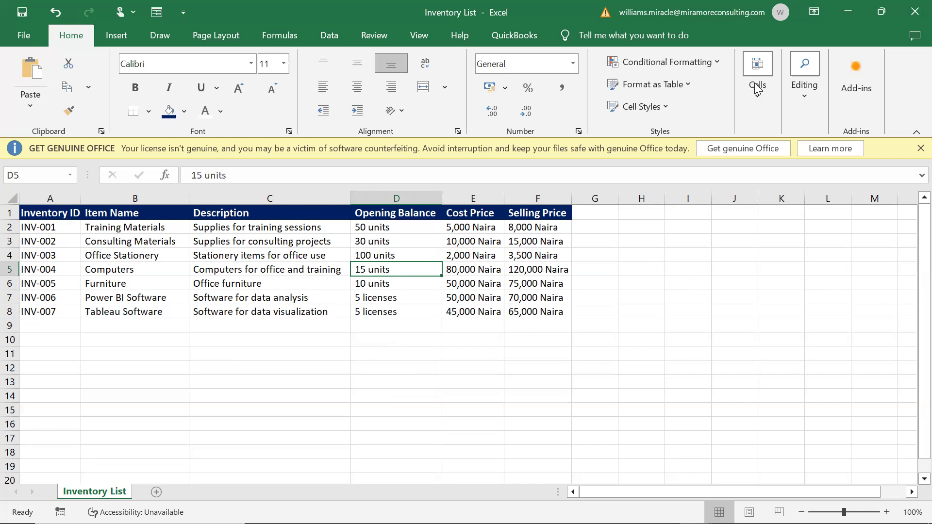
Step: Return to the Practice Materials folder and check the file type in the properties of the Chart of Account Table file
key("alt+Tab")
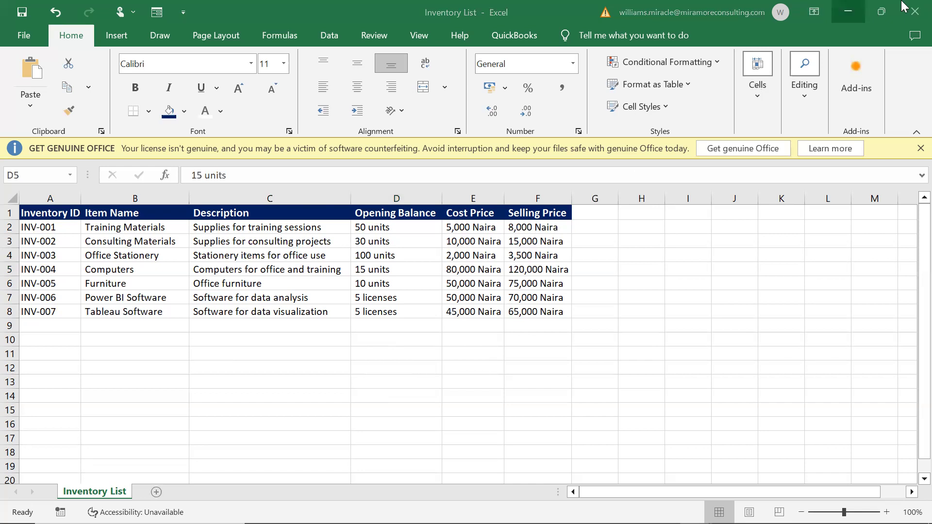
left_click(851, 8)
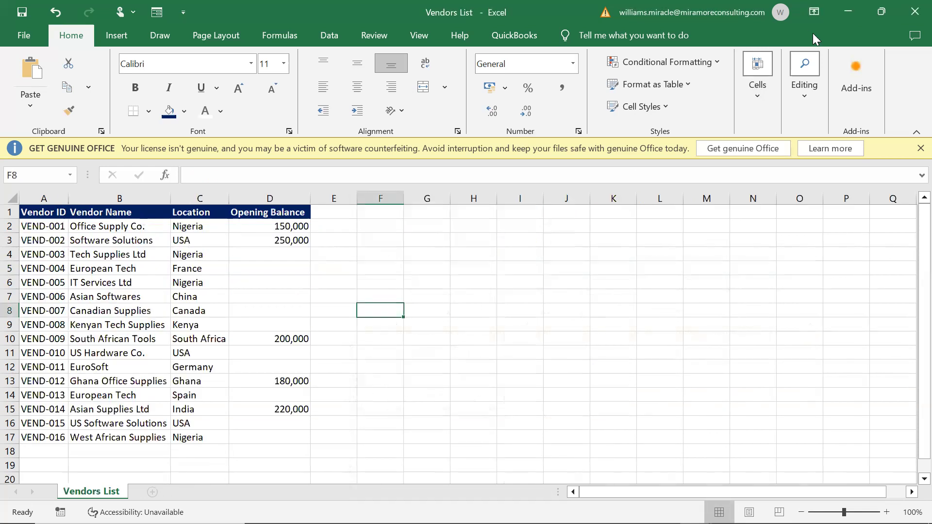
left_click(857, 12)
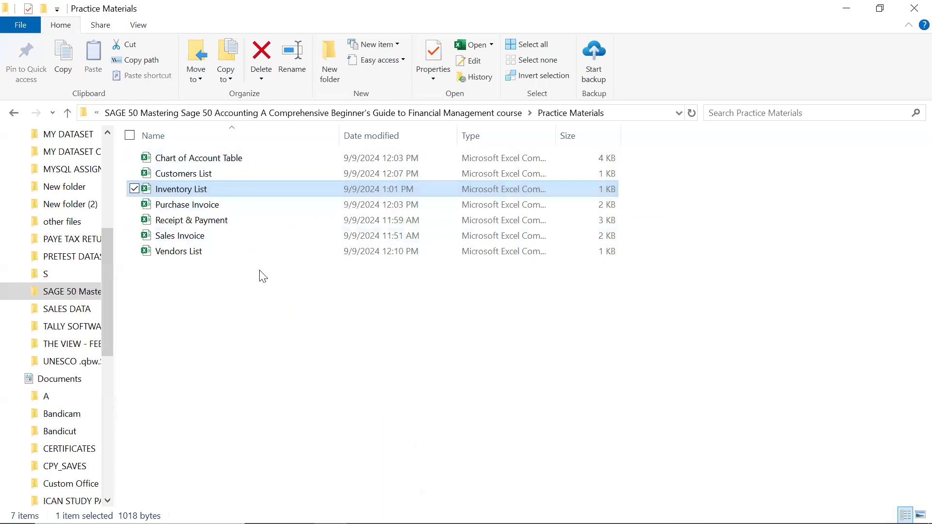
left_click(214, 161)
right_click(214, 161)
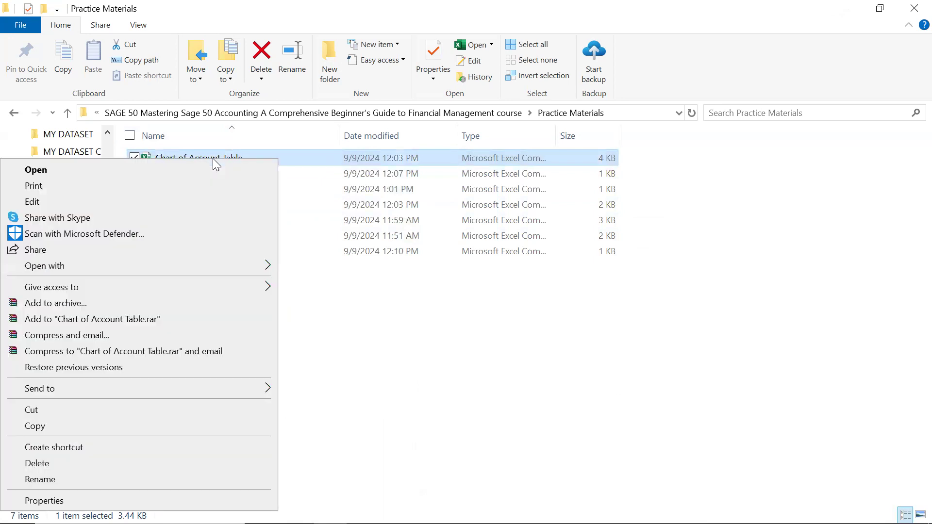
left_click(47, 500)
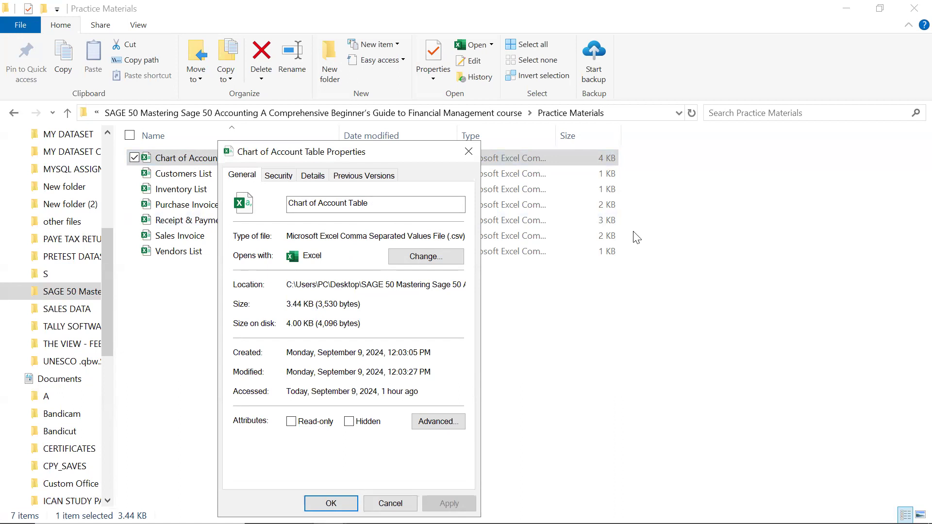
left_click(468, 154)
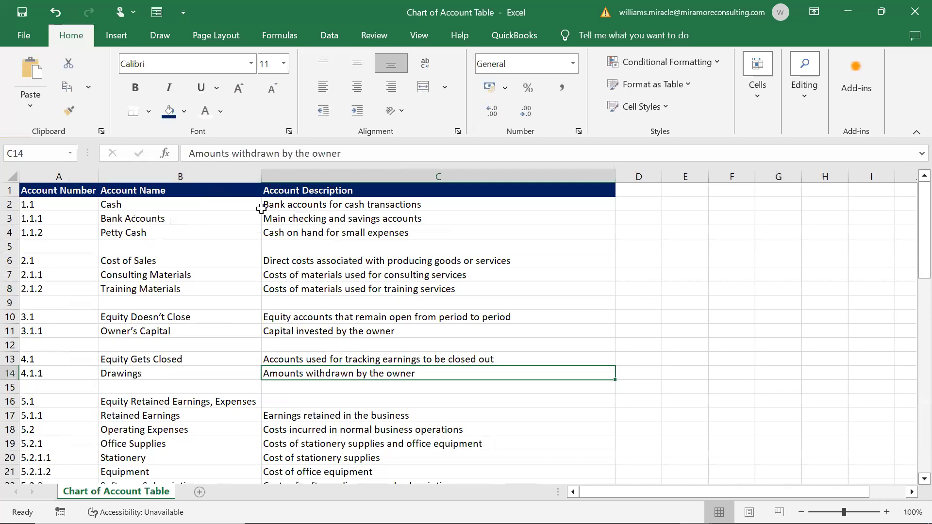
Step: Open the Save As options of the Chart of Account Table workbook and try to add OneDrive for Business as a place
left_click(24, 35)
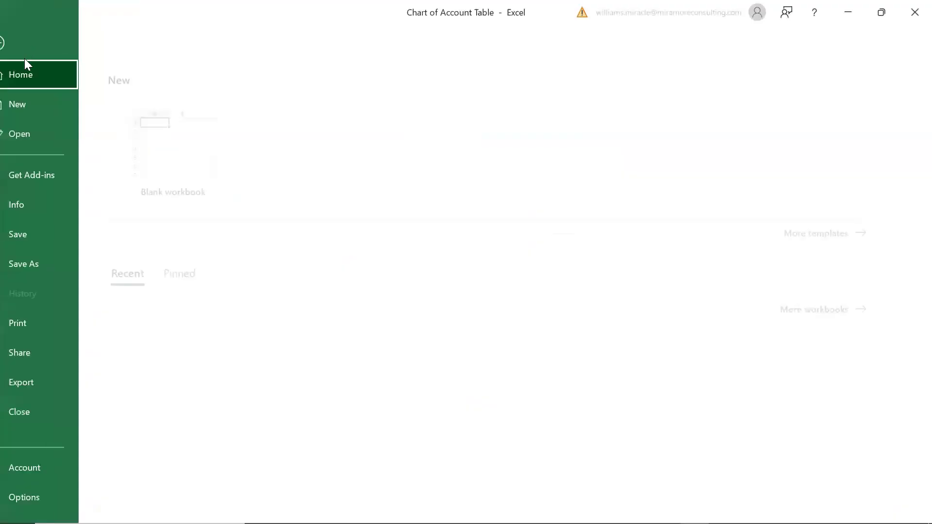
left_click(55, 264)
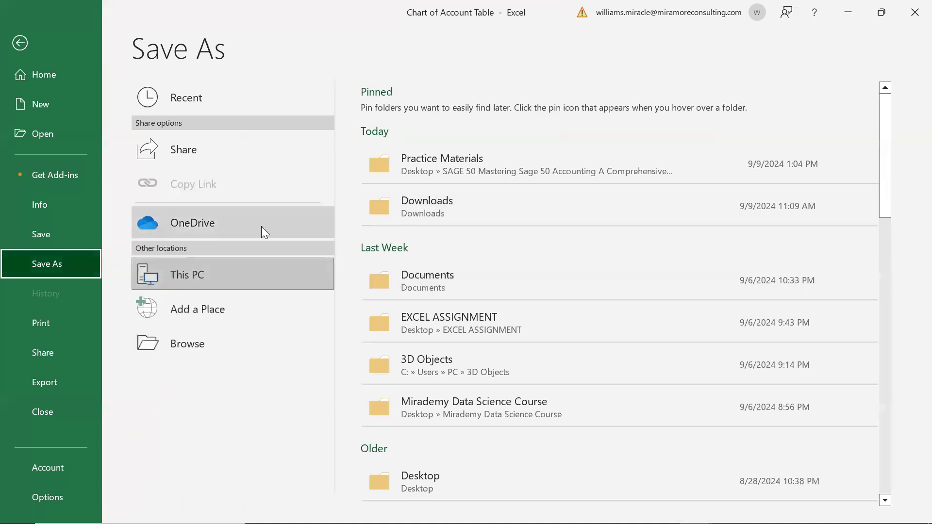
left_click(235, 312)
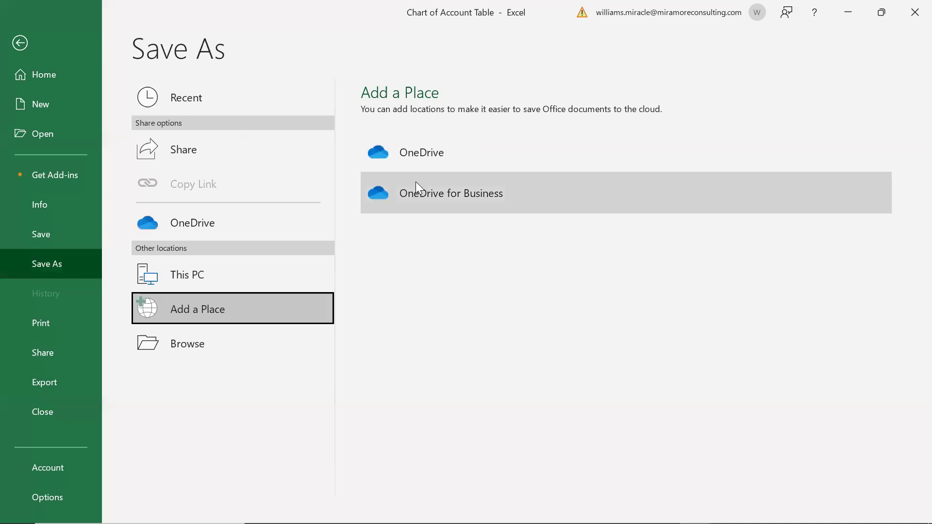
left_click(428, 193)
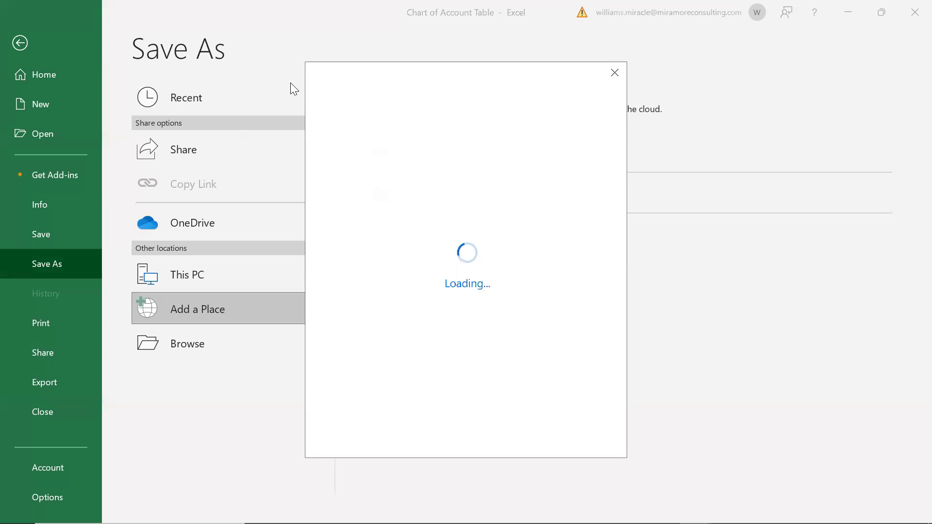
left_click(612, 73)
Step: Browse to the Downloads folder as the save location and choose CSV (Comma delimited) as the file type
left_click(233, 345)
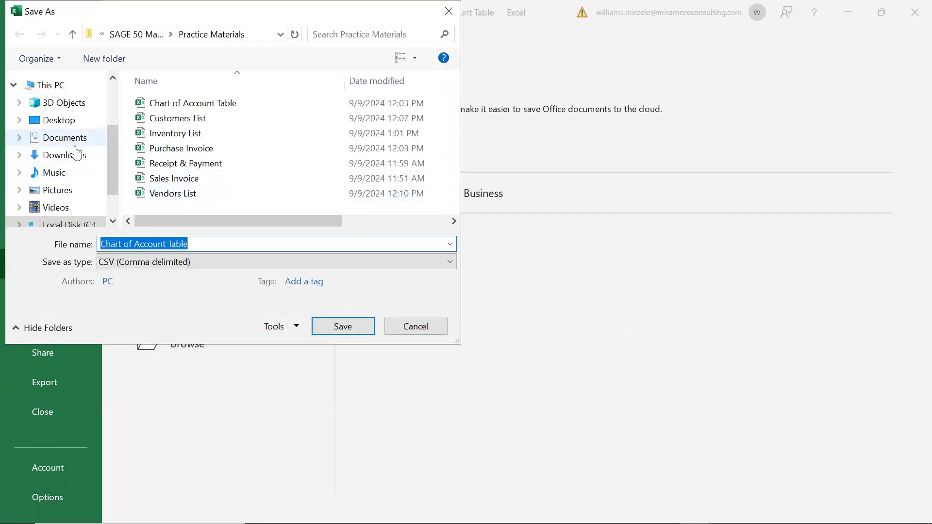
left_click(77, 156)
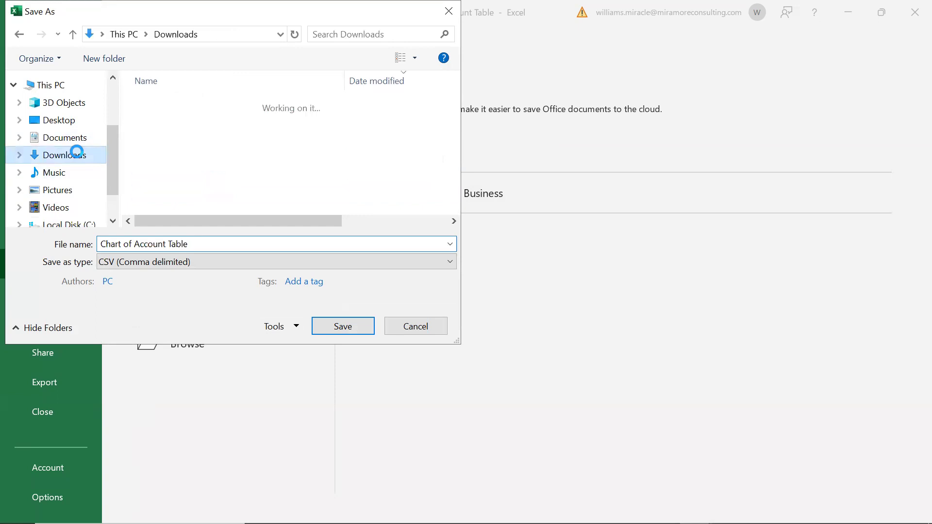
left_click(171, 266)
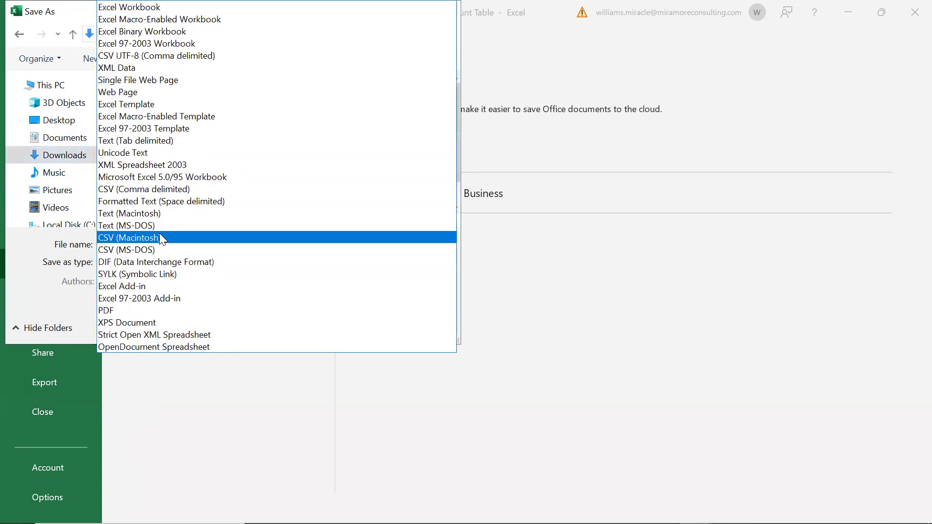
left_click(90, 270)
left_click(106, 267)
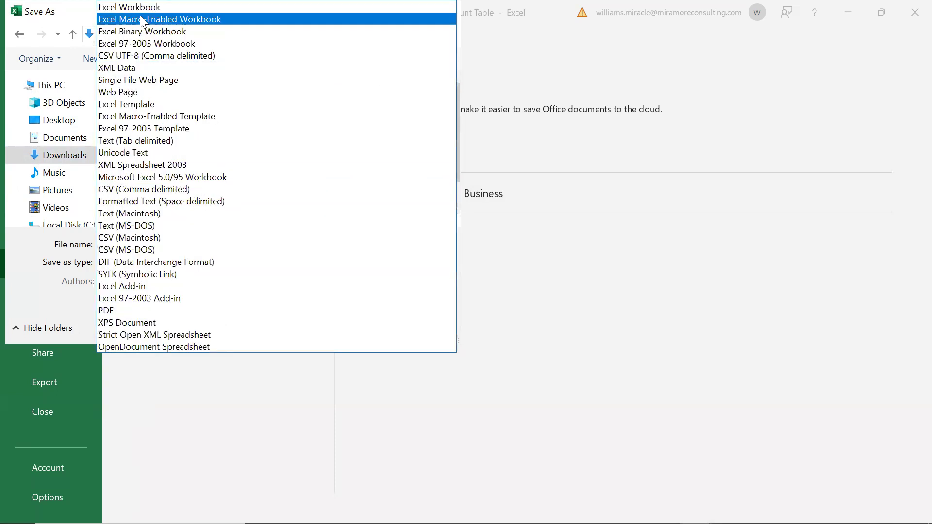
left_click(188, 189)
Step: Examine the CSV (Comma delimited) option among the save file types, cancel saving, and minimize the Chart of Account Table workbook
left_click(183, 263)
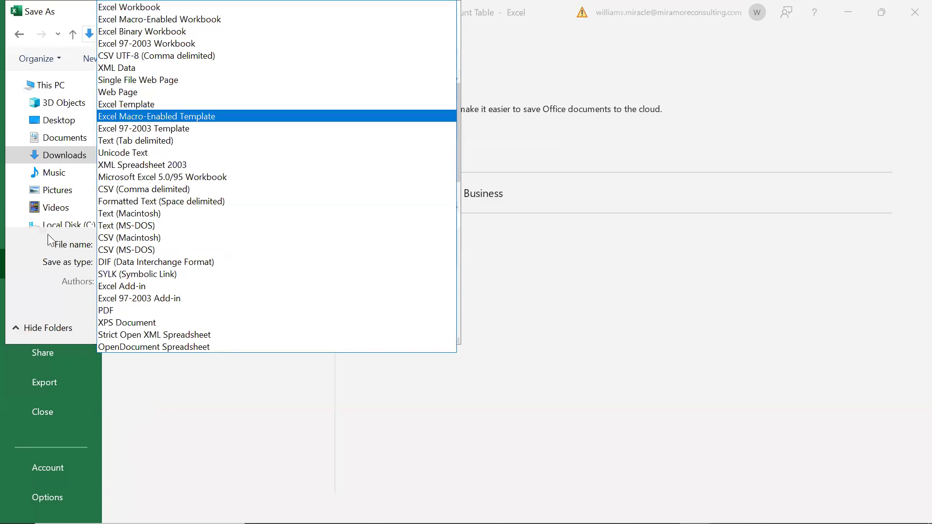
left_click(51, 304)
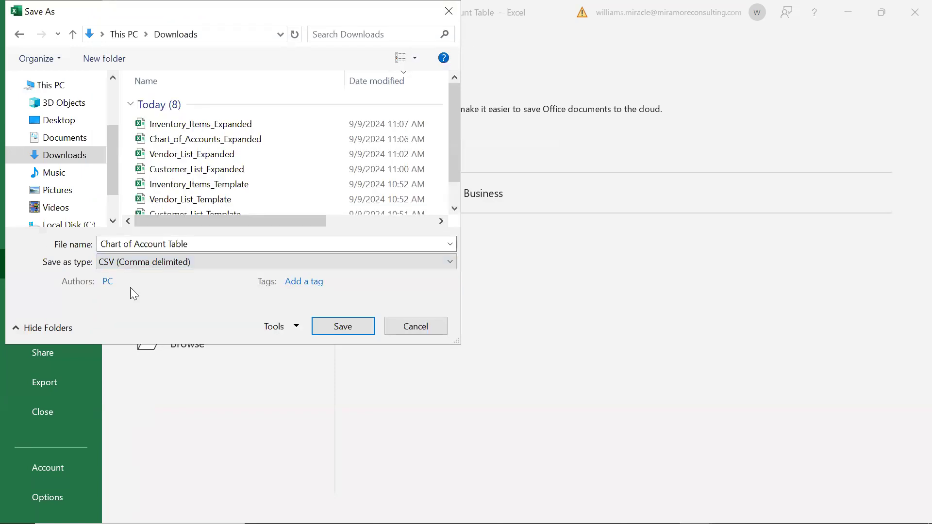
left_click(148, 262)
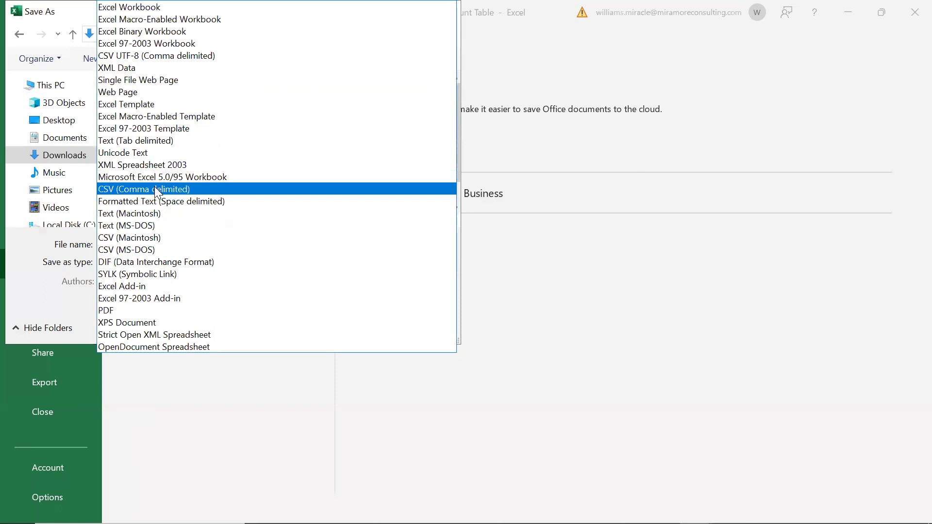
left_click(62, 274)
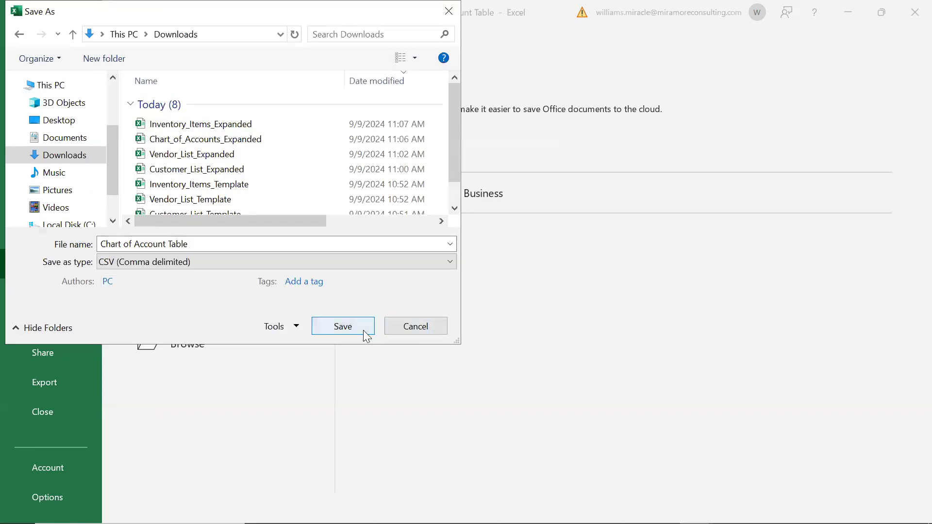
left_click(407, 328)
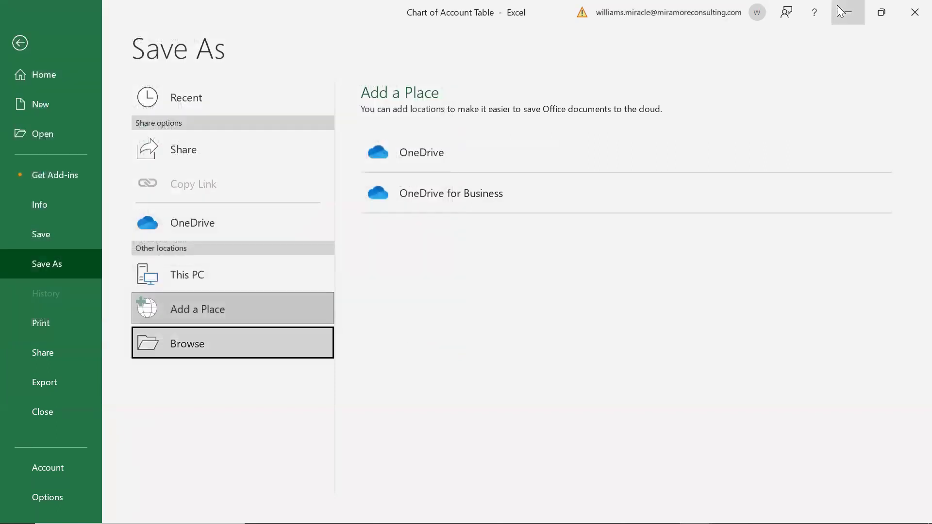
left_click(847, 12)
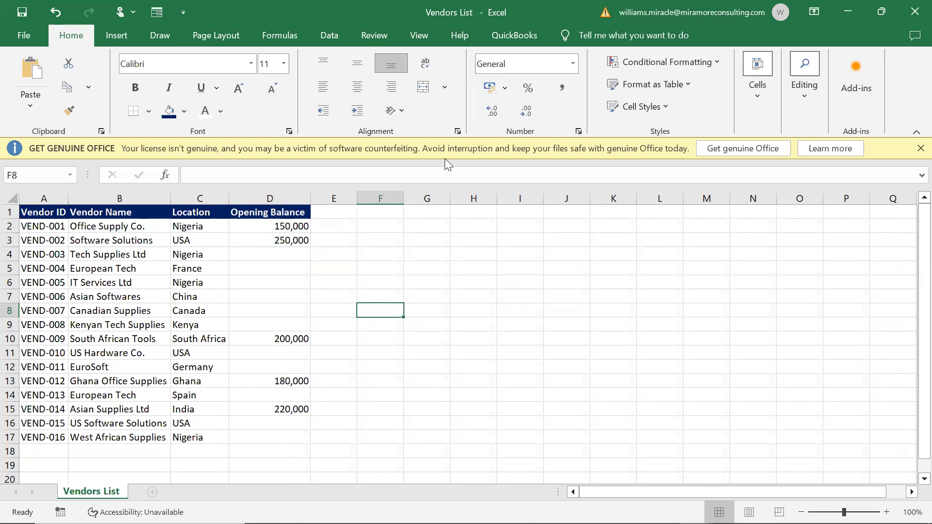
Step: Switch from the Vendors List workbook to Sage 50 Accounting and open the company information for maintenance
left_click(389, 266)
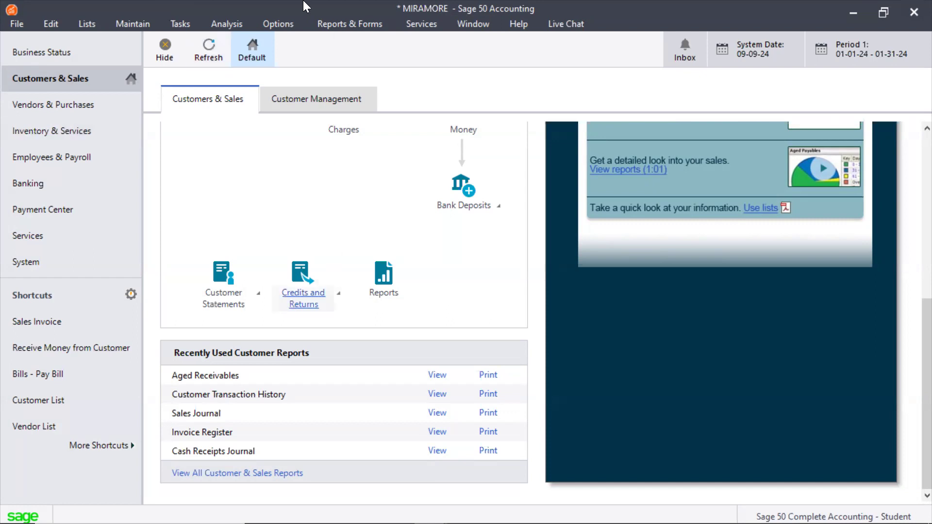
left_click(133, 23)
left_click(135, 23)
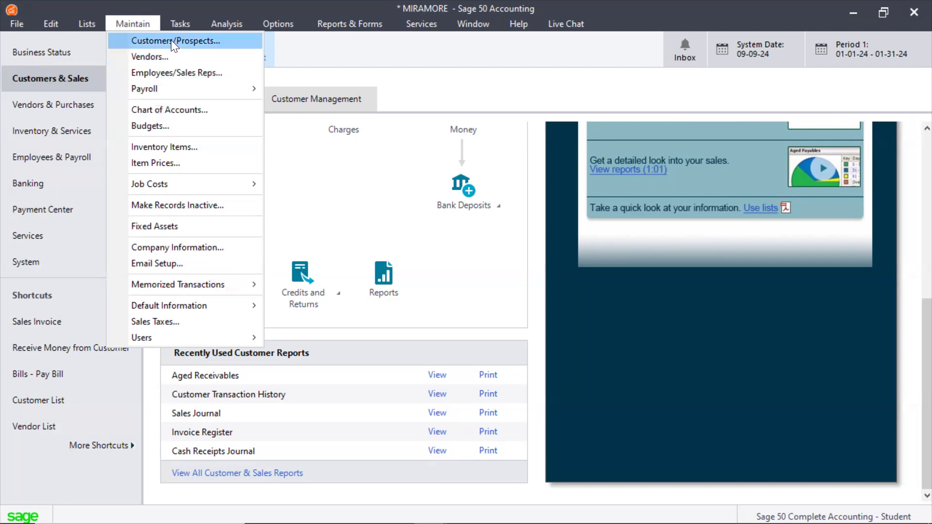
mouse_move(153, 338)
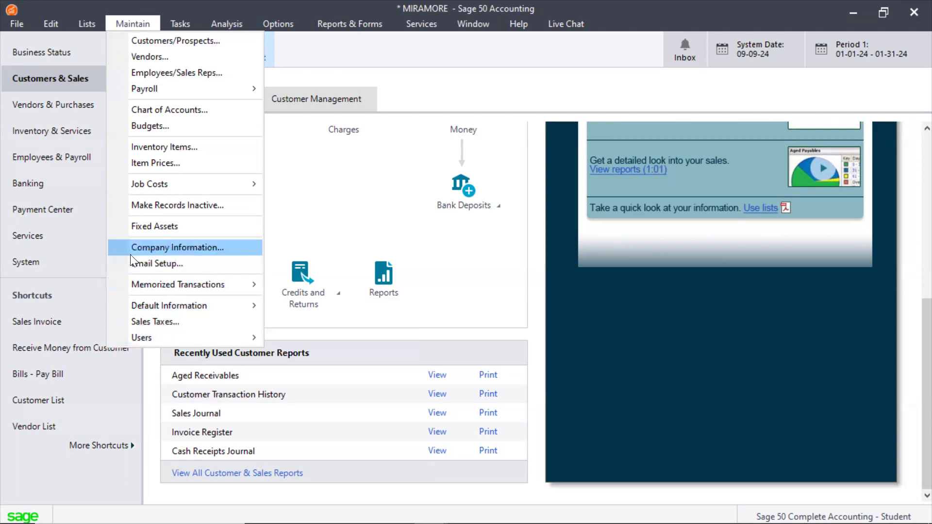
left_click(201, 249)
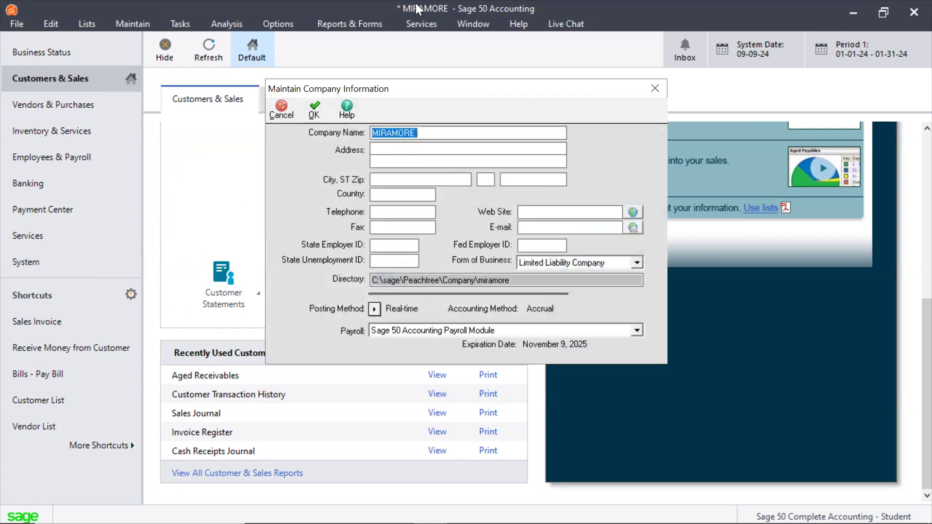
Step: Try to extend the company name to MIRAMORE CONSULTING in the company information
left_click(399, 133)
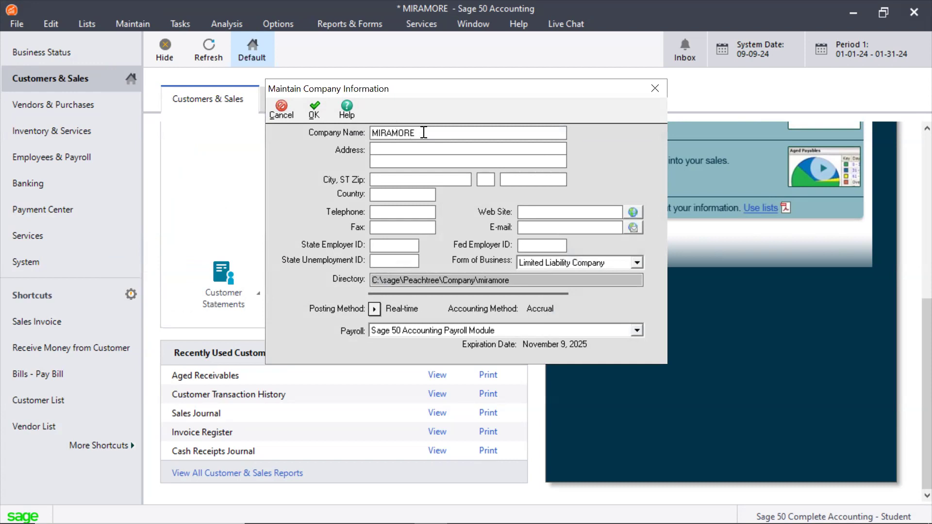
type("c")
key("BackSpace")
type("CONSULTING")
left_click(401, 164)
Step: Examine the form of business and payroll options, and close the company information without saving
left_click(636, 264)
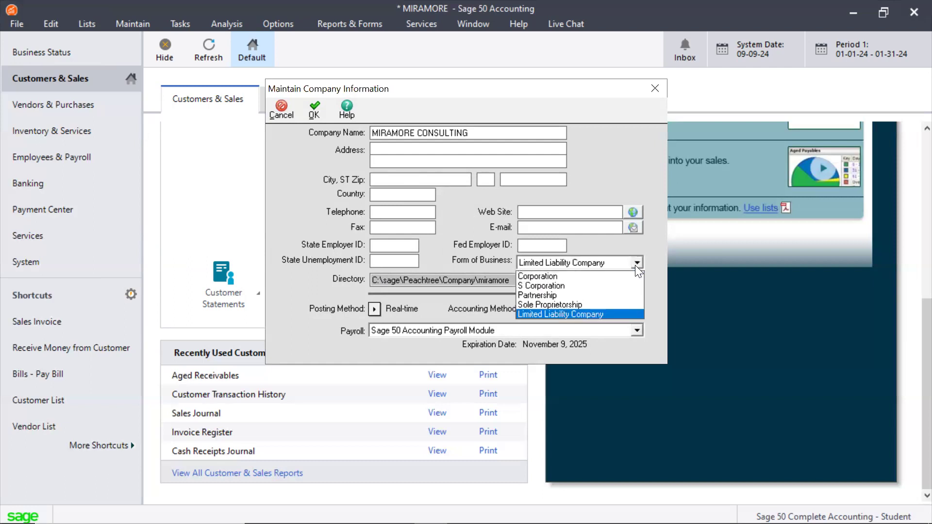
left_click(315, 279)
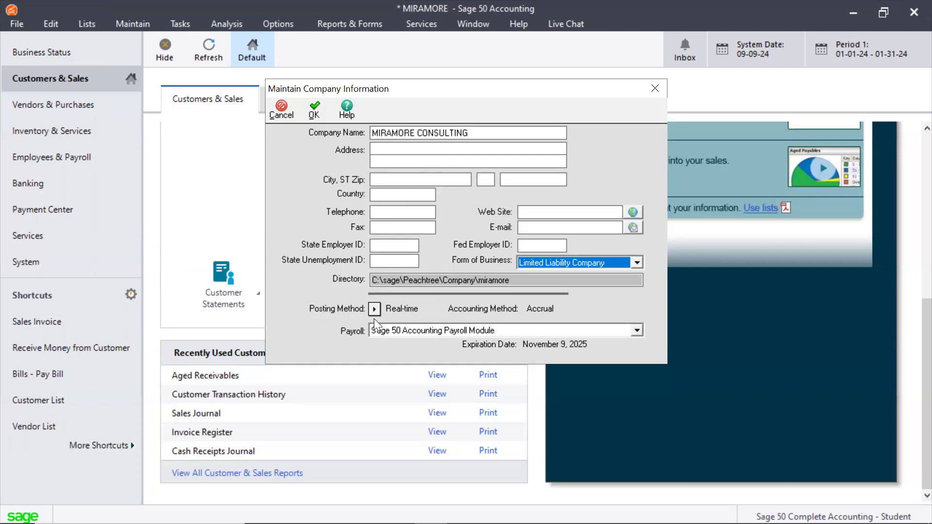
left_click(600, 330)
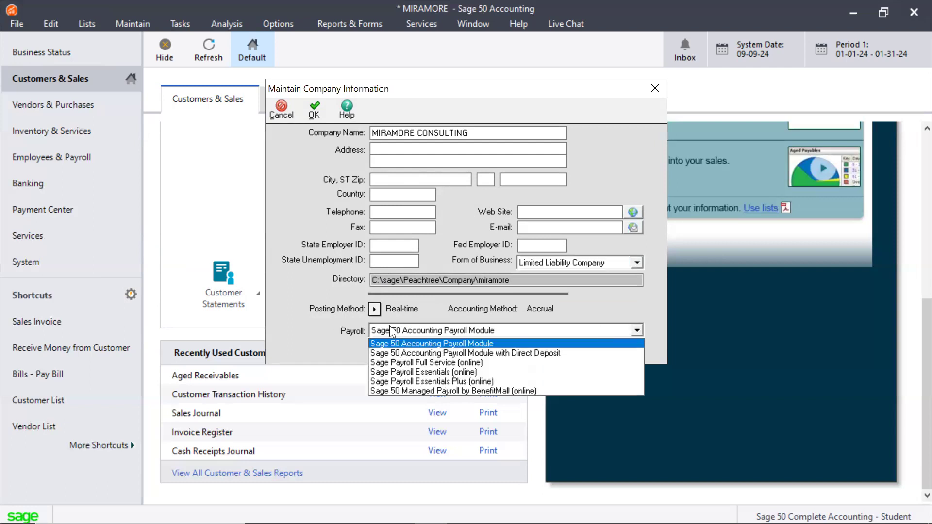
left_click(302, 192)
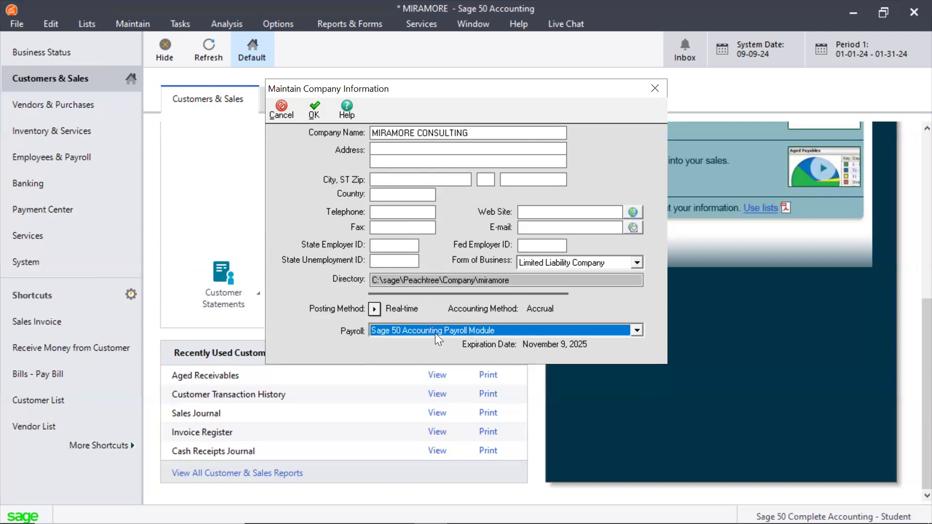
left_click(435, 333)
left_click(316, 198)
left_click(523, 330)
left_click(284, 212)
left_click(651, 95)
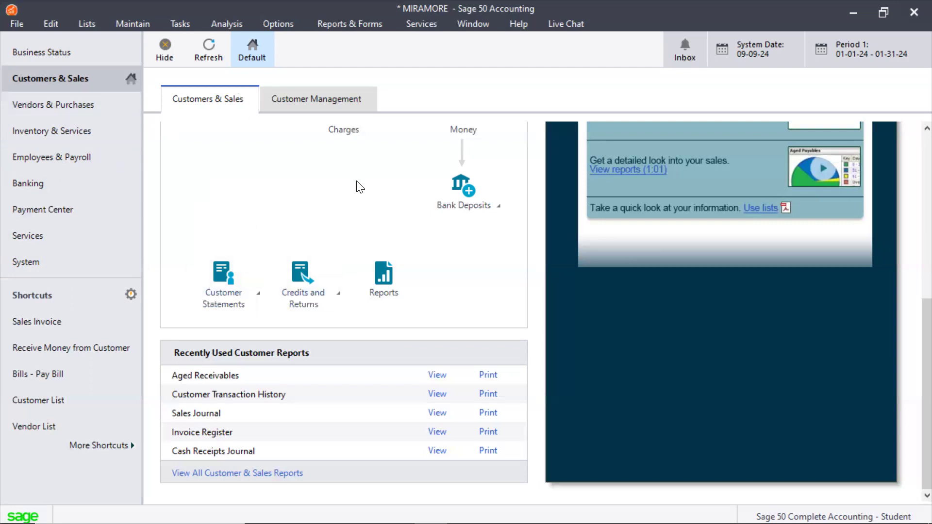
Step: Look at the Customer Management page, view the customer list from Customers & Sales Tasks, and close it
left_click(313, 105)
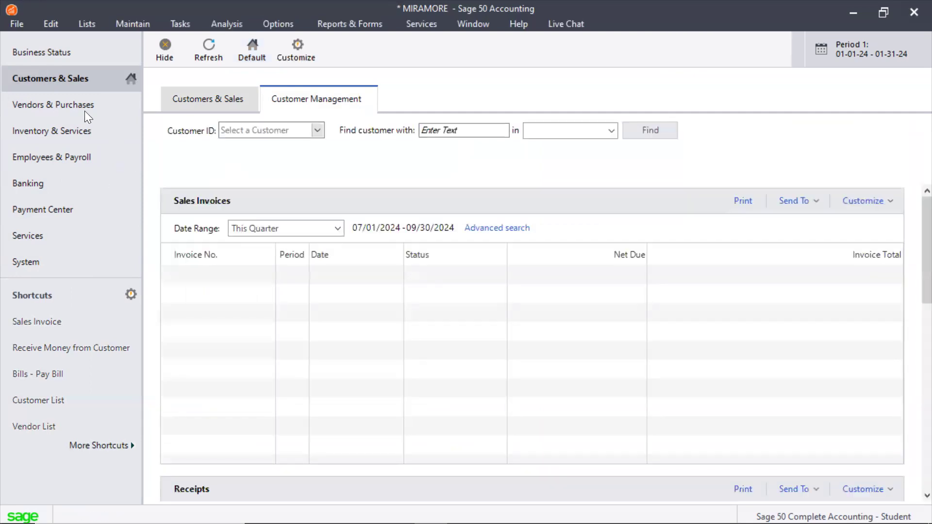
left_click(224, 104)
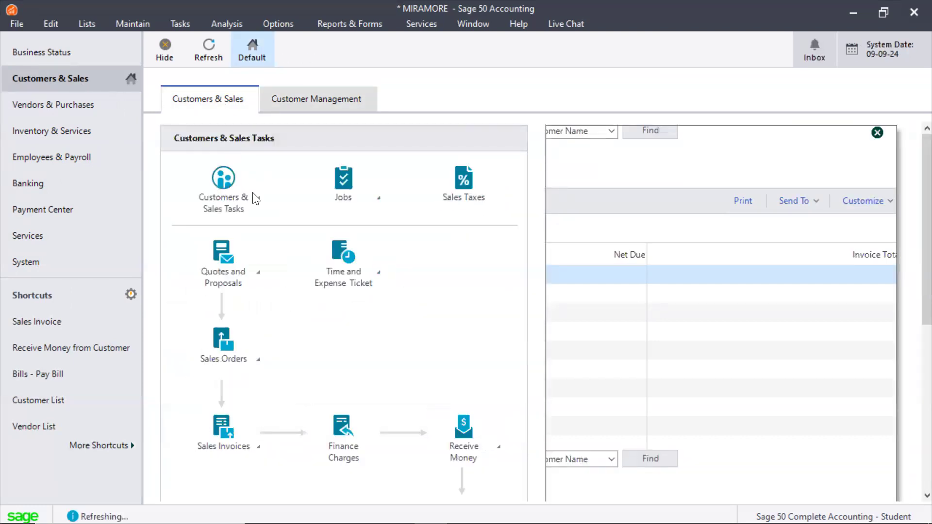
left_click(258, 203)
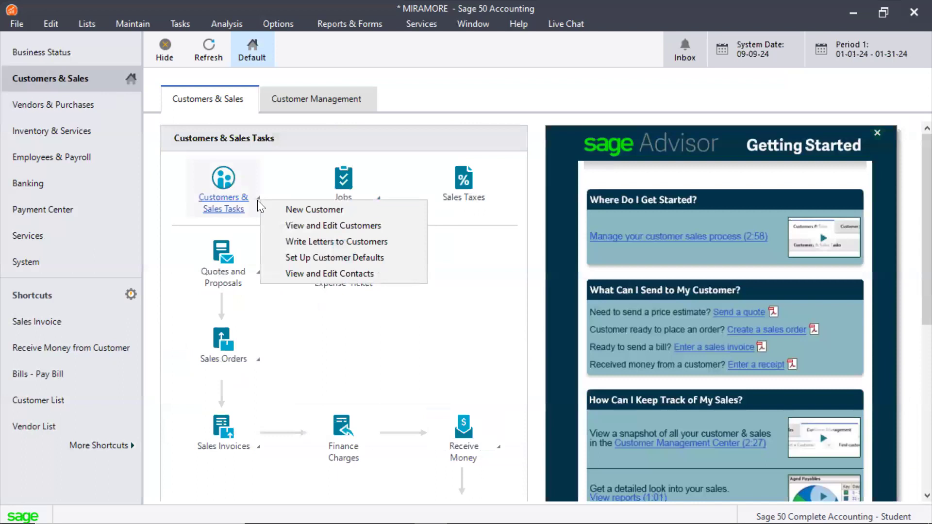
left_click(301, 225)
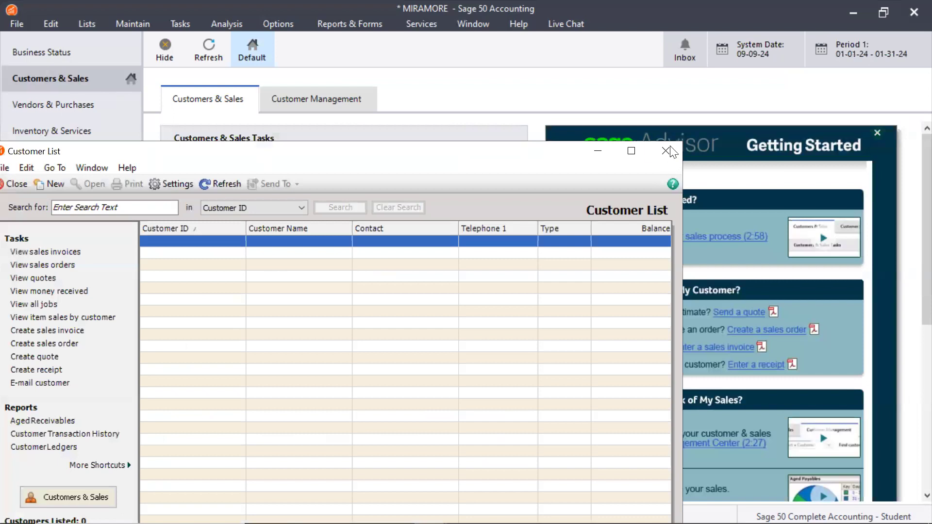
left_click(668, 147)
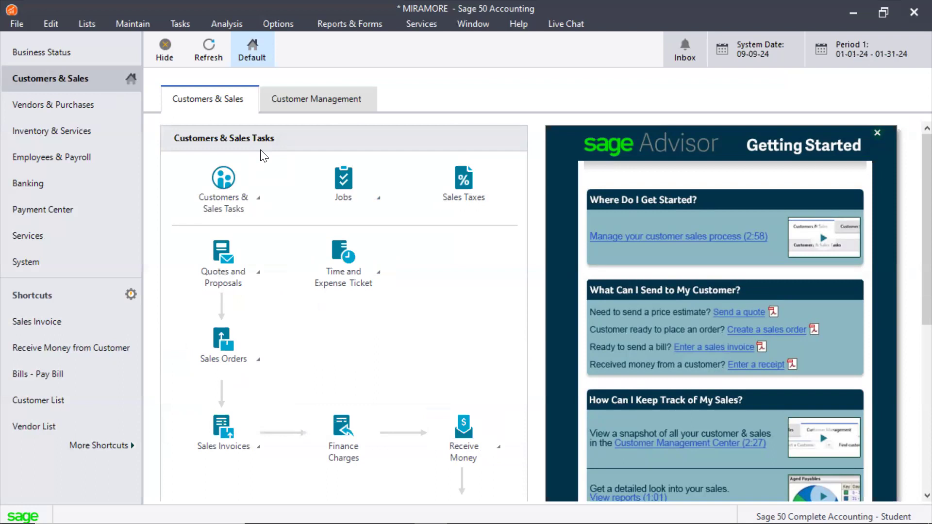
Step: Open the Select Import/Export window and reposition it over the Customers & Sales page
left_click(19, 28)
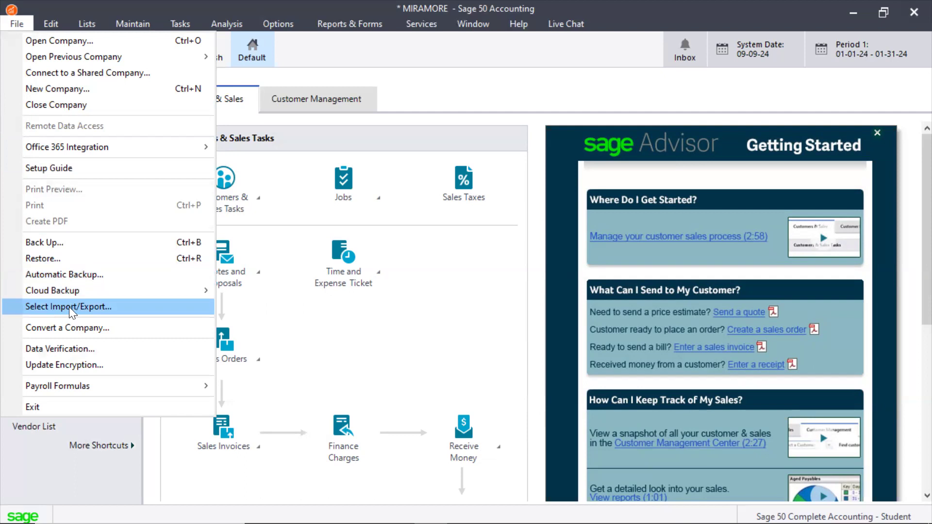
left_click(88, 305)
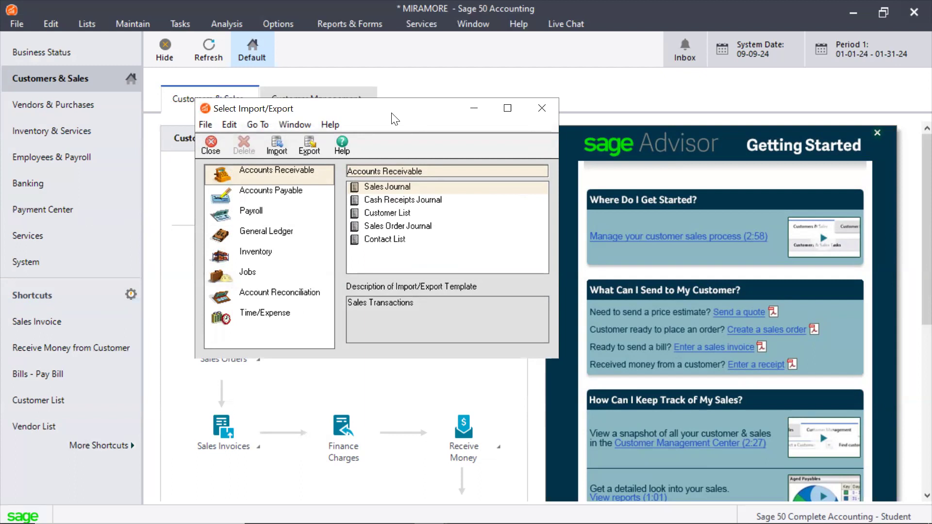
left_click_drag(401, 107, 327, 118)
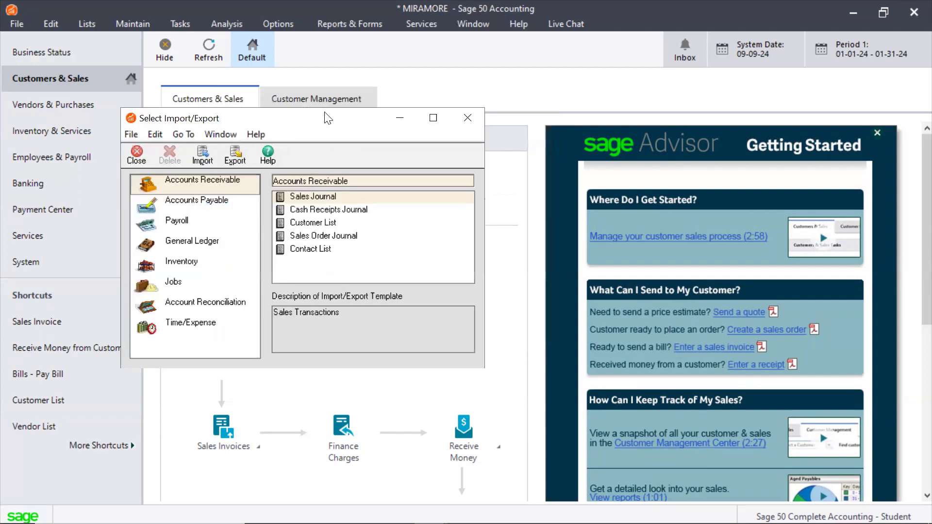
Step: Examine the import/export templates from Accounts Payable, Payroll, General Ledger and Inventory through Jobs, Account Reconciliation and Time/Expense
left_click(185, 205)
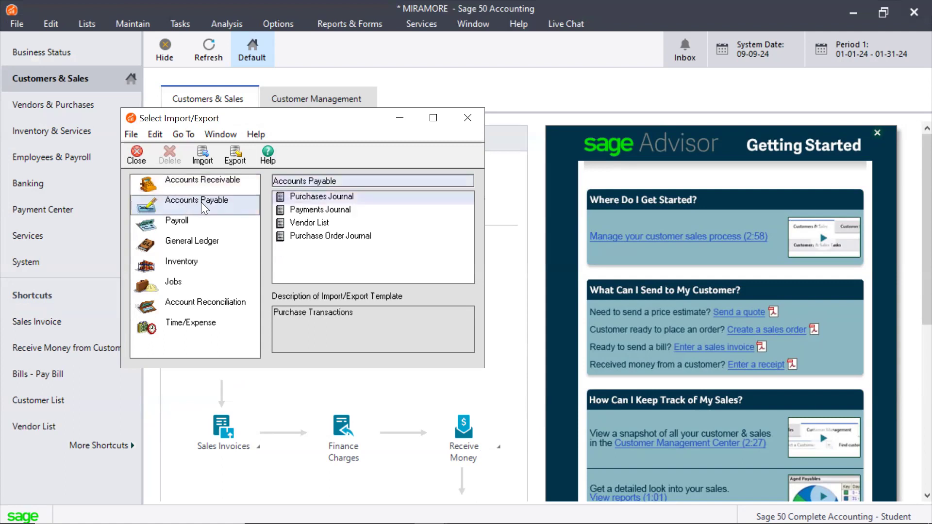
left_click(169, 228)
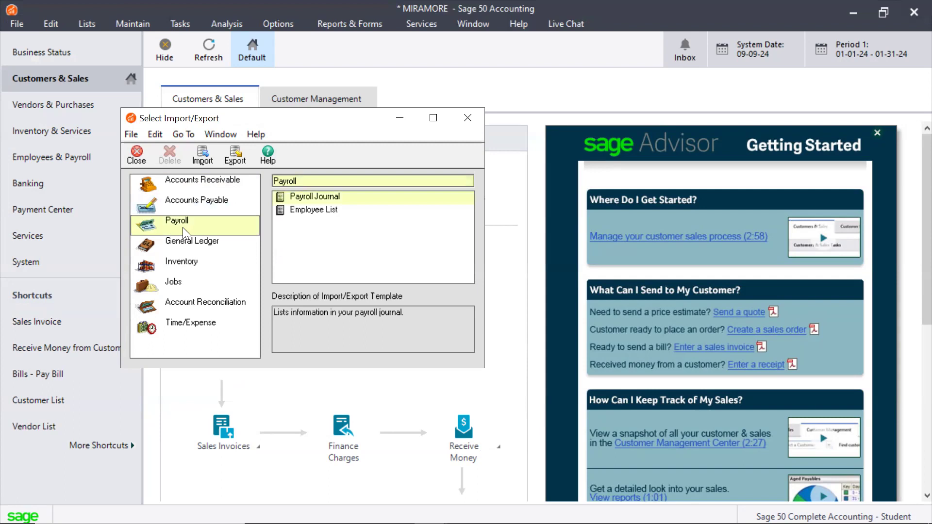
left_click(202, 244)
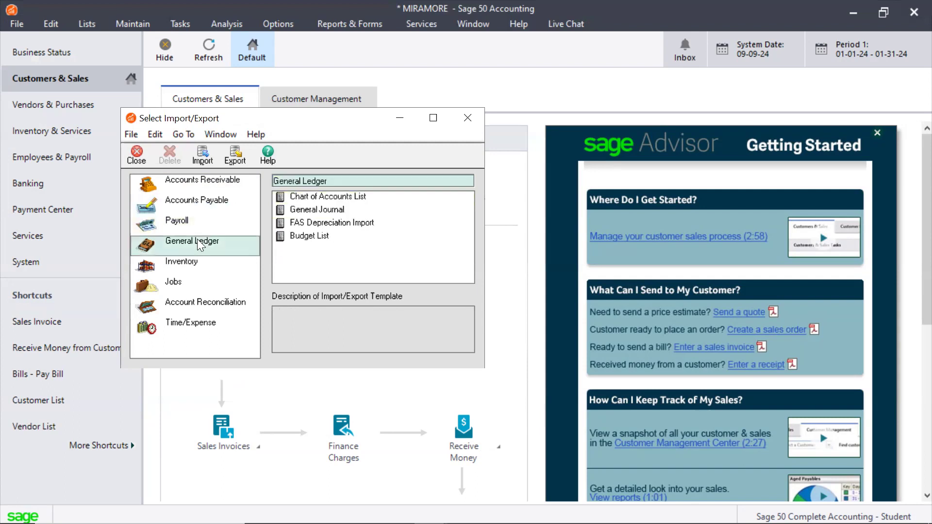
left_click(194, 264)
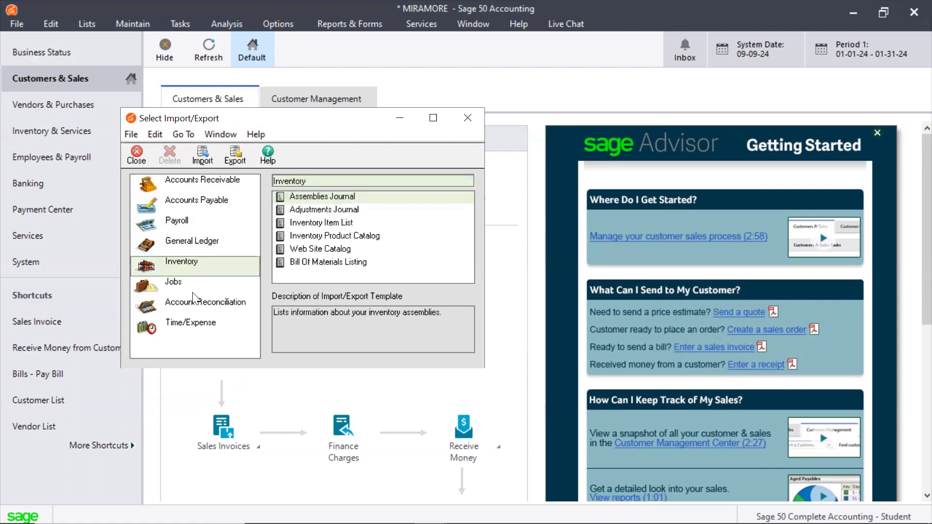
left_click(166, 288)
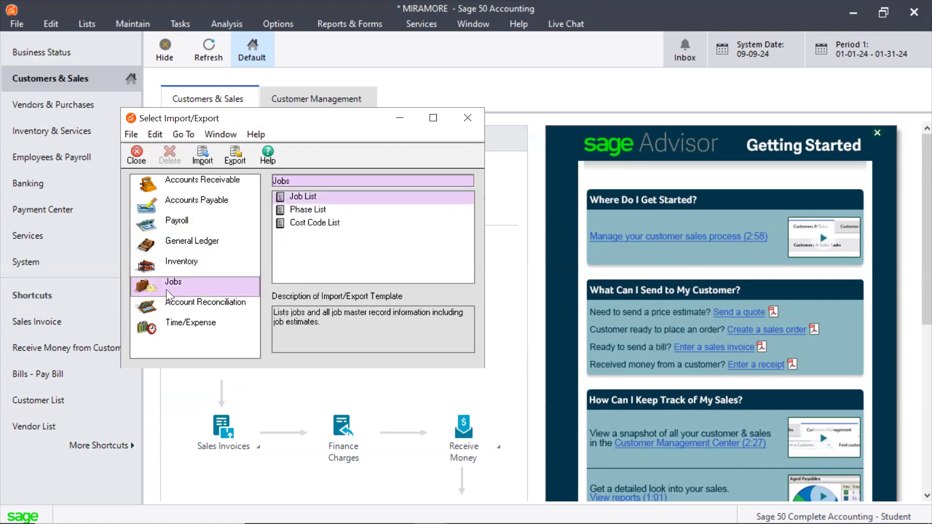
left_click(194, 302)
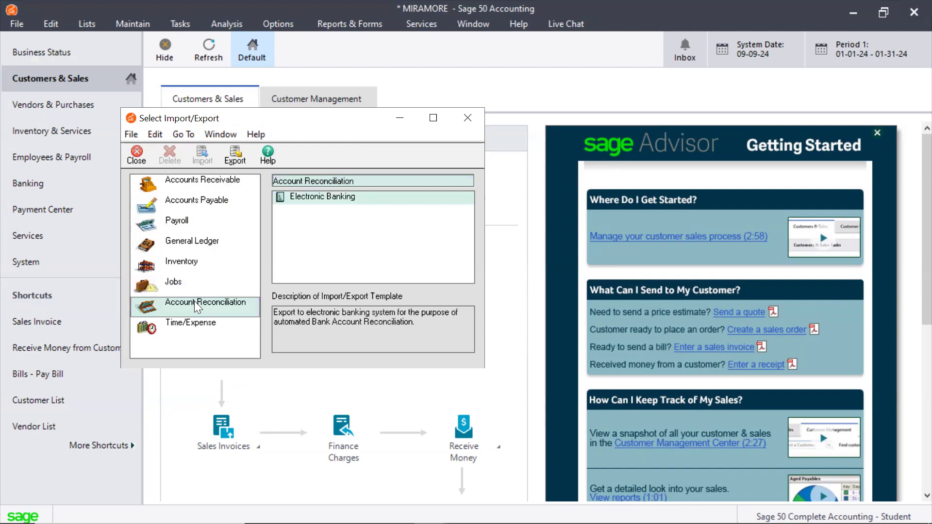
left_click(215, 322)
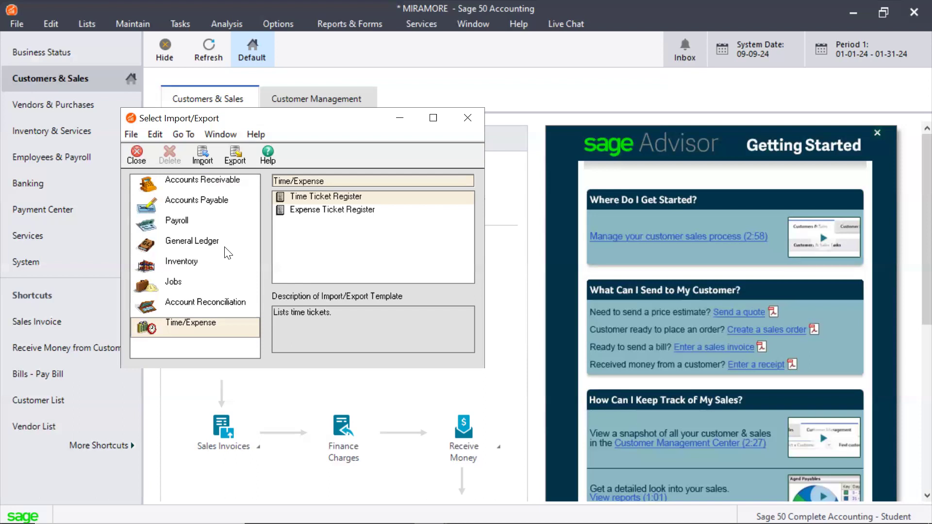
Step: Start an import with the Customer List template under Accounts Receivable
left_click(191, 179)
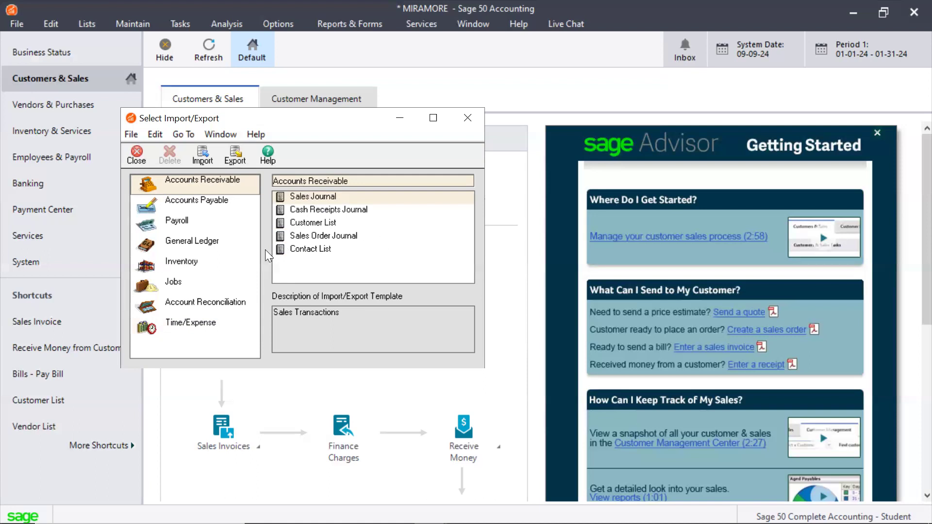
left_click(318, 224)
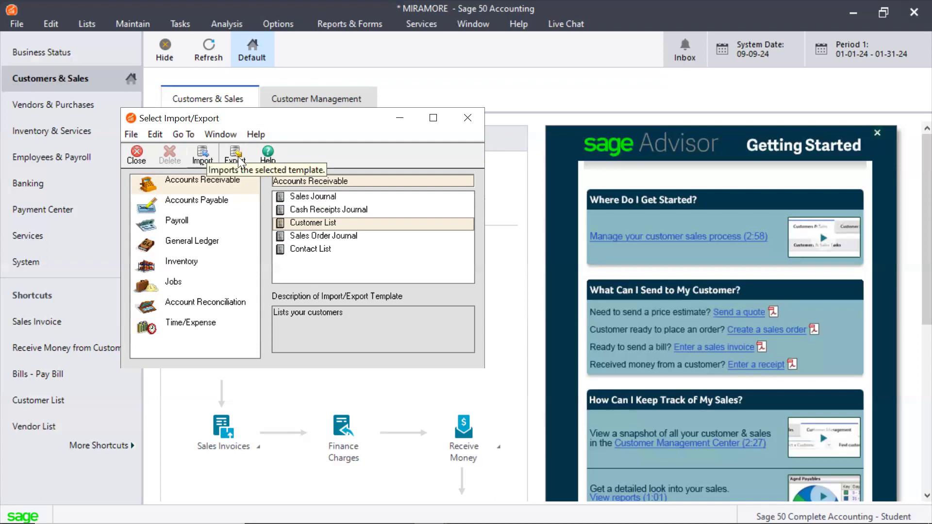
left_click(203, 160)
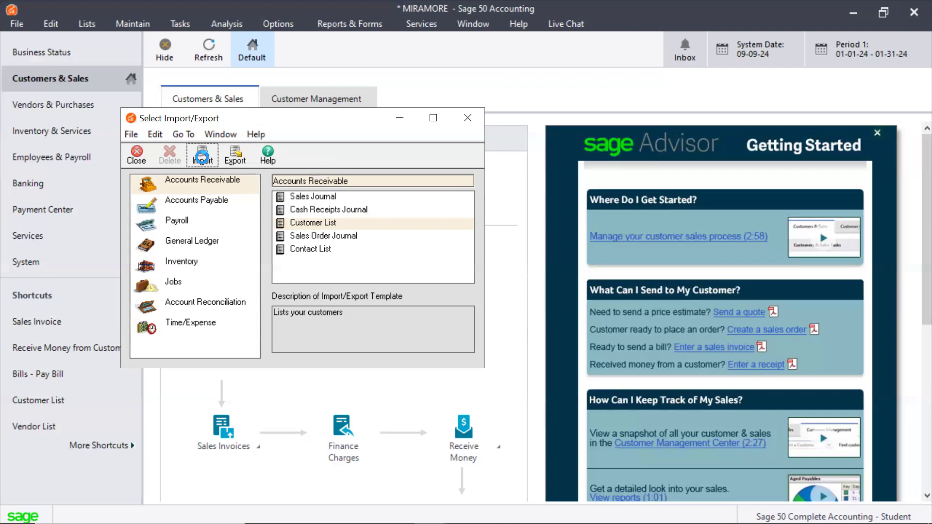
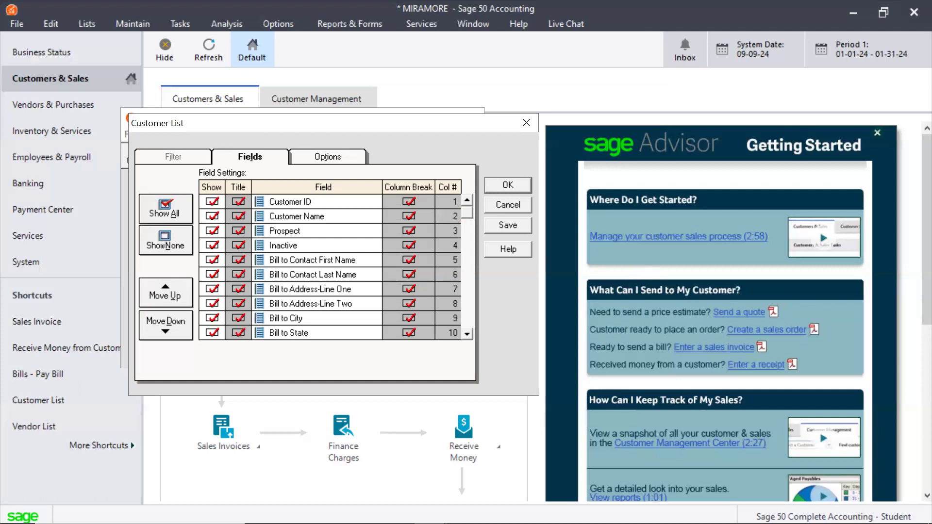
Step: Switch to the Customers List workbook in Excel and select its Customer ID column
mouse_move(655, 523)
left_click(695, 509)
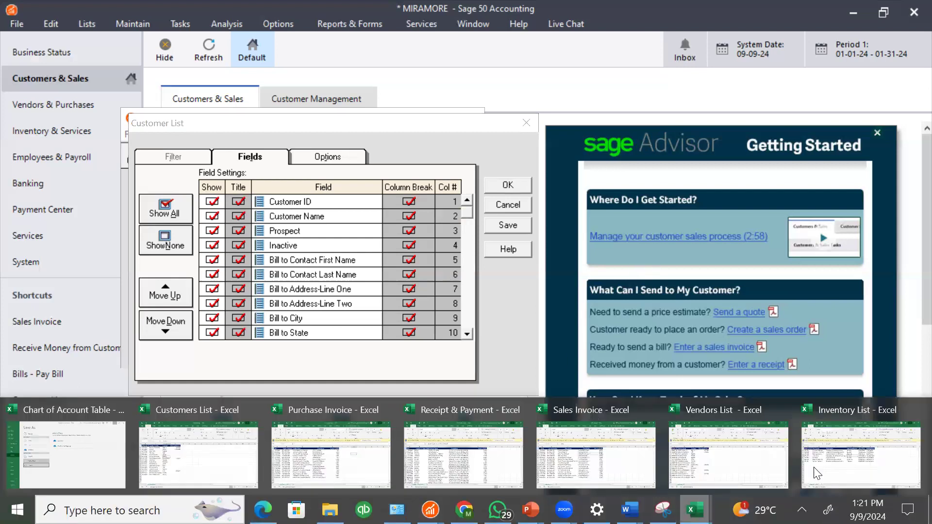
left_click(189, 435)
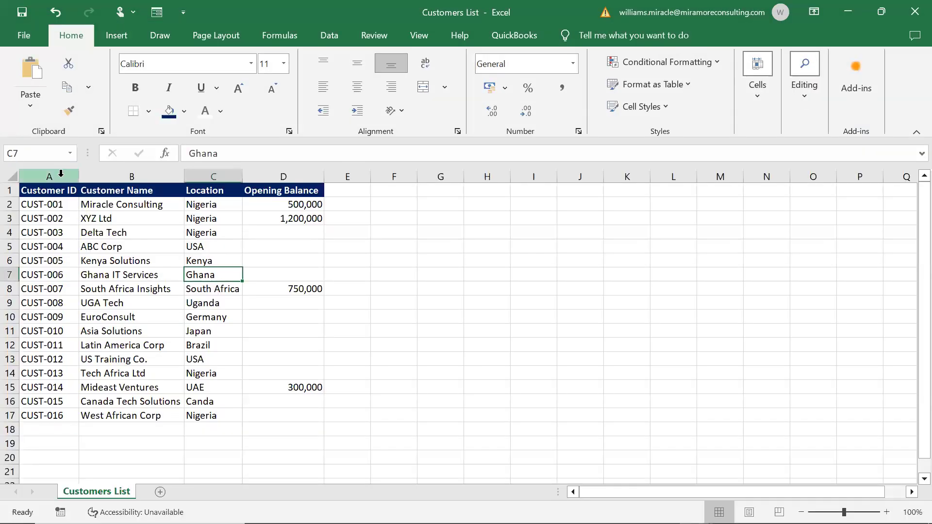
left_click(49, 177)
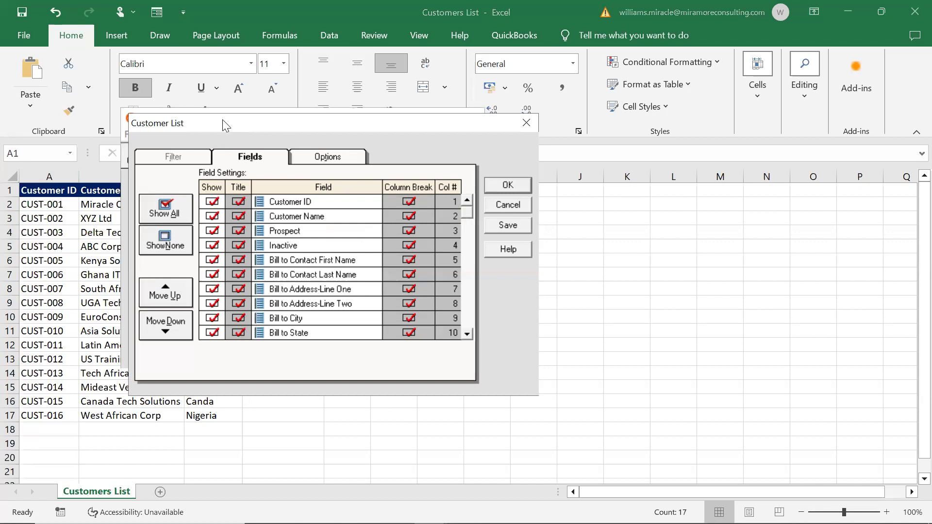
Step: Reposition the Sage 50 Customer List import settings over the workbook to compare the import fields with its columns
left_click_drag(223, 120, 215, 115)
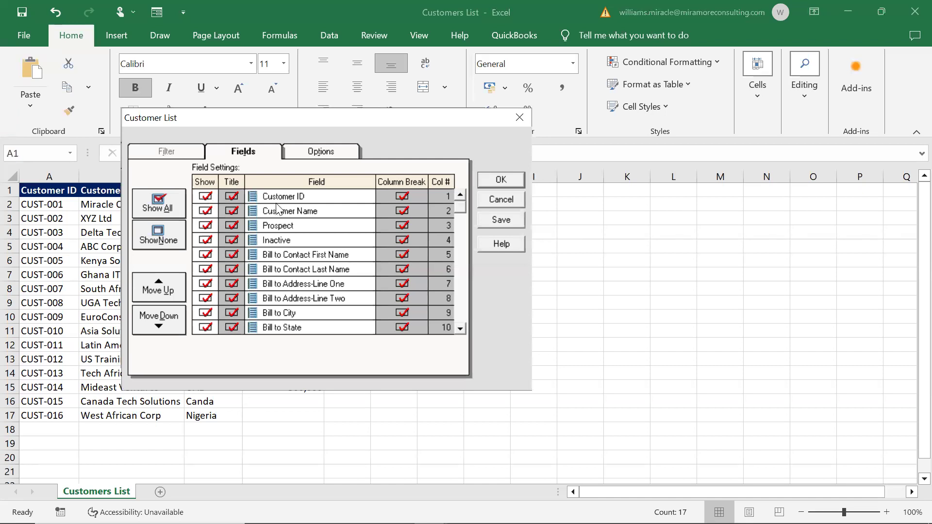
left_click_drag(243, 128, 480, 284)
left_click(289, 114)
left_click(353, 119)
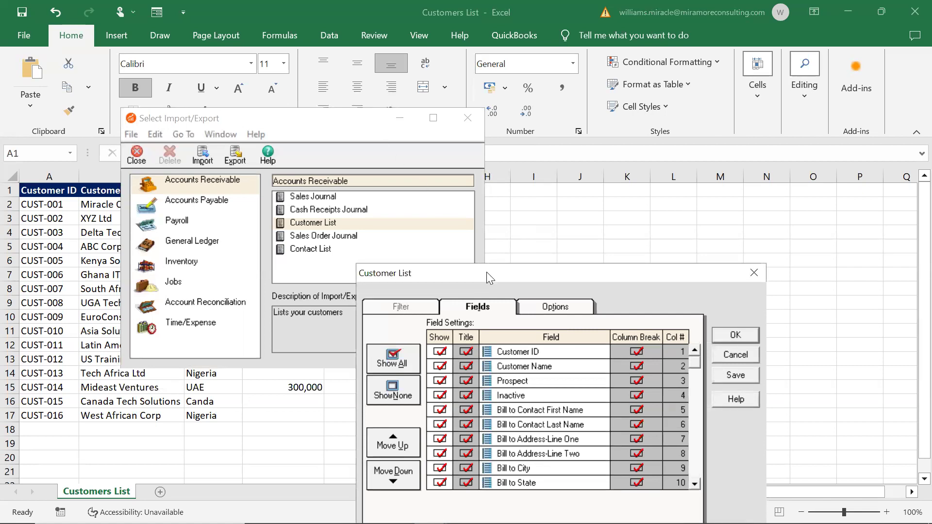
left_click_drag(487, 272, 285, 139)
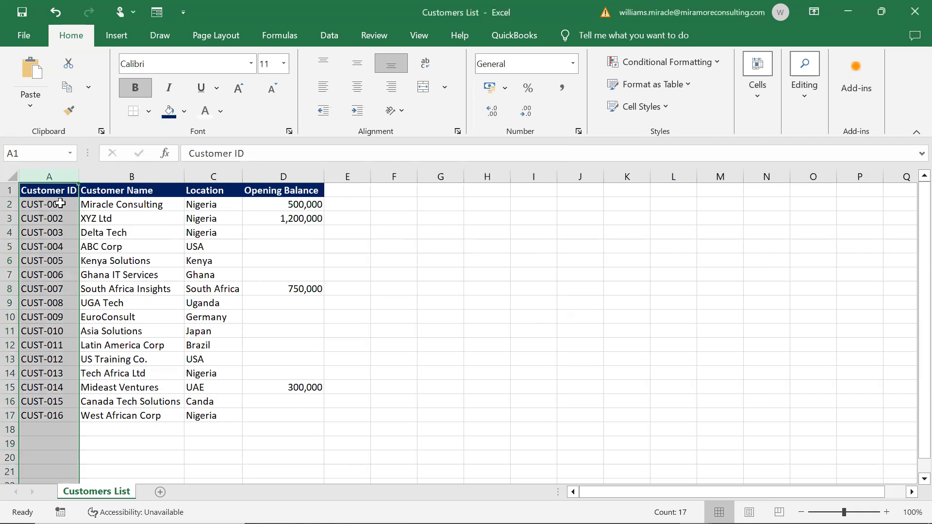
left_click(142, 203)
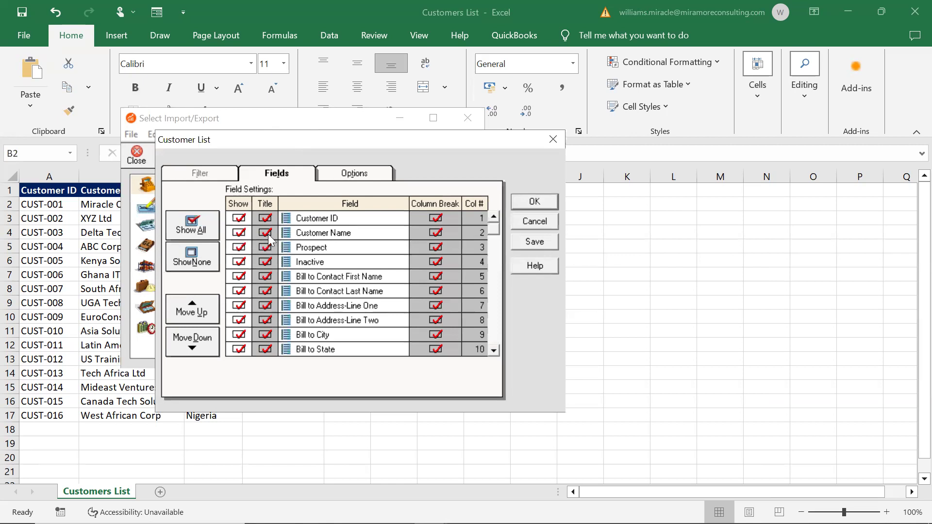
left_click(242, 236)
left_click(242, 235)
left_click(242, 235)
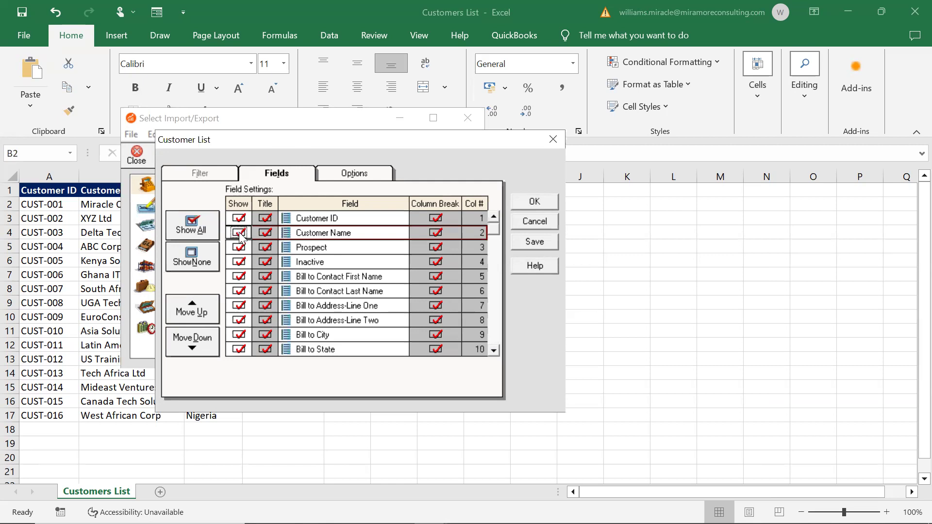
left_click(241, 251)
left_click(242, 251)
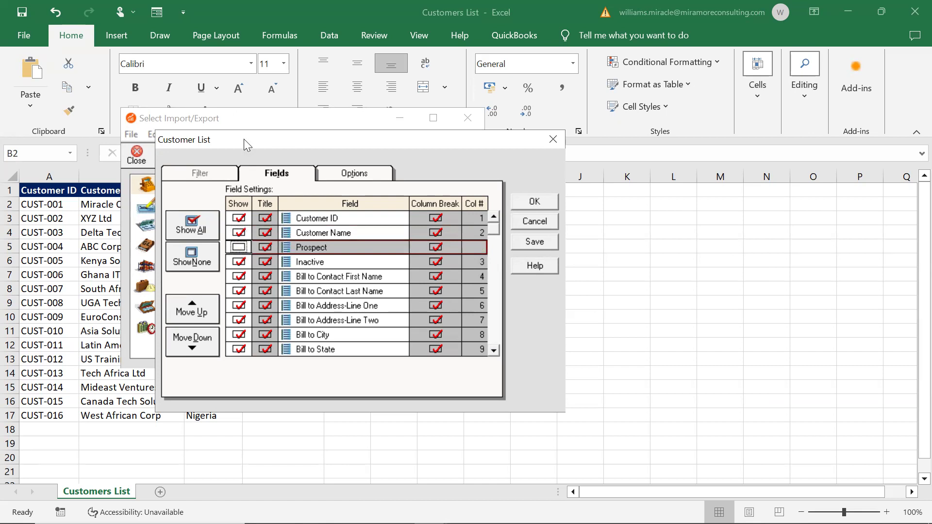
left_click_drag(246, 144, 238, 233)
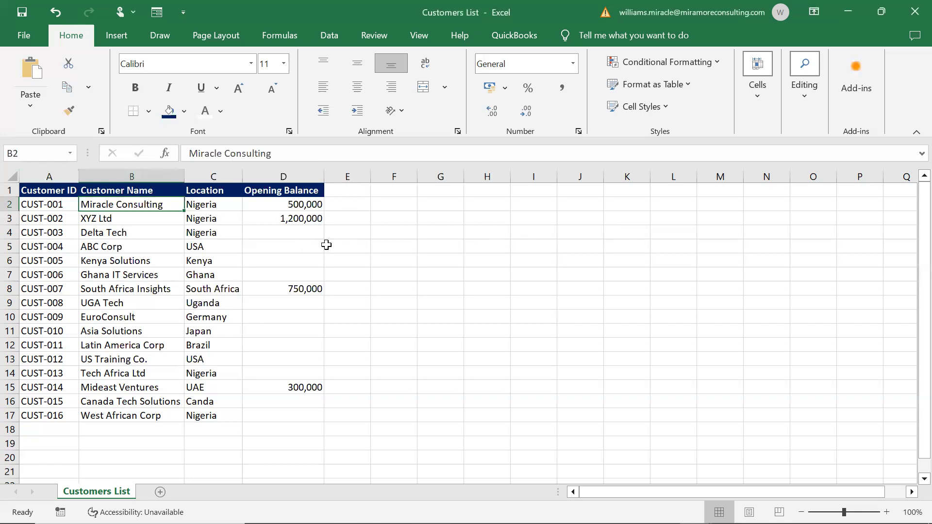
left_click(450, 255)
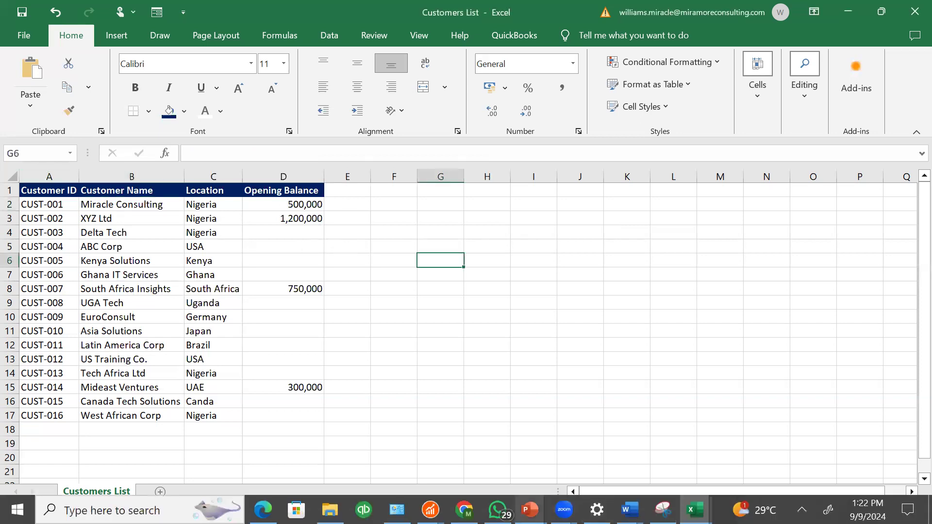
mouse_move(430, 509)
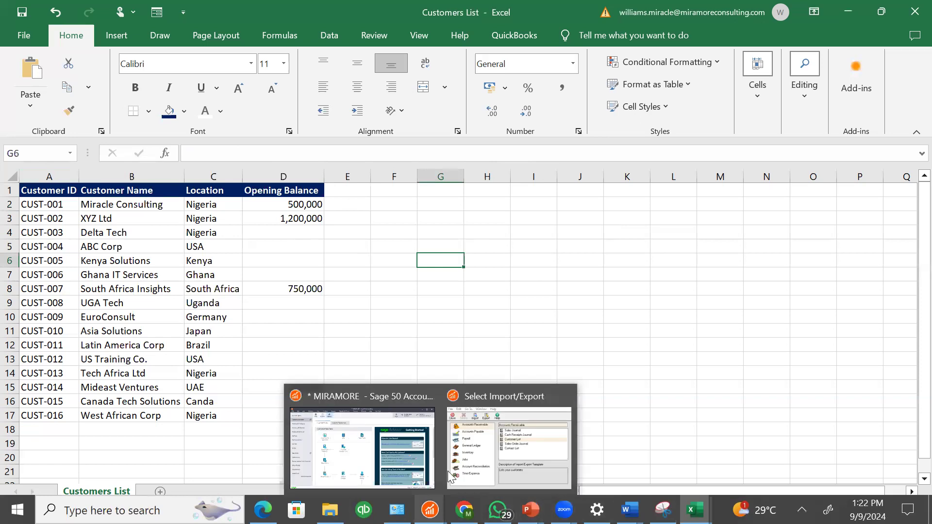
left_click(376, 448)
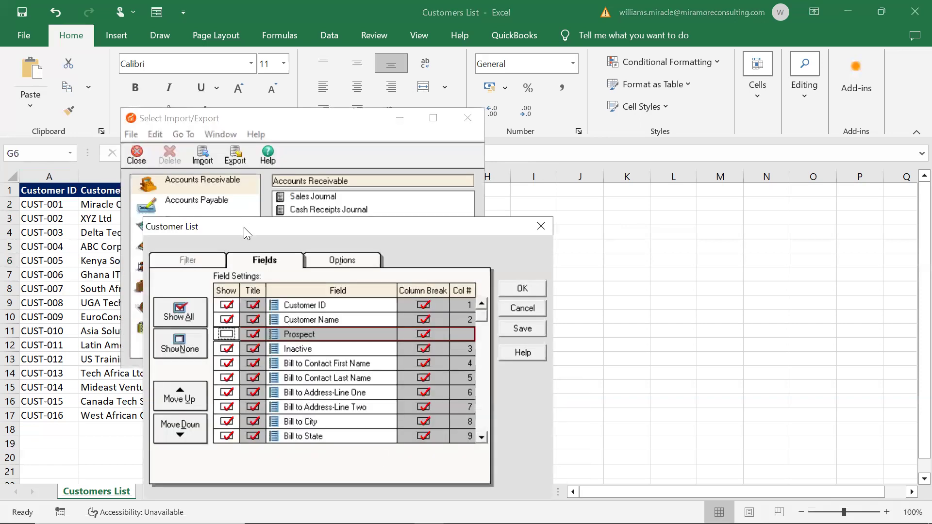
left_click_drag(244, 227, 449, 180)
left_click(746, 181)
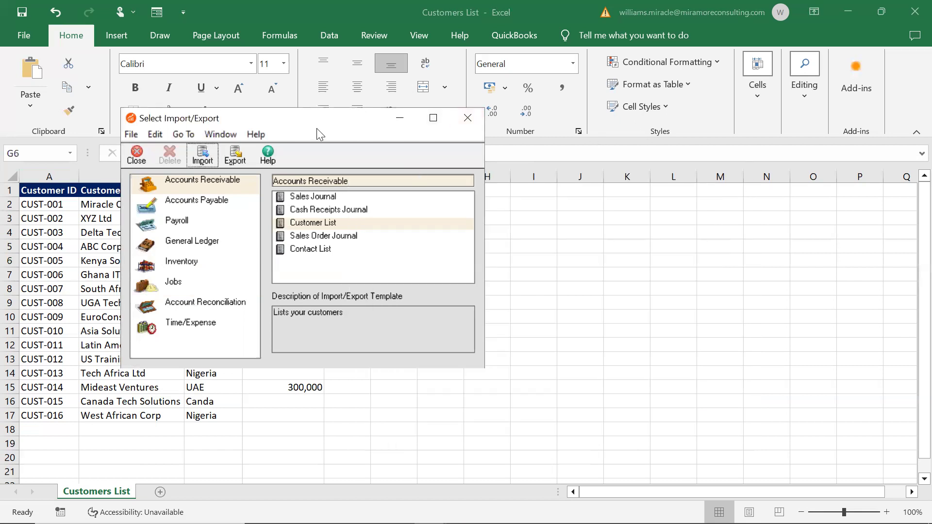
Step: Move the Select Import/Export window clear of the worksheet data, restart the Customer List import and deselect all its fields
left_click_drag(307, 124, 587, 143)
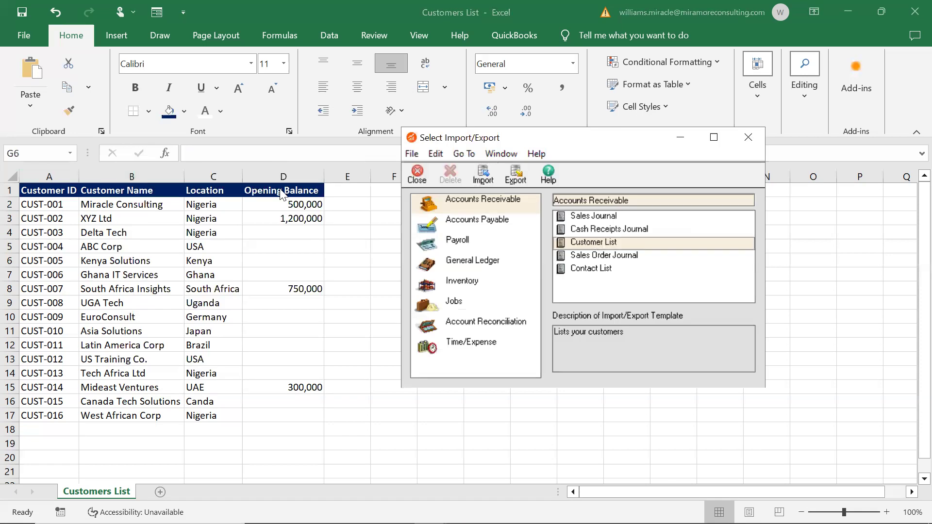
left_click(482, 176)
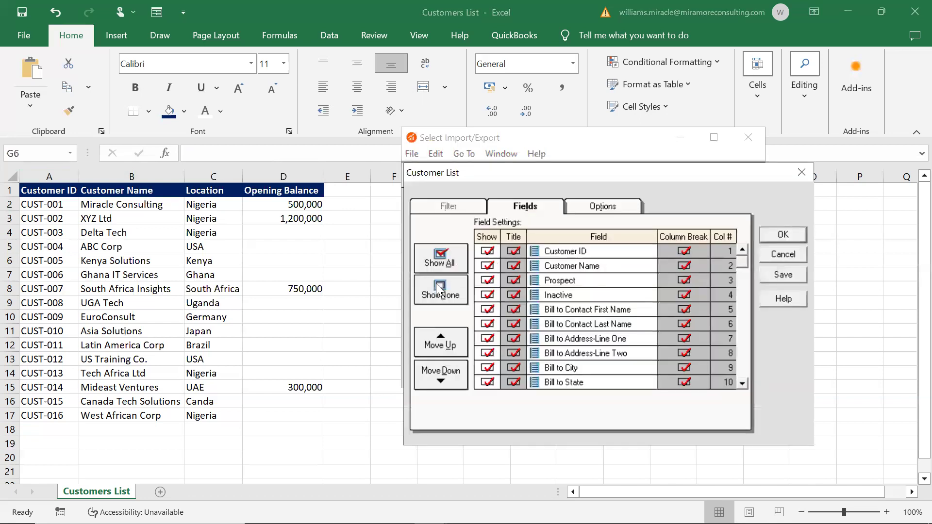
left_click(440, 258)
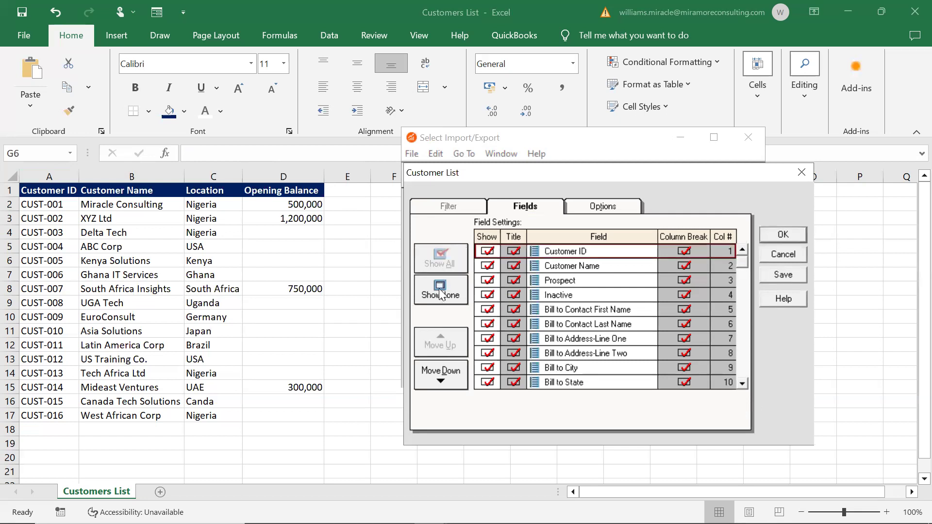
left_click(440, 292)
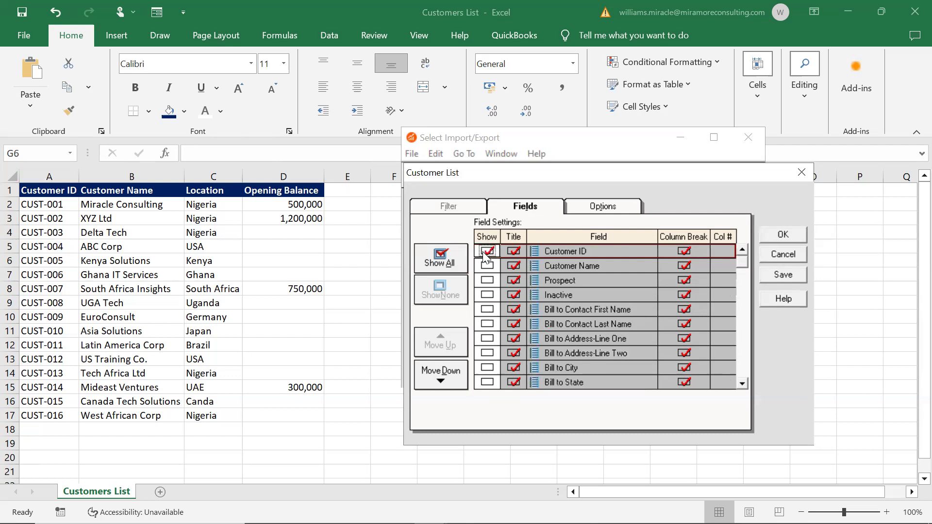
Step: Include the Customer ID, Customer Name and Bill to Country fields in the Customer List import
left_click(483, 252)
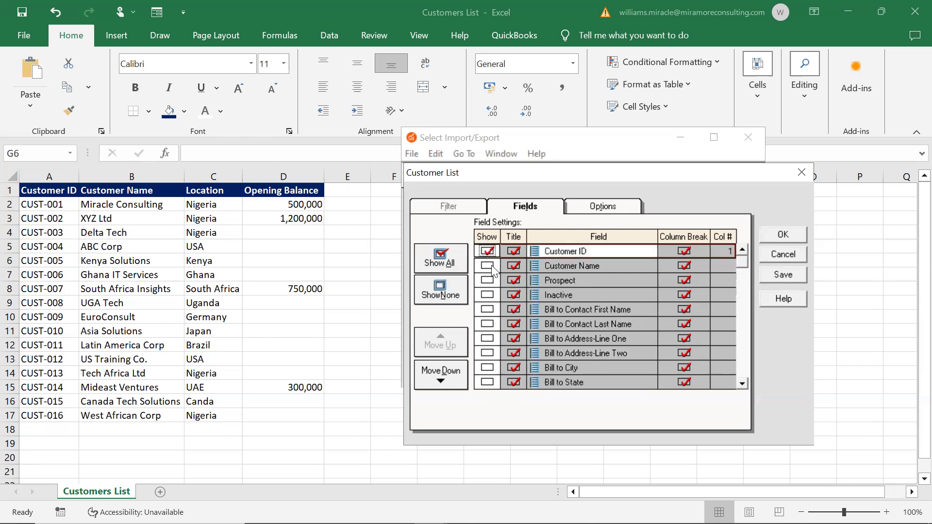
left_click(490, 267)
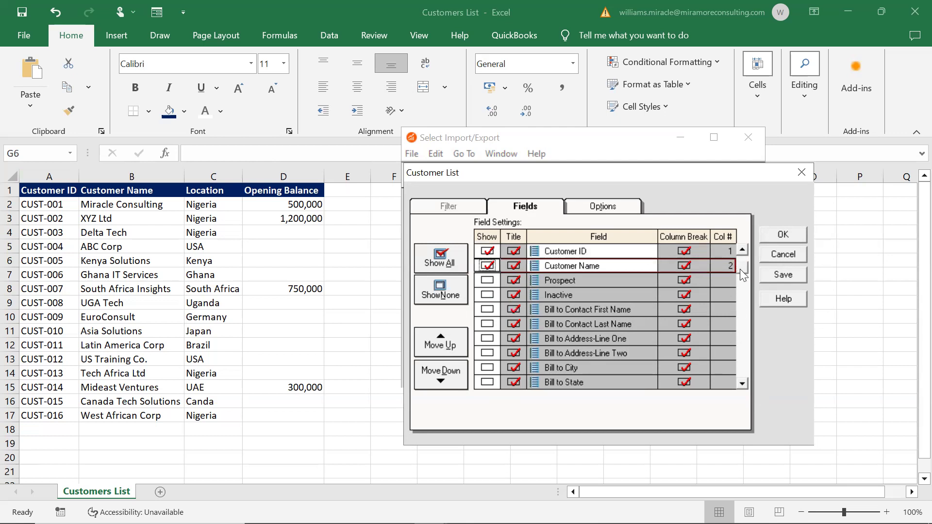
scroll(739, 270, "down", 10)
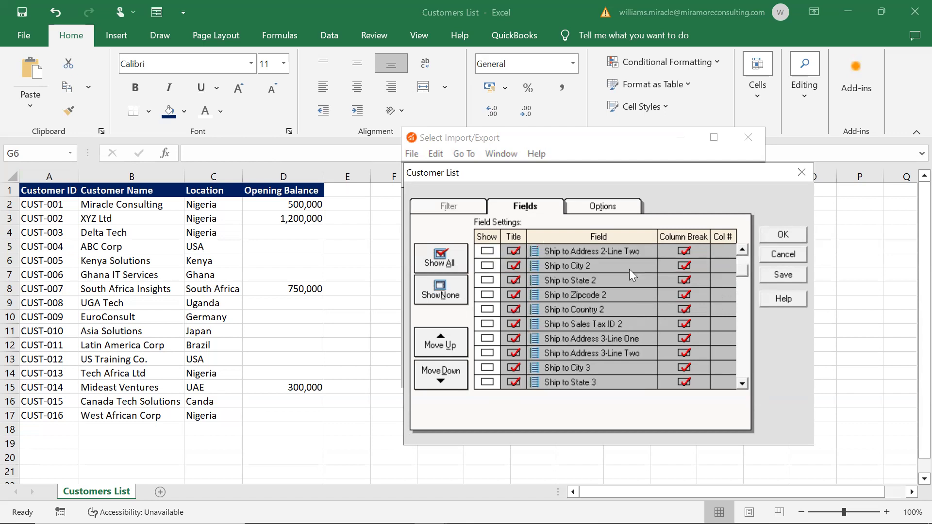
scroll(742, 251, "up", 7)
scroll(743, 251, "up", 6)
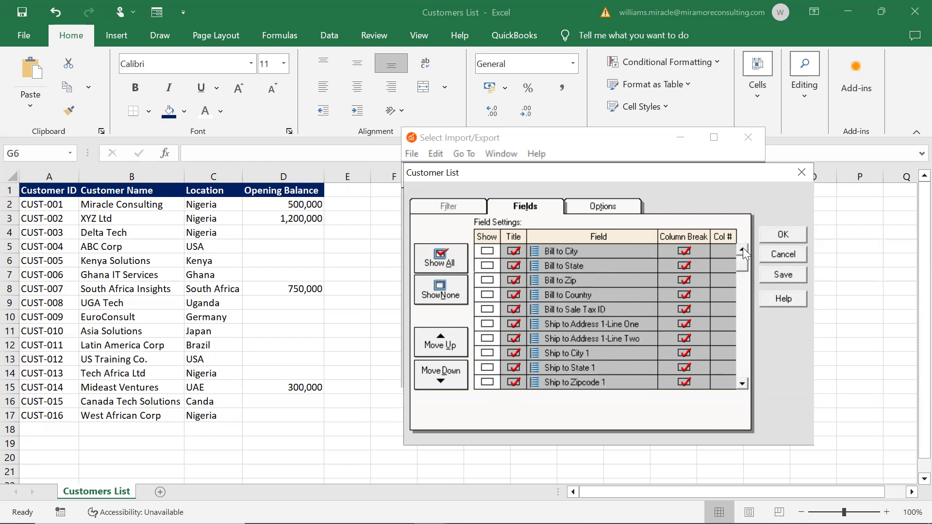
left_click(488, 294)
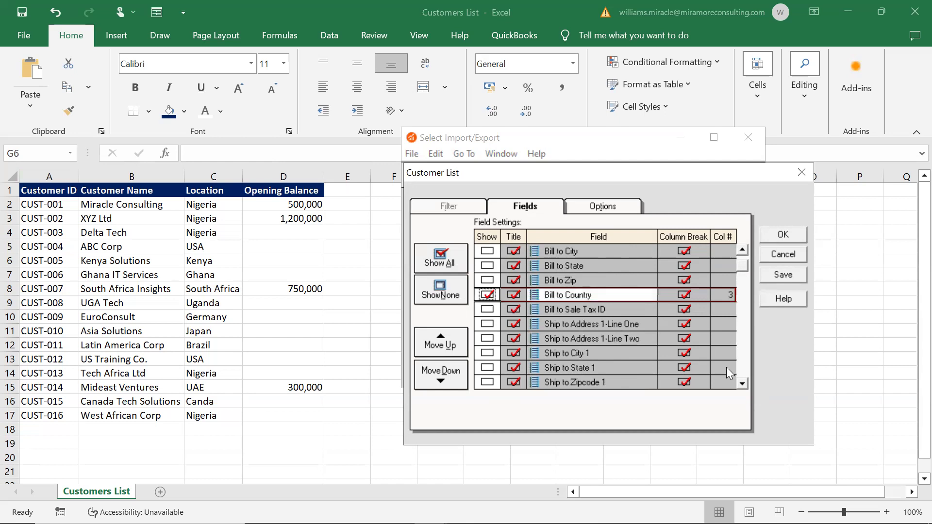
Step: Examine the rest of the Customer List import fields for one that matches the workbook's Opening Balance column
scroll(743, 386, "down", 10)
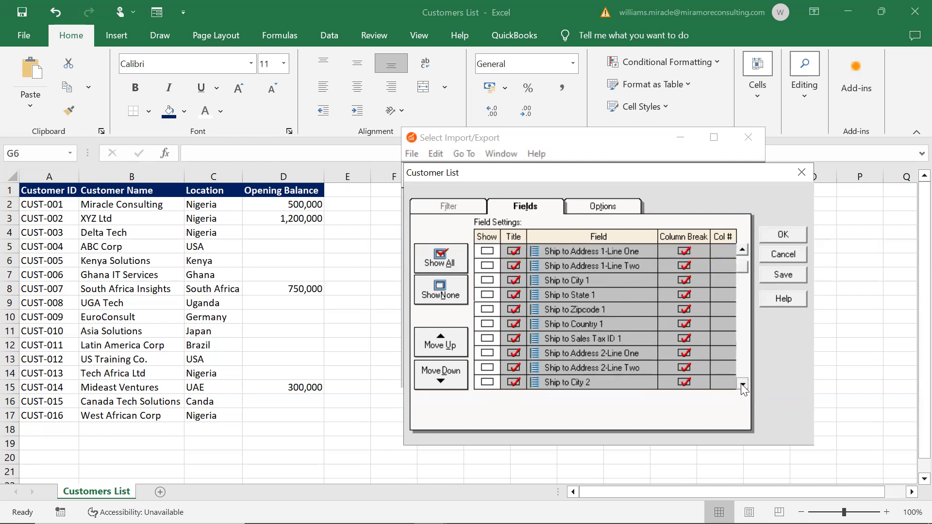
scroll(742, 386, "down", 10)
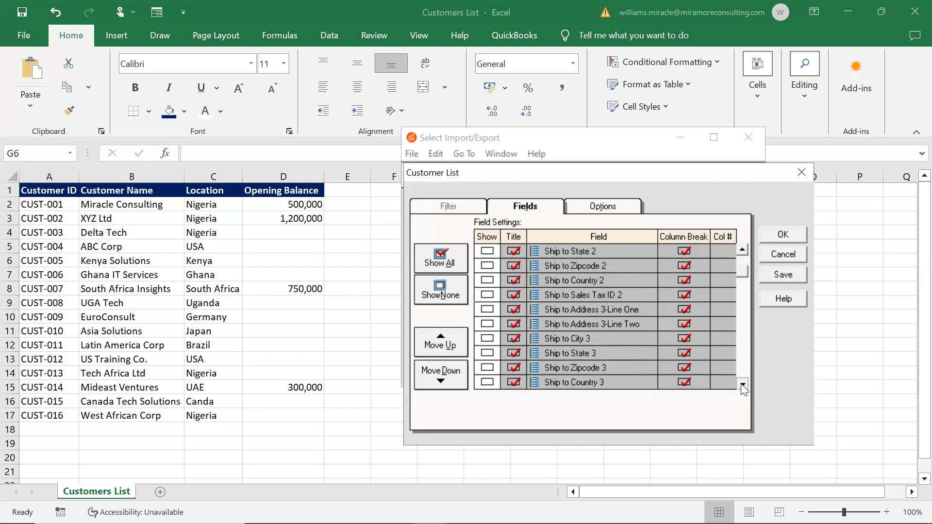
scroll(742, 386, "down", 10)
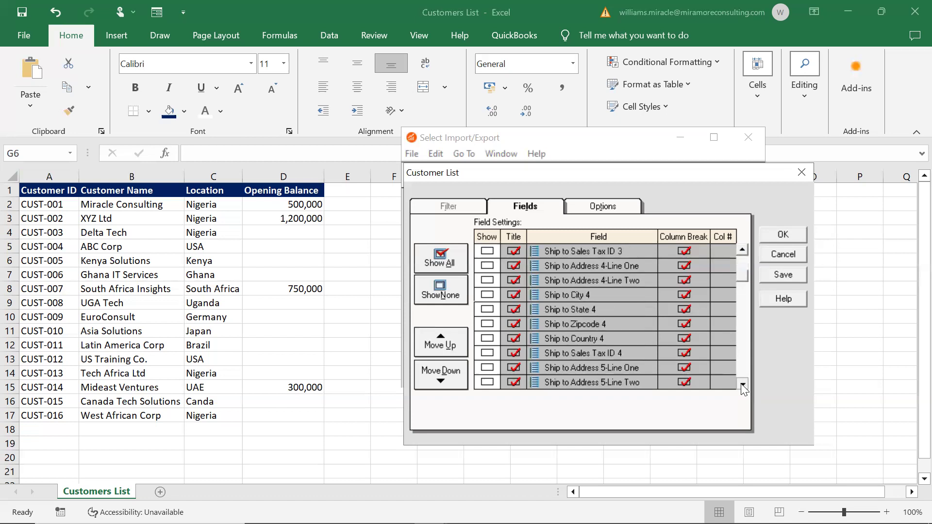
scroll(743, 386, "down", 10)
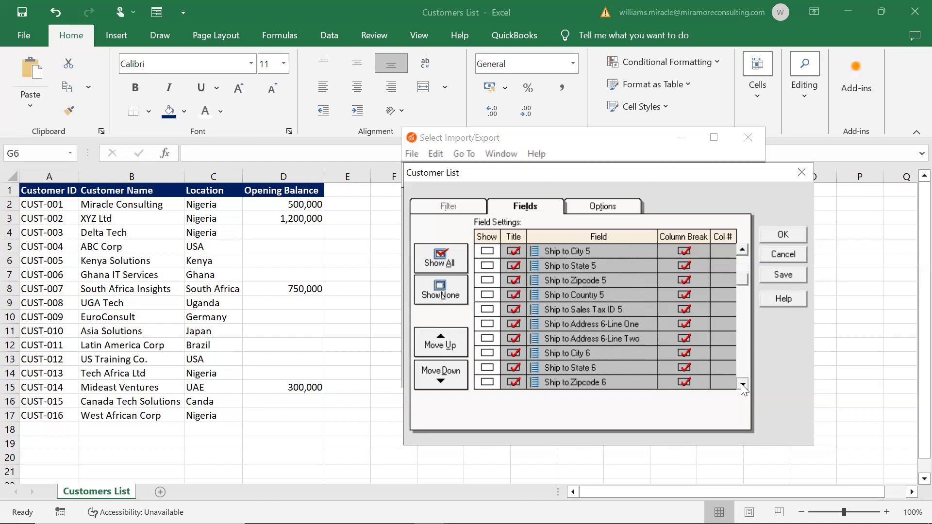
scroll(743, 387, "down", 9)
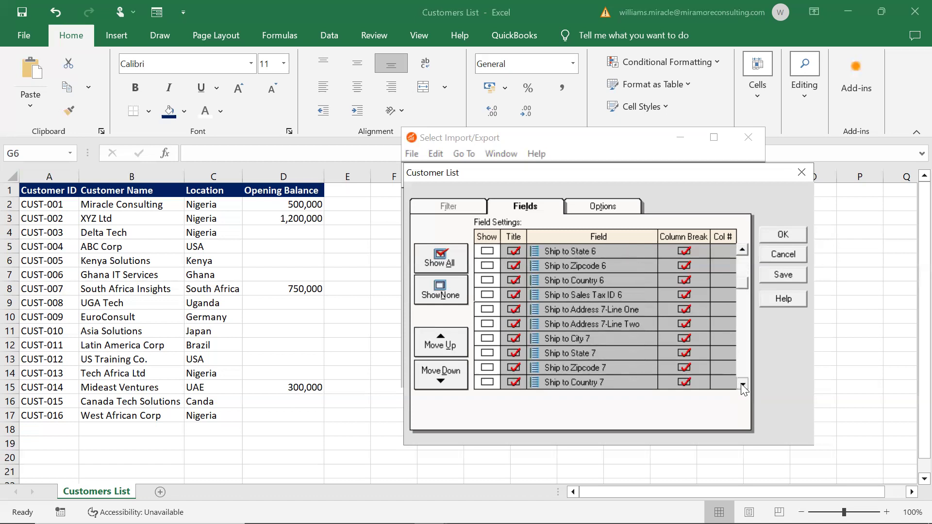
scroll(743, 387, "down", 9)
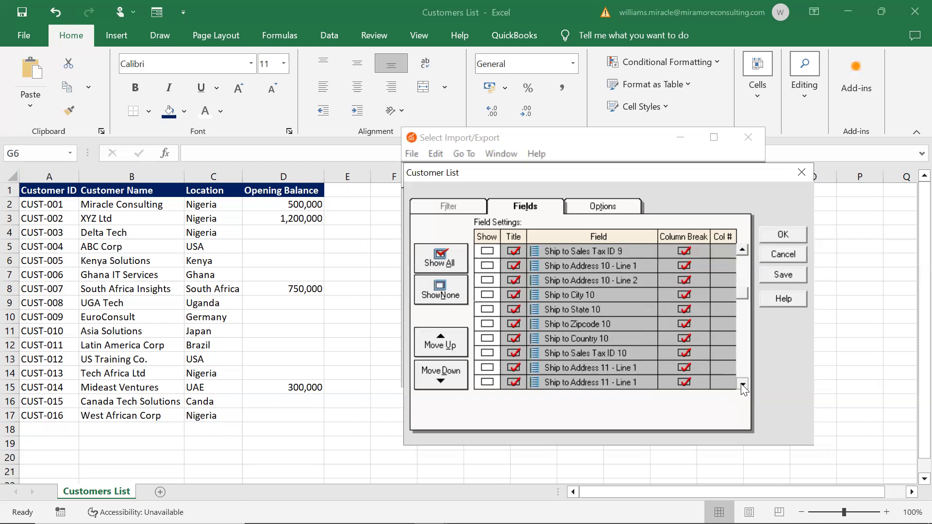
scroll(742, 387, "down", 16)
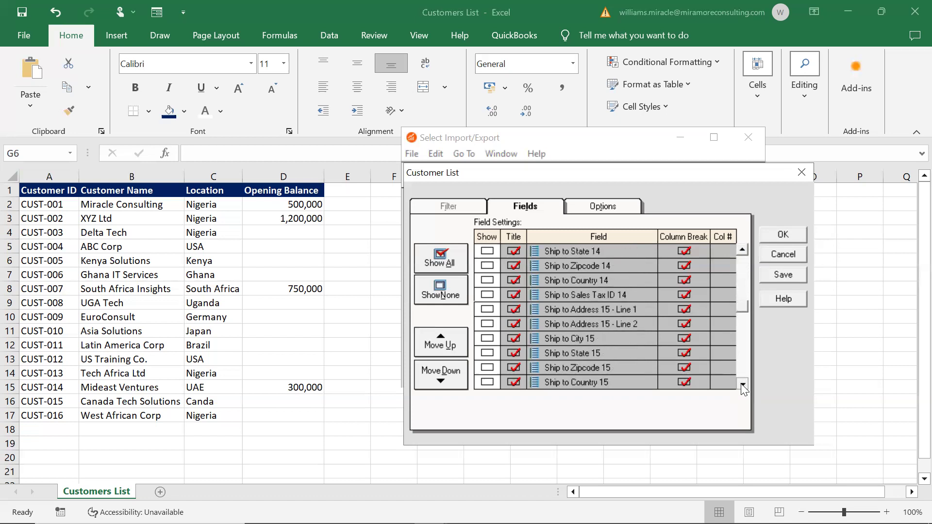
scroll(742, 386, "down", 8)
scroll(743, 388, "down", 16)
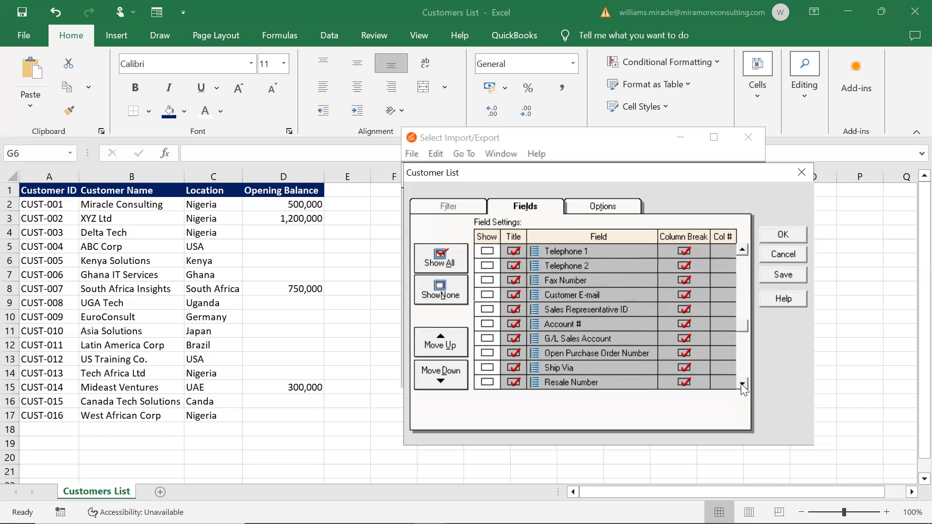
left_click(742, 385)
left_click(742, 385)
left_click(742, 385)
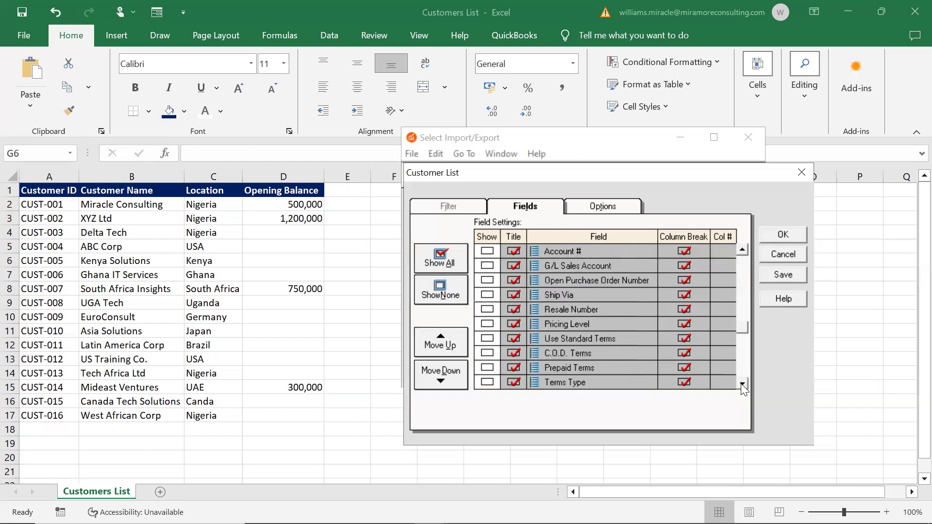
left_click(743, 385)
left_click(743, 385)
left_click(743, 385)
left_click(743, 385)
left_click(743, 385)
left_click(742, 385)
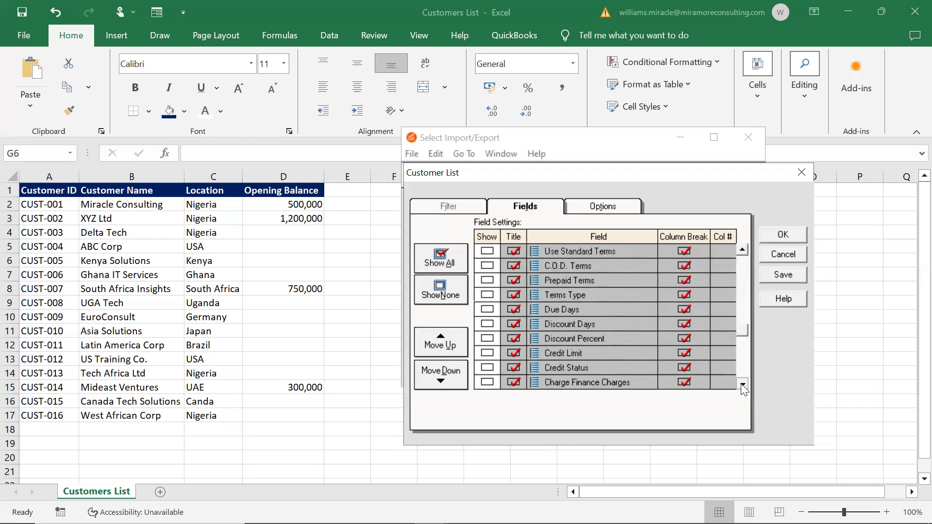
left_click(743, 385)
double_click(742, 385)
double_click(743, 385)
double_click(743, 385)
double_click(743, 386)
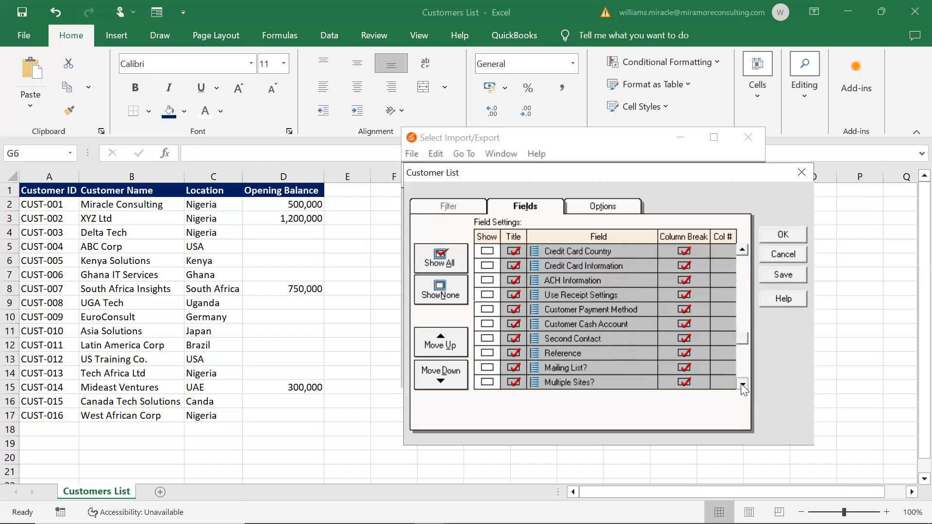
left_click(743, 385)
double_click(742, 385)
left_click(743, 386)
double_click(743, 385)
left_click(743, 385)
double_click(743, 386)
left_click(742, 385)
left_click(743, 385)
left_click(743, 385)
double_click(743, 385)
left_click(743, 385)
double_click(743, 385)
double_click(743, 385)
double_click(743, 386)
double_click(743, 386)
double_click(743, 385)
double_click(743, 385)
double_click(743, 385)
left_click(743, 385)
double_click(743, 385)
double_click(743, 385)
double_click(743, 385)
double_click(743, 385)
double_click(742, 386)
double_click(743, 386)
double_click(743, 385)
double_click(742, 385)
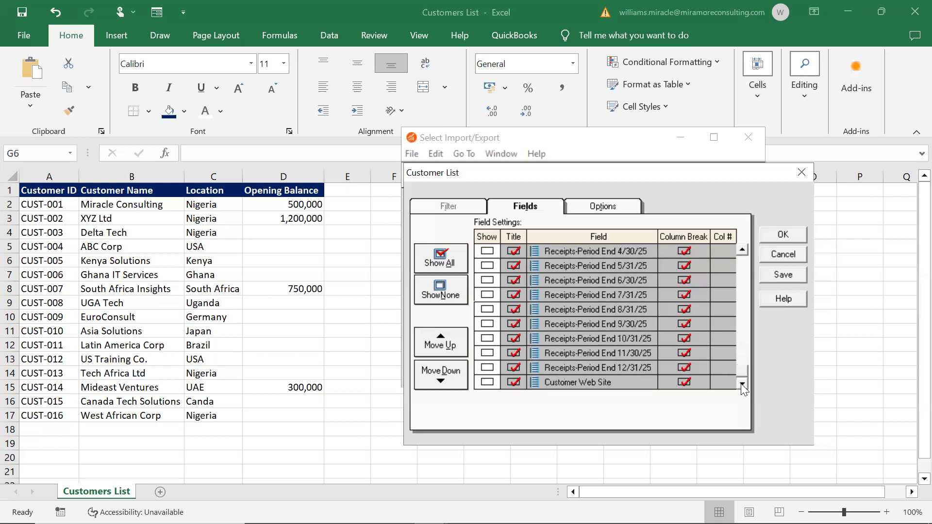
double_click(741, 251)
double_click(741, 250)
double_click(742, 250)
double_click(742, 250)
double_click(742, 250)
double_click(742, 251)
double_click(742, 250)
double_click(742, 251)
double_click(742, 250)
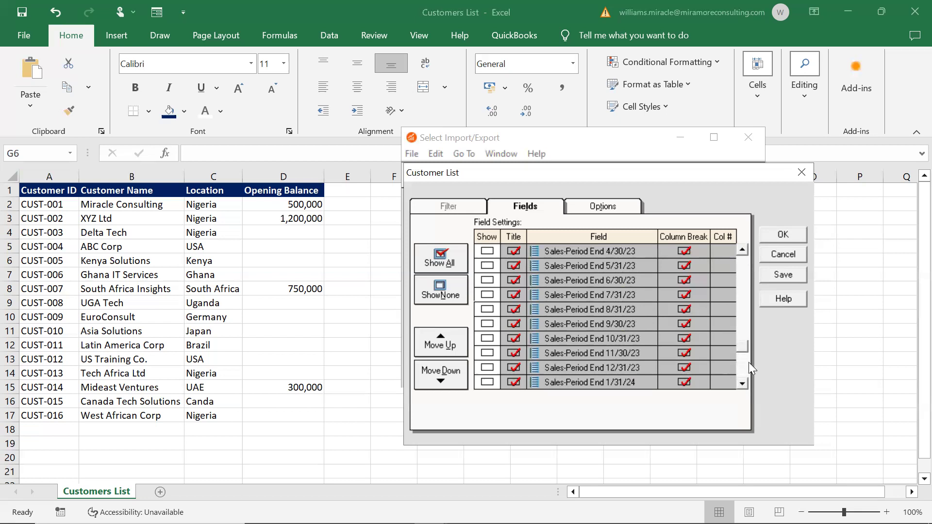
left_click_drag(739, 347, 736, 229)
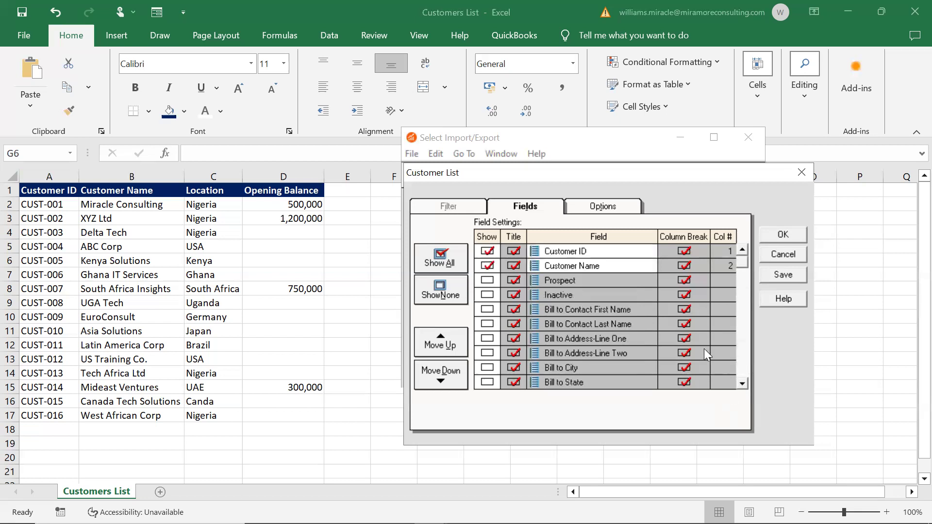
left_click(604, 306)
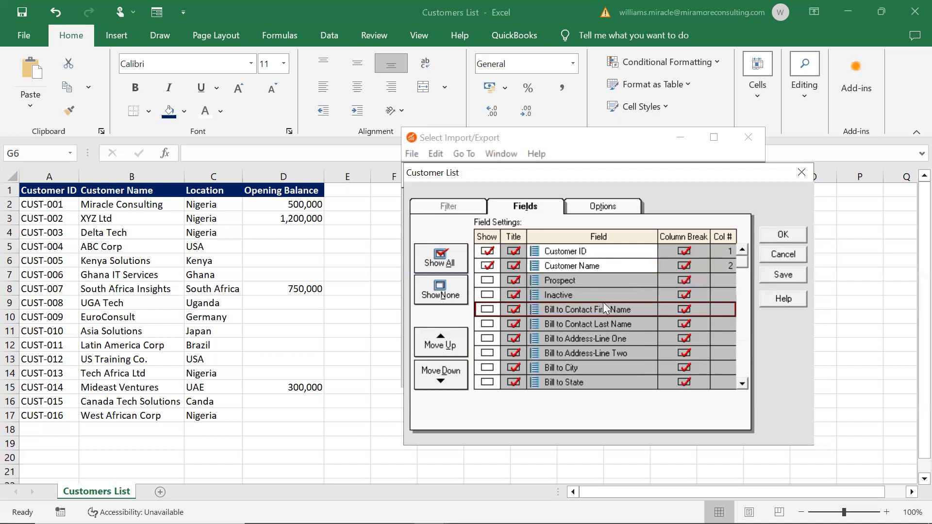
Step: Include the Current Balance field in the Customer List import to match the Opening Balance column
left_click(742, 384)
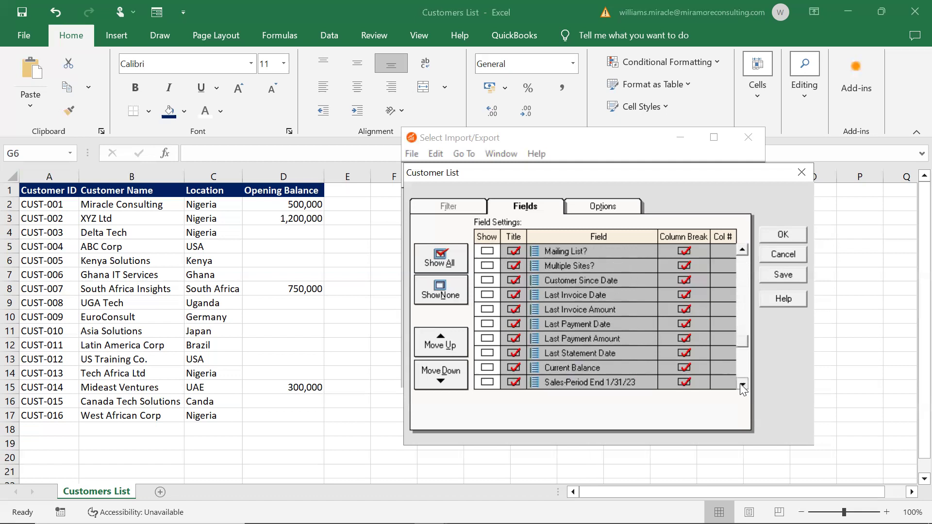
left_click(488, 369)
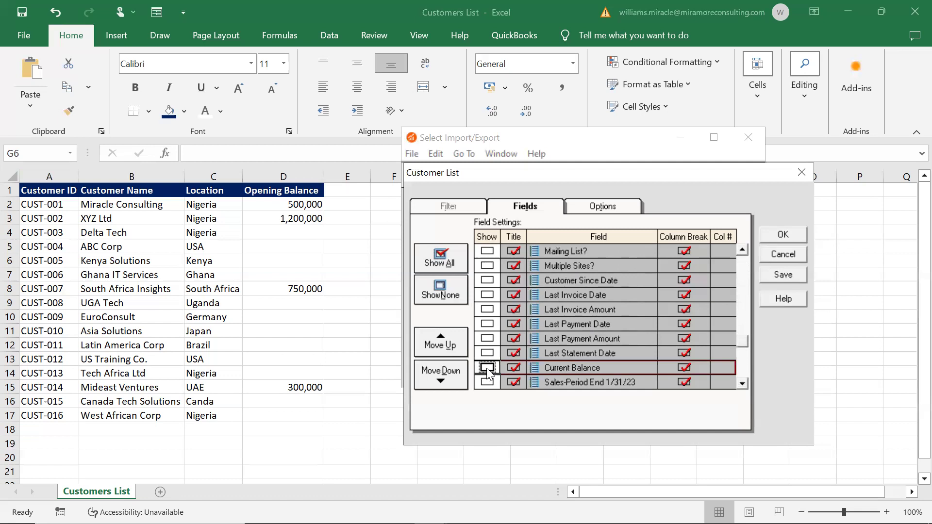
left_click(487, 368)
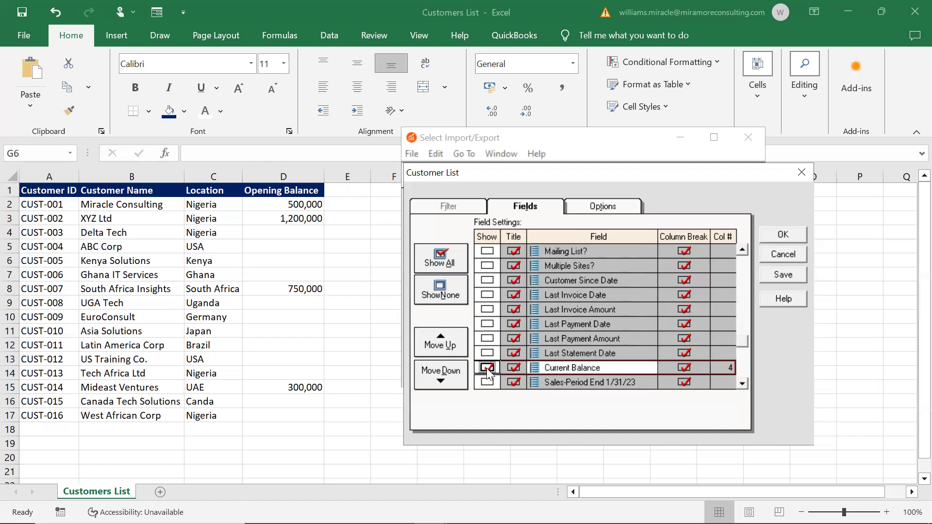
left_click(487, 368)
left_click(487, 369)
left_click(487, 369)
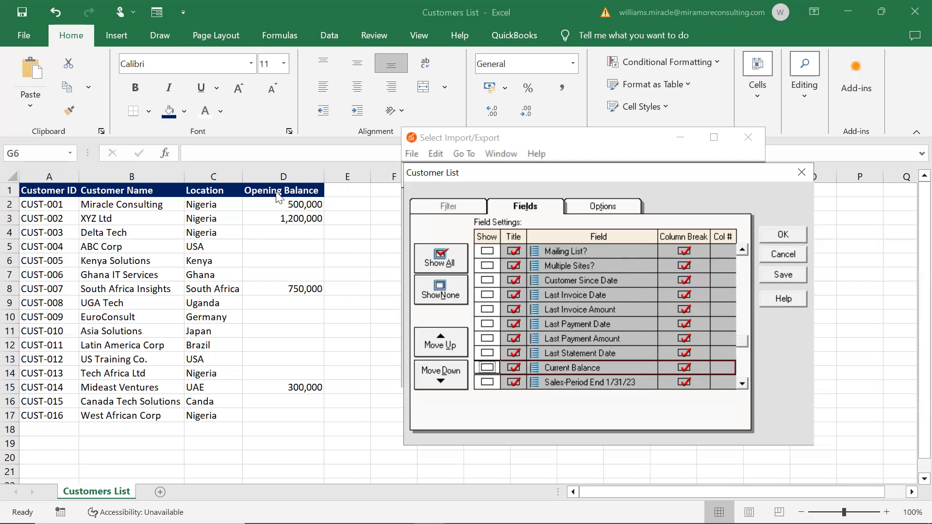
left_click(486, 369)
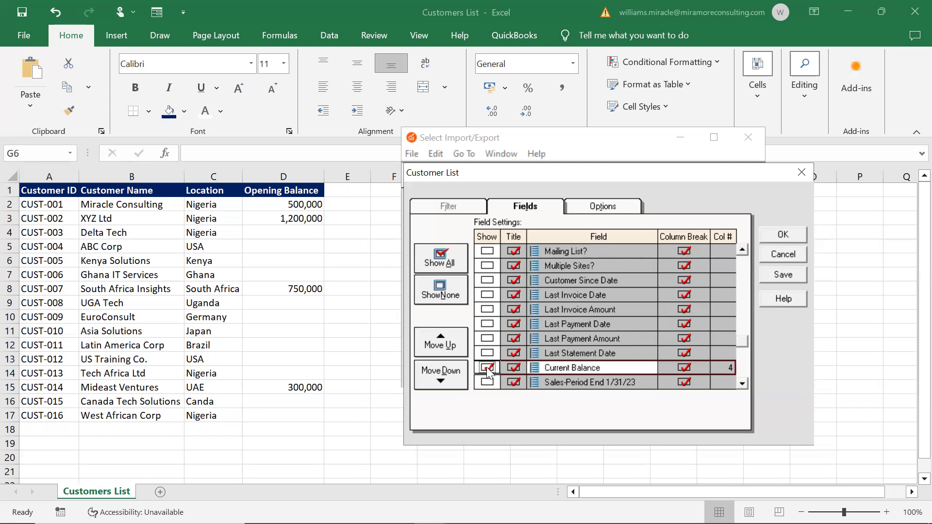
Step: Rename the Opening Balance header in cell D1 of the Customers List workbook as Current Balance
left_click(268, 189)
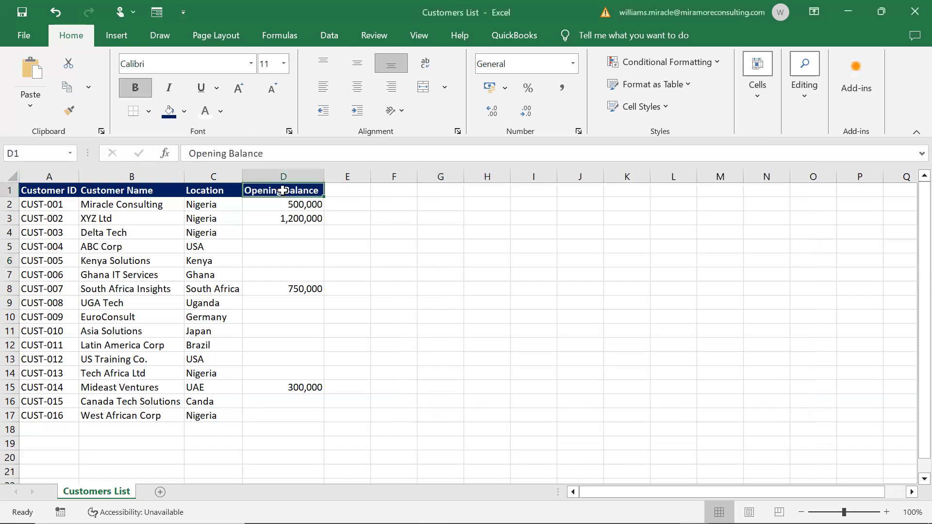
left_click_drag(227, 154, 152, 151)
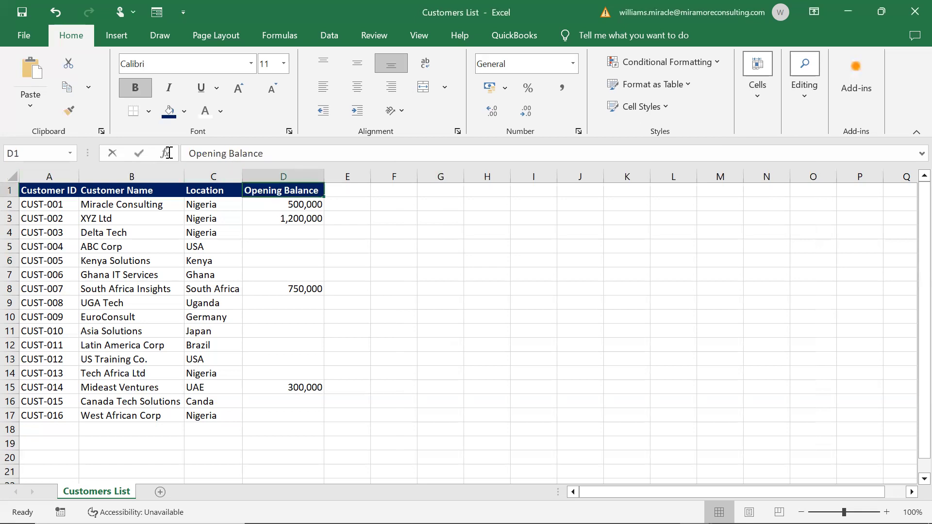
type("Current")
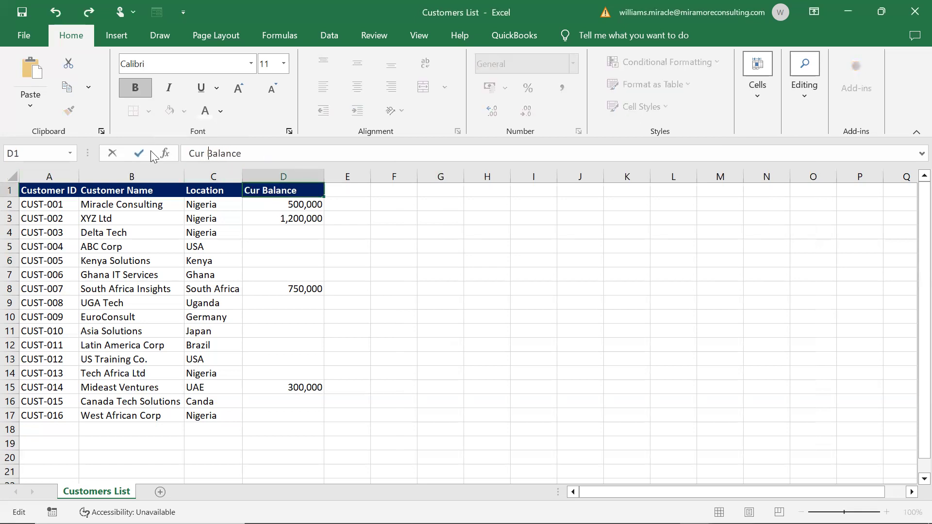
left_click(343, 247)
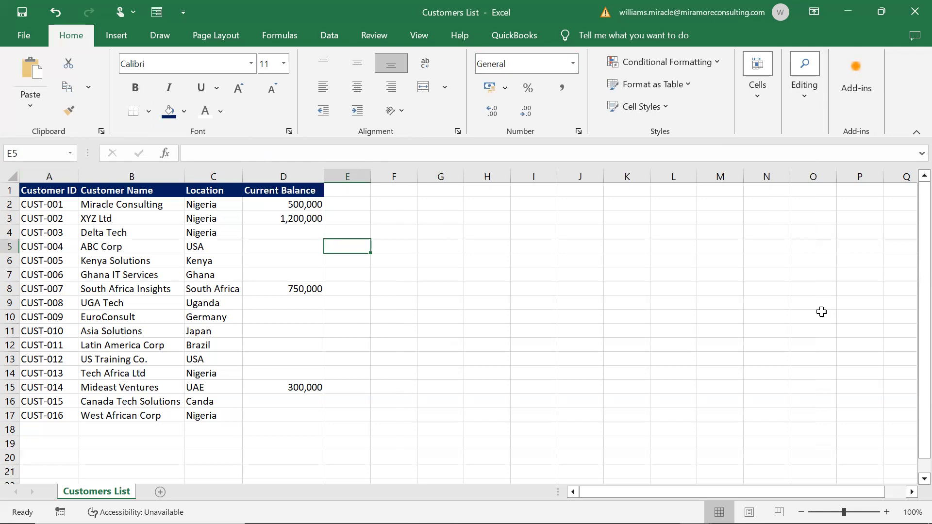
Step: Return to the Customer List import in Sage 50 and check the exact name of the included country field
mouse_move(506, 522)
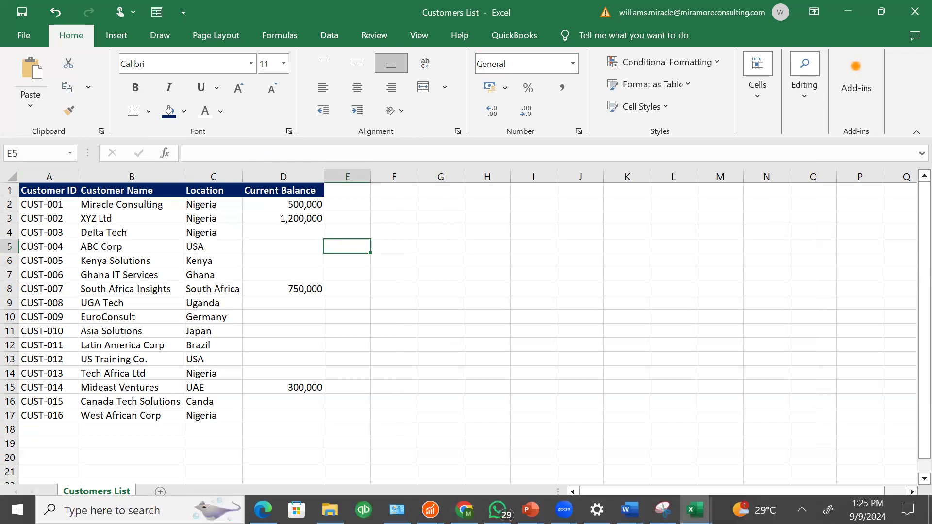
left_click(430, 509)
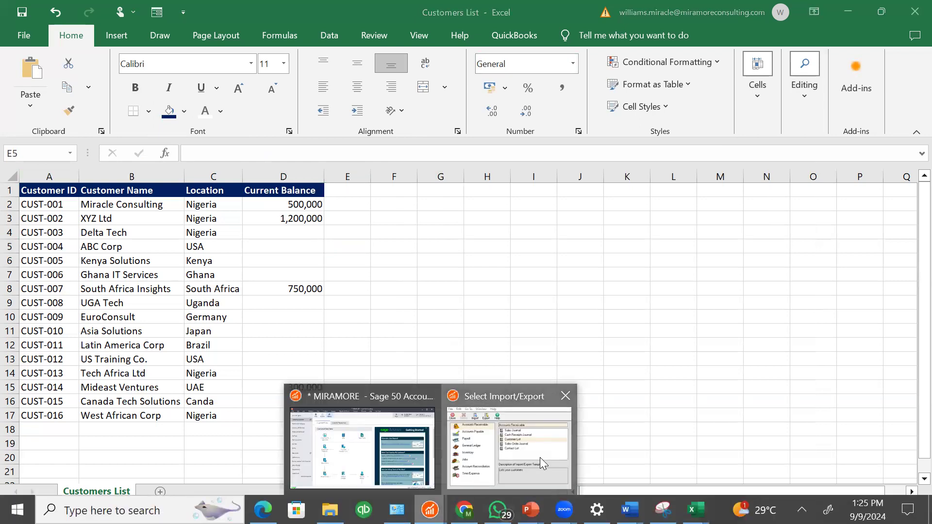
left_click(539, 457)
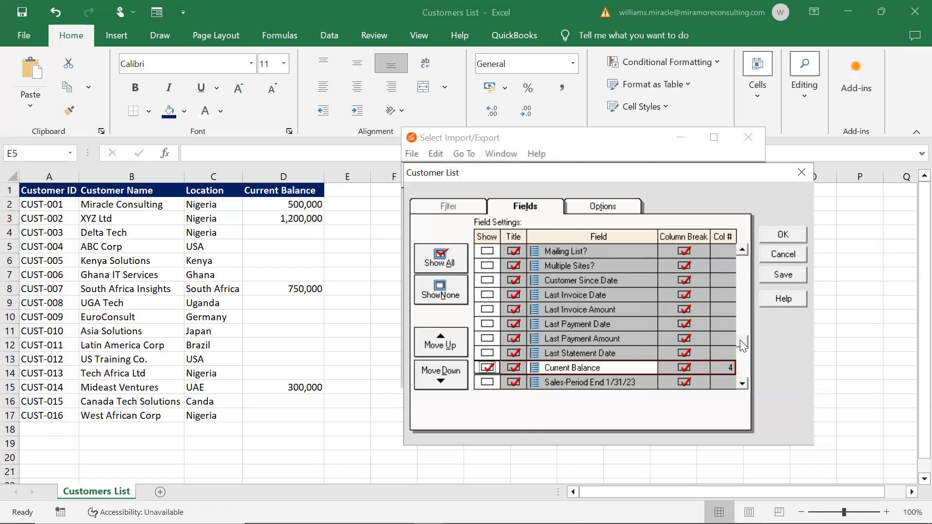
scroll(737, 305, "up", 5)
left_click_drag(738, 305, 739, 321)
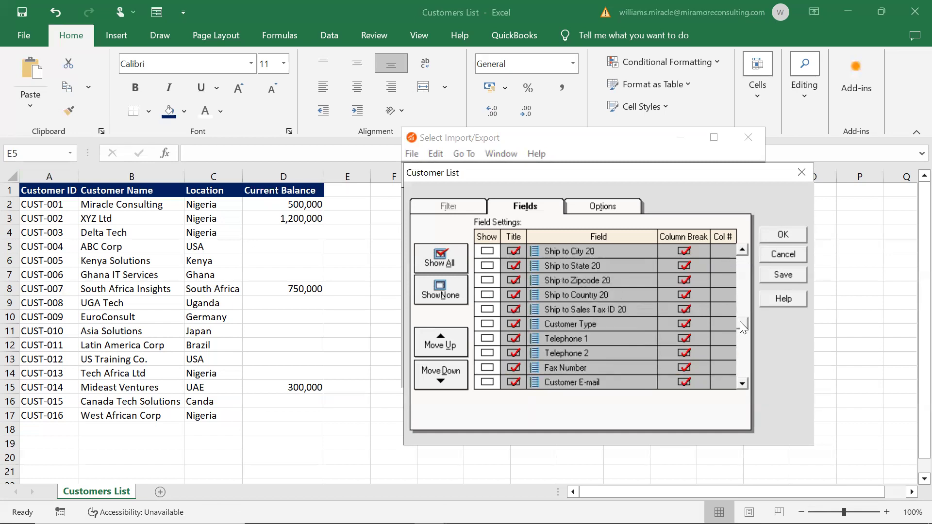
left_click_drag(742, 250, 742, 251)
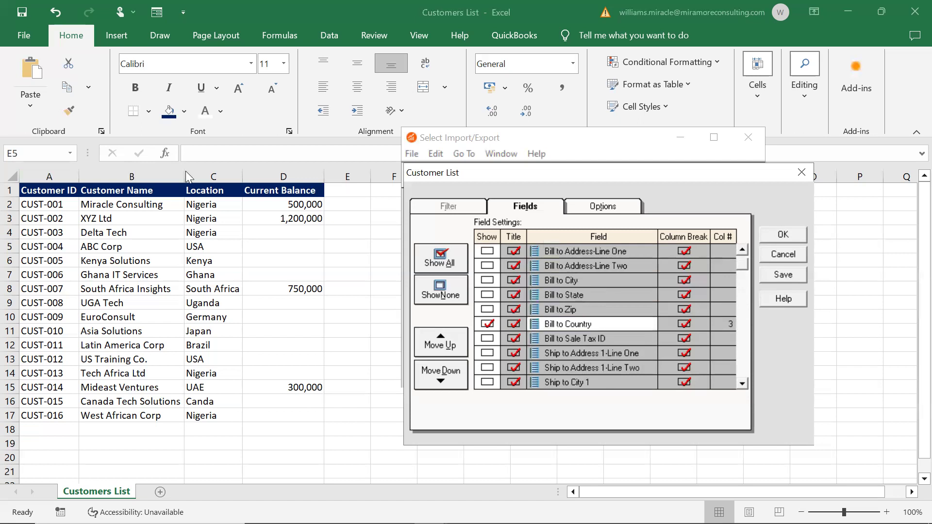
Step: Rename the Location header in cell C1 of the Customers List workbook as Bill to Country
left_click(218, 190)
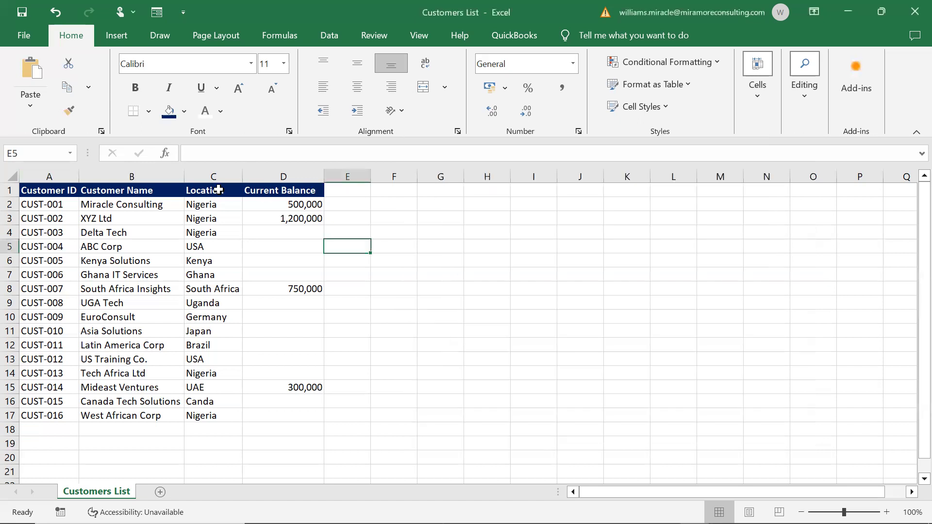
left_click(218, 190)
type("b")
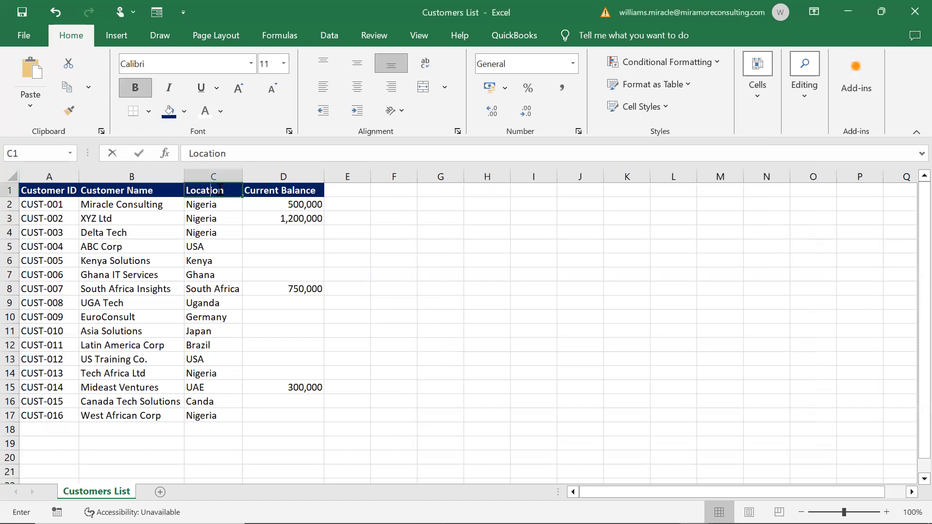
key("BackSpace")
key("BackSpace")
type("Bil")
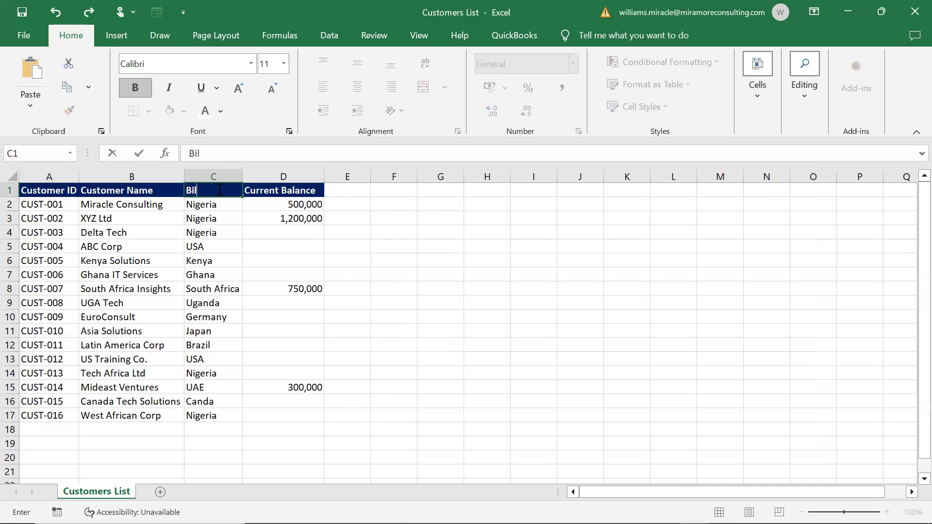
type("l to Country")
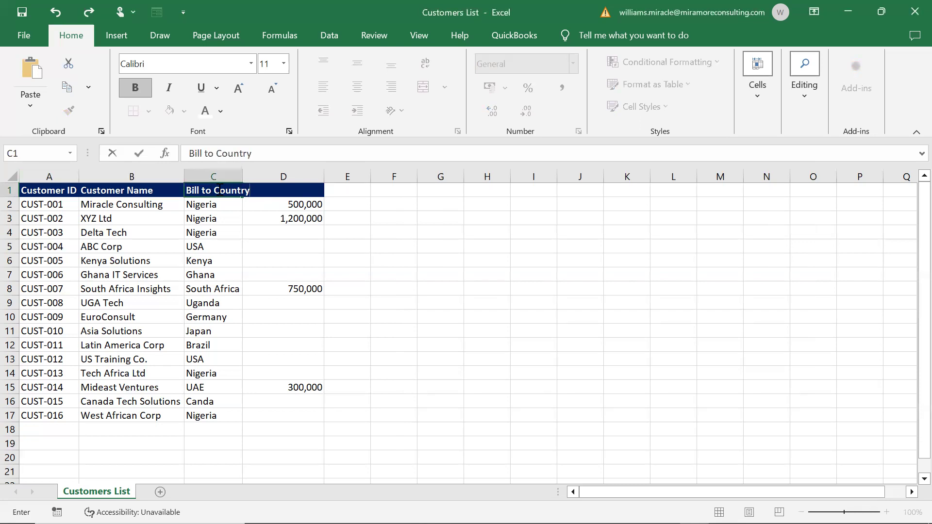
left_click(363, 228)
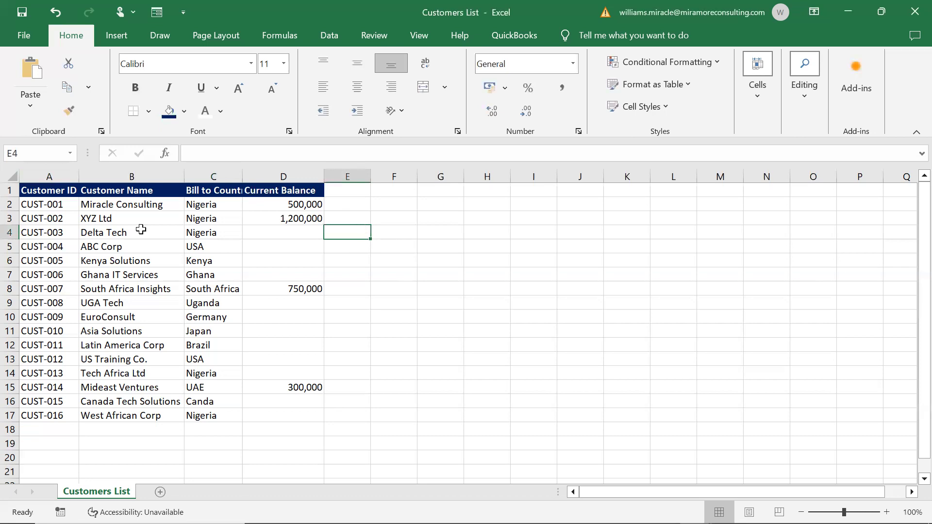
Step: Save the workbook as the CSV file Customers List in Practice Materials, replacing the existing file, and show that folder in File Explorer
left_click(9, 35)
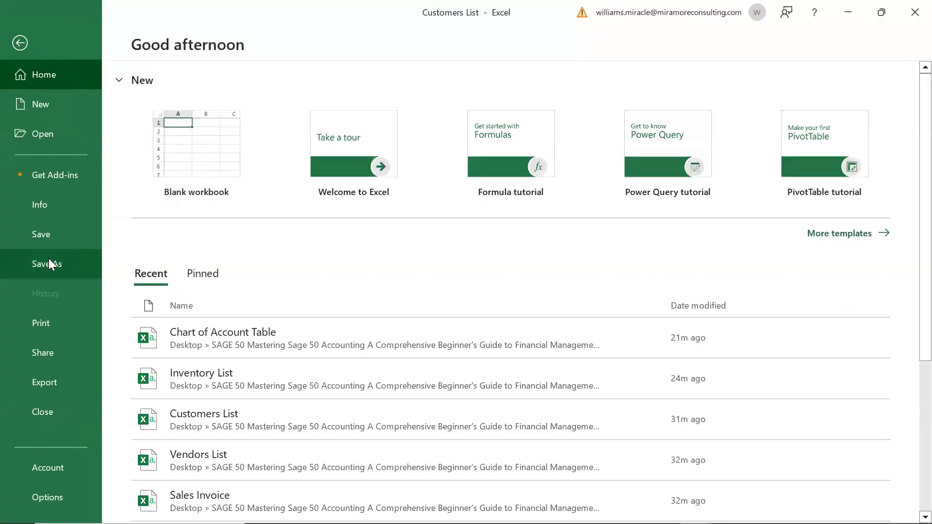
left_click(43, 262)
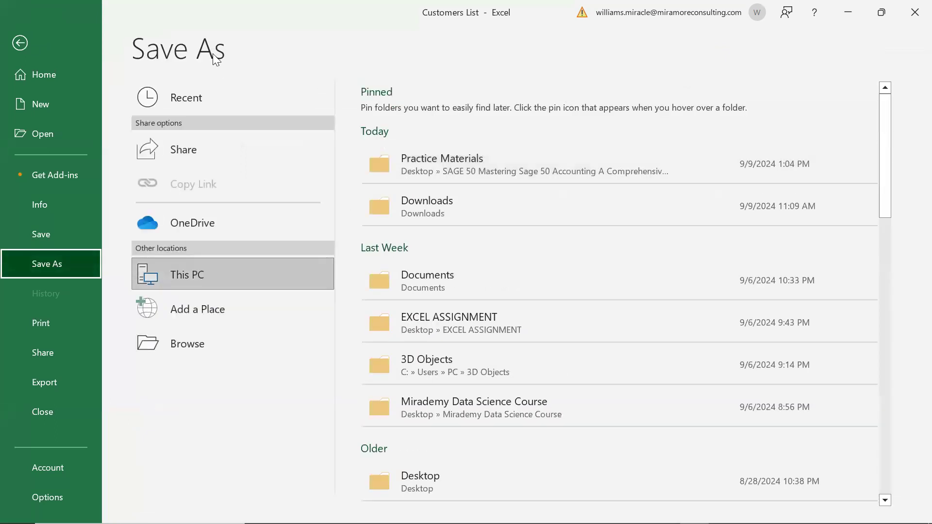
left_click(489, 179)
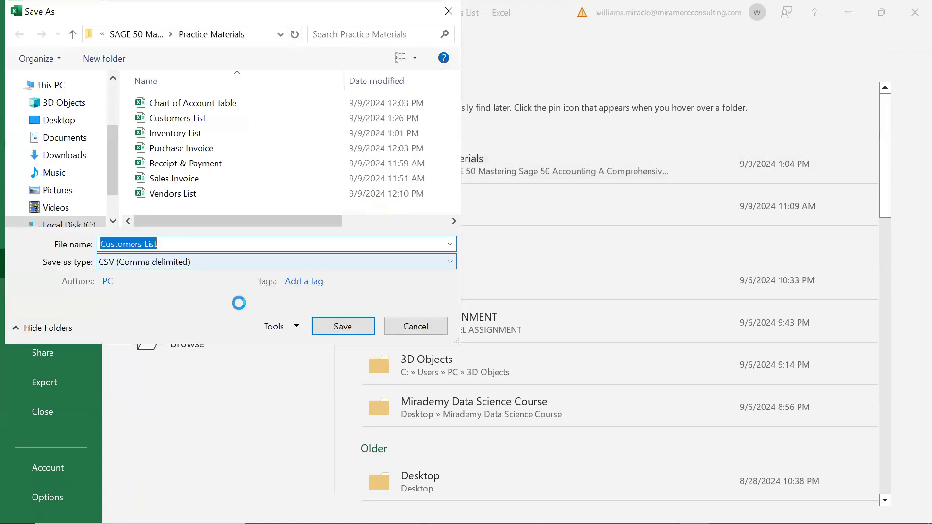
left_click(318, 327)
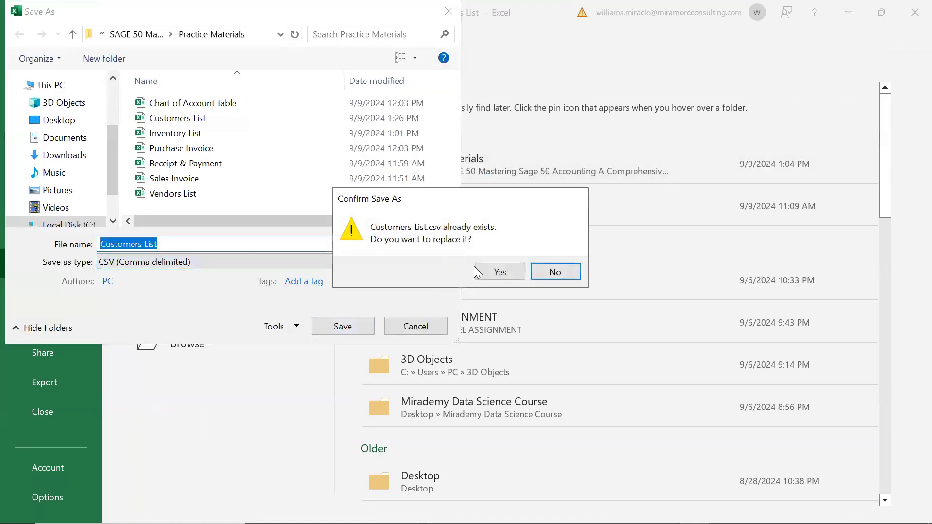
left_click(485, 271)
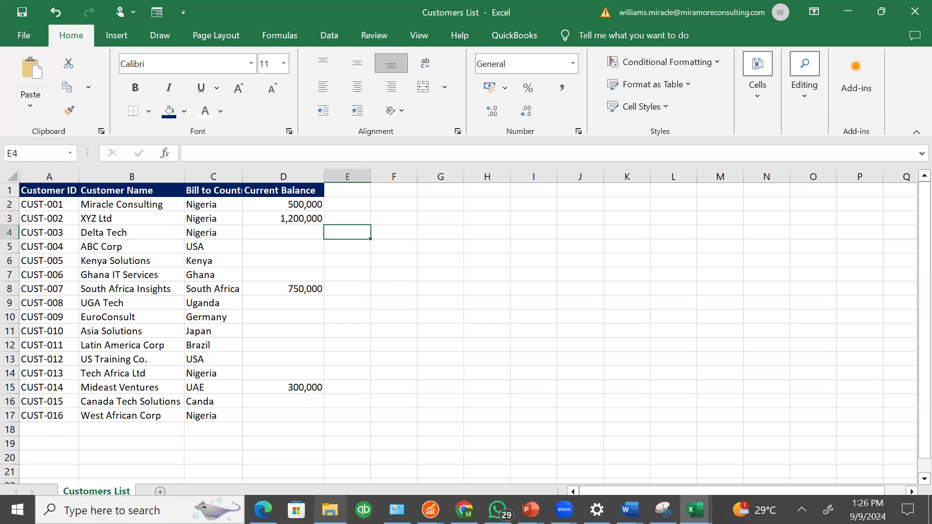
mouse_move(330, 510)
left_click(311, 403)
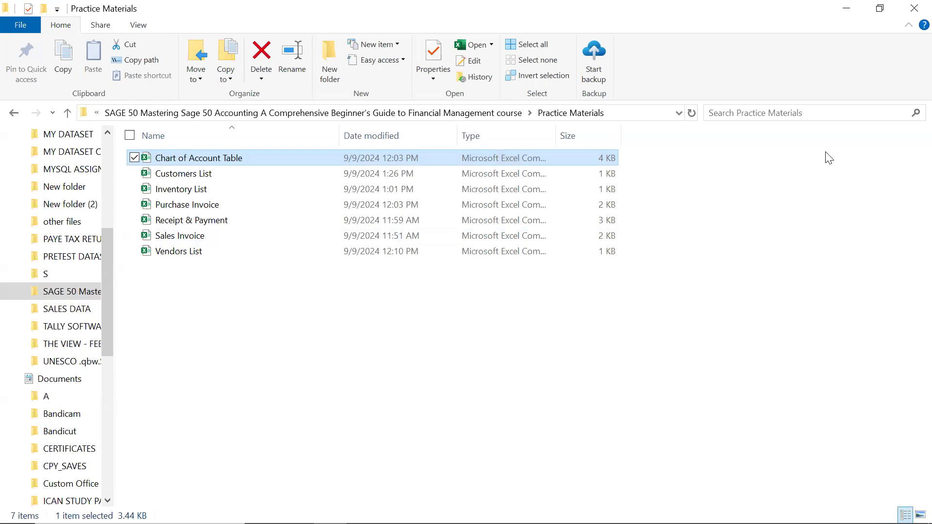
Step: Switch back to Sage 50, bring up the MIRAMORE company window and reposition the Customer List import dialog over it
left_click(430, 510)
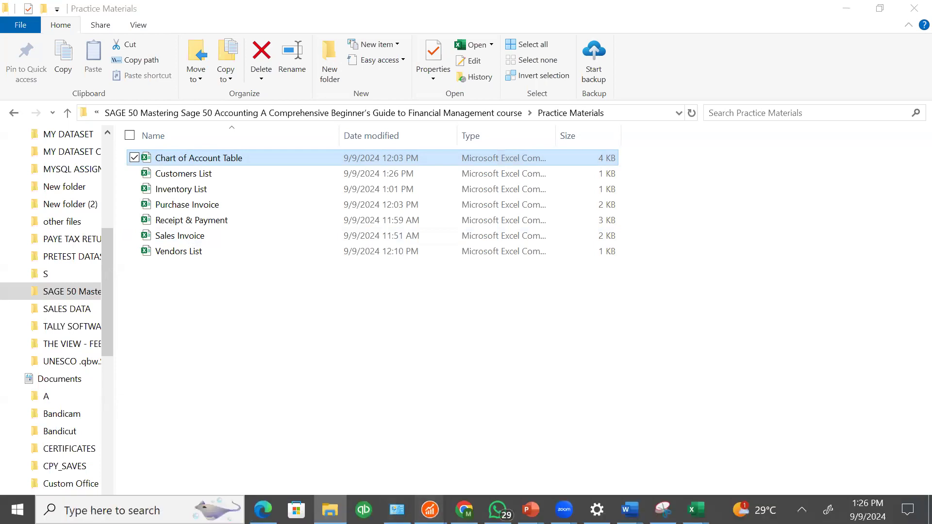
left_click(516, 441)
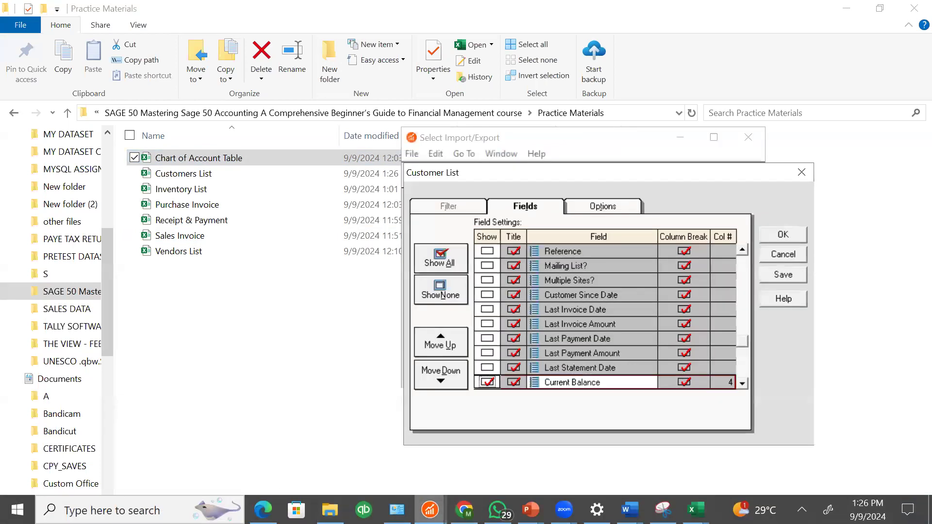
mouse_move(430, 509)
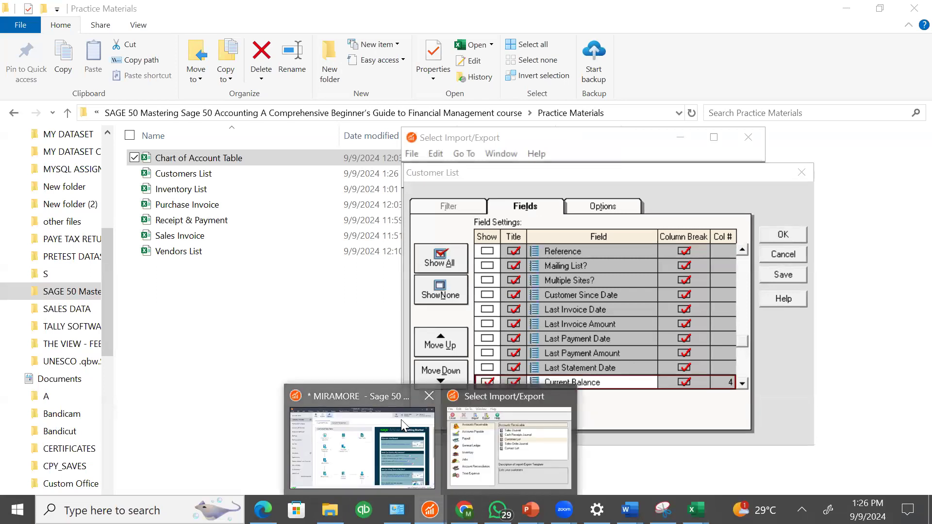
left_click(358, 480)
left_click(639, 174)
left_click_drag(639, 173, 478, 137)
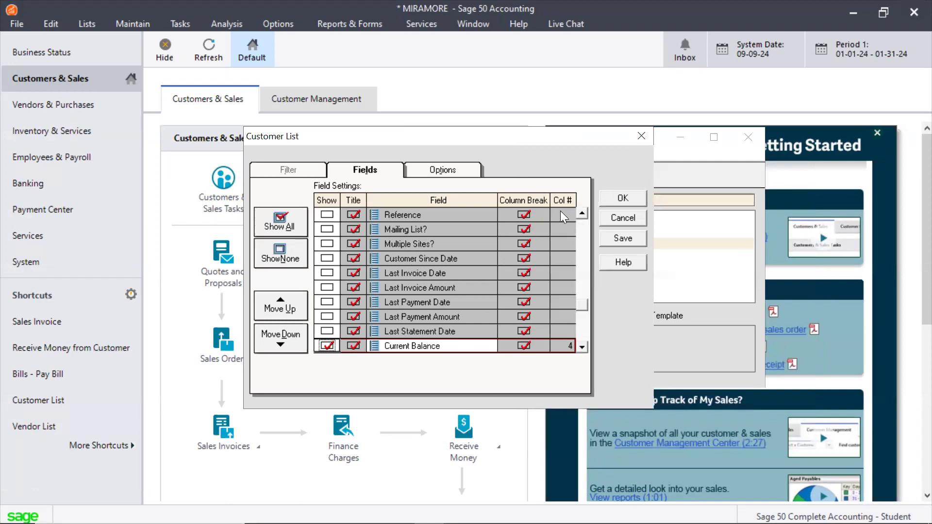
Step: Examine the Customer List import's field selection, heading option and file location, opening the file chooser and closing it without choosing a file
left_click(436, 169)
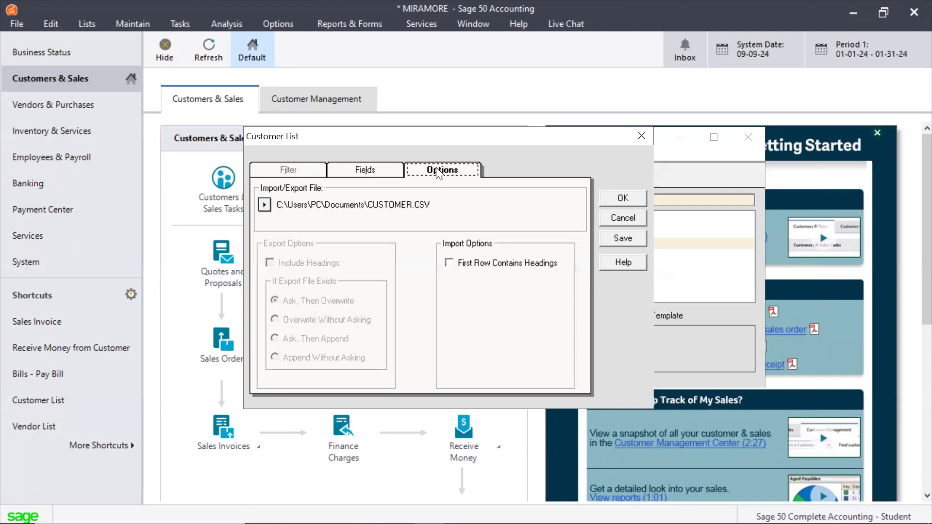
left_click(346, 172)
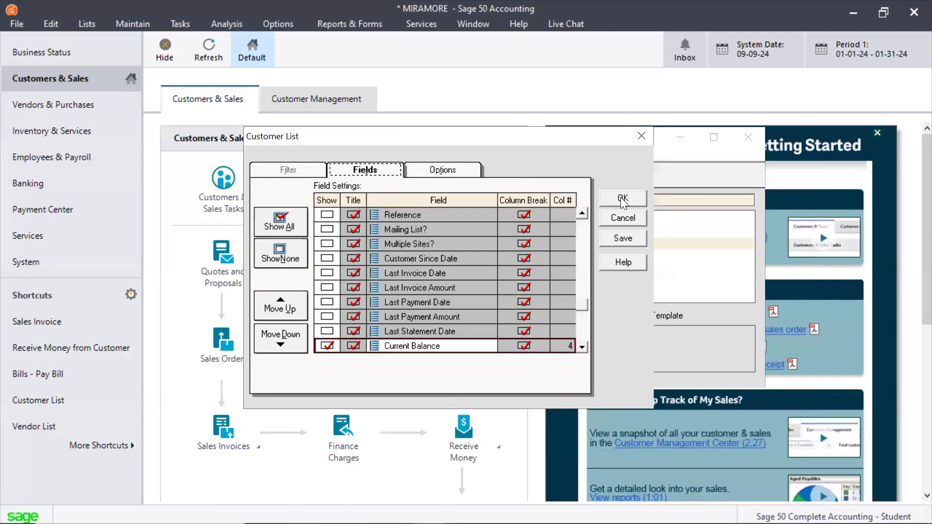
left_click(458, 178)
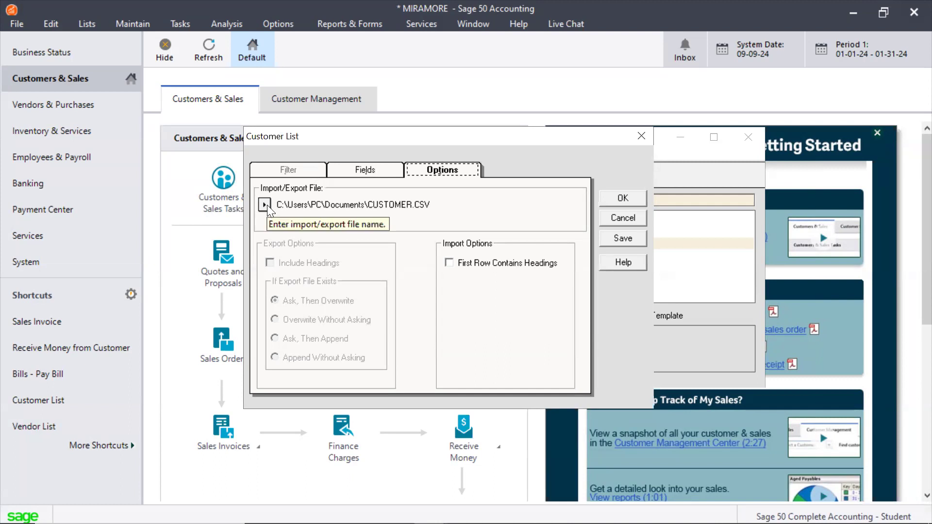
left_click(350, 170)
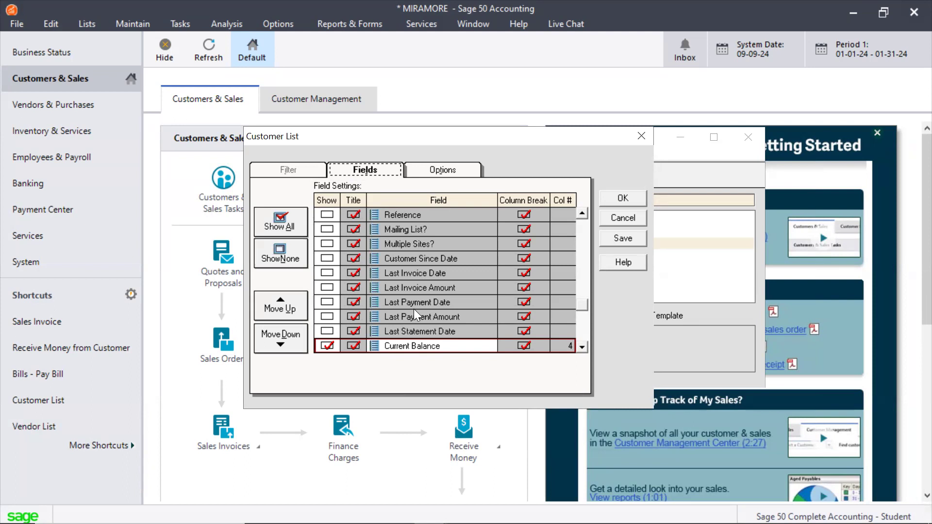
left_click(443, 170)
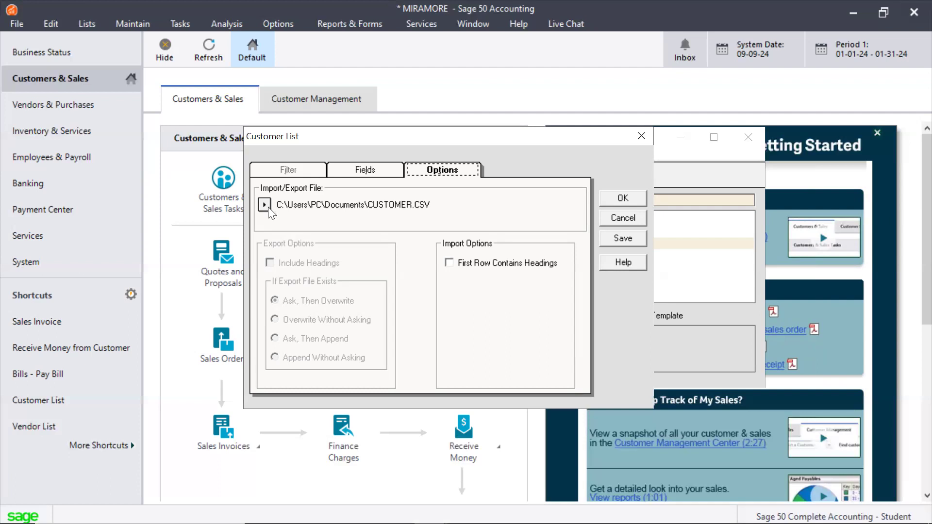
left_click(378, 172)
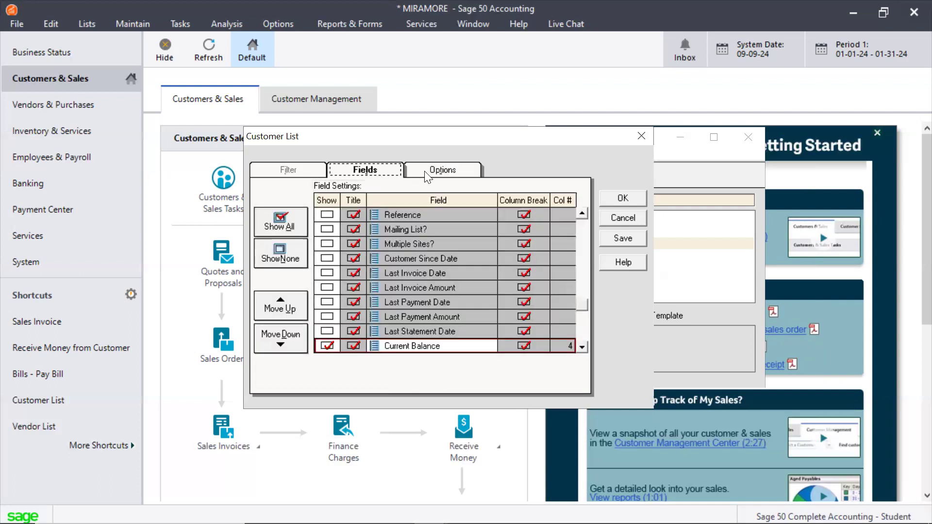
left_click(425, 173)
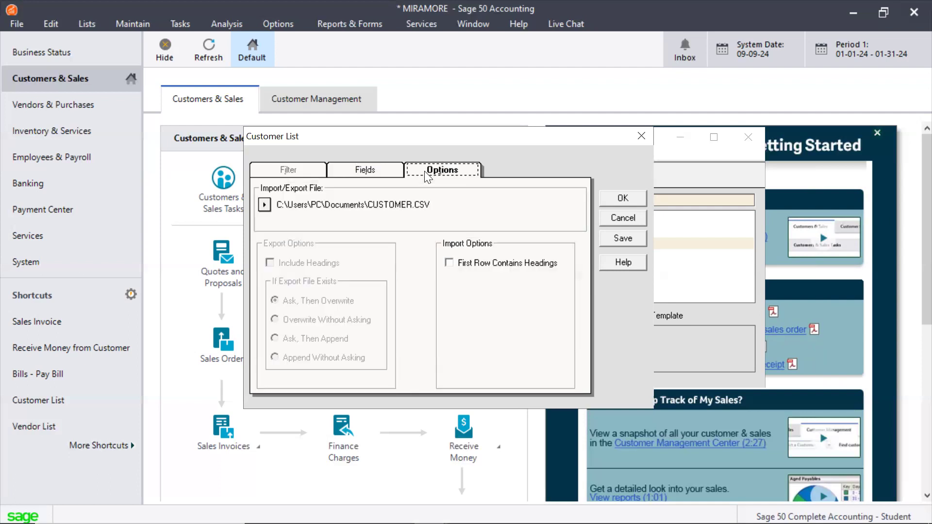
left_click(265, 204)
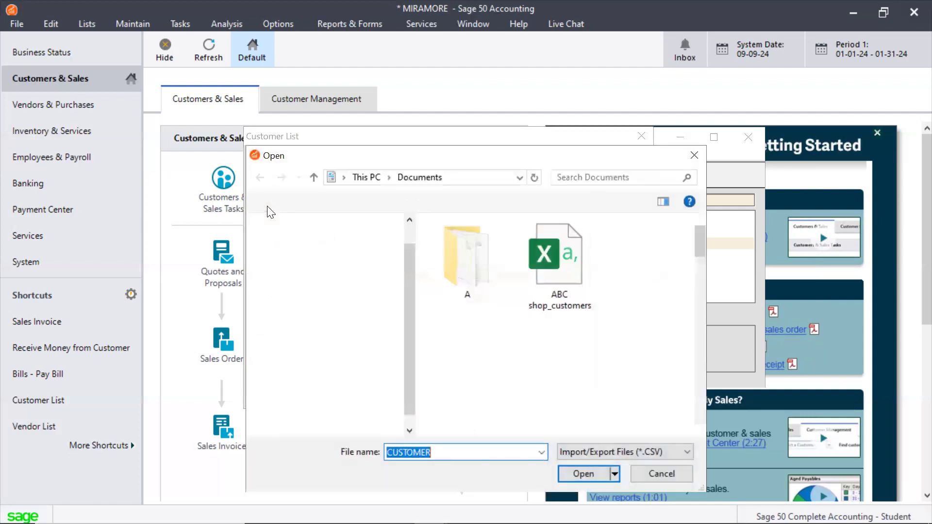
left_click(717, 152)
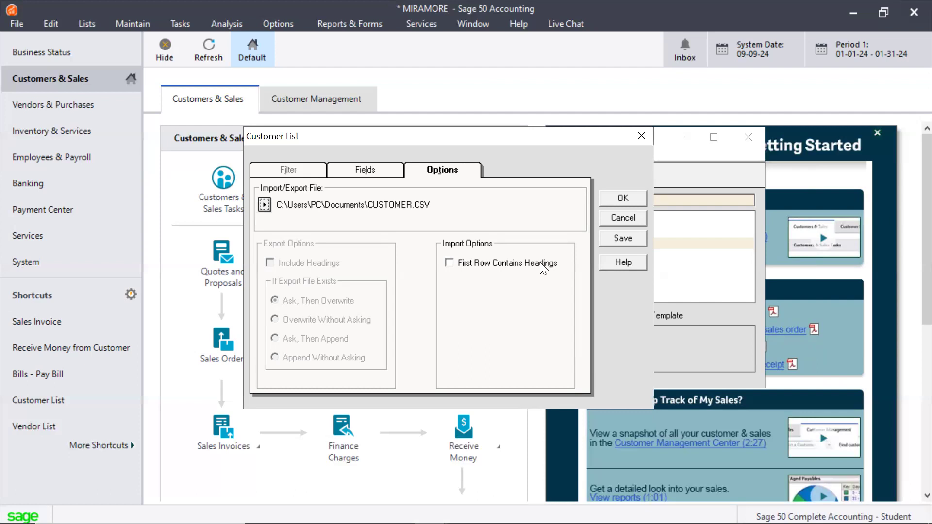
Step: Mark the import's first row as containing headings and choose the Customers List file from the desktop course folder's Practice Materials as its source
left_click(449, 263)
left_click(264, 204)
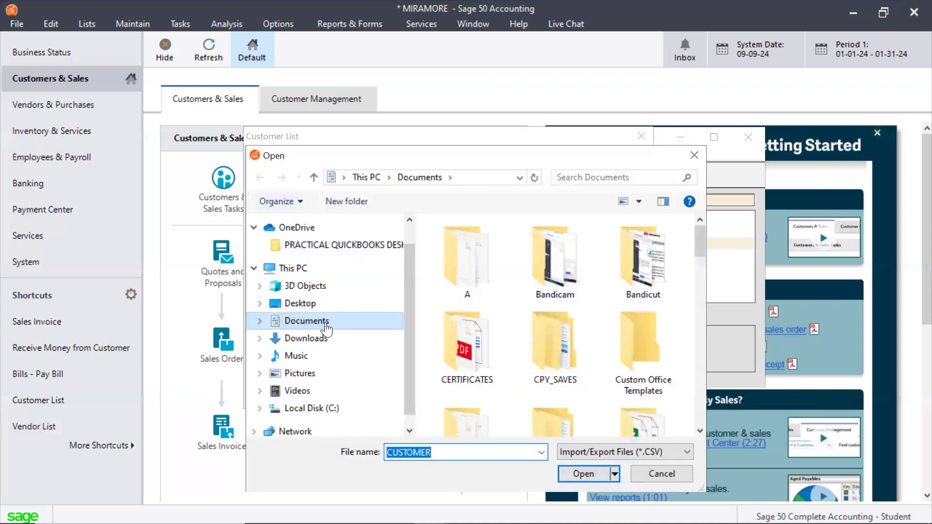
left_click(322, 305)
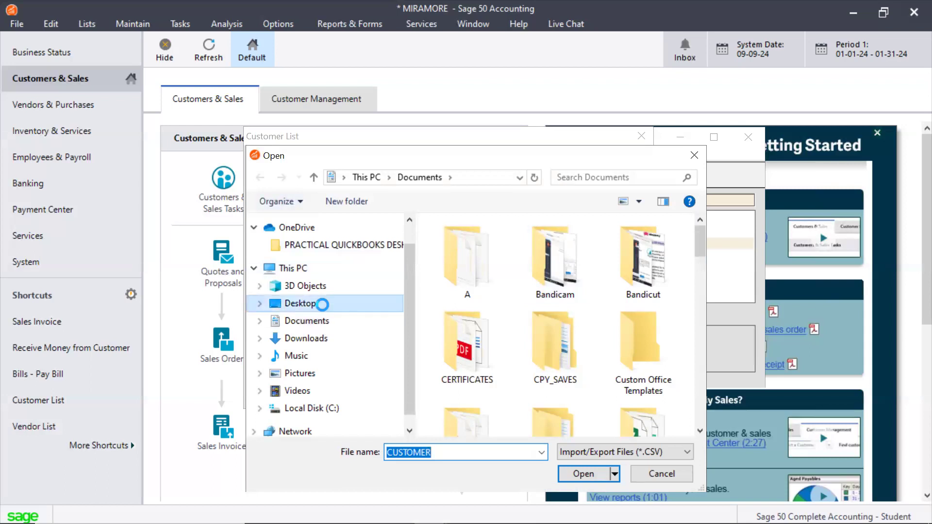
left_click(496, 278)
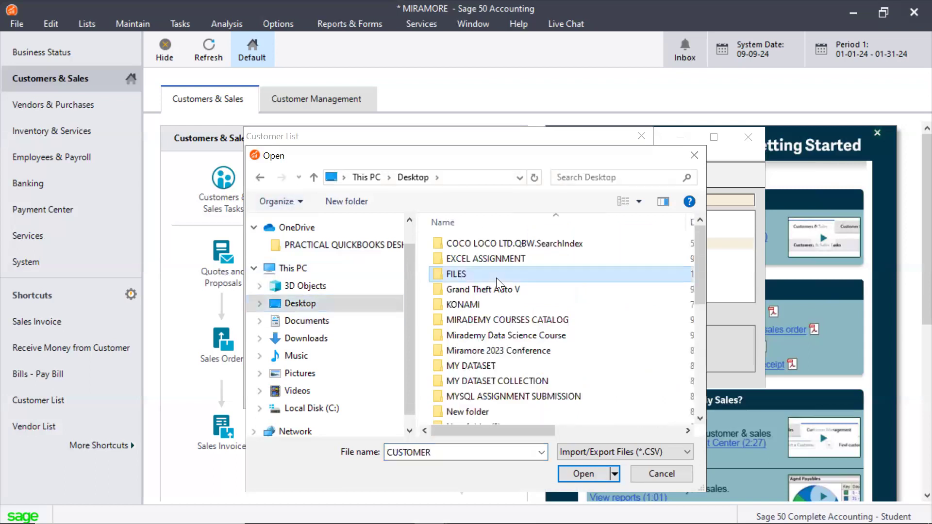
key("s")
left_click(480, 253)
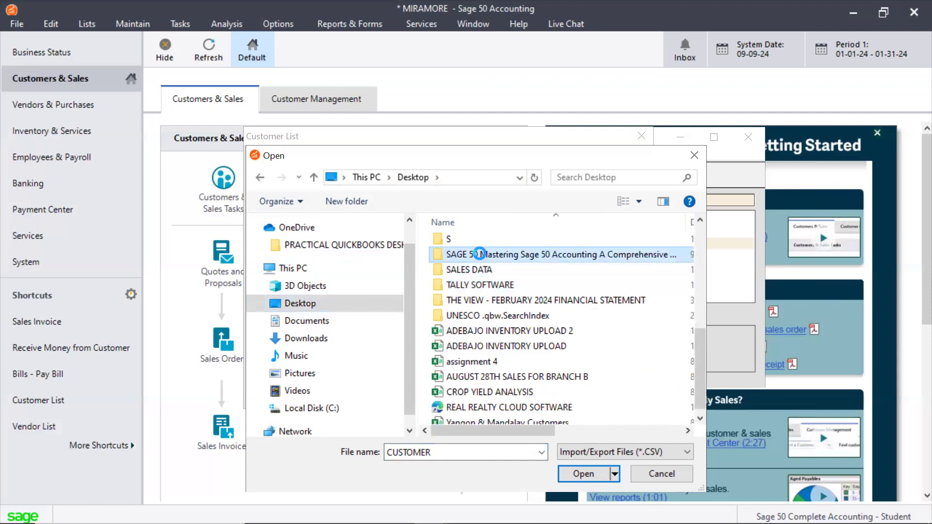
left_click(469, 258)
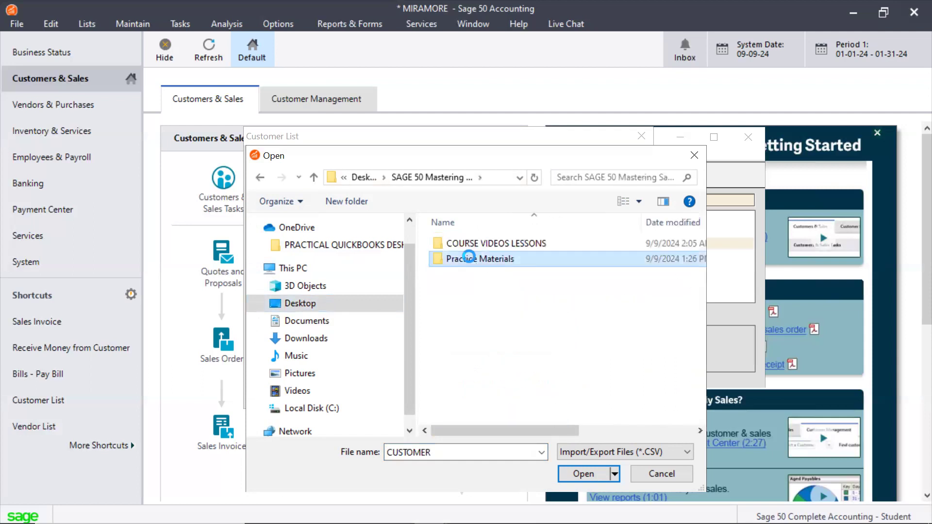
double_click(469, 257)
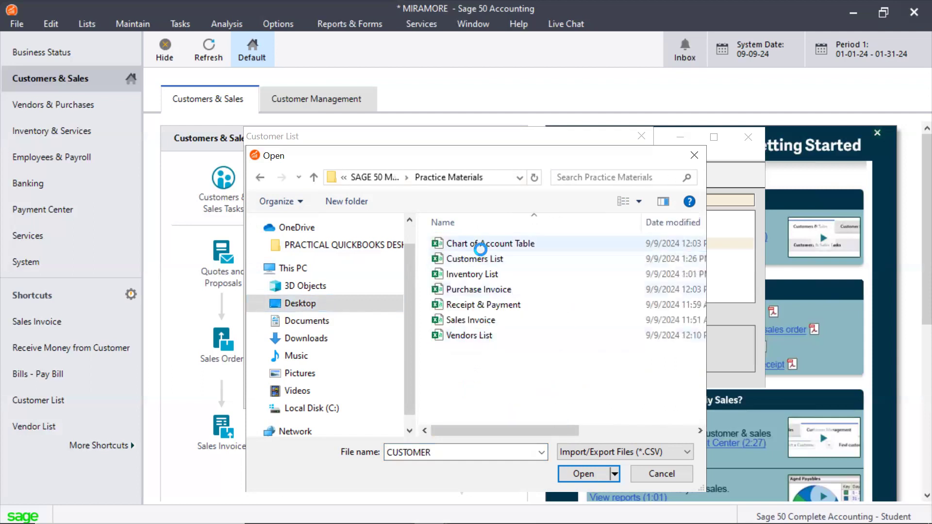
left_click(479, 257)
left_click(569, 474)
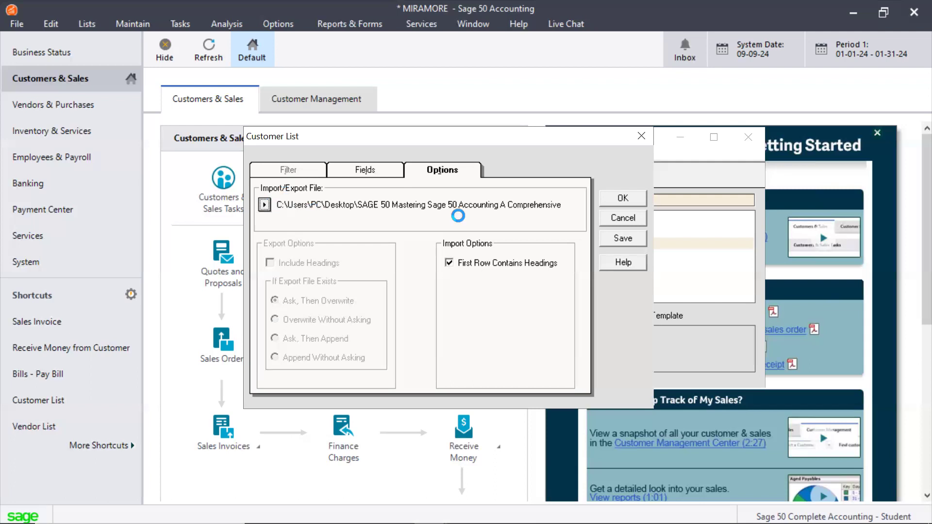
left_click(612, 198)
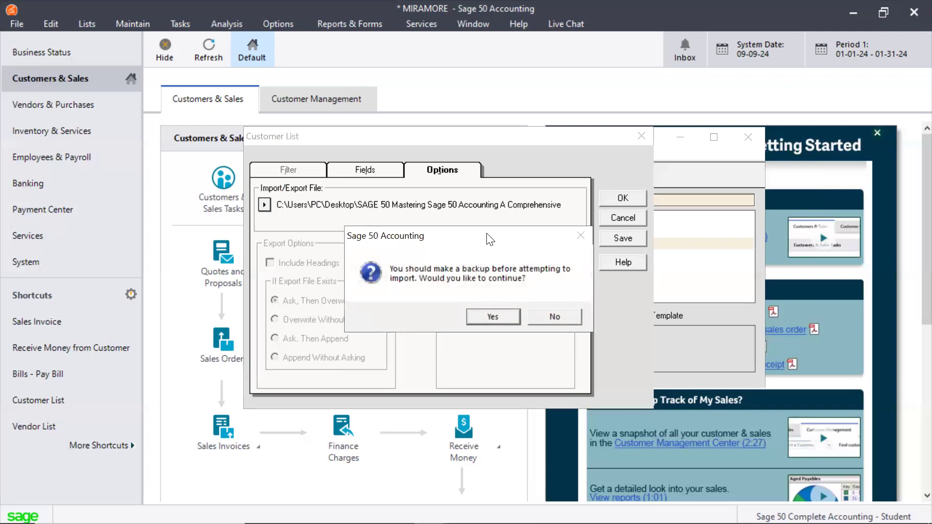
left_click_drag(490, 237, 395, 225)
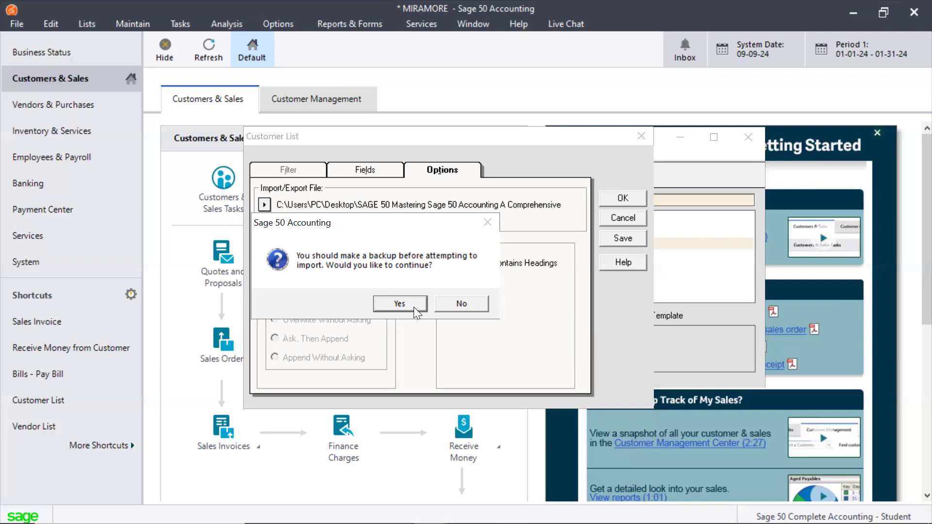
left_click(443, 306)
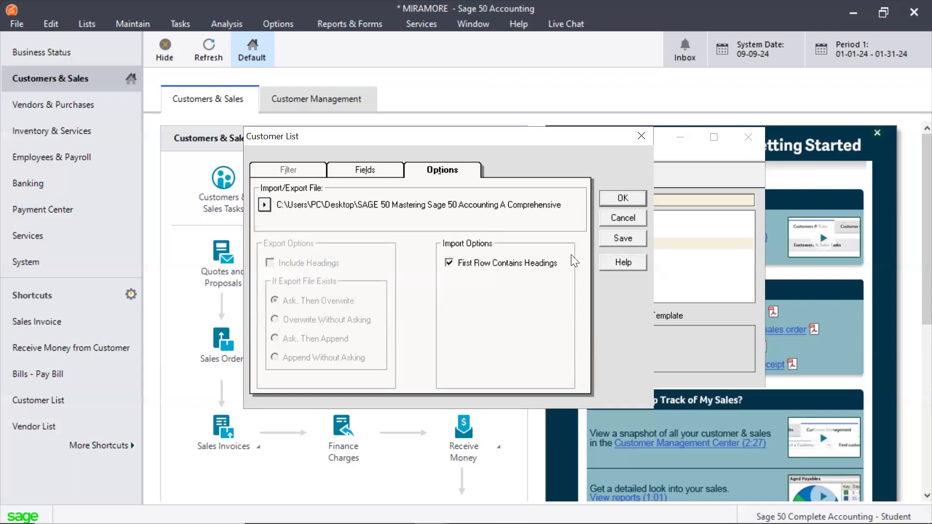
left_click(616, 200)
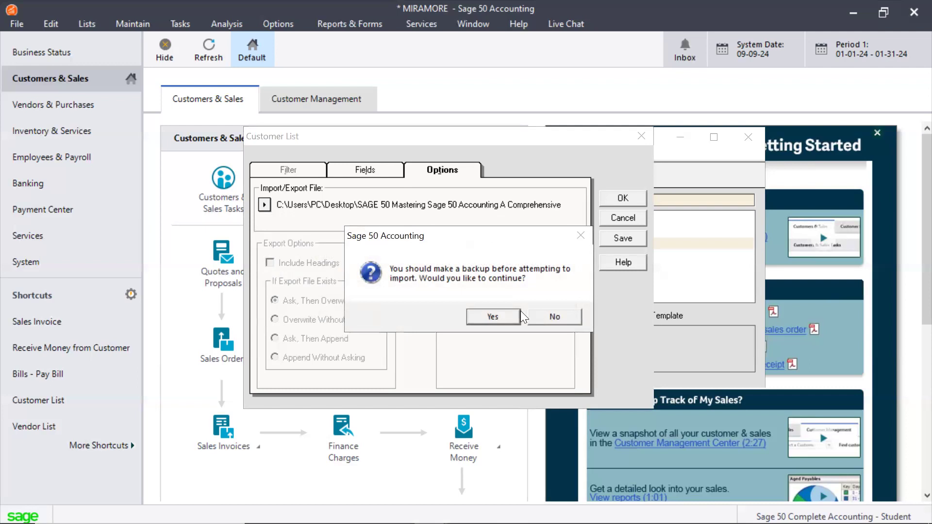
left_click(553, 318)
Step: Save the customer import settings as a template named Customer Lists
left_click(602, 235)
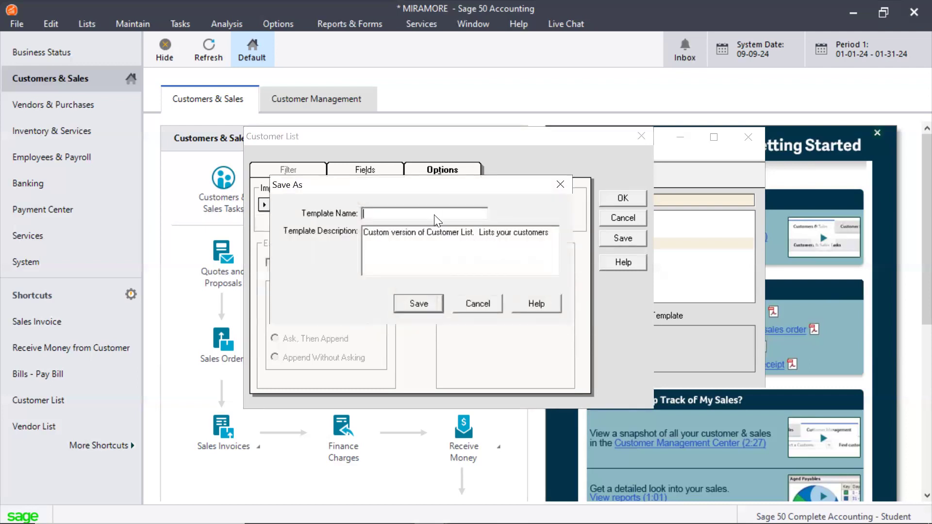
left_click_drag(385, 190, 330, 208)
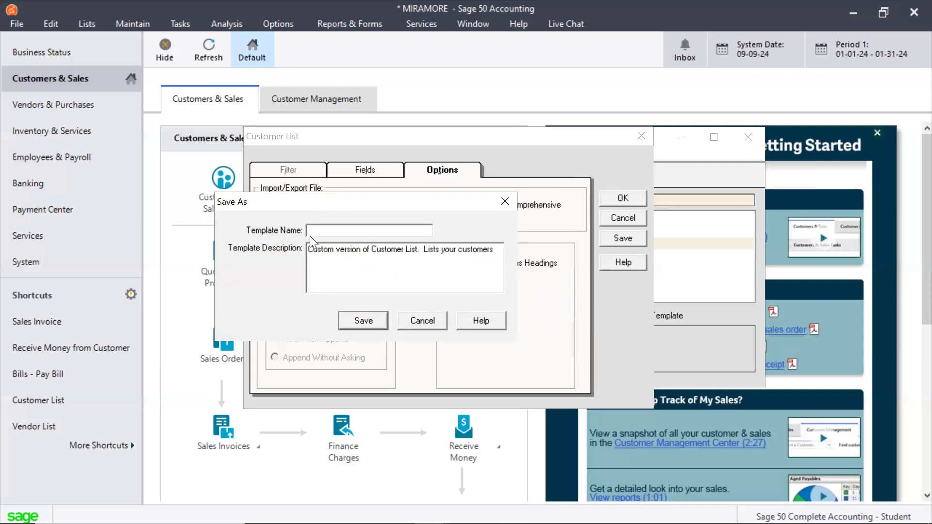
type("Customer List")
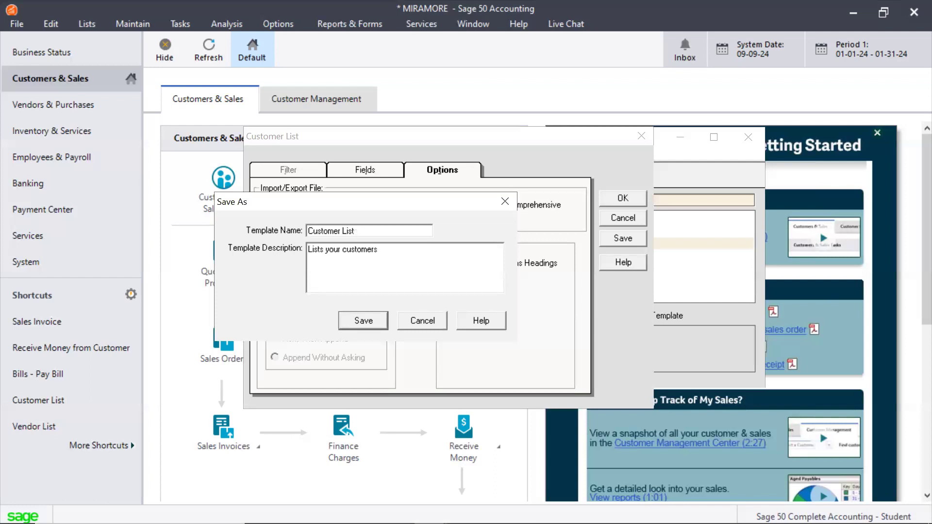
left_click(358, 316)
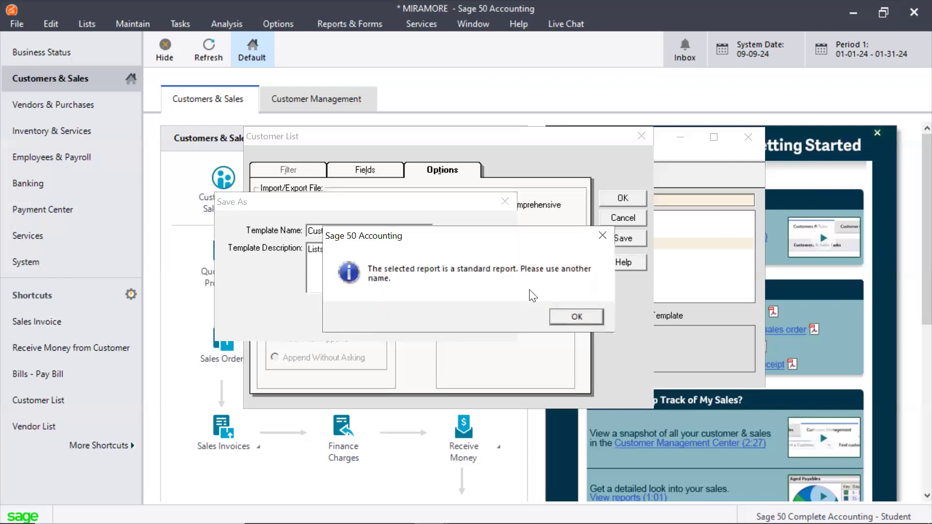
left_click(569, 309)
type("s")
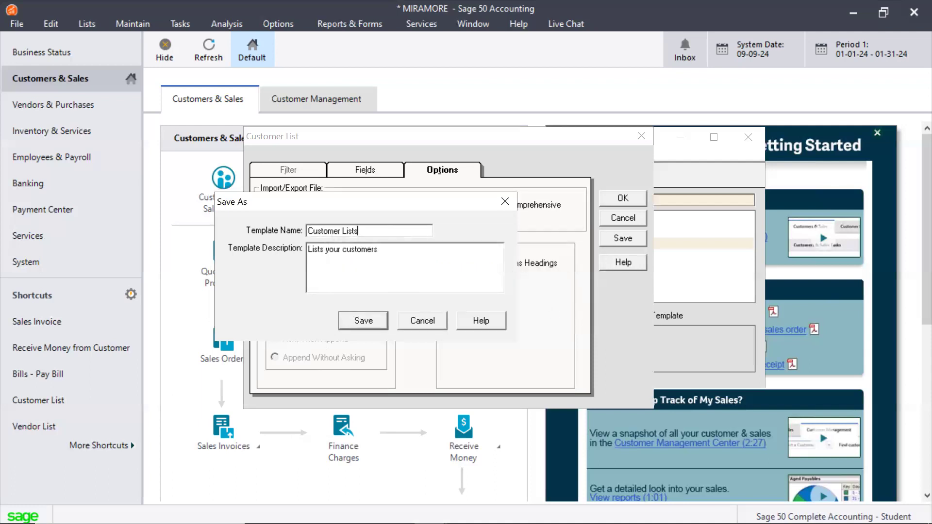
left_click(364, 320)
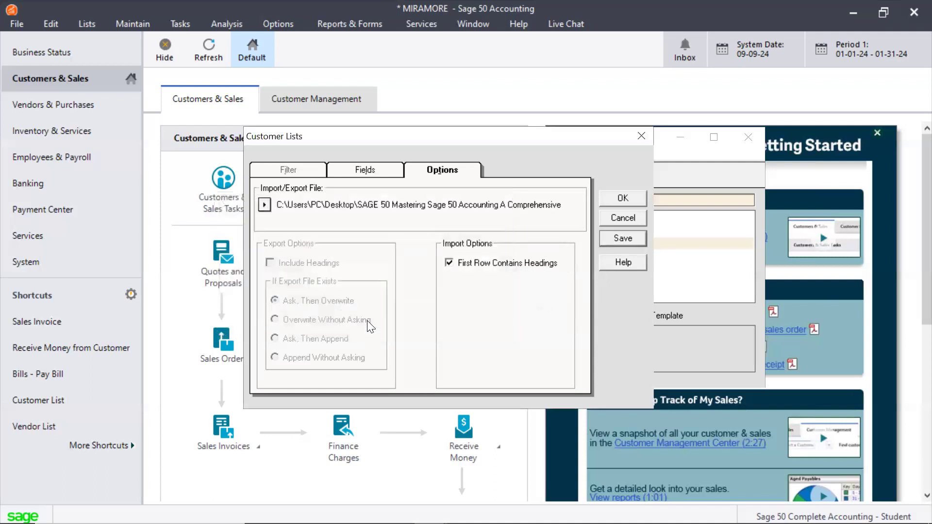
Step: Run the customer import without making a backup first, and close the import/export selection window
left_click(621, 198)
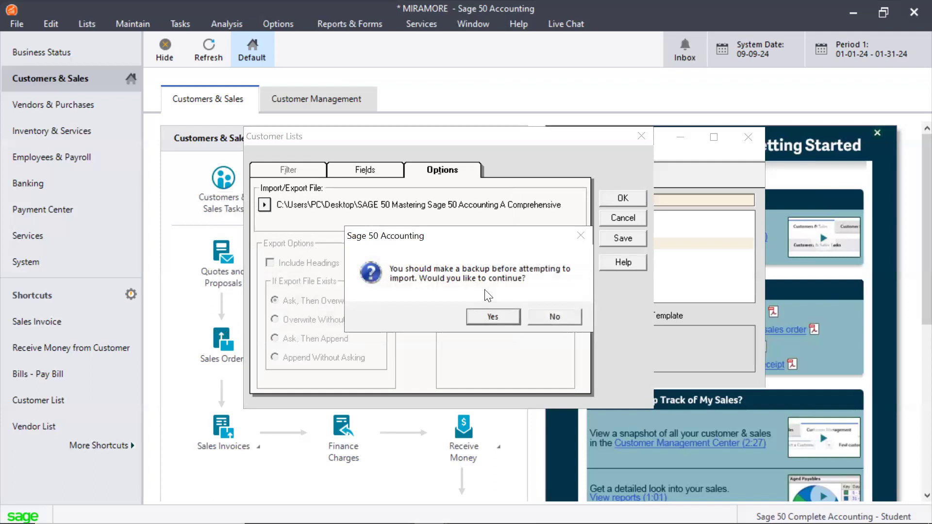
left_click(483, 319)
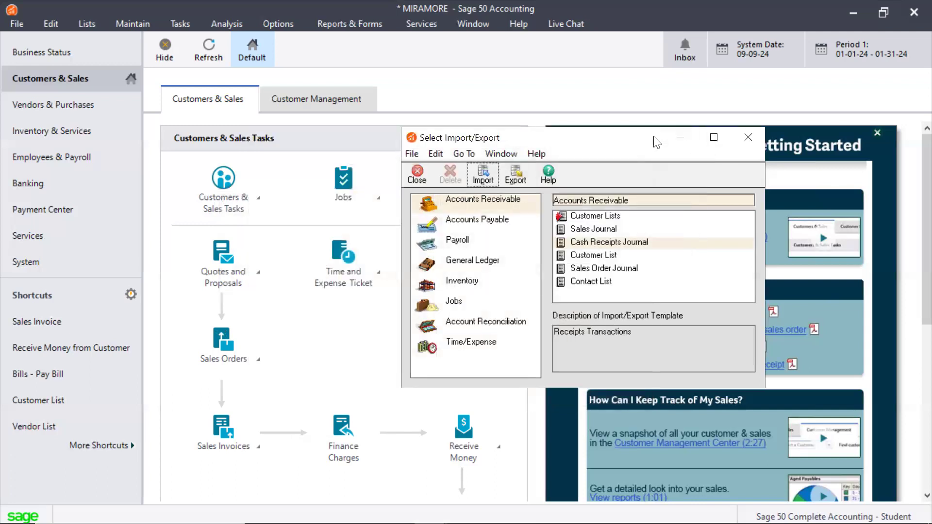
left_click_drag(655, 138, 455, 135)
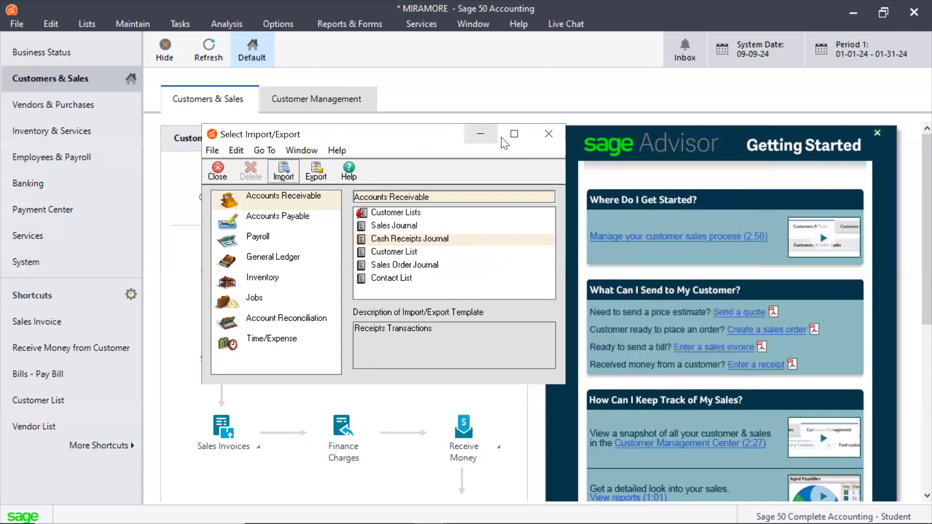
left_click(548, 135)
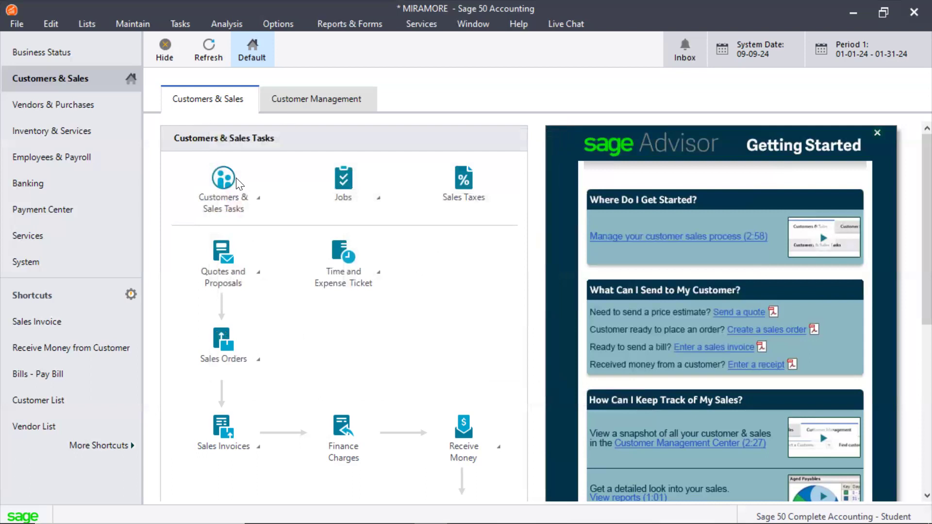
Step: Refresh the Customers & Sales page and open the customer list for viewing and editing
left_click(252, 201)
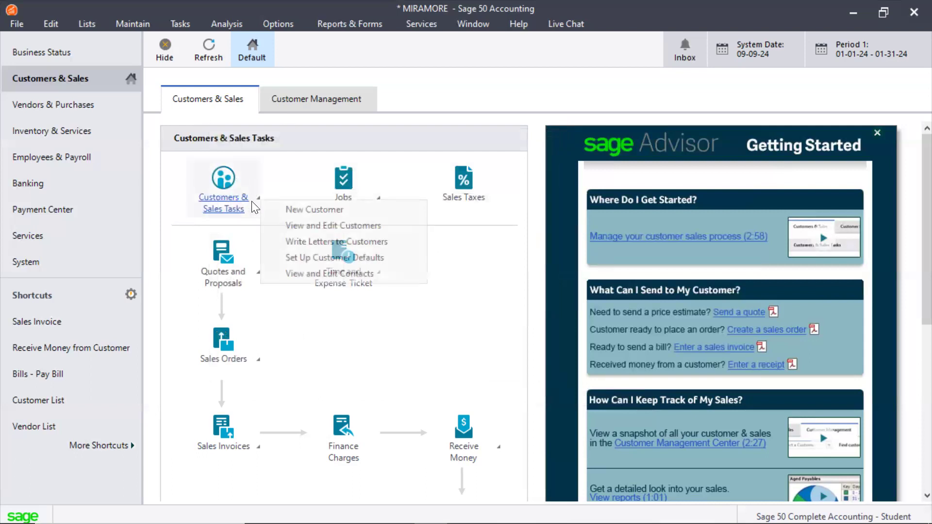
left_click(201, 50)
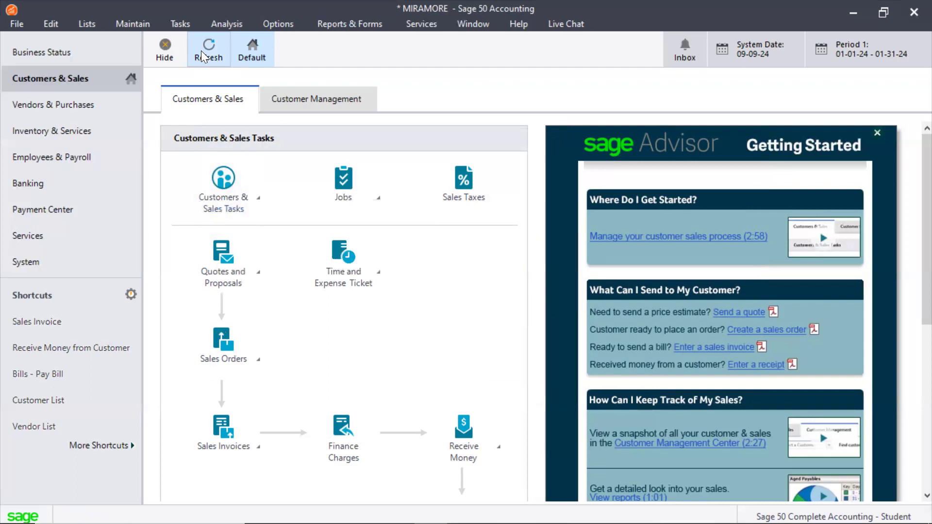
left_click(201, 50)
left_click(265, 207)
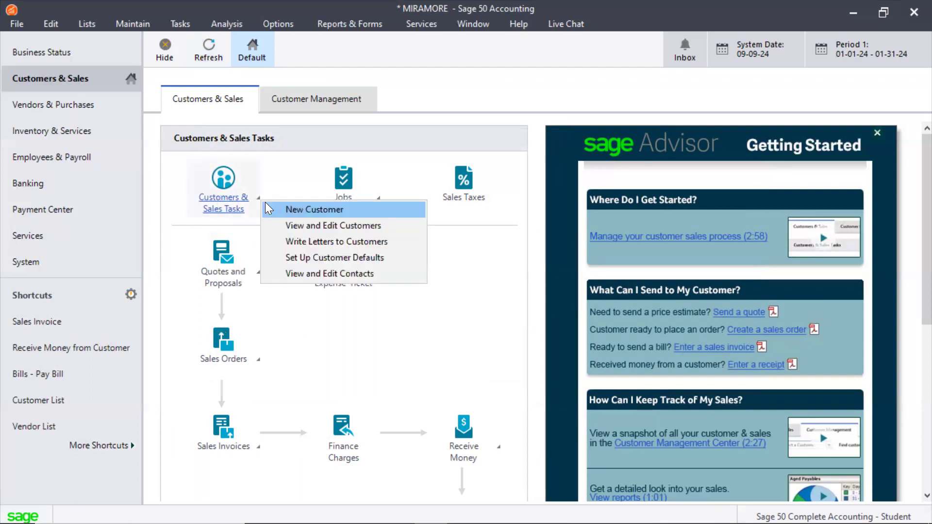
left_click(313, 225)
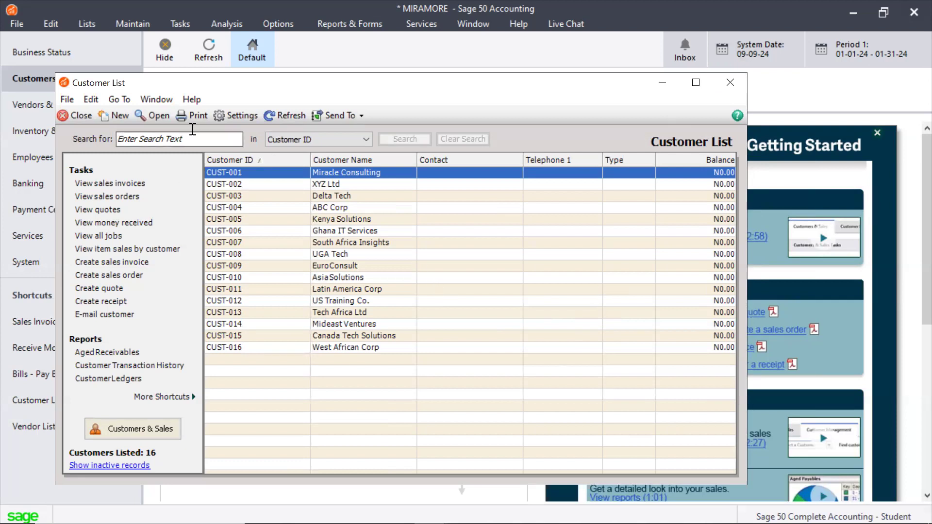
Step: Check the imported customers' IDs and names down the list, and close the Customer List window
left_click(345, 208)
left_click(345, 254)
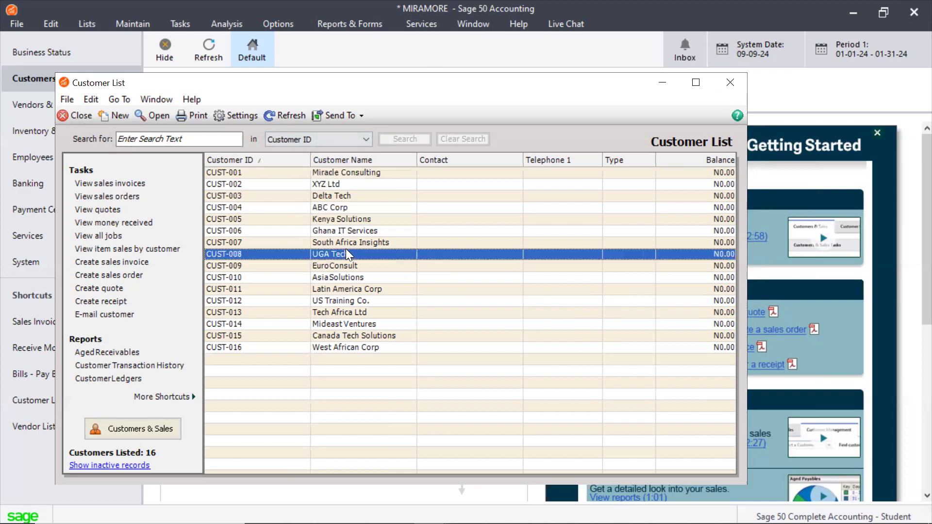
left_click(353, 276)
left_click(369, 311)
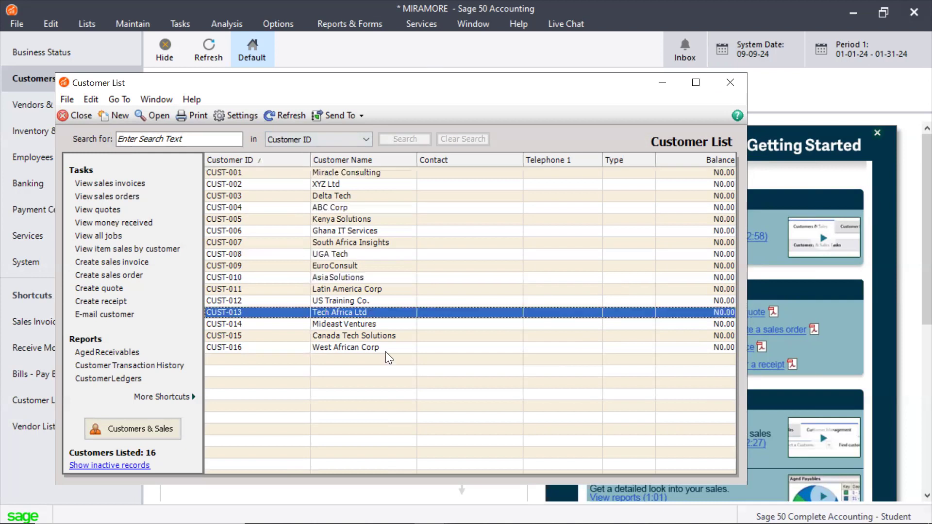
left_click(385, 348)
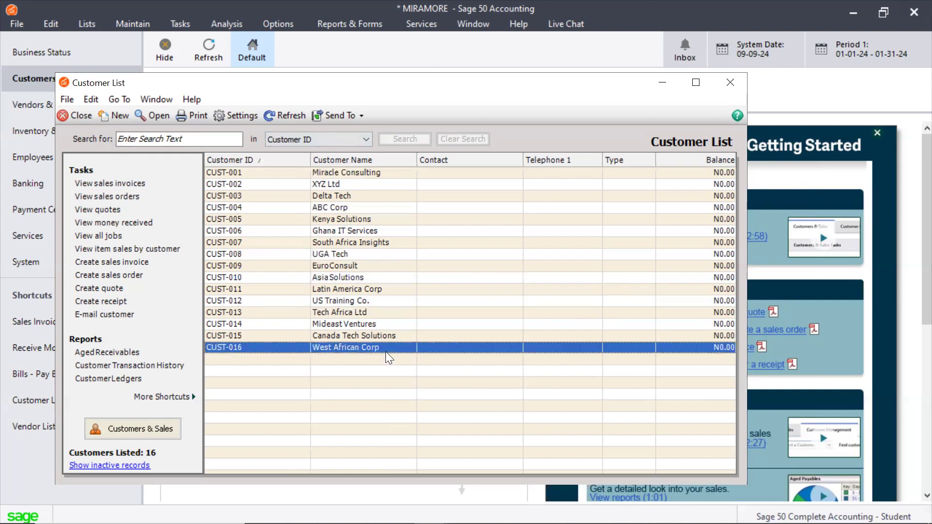
left_click(725, 83)
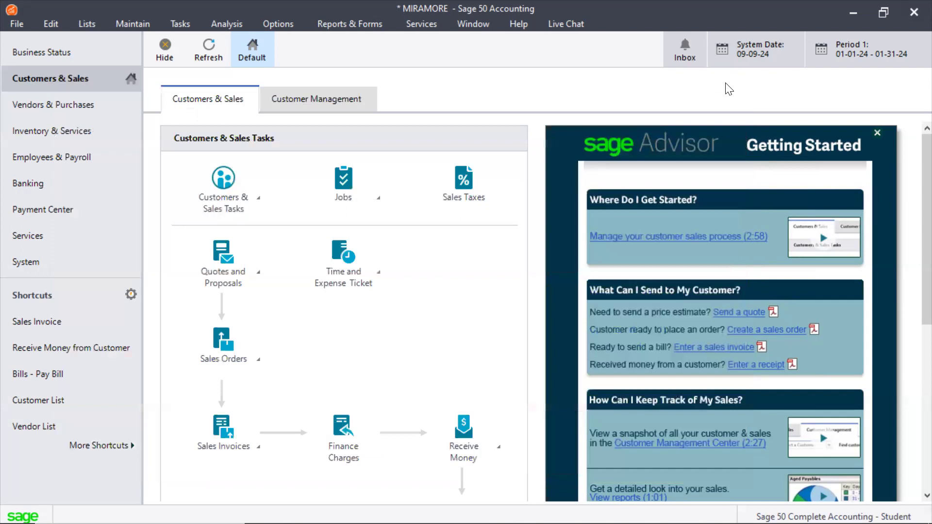
Step: Reopen the import/export selection and show the Inventory templates
left_click(8, 27)
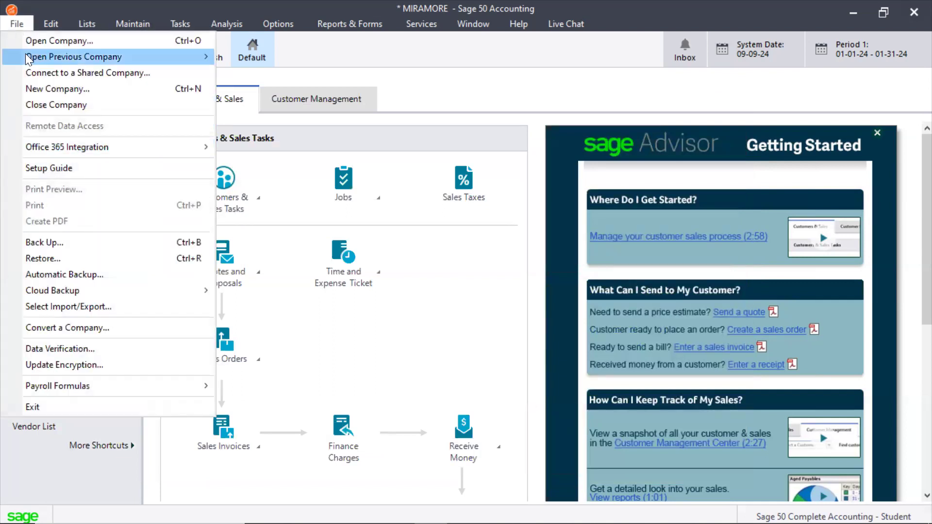
left_click(62, 305)
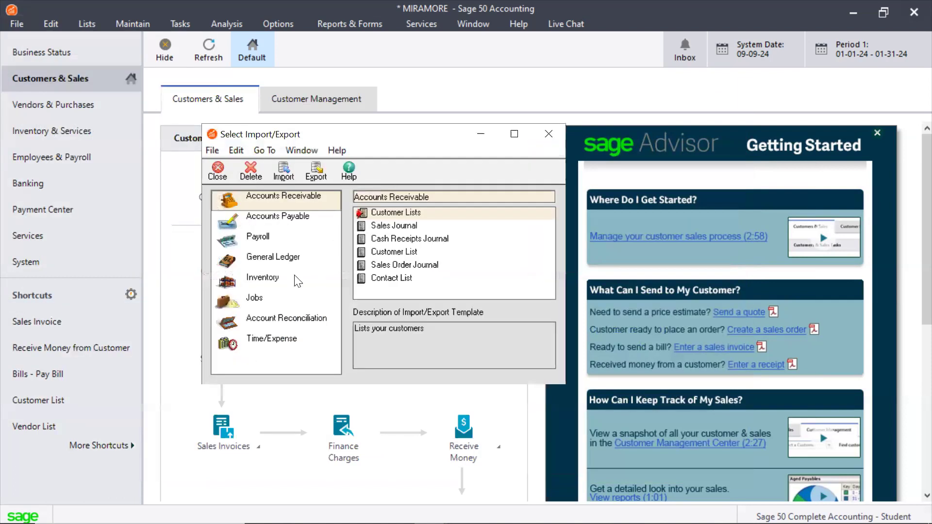
left_click(291, 276)
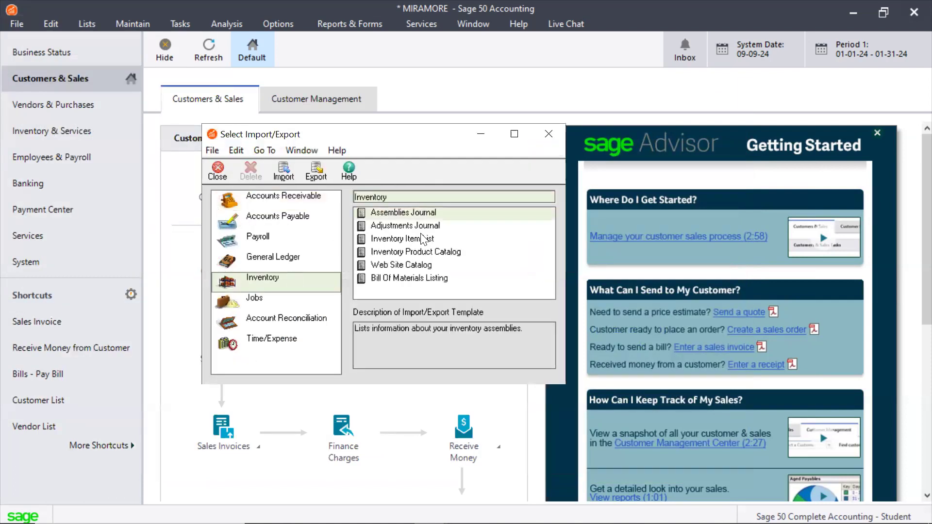
Step: Open the import settings for the Inventory Item List and compare them with the columns of the Inventory List workbook in Excel
left_click(423, 238)
left_click(284, 172)
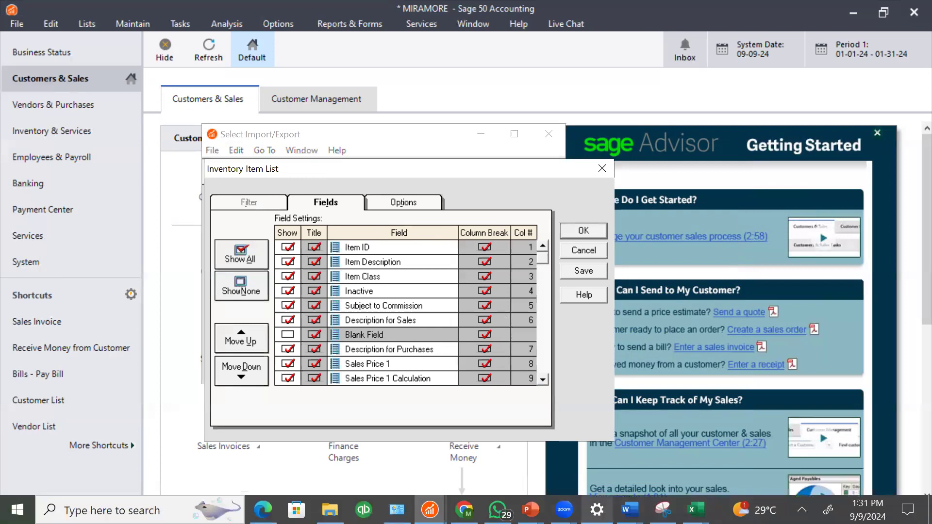
mouse_move(629, 509)
mouse_move(695, 510)
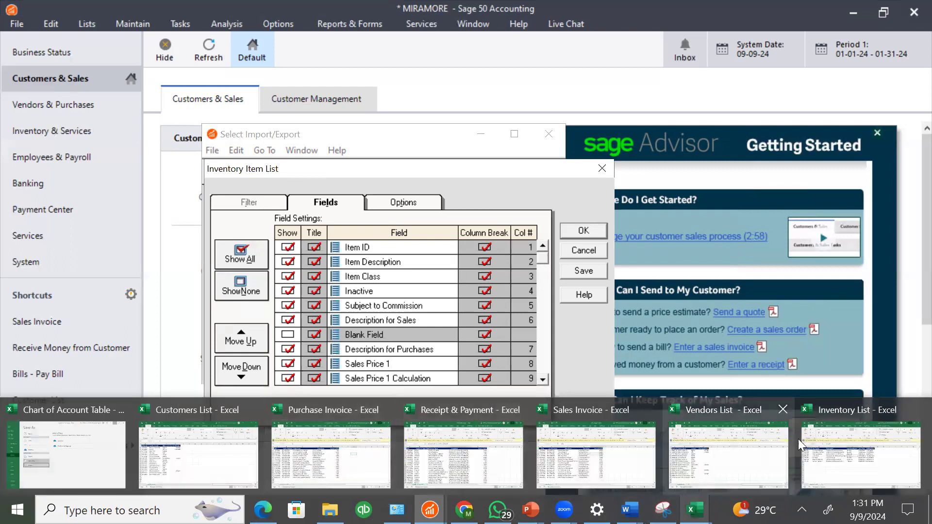
left_click(820, 454)
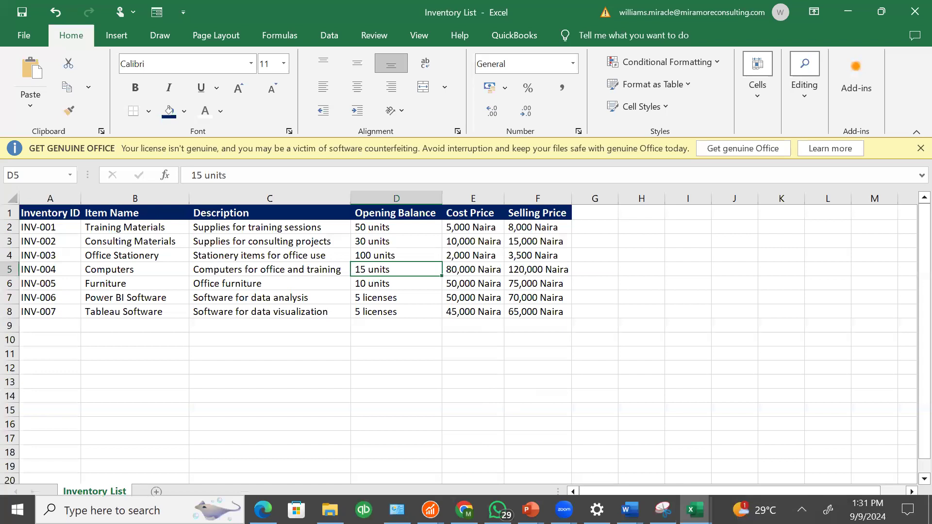
mouse_move(529, 510)
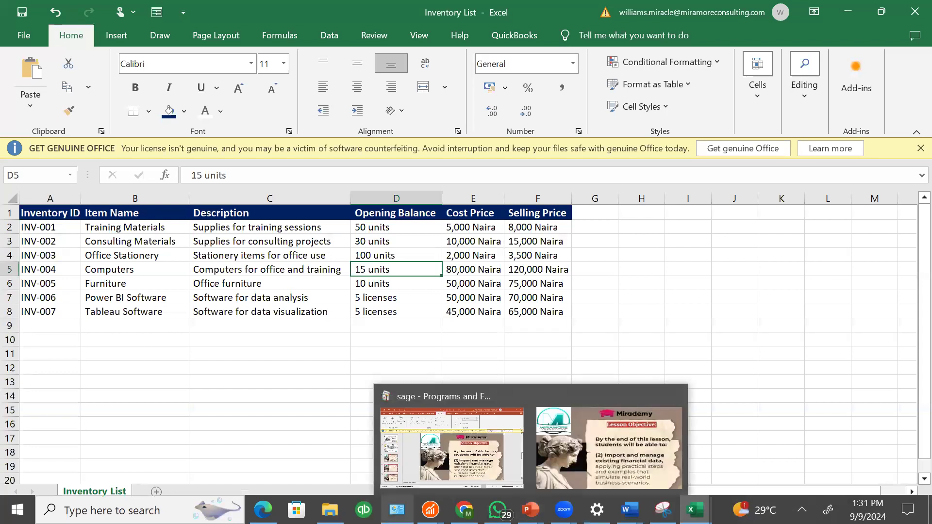
mouse_move(430, 510)
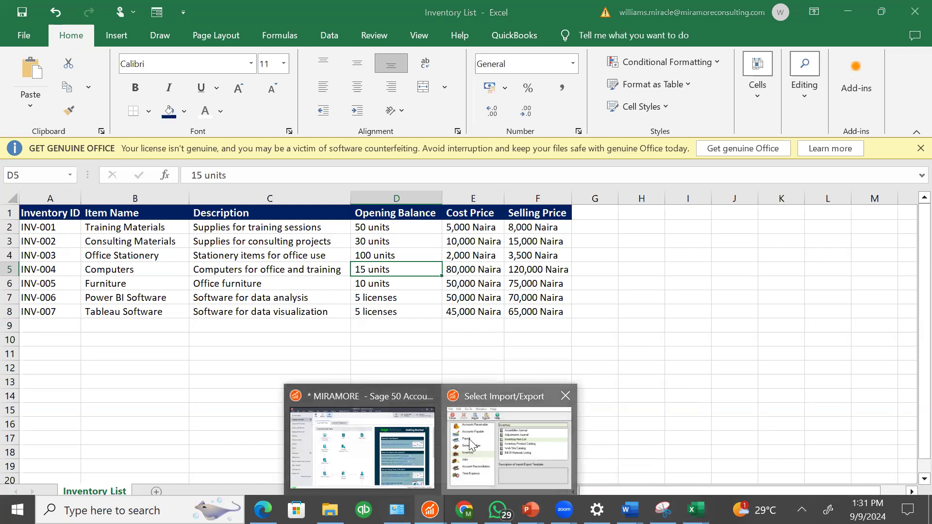
left_click(469, 439)
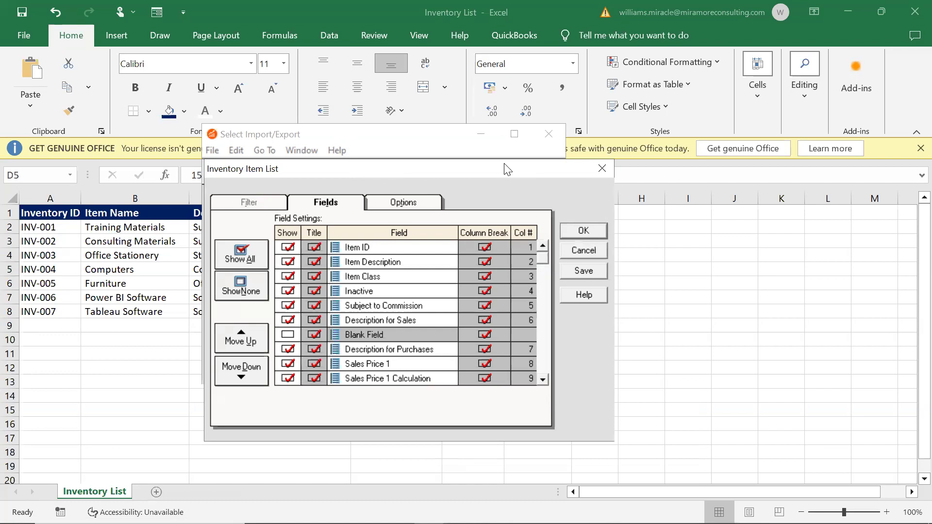
left_click_drag(507, 170, 517, 135)
left_click(255, 256)
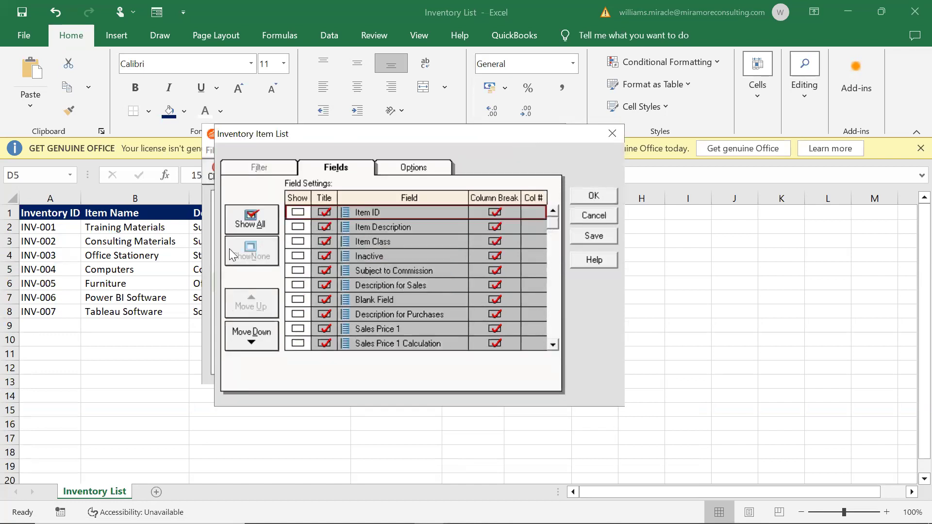
left_click(298, 213)
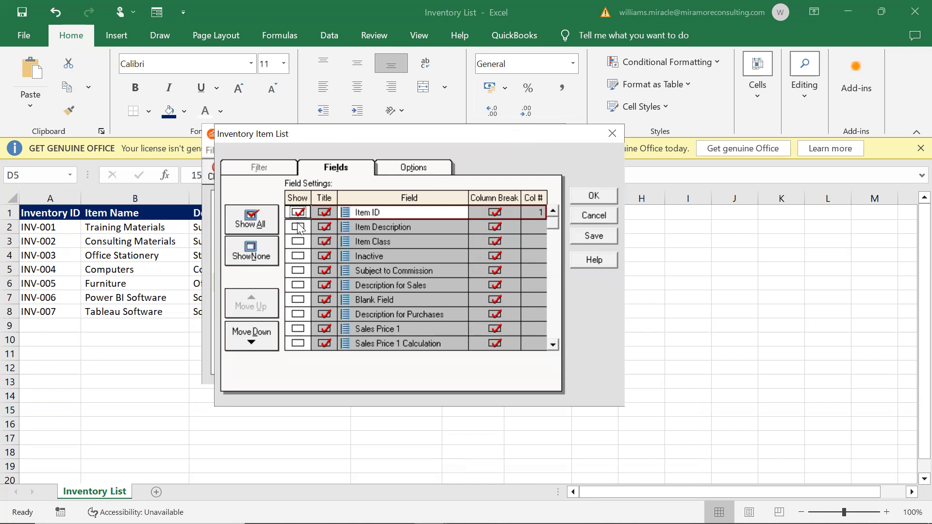
left_click(298, 227)
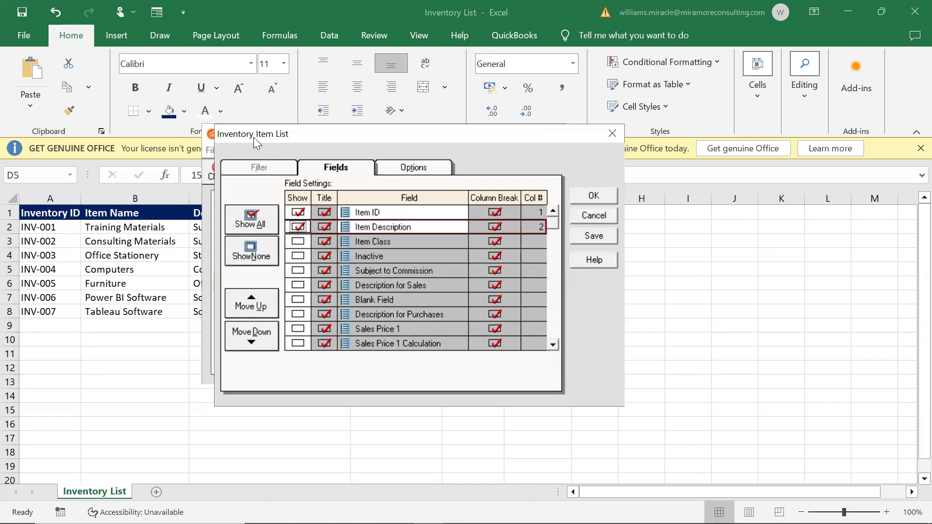
left_click_drag(255, 142, 404, 156)
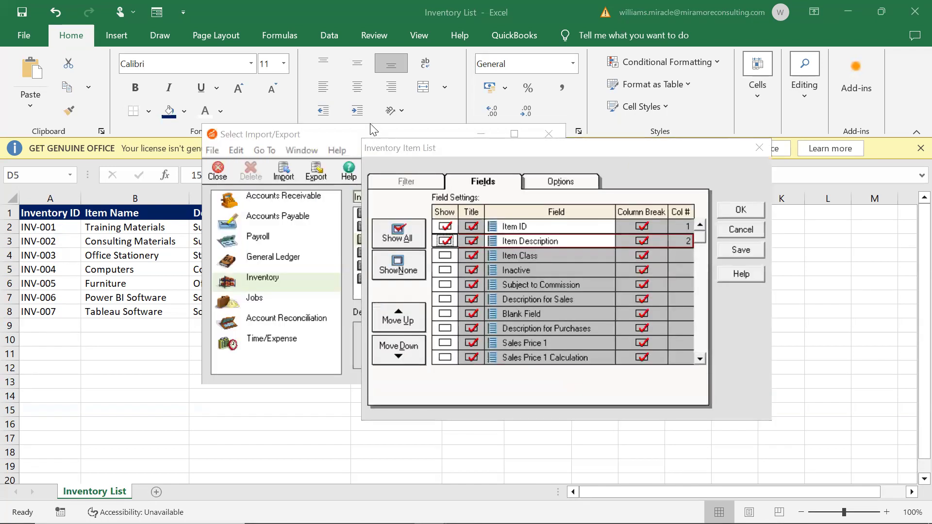
left_click(412, 140)
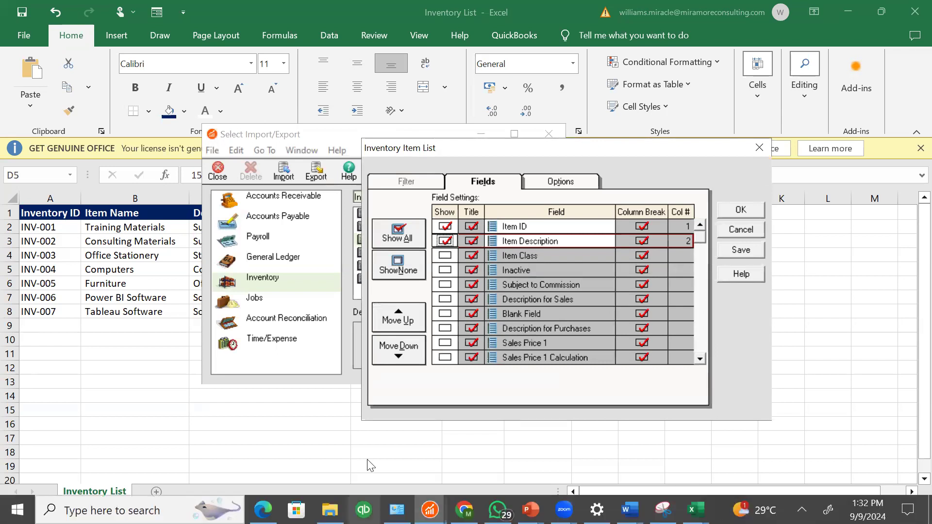
Step: Check the Inventory ID, Item Name and Description headings in the Excel Inventory List, and return to the Sage 50 import settings
left_click(176, 227)
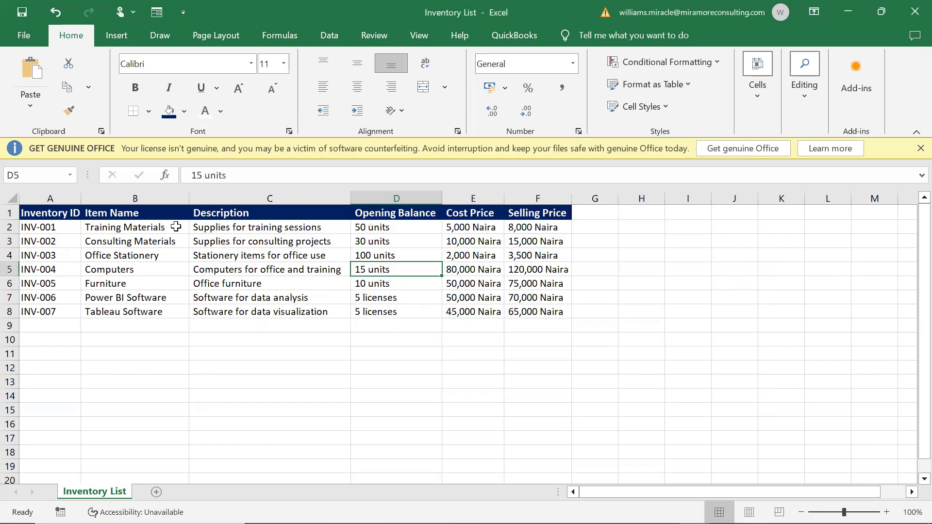
left_click(67, 215)
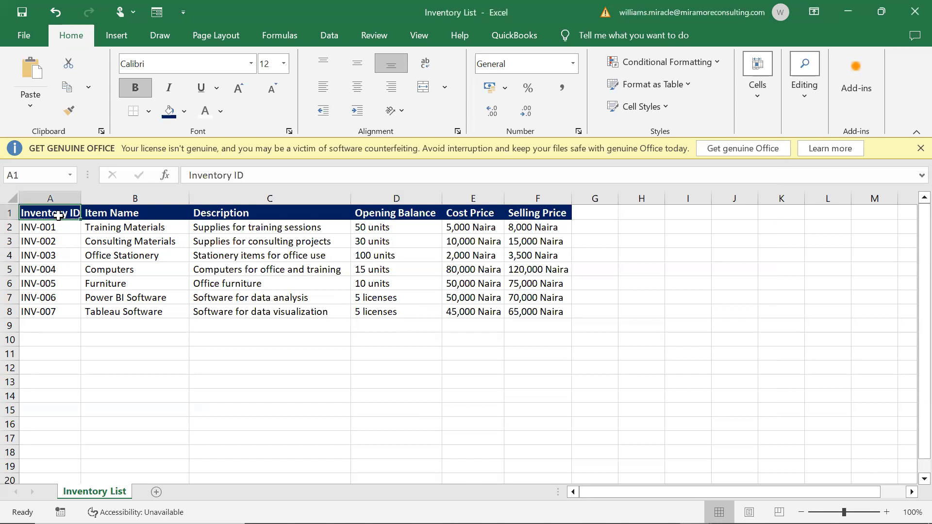
left_click(134, 209)
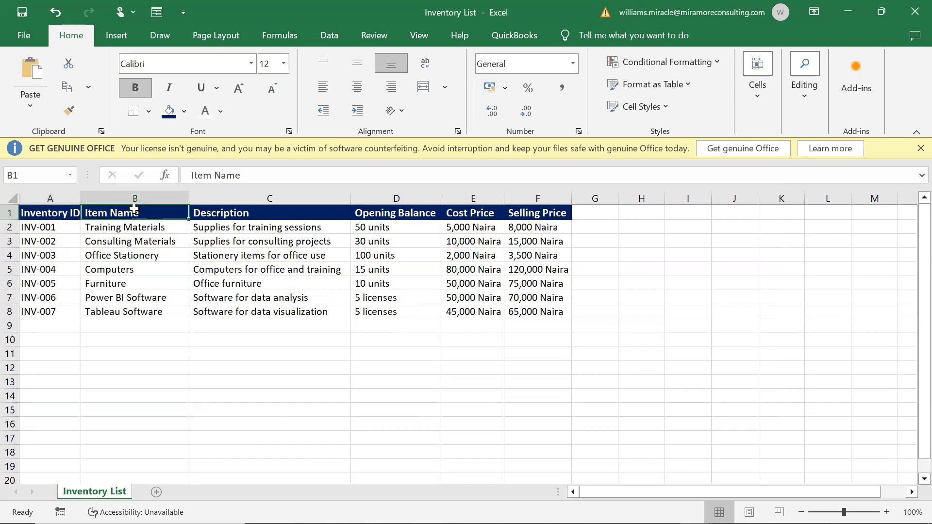
left_click(313, 218)
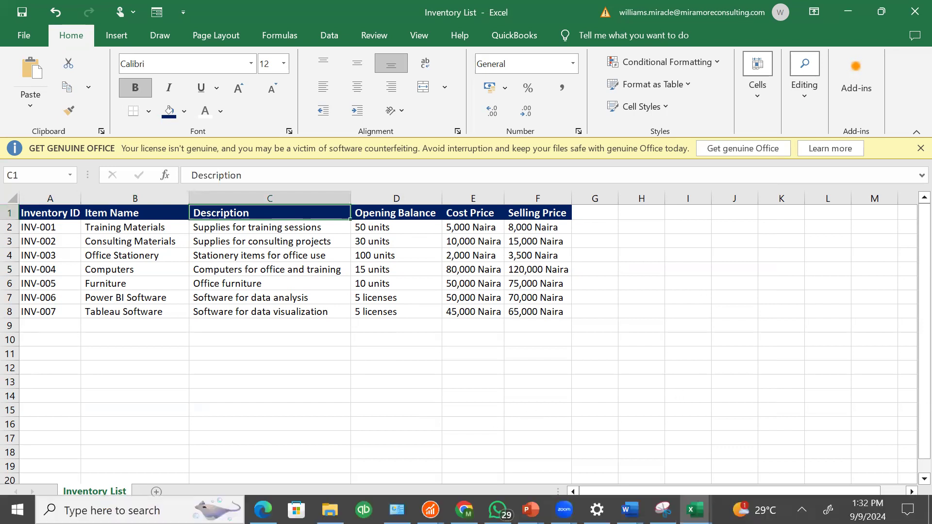
mouse_move(429, 510)
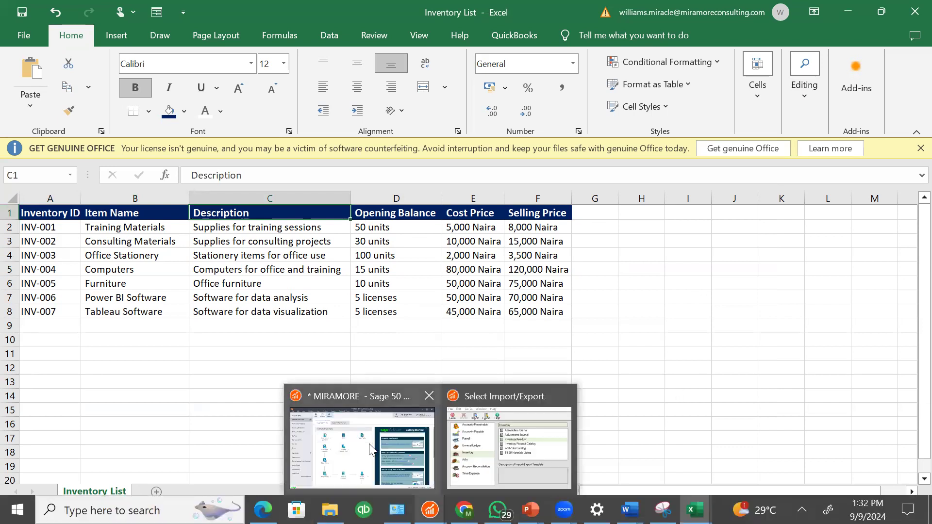
left_click(509, 447)
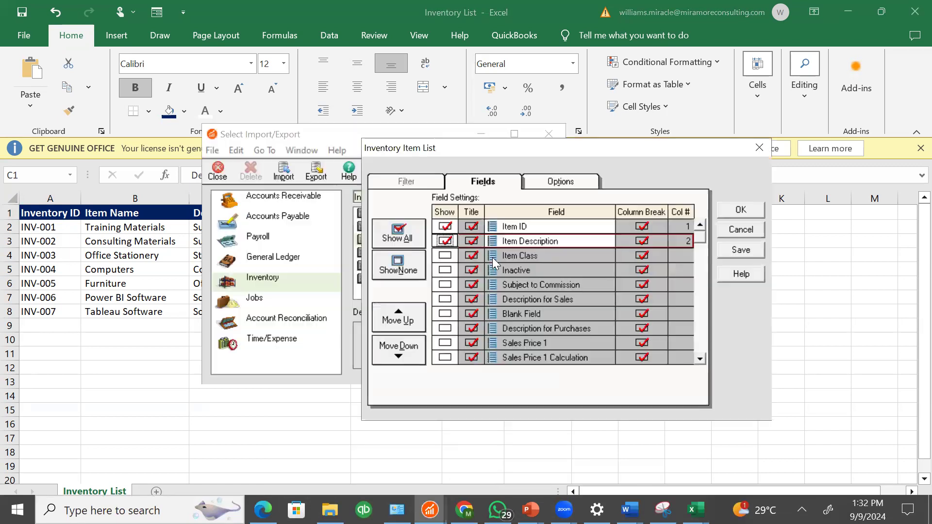
Step: Close the import settings, move the Select Import/Export window clear of the worksheet data, and reopen the Inventory Item List import
left_click(758, 147)
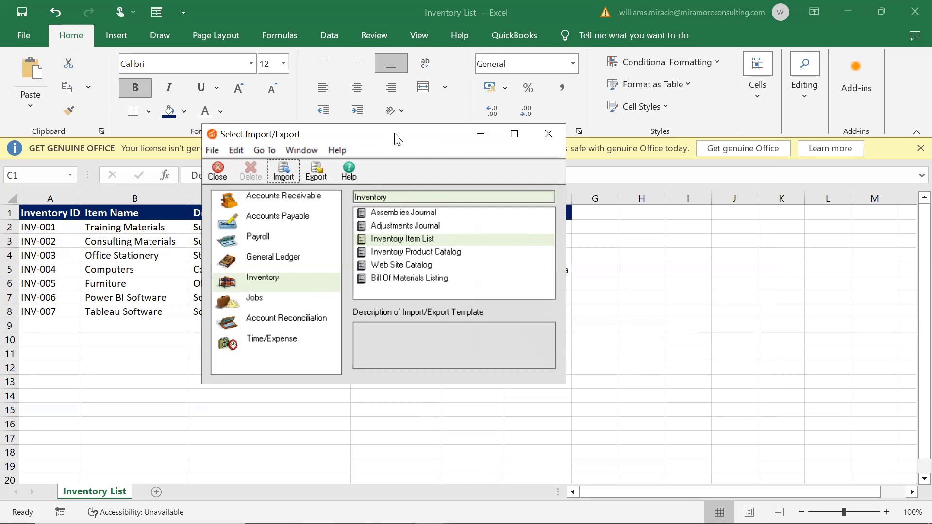
left_click_drag(397, 140, 536, 366)
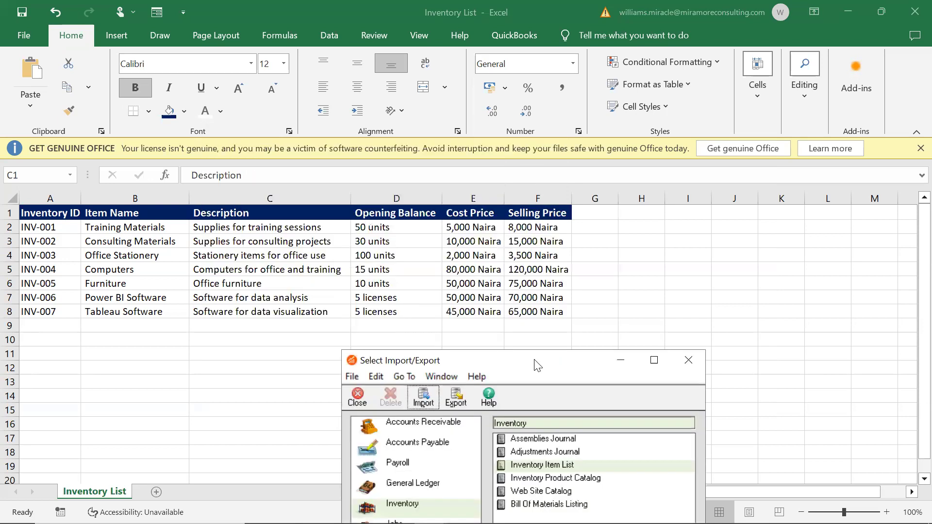
left_click(531, 467)
left_click(424, 397)
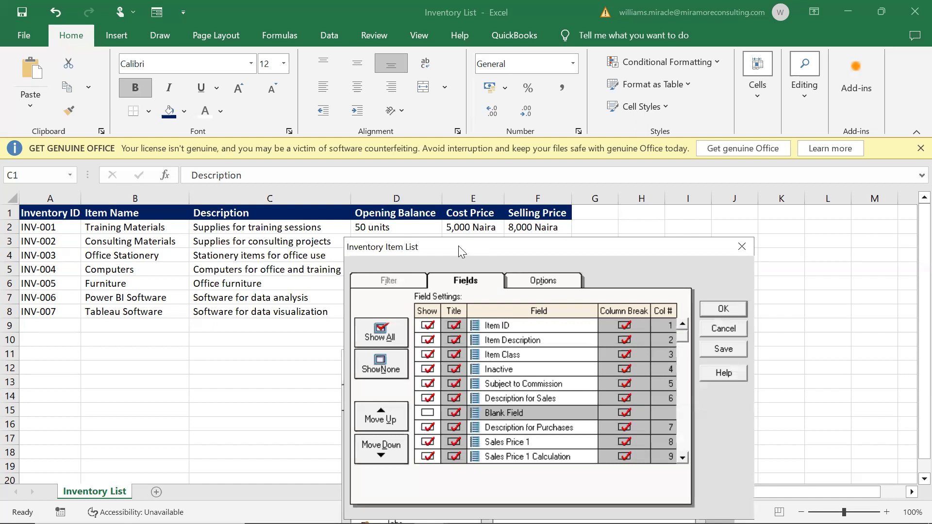
Step: Clear all shown import fields, and show only Item ID and Item Description
left_click_drag(458, 246, 464, 250)
left_click(402, 382)
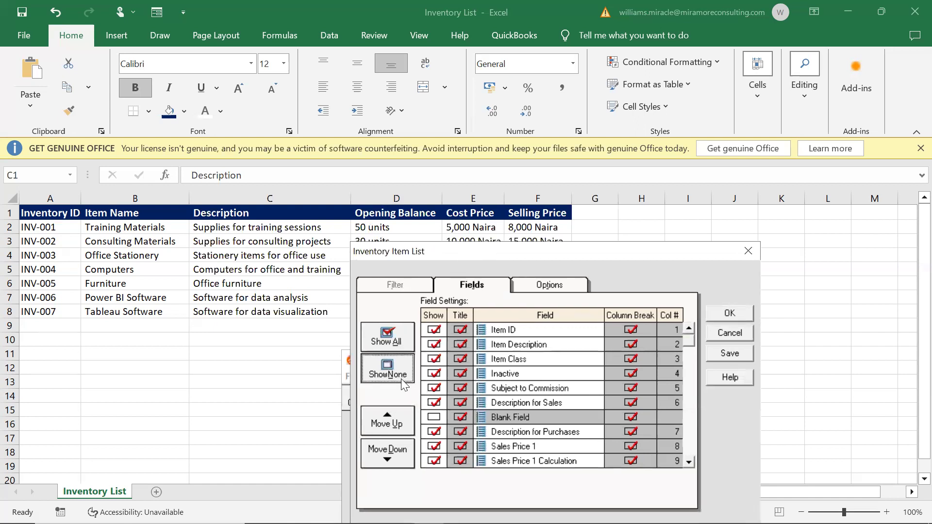
left_click(436, 332)
left_click(437, 345)
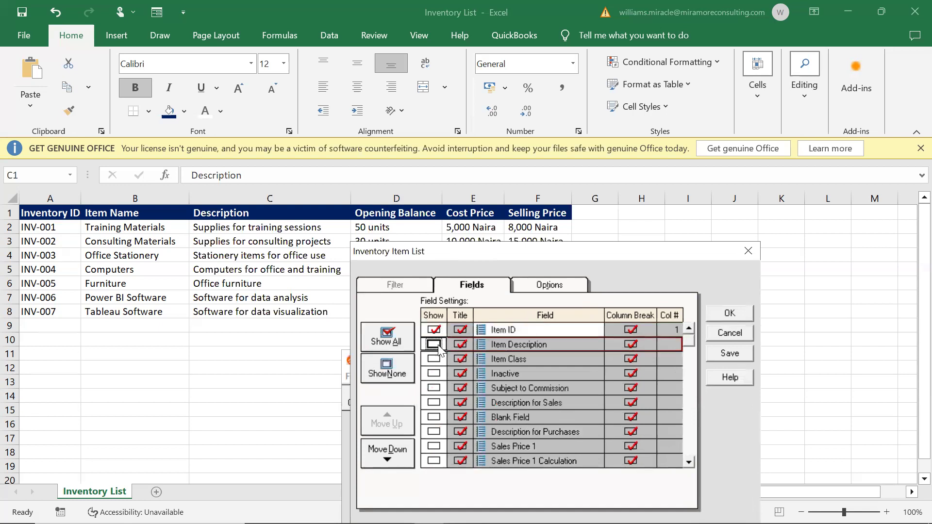
Step: Switch to the Inventory List workbook in Excel and change the heading in cell A1 to "Item ID"
left_click(200, 254)
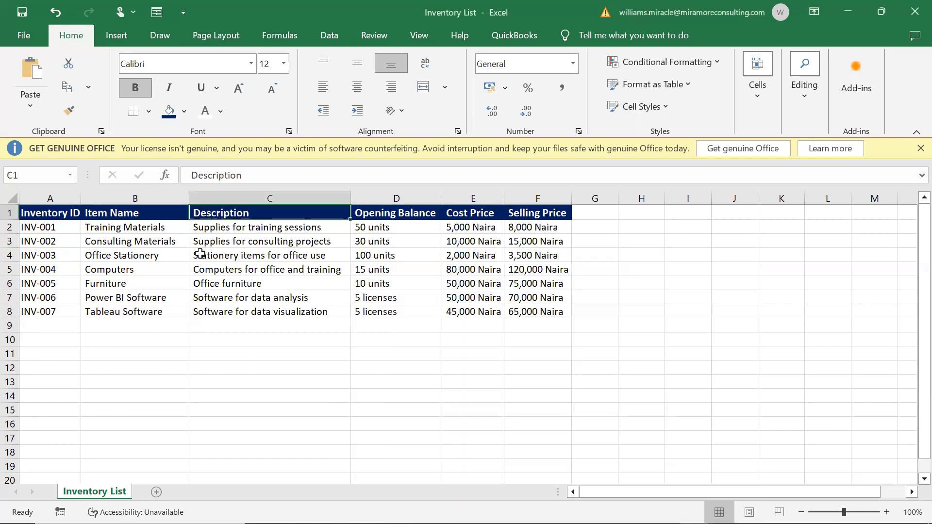
left_click(60, 213)
left_click(233, 172)
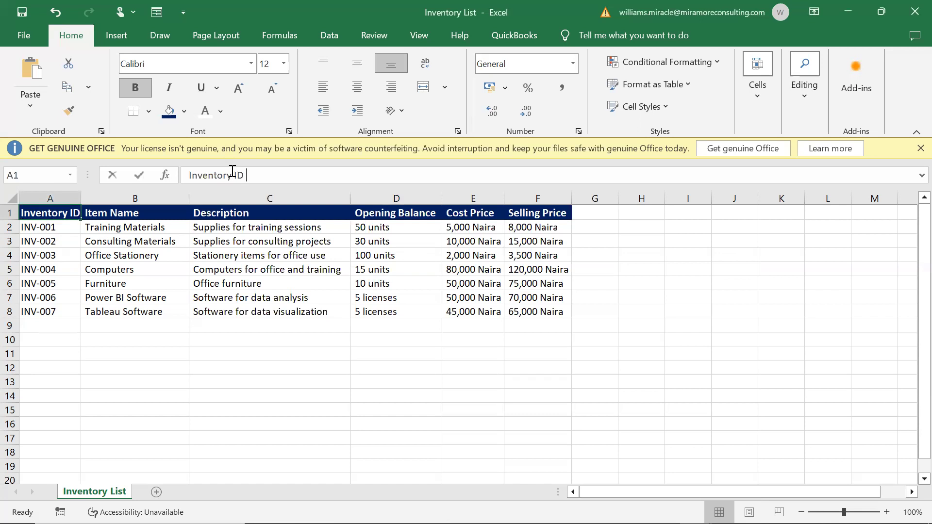
left_click_drag(233, 171, 187, 174)
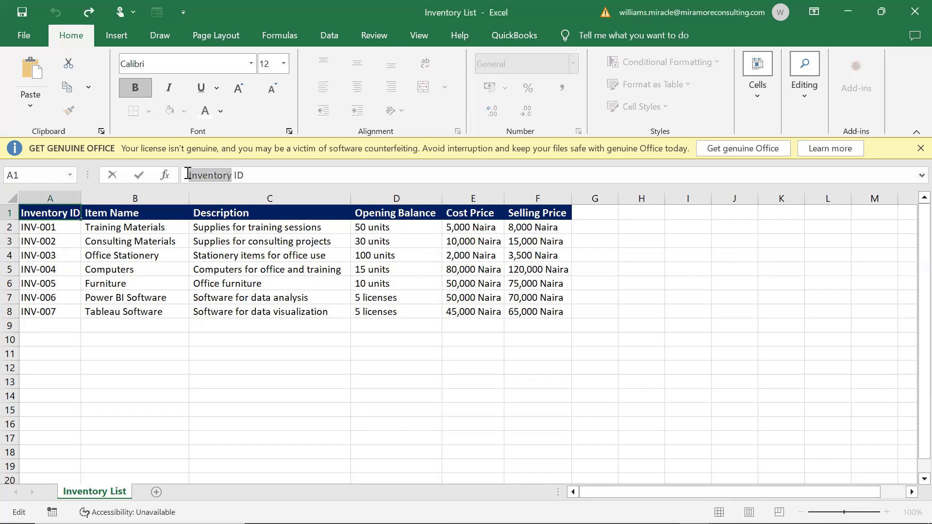
type("Item")
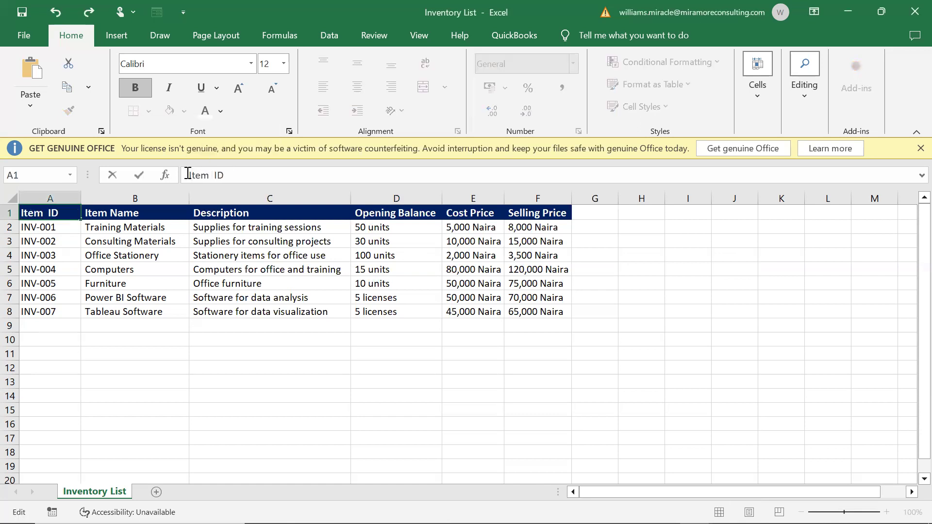
key("BackSpace")
left_click(220, 212)
Step: Delete the whole Description column from the Inventory List sheet
left_click(141, 214)
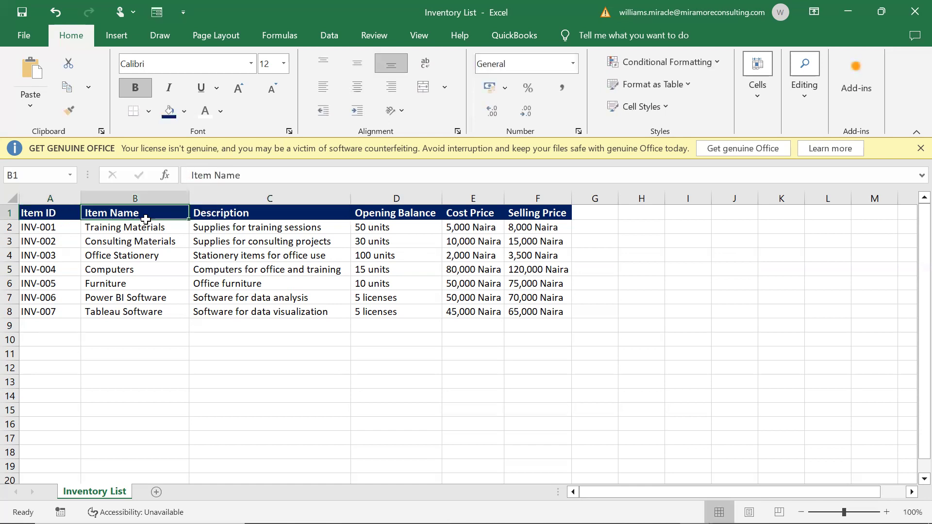
left_click(229, 212)
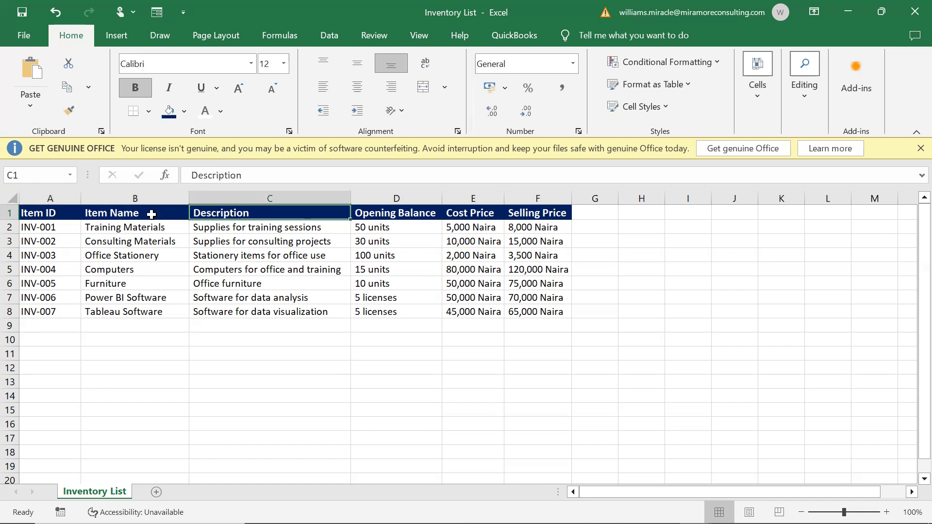
left_click_drag(147, 197, 220, 211)
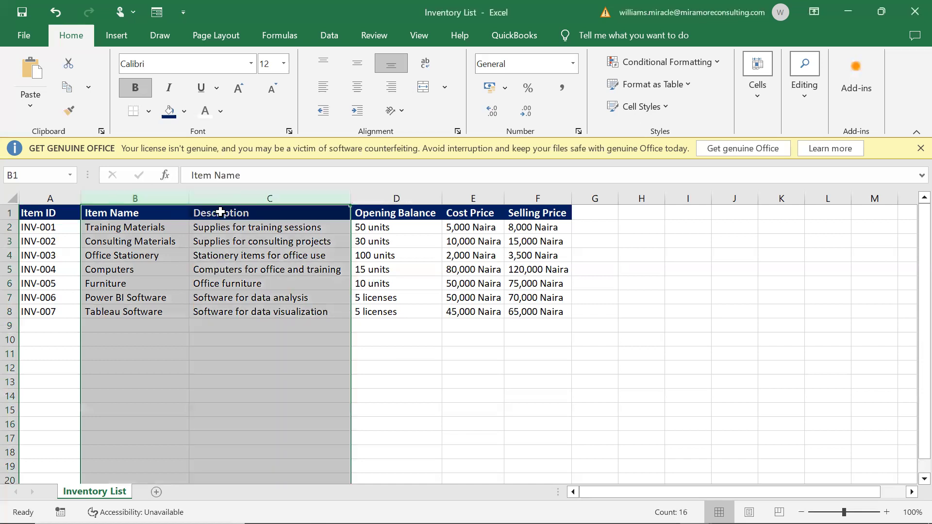
left_click(220, 212)
left_click(219, 194)
right_click(219, 194)
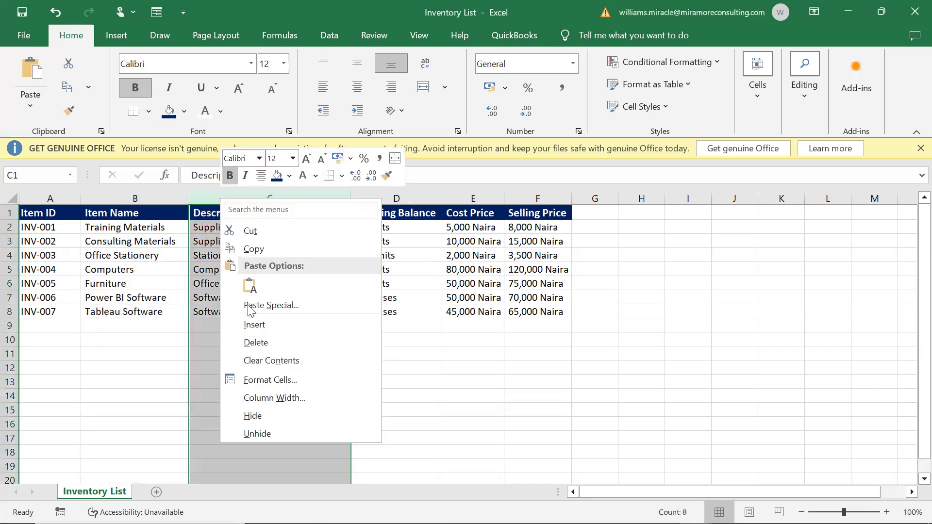
left_click(250, 342)
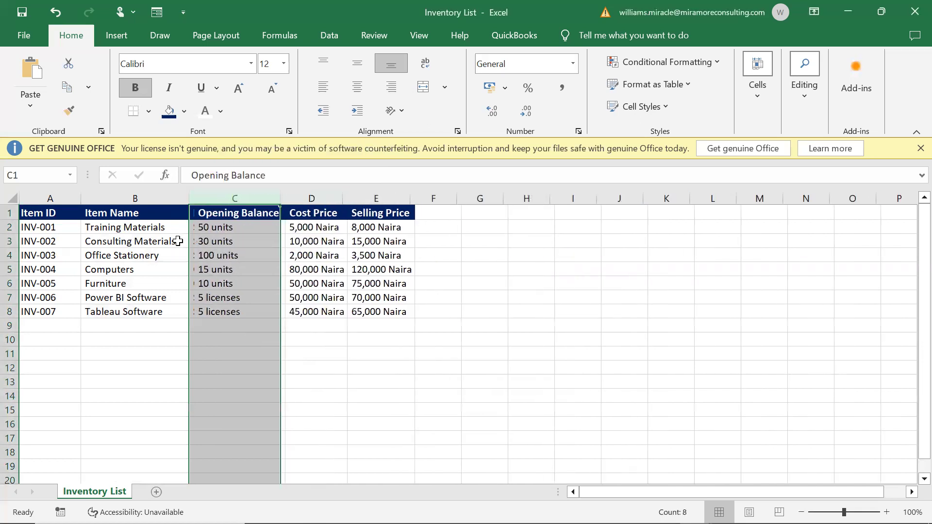
Step: Change the heading in cell B1 to "Item Description" and return to the Inventory Item List import settings in Sage 50
double_click(156, 215)
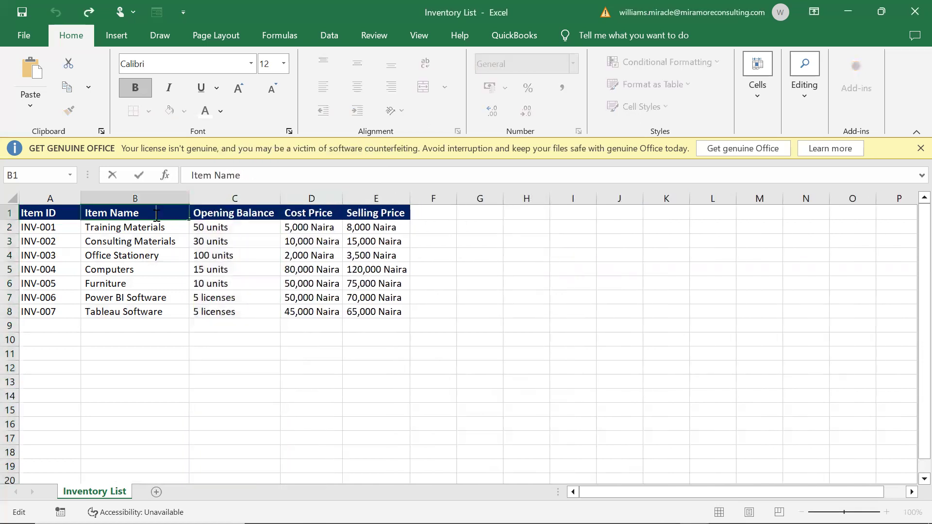
key("BackSpace")
key("BackSpace")
key("BackSpace")
key("BackSpace")
key("BackSpace")
type("Descriptiong")
key("BackSpace")
key("Tab")
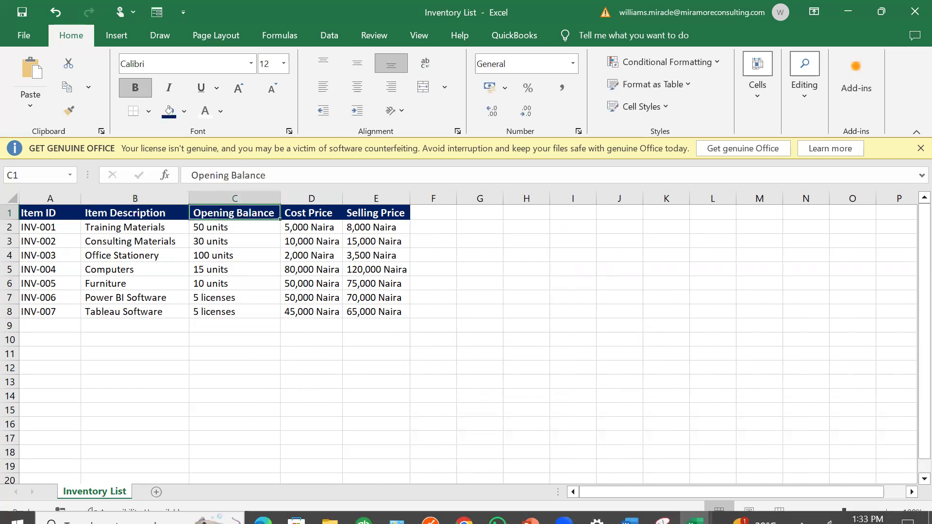
mouse_move(429, 510)
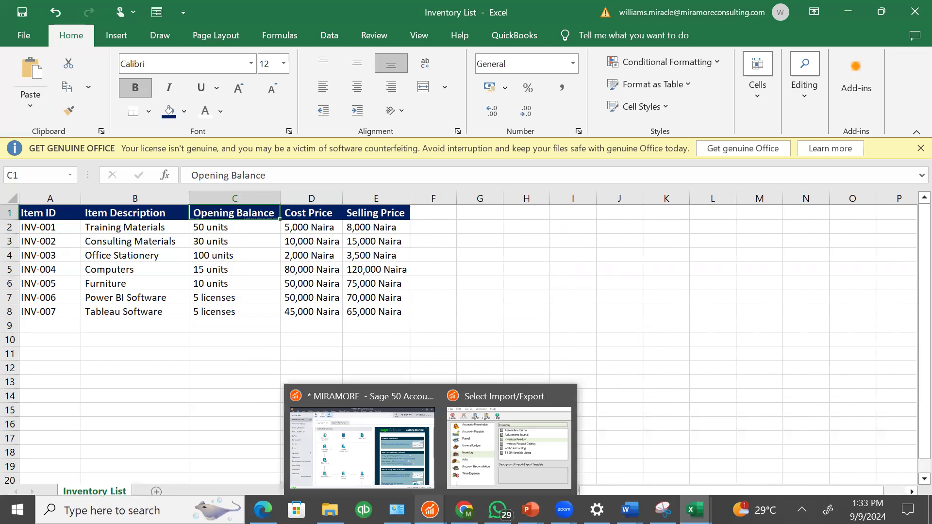
left_click(460, 478)
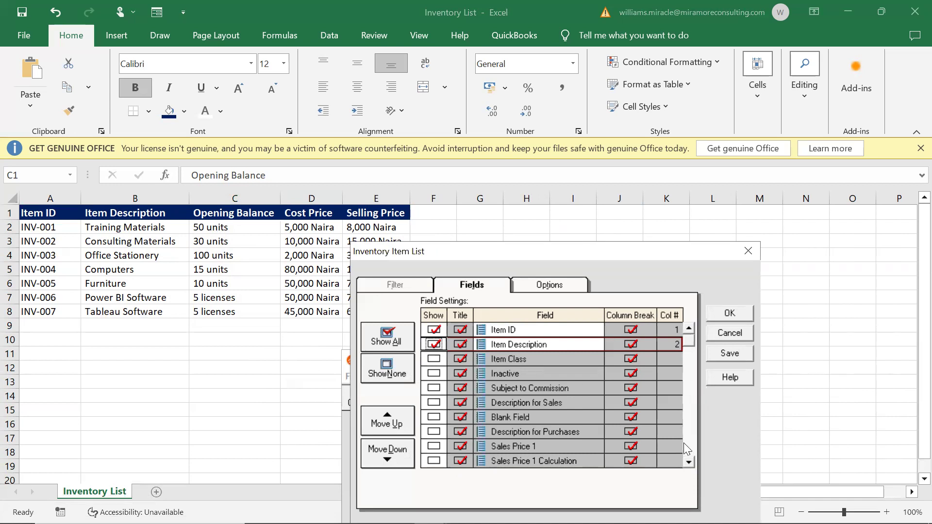
Step: Show the Quantity On Hand field in the Inventory Item List import fields
left_click(689, 460)
left_click(689, 460)
left_click(689, 459)
left_click(689, 460)
left_click(690, 460)
left_click(690, 460)
left_click(689, 460)
left_click(689, 460)
left_click(690, 460)
left_click(690, 460)
left_click(689, 460)
left_click(689, 460)
left_click(689, 460)
left_click(689, 460)
left_click(690, 460)
left_click(690, 460)
left_click(690, 460)
left_click(689, 460)
left_click(690, 460)
left_click(690, 460)
left_click(690, 460)
left_click(690, 460)
left_click(689, 460)
left_click(689, 459)
left_click(690, 460)
left_click(689, 460)
left_click(690, 460)
left_click(690, 460)
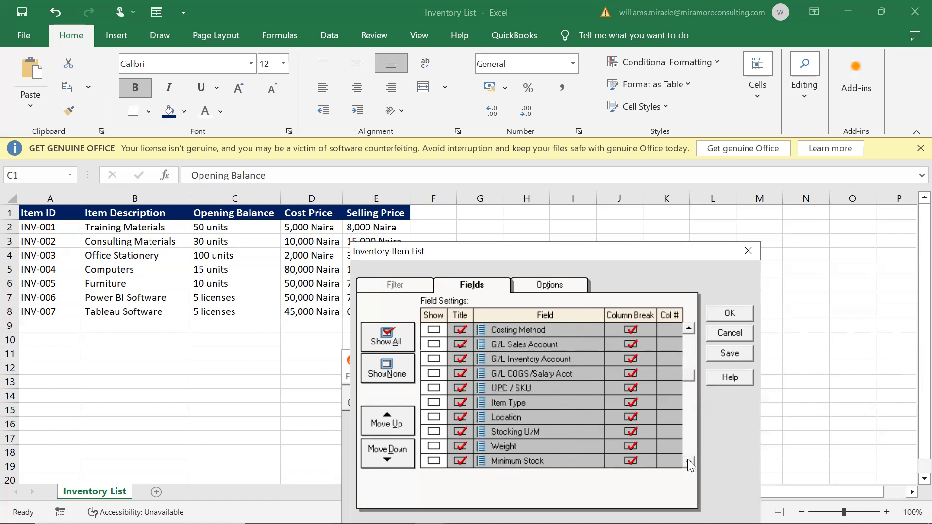
left_click(687, 460)
left_click(688, 460)
left_click(687, 460)
left_click(688, 460)
left_click(688, 461)
left_click(688, 461)
left_click(688, 461)
left_click(688, 461)
left_click(688, 461)
left_click(688, 460)
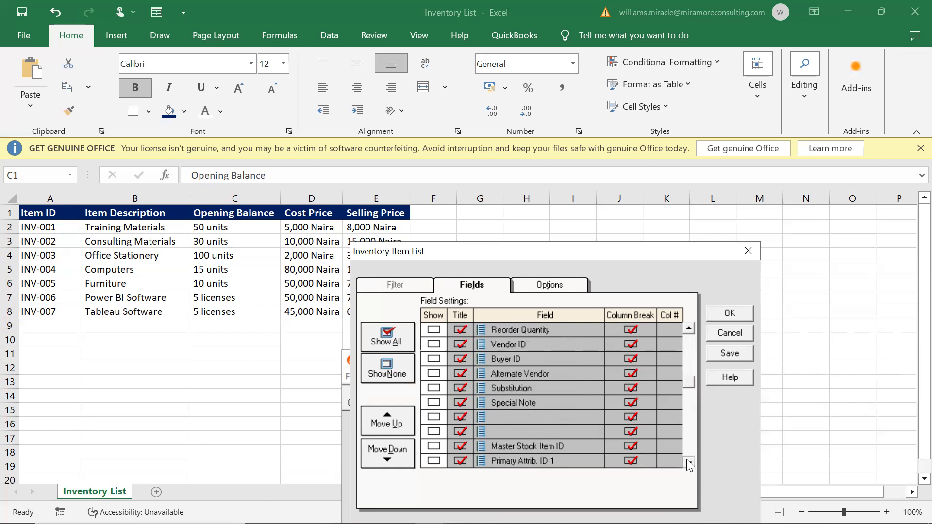
left_click(688, 461)
left_click(688, 461)
left_click(688, 461)
left_click(688, 461)
left_click(688, 461)
left_click(688, 461)
left_click(688, 461)
left_click(688, 461)
left_click(688, 461)
left_click(688, 461)
left_click(688, 461)
left_click(688, 461)
left_click(688, 461)
left_click(688, 461)
left_click(688, 461)
left_click(688, 461)
left_click(688, 461)
left_click(688, 460)
left_click(688, 461)
left_click(688, 461)
left_click(688, 461)
left_click(688, 461)
left_click(688, 461)
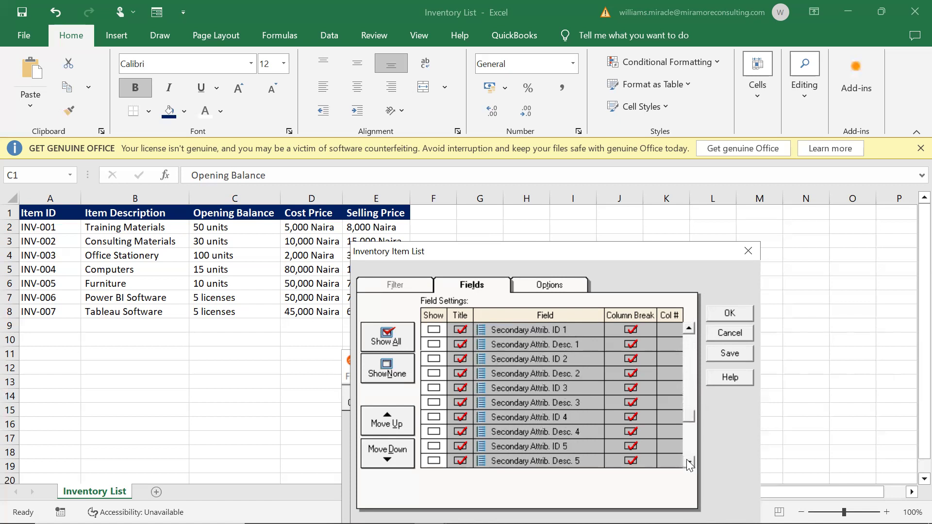
left_click(689, 462)
left_click(689, 462)
left_click(689, 462)
left_click(688, 462)
left_click(689, 462)
left_click(689, 462)
left_click(689, 462)
left_click(689, 462)
left_click(689, 462)
left_click(689, 462)
left_click(689, 462)
left_click(689, 462)
left_click(689, 462)
left_click(689, 462)
left_click(689, 462)
left_click(689, 462)
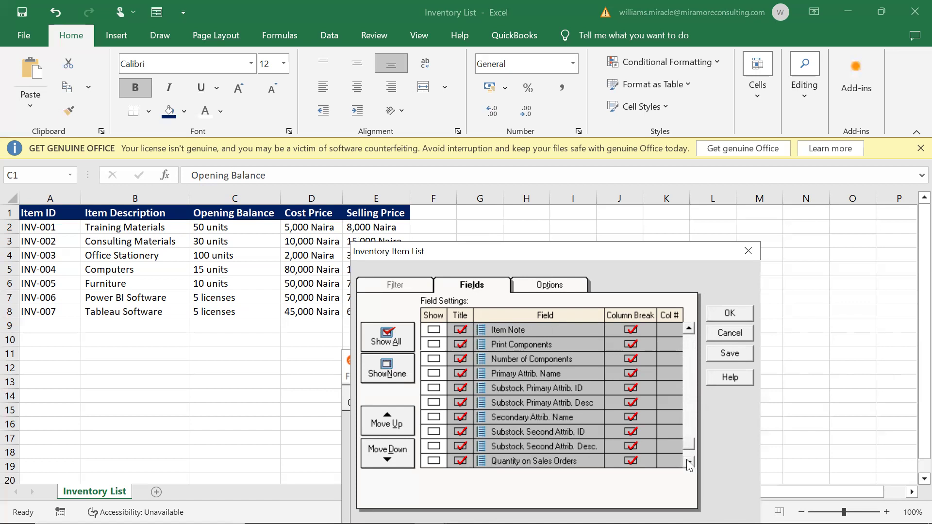
left_click(689, 462)
left_click(689, 462)
left_click(689, 461)
left_click(689, 462)
left_click(689, 461)
left_click(689, 462)
left_click(689, 462)
left_click(689, 462)
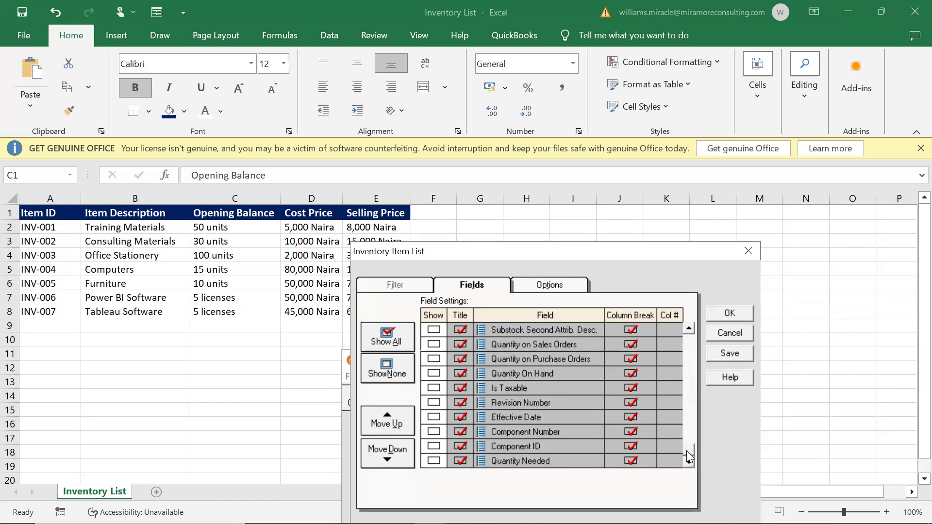
left_click(434, 374)
left_click(434, 374)
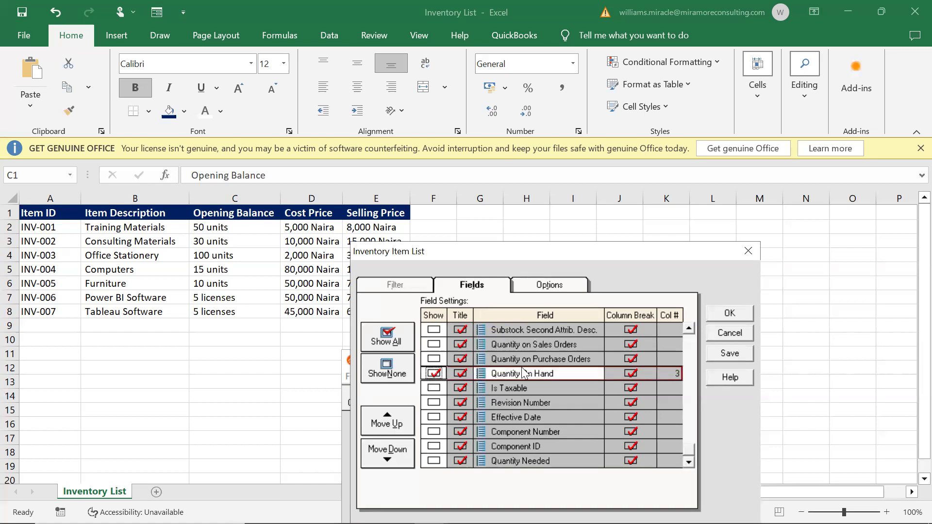
Step: Switch to the Inventory List workbook in Excel and change the heading in cell C1 to "Quantity On Hand"
left_click(254, 213)
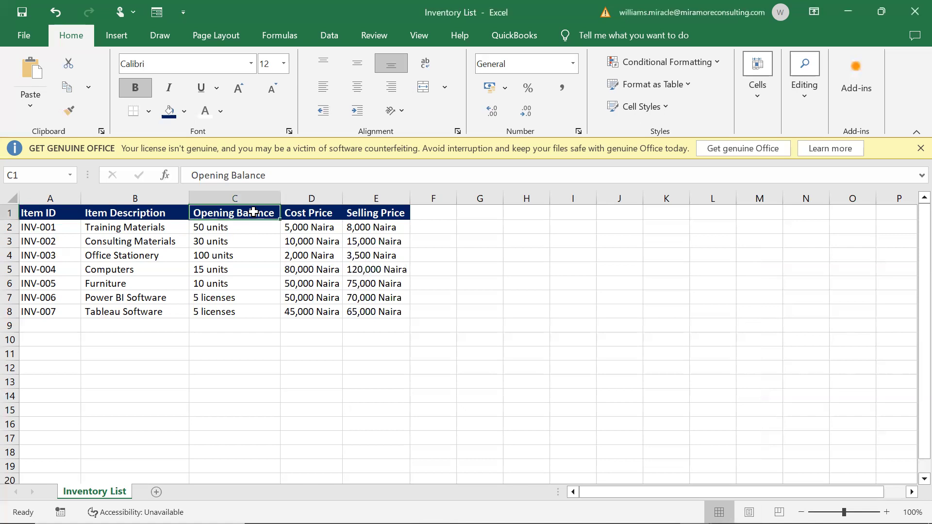
type("Quantity on Hnad")
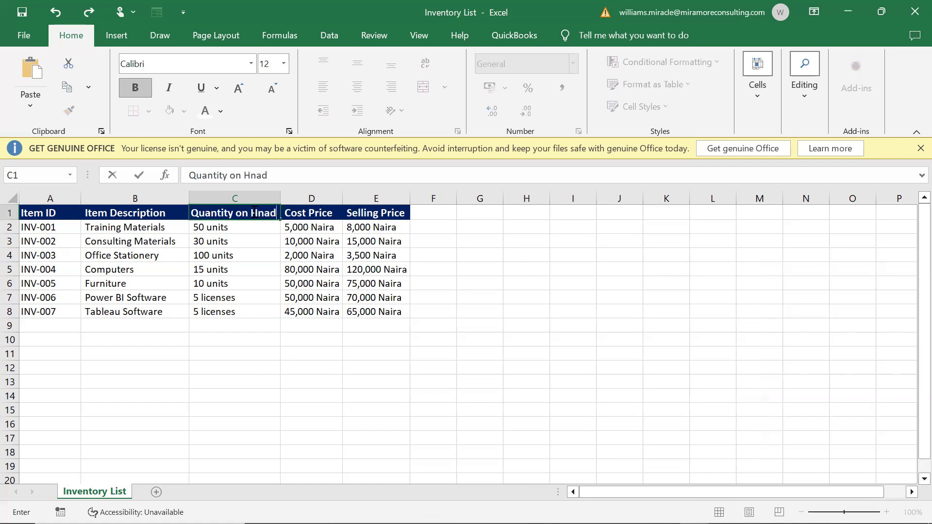
key("BackSpace")
key("BackSpace")
key("BackSpace")
type("and")
key("alt+Tab")
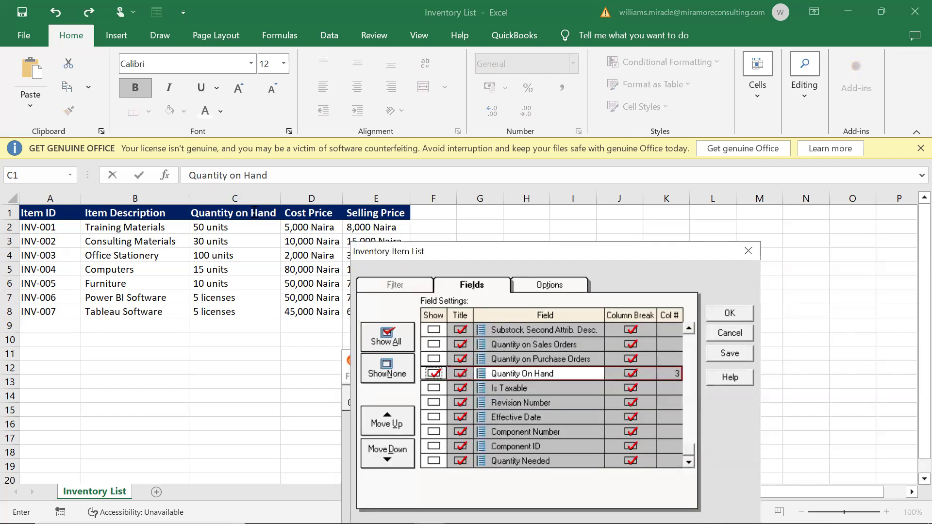
key("alt+Tab")
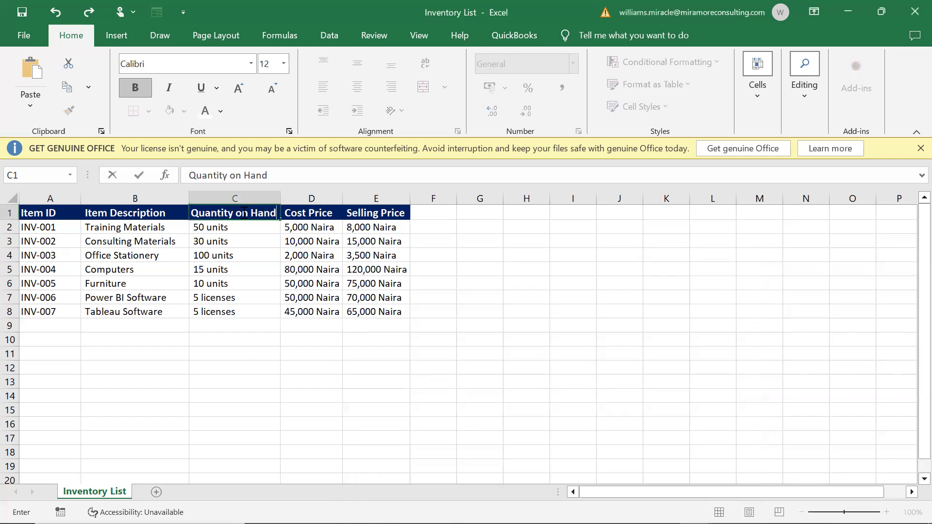
key("BackSpace")
type("O")
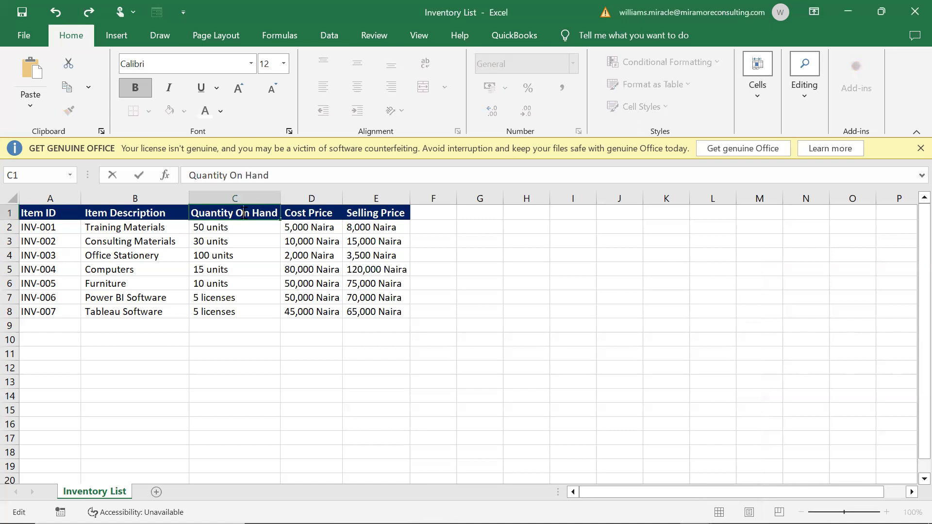
Step: Remove the unit text from the Training Materials quantity in cell C2, leaving only 50
left_click(253, 228)
double_click(254, 228)
key("BackSpace")
key("BackSpace")
key("BackSpace")
key("BackSpace")
key("BackSpace")
key("BackSpace")
key("BackSpace")
key("BackSpace")
key("Return")
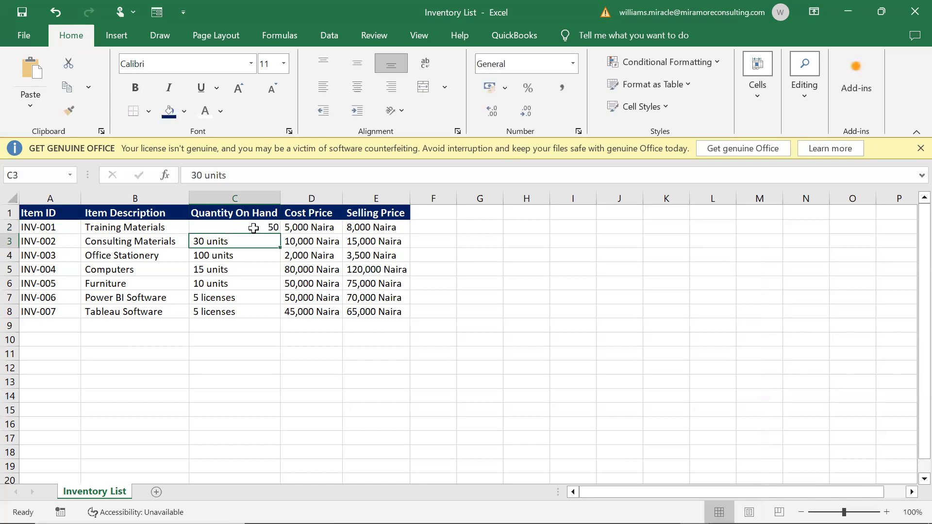
Step: Strip the word "units" from the Consulting Materials quantity in cell C3 so it contains just 30
double_click(243, 242)
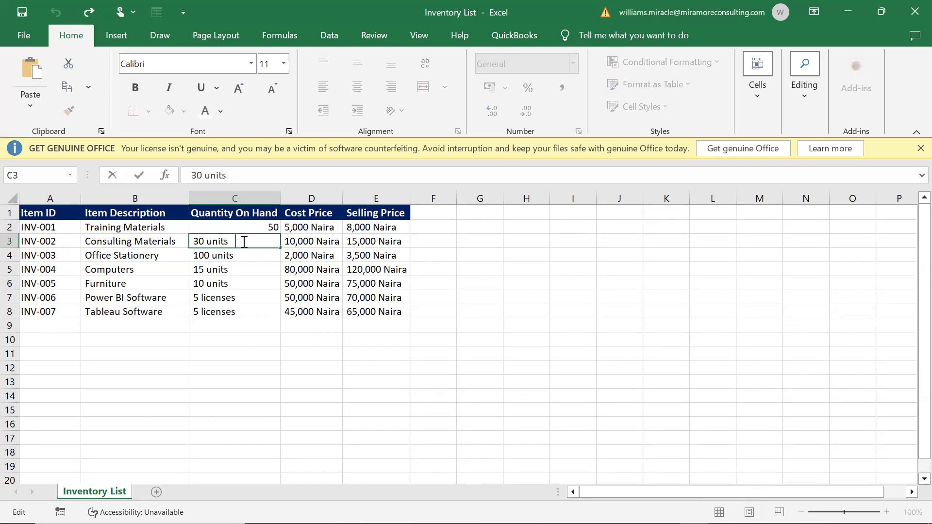
key("BackSpace")
key("BackSpace")
key("BackSpace")
key("BackSpace")
key("BackSpace")
key("BackSpace")
key("Return")
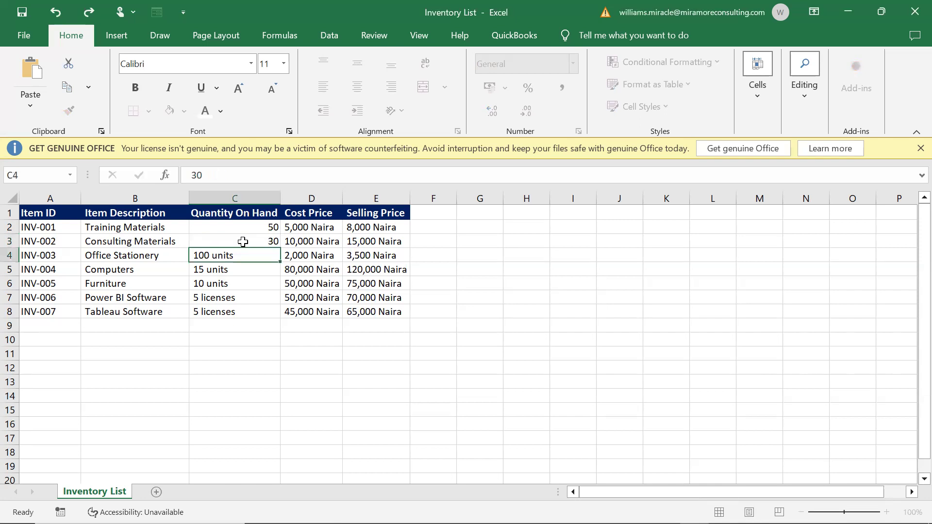
Step: Reduce the Office Stationery quantity in cell C4 to the plain number 100
double_click(237, 256)
key("BackSpace")
key("BackSpace")
key("BackSpace")
key("BackSpace")
key("BackSpace")
key("BackSpace")
key("Return")
Step: Reduce the Computers quantity in cell C5 to the plain number 15
double_click(240, 270)
key("BackSpace")
key("BackSpace")
key("BackSpace")
key("BackSpace")
key("BackSpace")
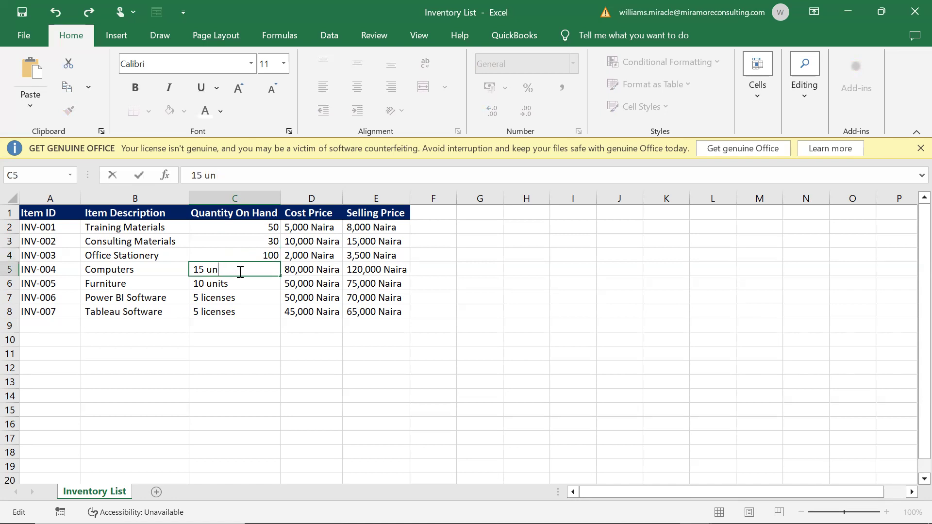
key("Return")
Step: Remove the word "units" from the Furniture quantity in cell C6, leaving only 10
double_click(237, 285)
key("BackSpace")
key("BackSpace")
key("BackSpace")
key("BackSpace")
key("BackSpace")
key("BackSpace")
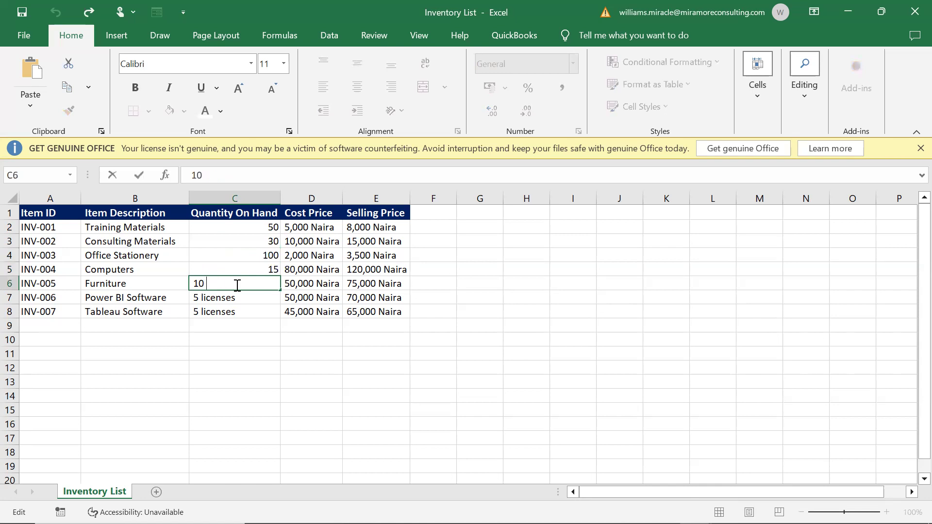
left_click(241, 297)
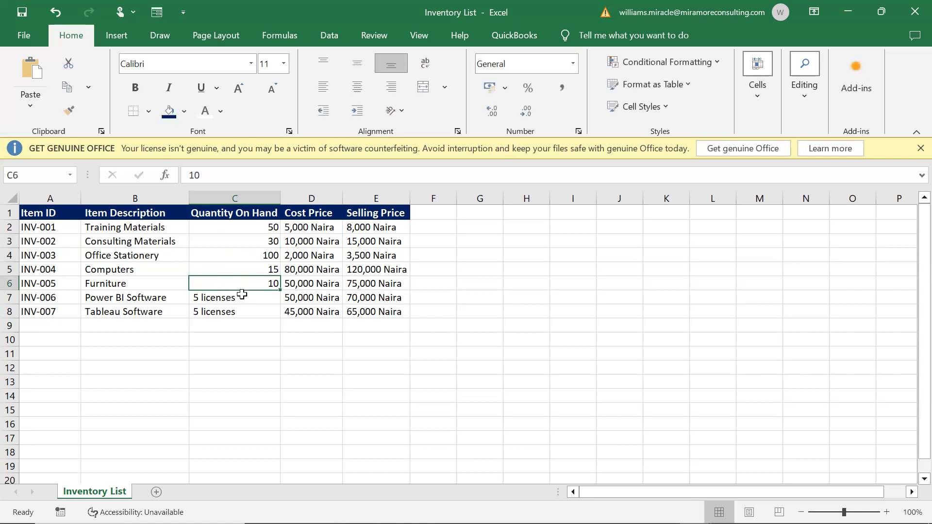
Step: Remove the word "licenses" from the Power BI Software quantity in cell C7, leaving only 5
double_click(243, 297)
key("BackSpace")
key("BackSpace")
key("BackSpace")
key("BackSpace")
key("BackSpace")
key("BackSpace")
key("BackSpace")
key("BackSpace")
key("BackSpace")
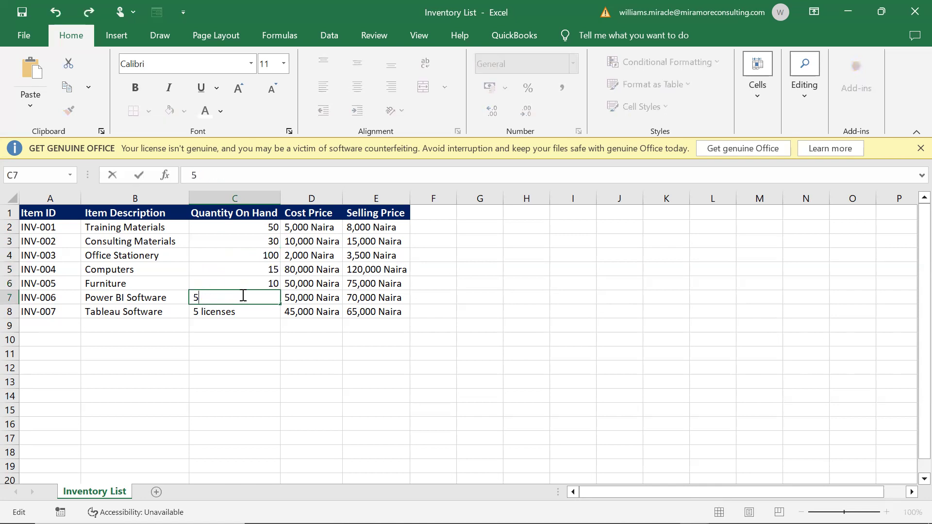
key("Return")
Step: Remove the word "licenses" from the Tableau Software quantity in cell C8, leaving only 5
double_click(243, 311)
key("BackSpace")
key("BackSpace")
key("BackSpace")
key("BackSpace")
key("BackSpace")
key("BackSpace")
key("BackSpace")
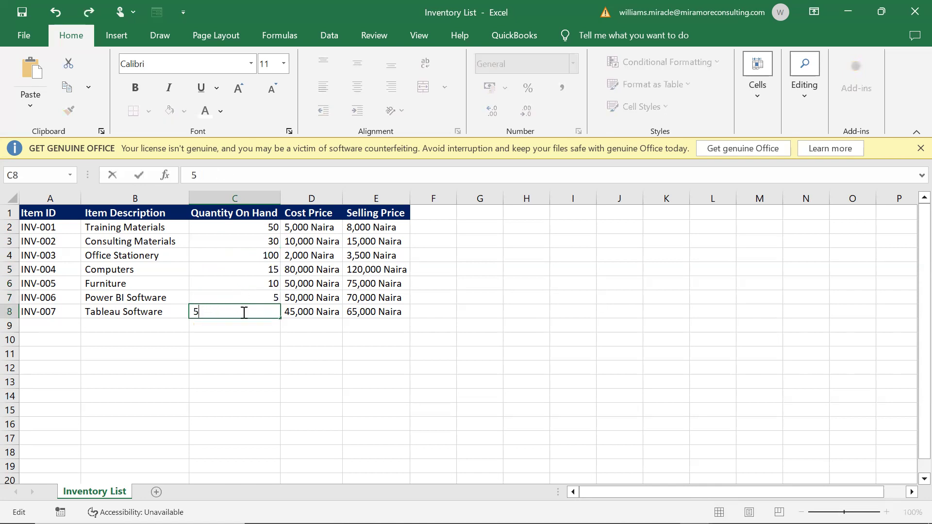
key("Return")
Step: Switch to Sage 50's Inventory Item List field settings and include the Last Unit Cost field
left_click(322, 227)
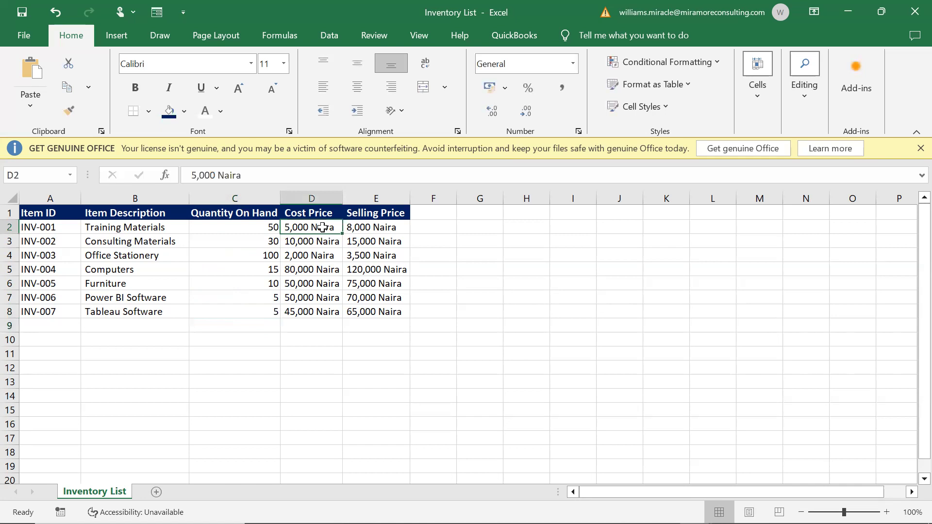
key("alt+Tab")
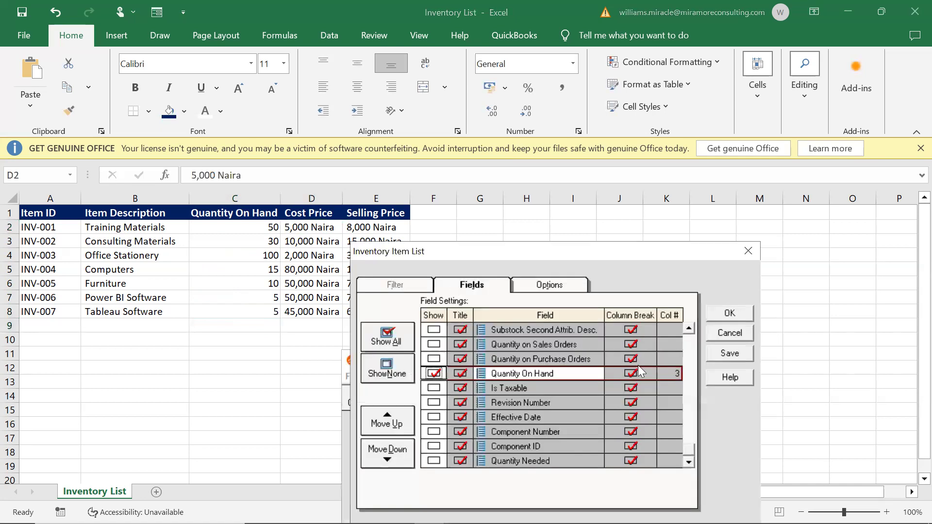
left_click_drag(686, 449, 686, 444)
left_click(689, 329)
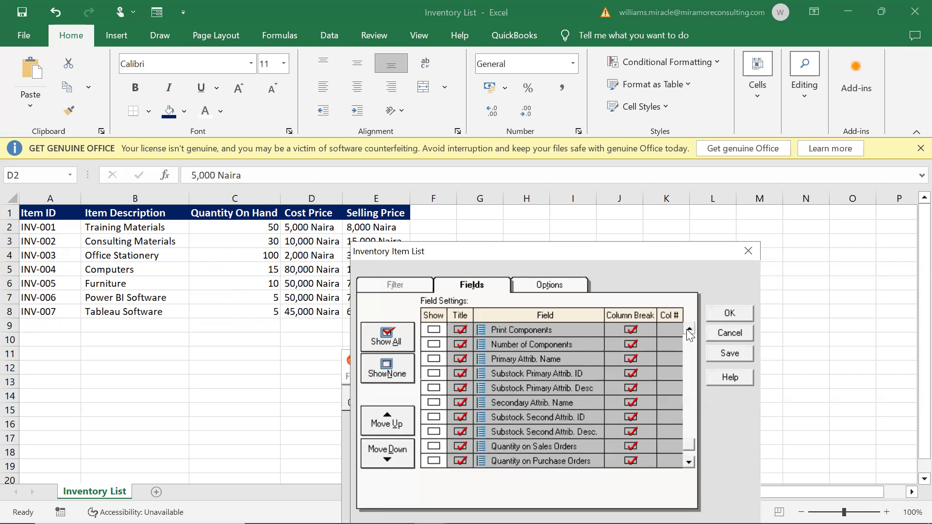
left_click_drag(686, 330, 687, 329)
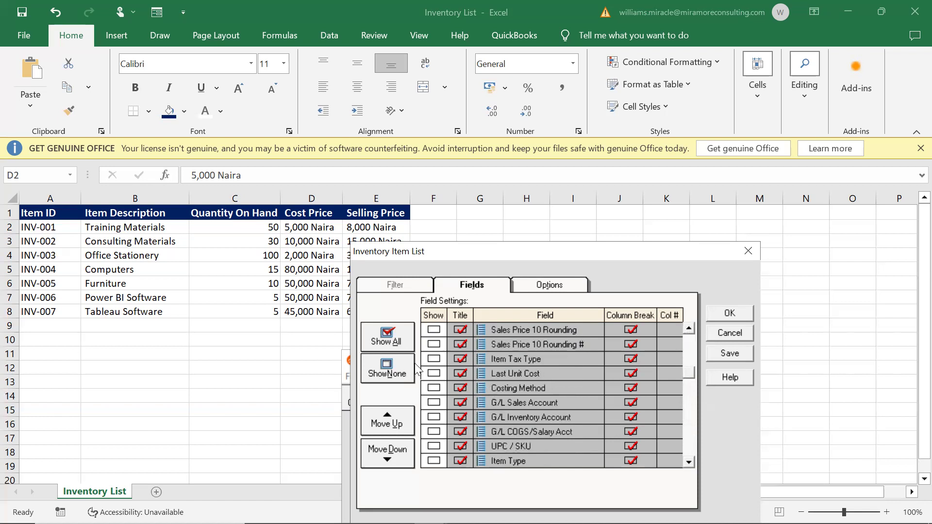
left_click_drag(687, 330, 688, 330)
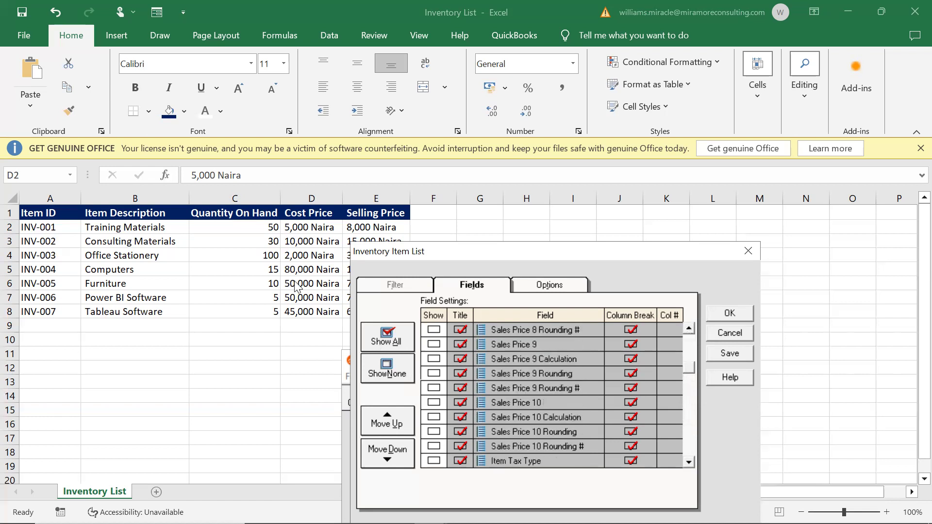
left_click_drag(688, 464, 689, 464)
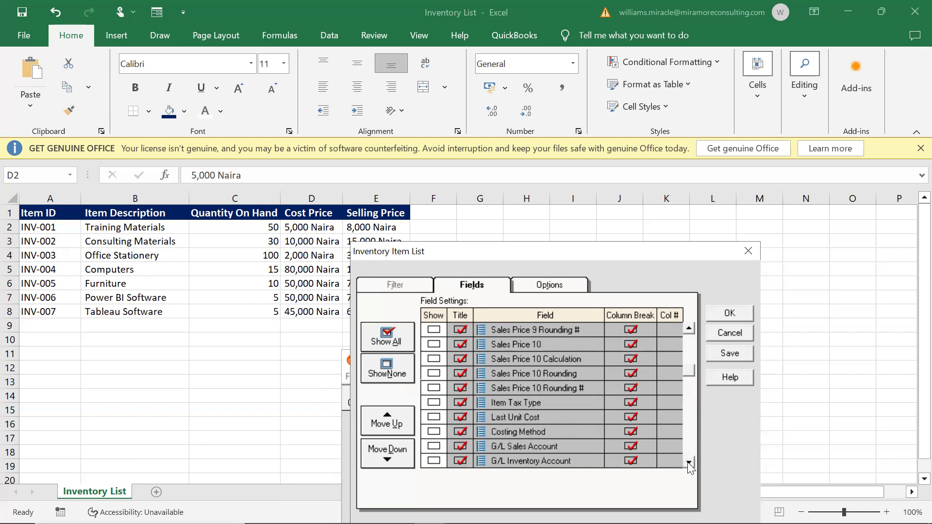
left_click(433, 417)
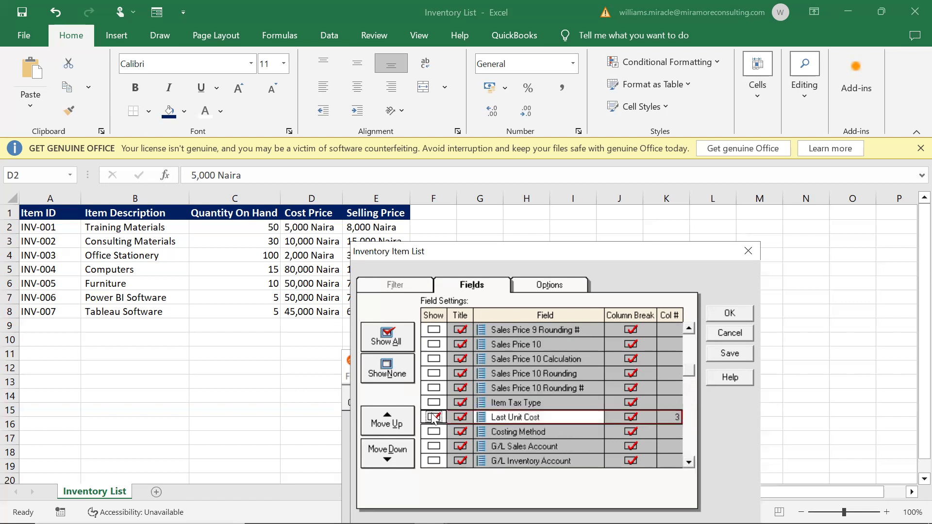
Step: Return to the Excel inventory list and rename the Cost Price heading in cell D1 as "Last Unit Cost"
left_click(305, 210)
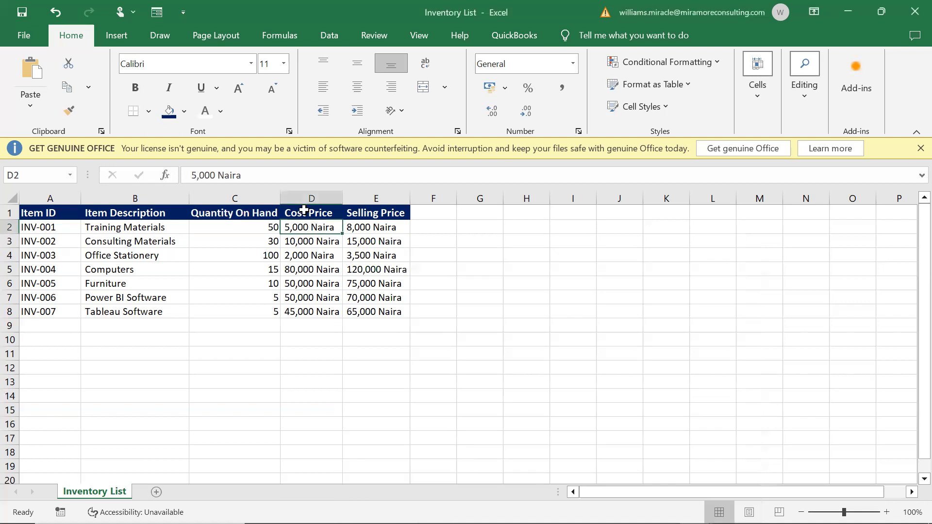
left_click(305, 210)
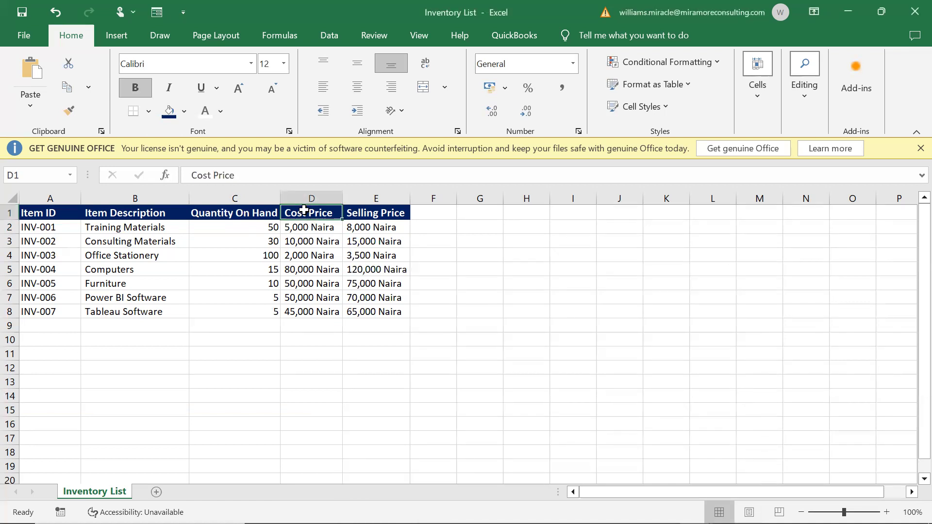
type("Last Unit Cost")
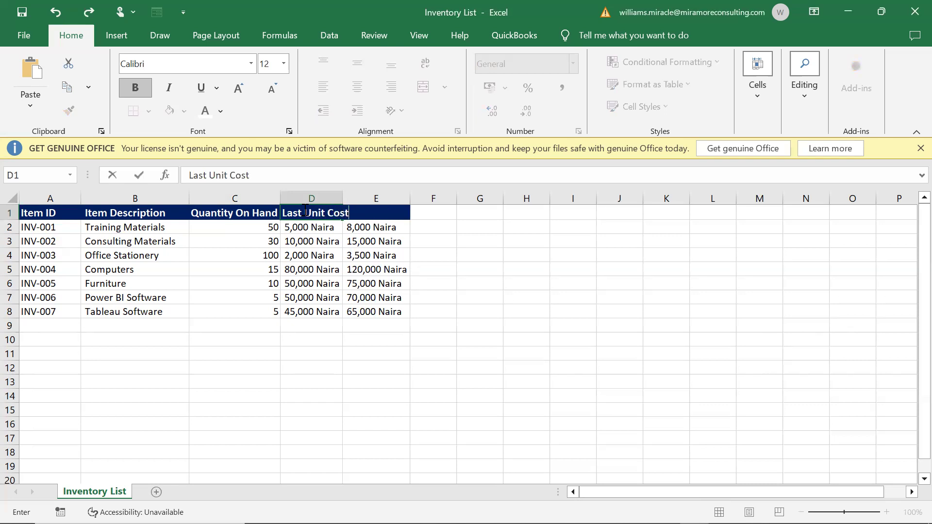
key("Tab")
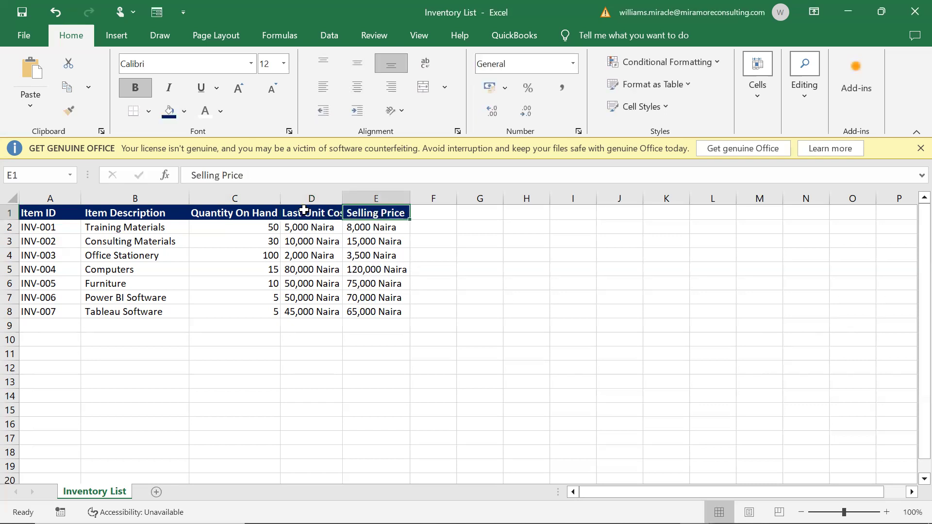
Step: Switch back to Sage 50's Inventory Item List field settings and include the Sales Price 1 field
key("alt+Tab")
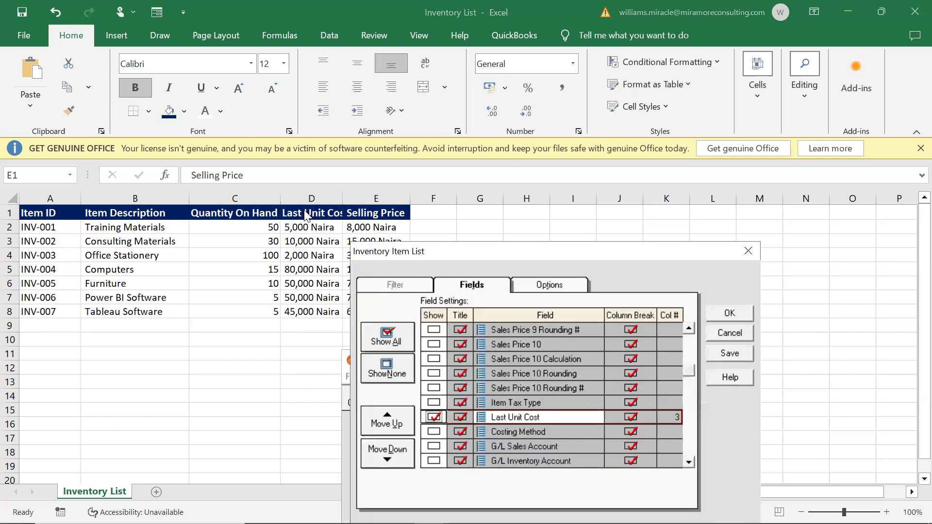
left_click(689, 329)
left_click(689, 329)
left_click(689, 329)
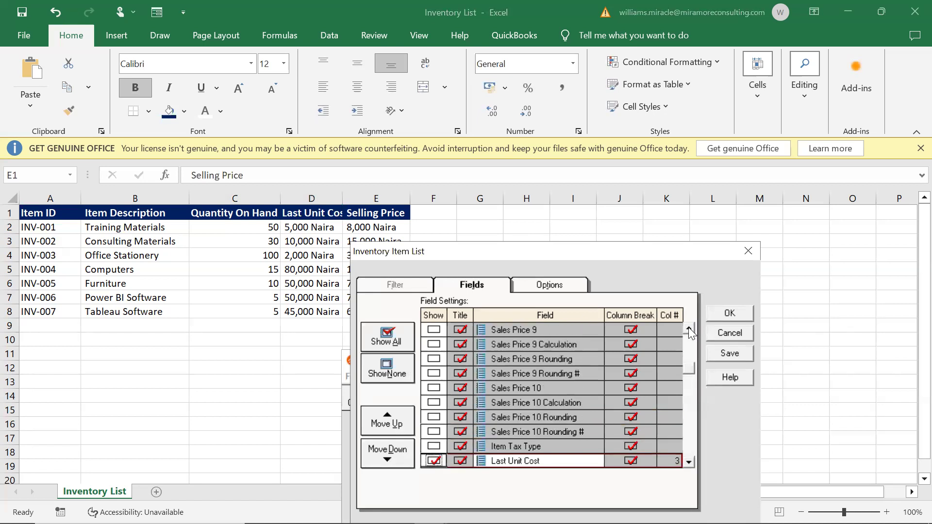
left_click(689, 329)
left_click(689, 330)
left_click(689, 329)
left_click(689, 330)
left_click(689, 330)
left_click(689, 330)
left_click(689, 330)
left_click(689, 330)
left_click(689, 330)
left_click(689, 330)
left_click(689, 330)
left_click(689, 330)
left_click(689, 330)
left_click(689, 330)
left_click(689, 330)
left_click(689, 330)
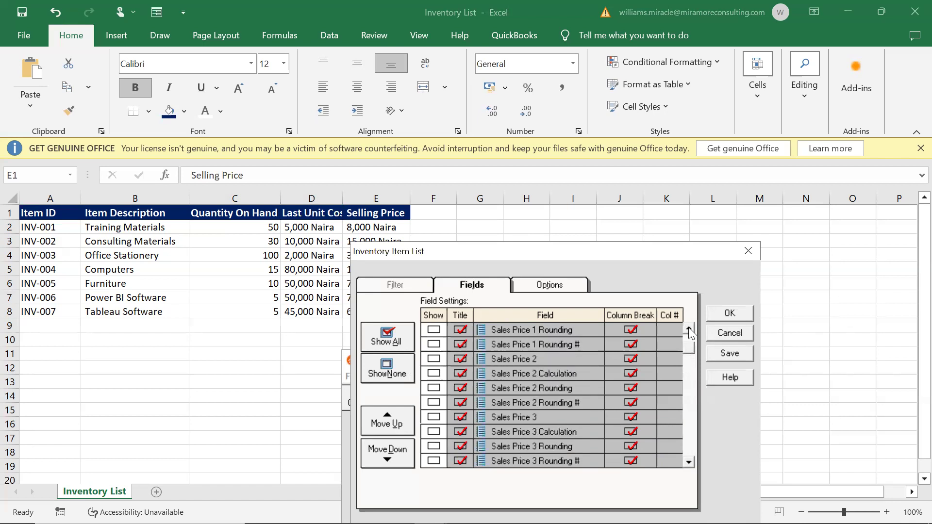
left_click(689, 329)
left_click(688, 329)
left_click(689, 329)
left_click(689, 329)
left_click(689, 329)
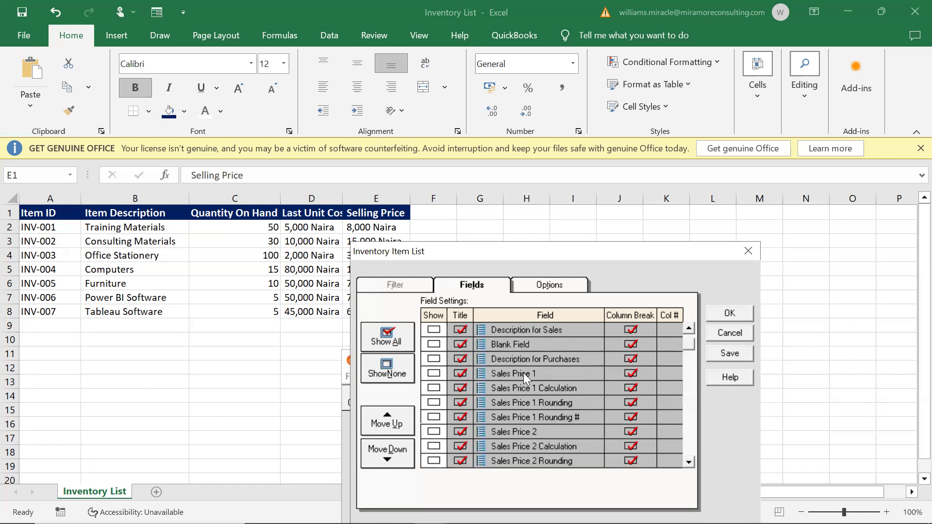
left_click(688, 330)
left_click(688, 330)
left_click(688, 330)
left_click(688, 330)
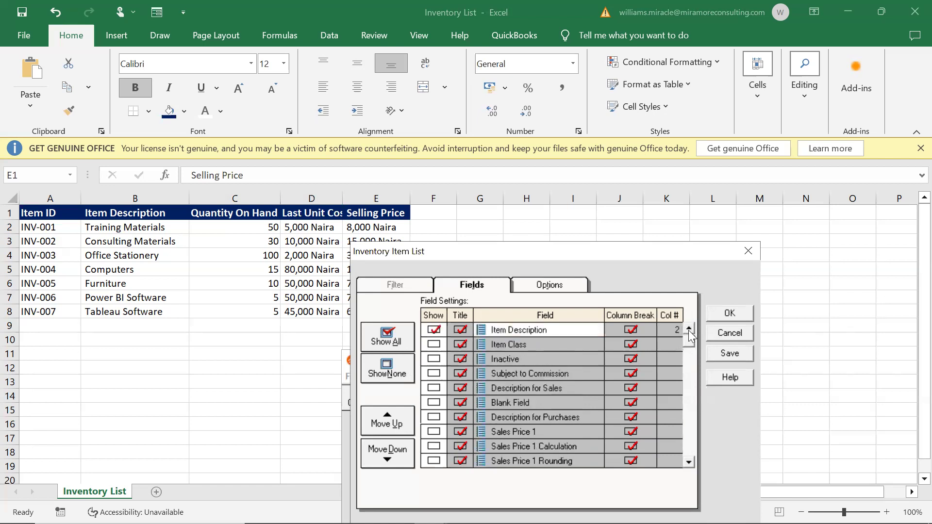
left_click(432, 431)
left_click(433, 432)
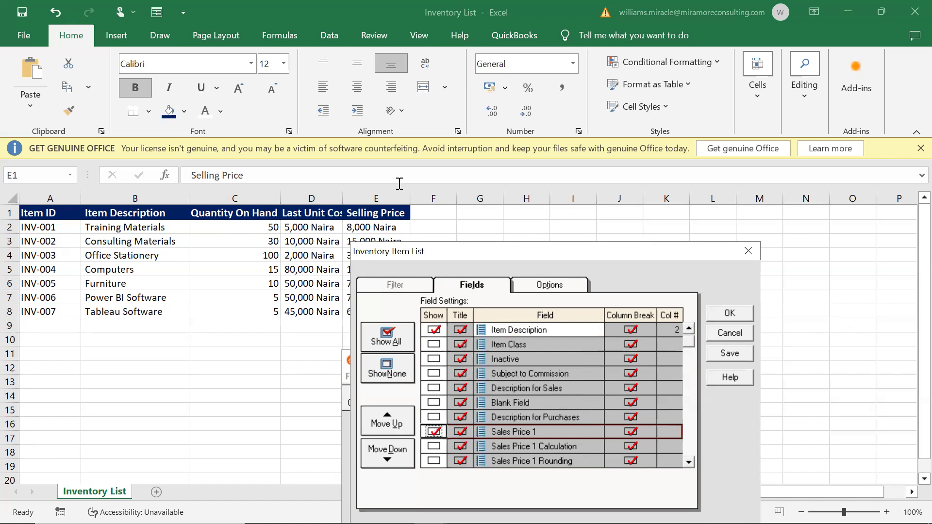
Step: Return to the Excel inventory list and rename the Selling Price heading in cell E1 as "Sales Price 1"
left_click(375, 216)
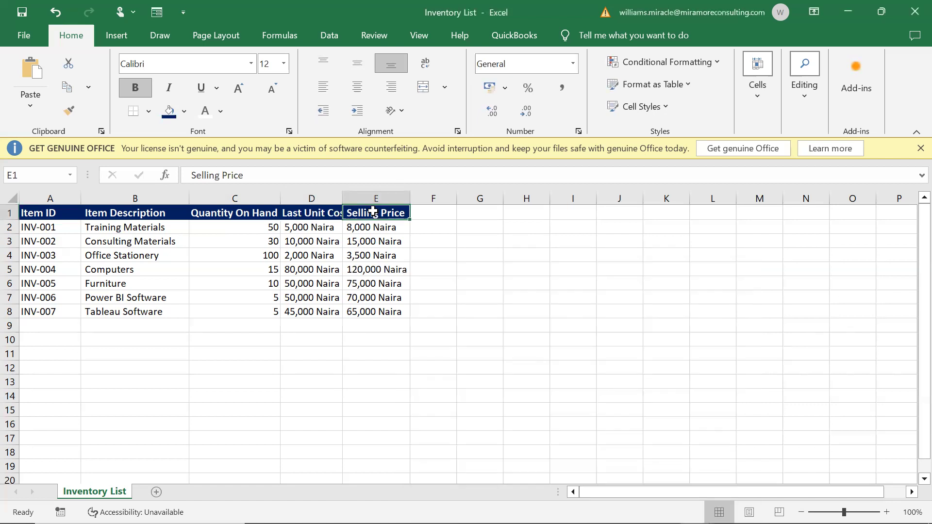
type("Sales Price 1")
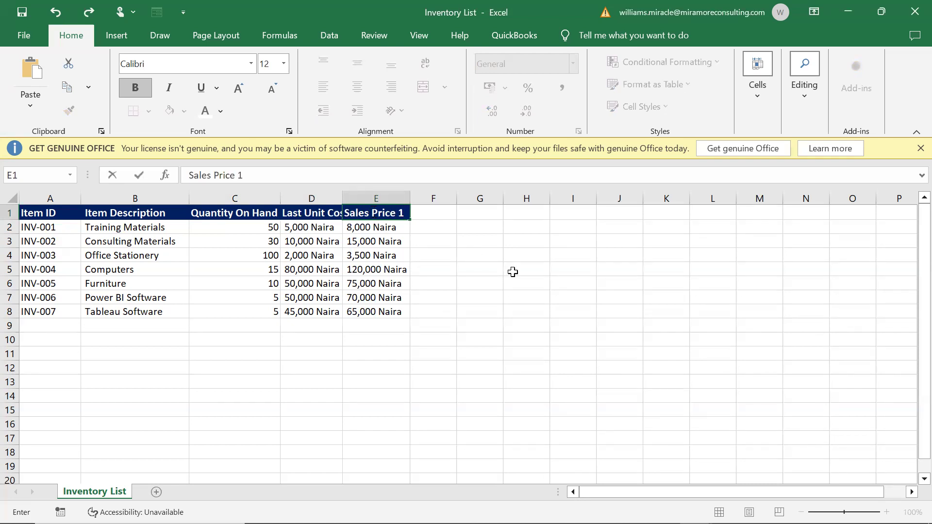
left_click(512, 272)
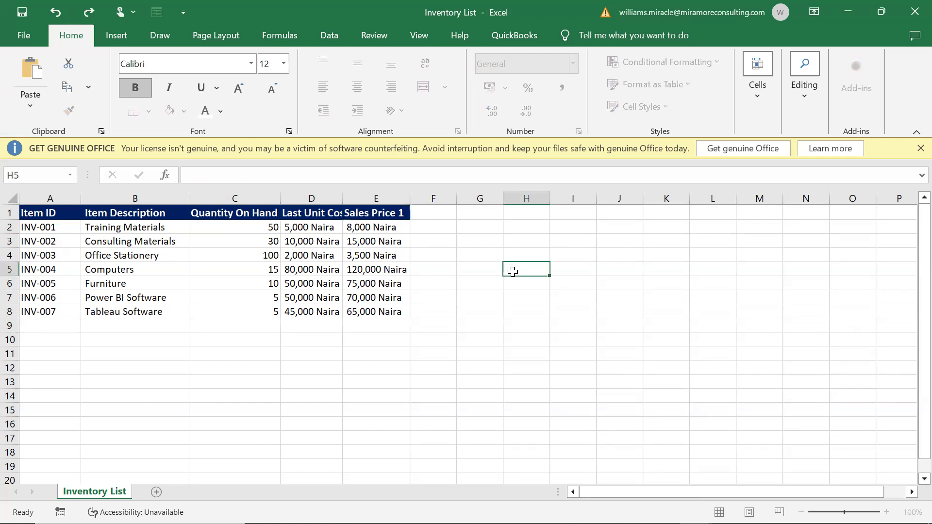
Step: Remove the word "Naira" from the Training Materials sales price in cell E2, leaving only 8,000
left_click(402, 229)
double_click(405, 227)
key("BackSpace")
key("BackSpace")
key("BackSpace")
key("BackSpace")
key("BackSpace")
key("BackSpace")
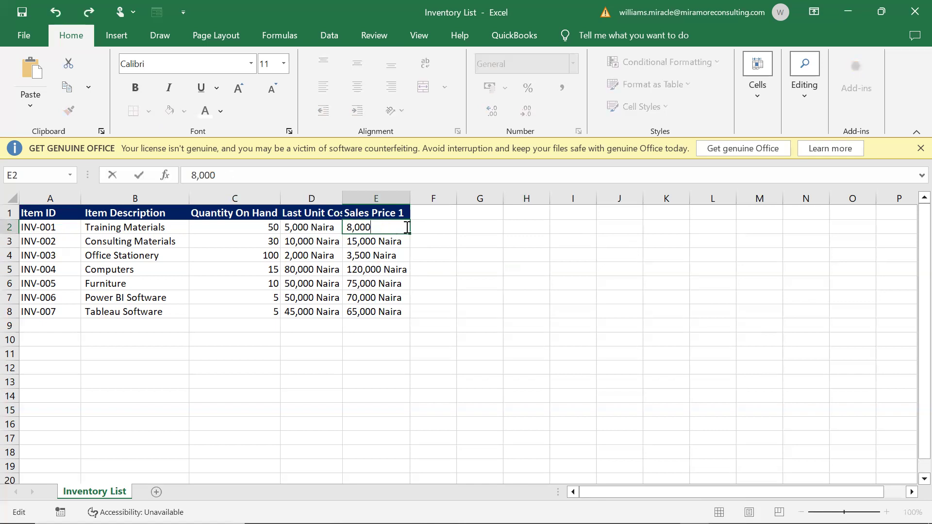
key("Return")
Step: Remove the word "Naira" from the Consulting Materials sales price in cell E3, leaving only 15,000
double_click(403, 242)
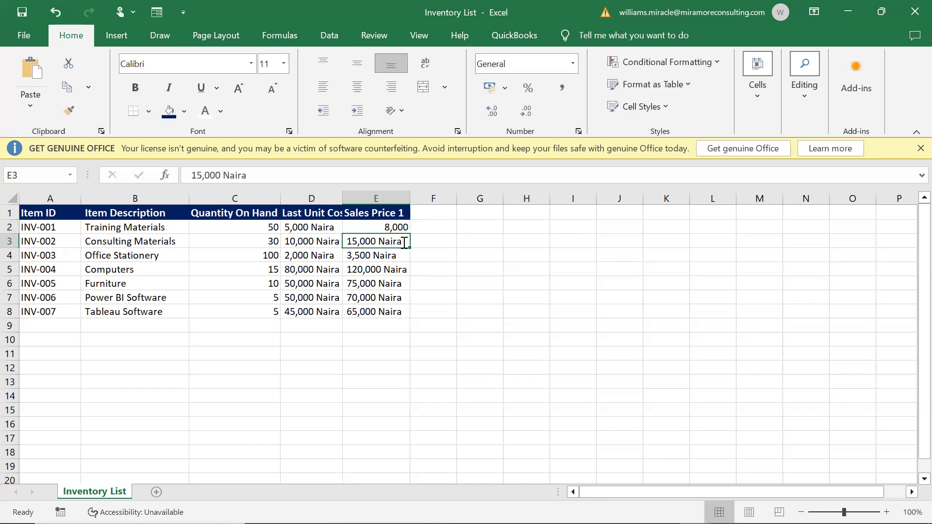
key("BackSpace")
key("BackSpace")
key("BackSpace")
key("BackSpace")
key("BackSpace")
key("BackSpace")
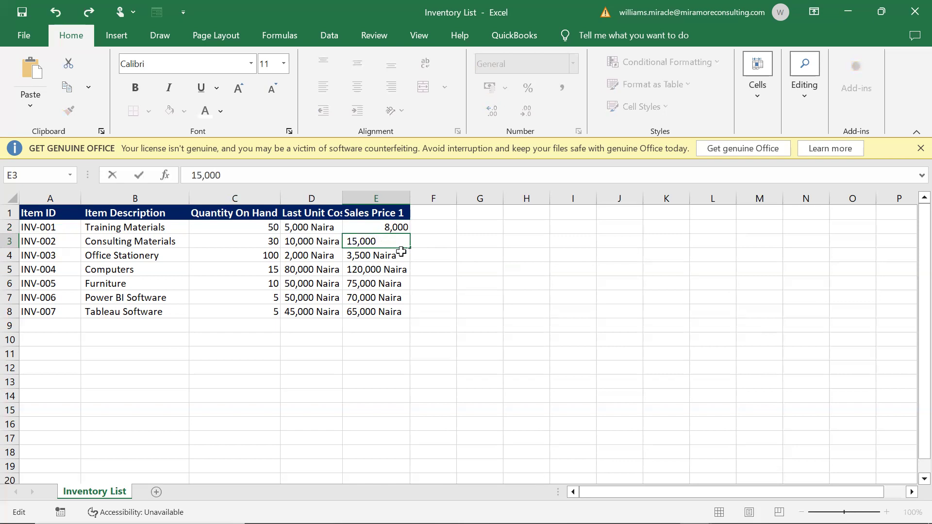
key("Return")
Step: Remove the word "Naira" from the Office Stationery sales price in cell E4, leaving only 3,500
double_click(402, 253)
key("BackSpace")
key("BackSpace")
key("BackSpace")
key("BackSpace")
key("BackSpace")
key("BackSpace")
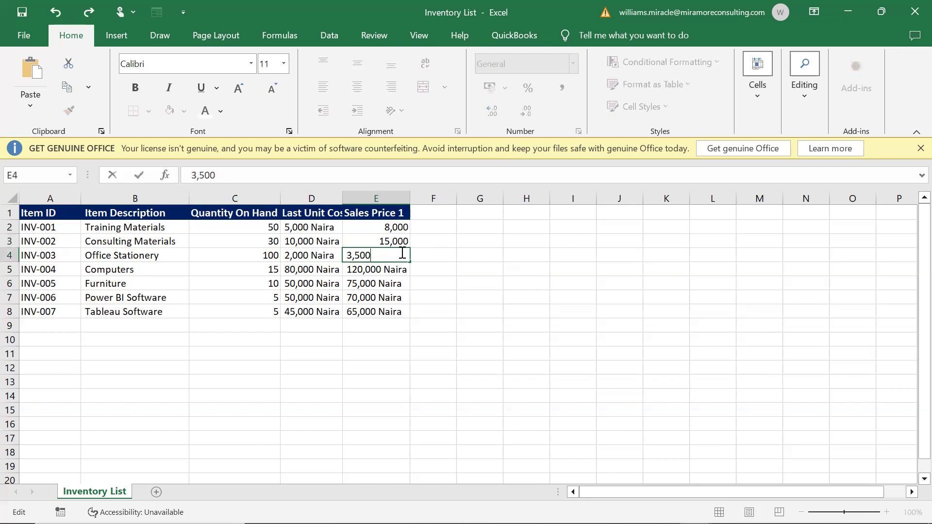
key("Return")
Step: Remove the word "Naira" from the Computers sales price in cell E5, leaving only 120,000
double_click(404, 268)
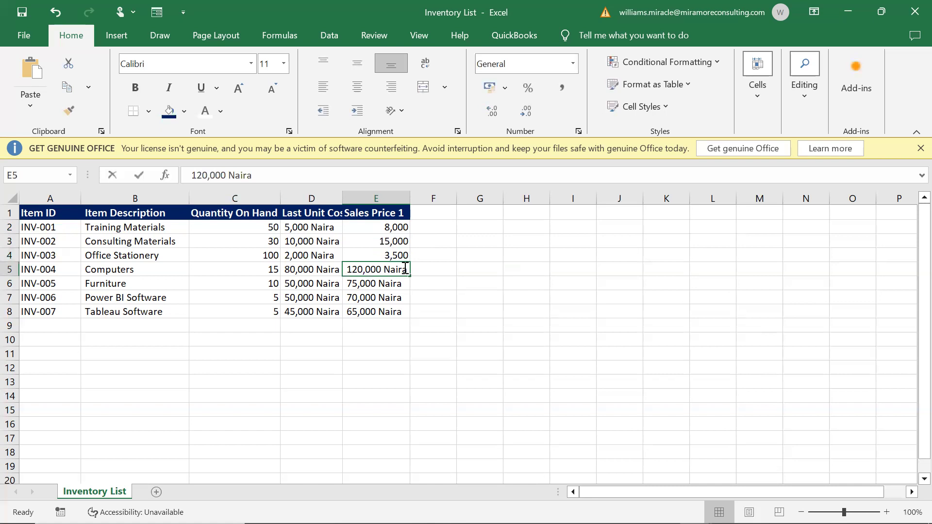
key("BackSpace")
key("BackSpace")
key("BackSpace")
key("BackSpace")
key("BackSpace")
key("BackSpace")
key("Return")
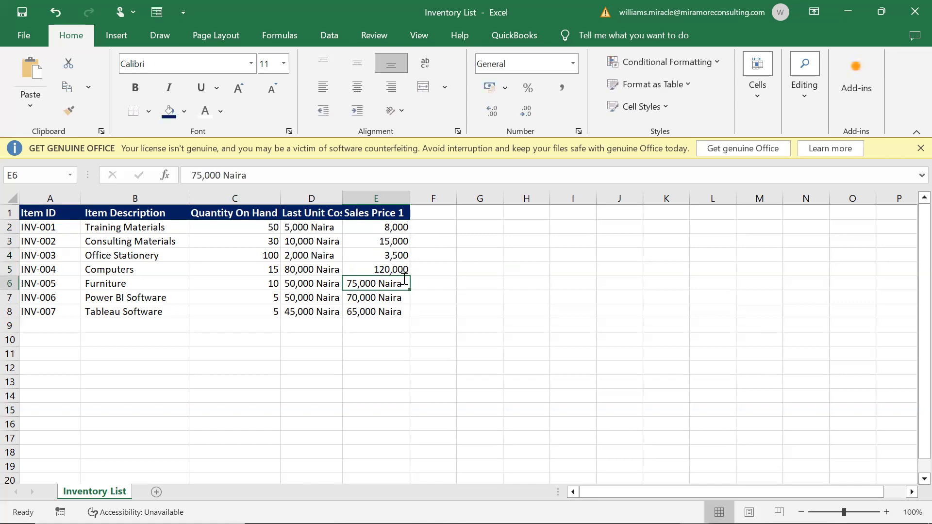
Step: Remove the word "Naira" from the Furniture sales price in cell E6, leaving only 75,000
double_click(405, 279)
key("BackSpace")
key("BackSpace")
key("BackSpace")
key("BackSpace")
key("BackSpace")
key("BackSpace")
key("Return")
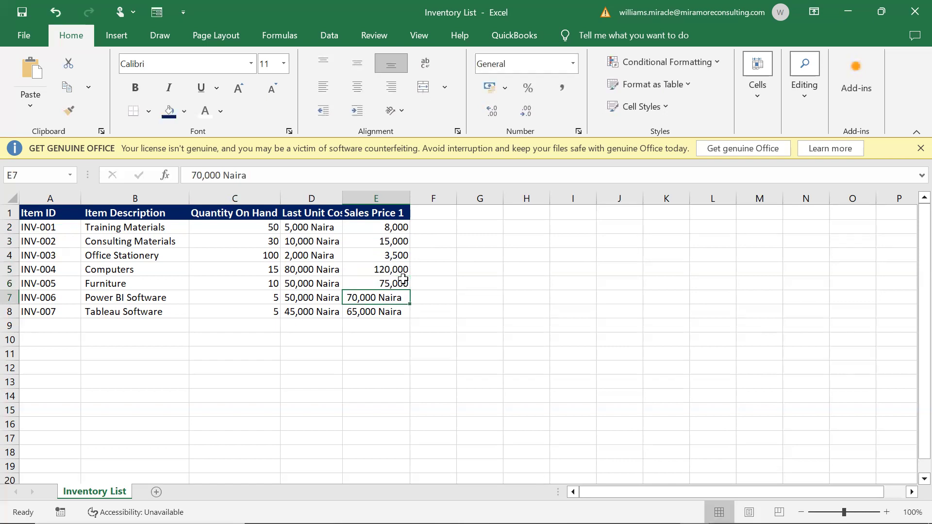
Step: Remove the word "Naira" from the Power BI Software sales price in cell E7, leaving only 70,000
double_click(404, 298)
key("BackSpace")
key("BackSpace")
key("BackSpace")
key("BackSpace")
key("BackSpace")
key("BackSpace")
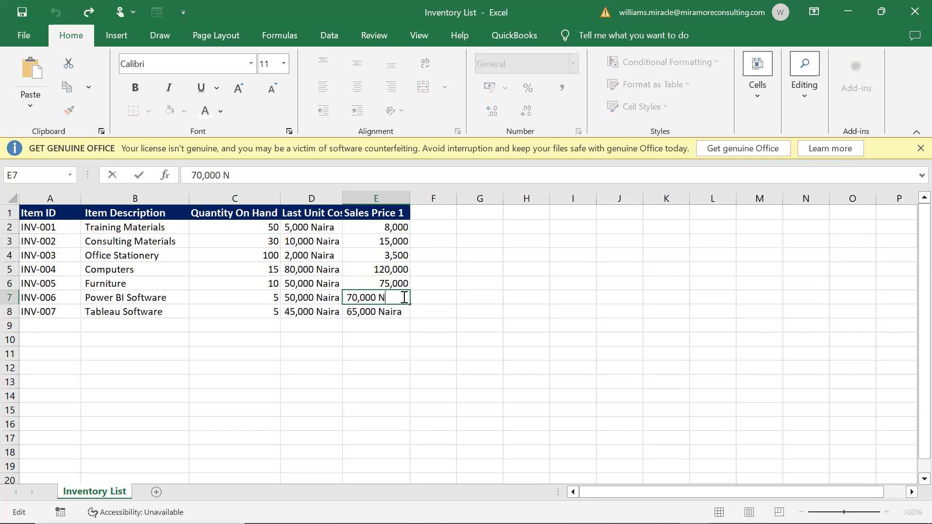
key("Return")
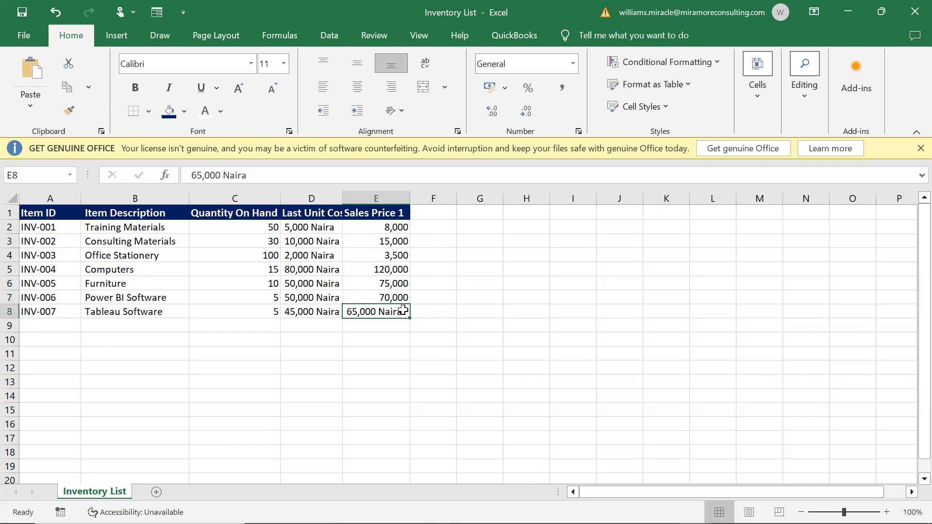
Step: Remove the word "Naira" from the Tableau Software sales price in cell E8, leaving only 65,000
double_click(404, 311)
key("BackSpace")
key("BackSpace")
key("BackSpace")
key("BackSpace")
key("BackSpace")
key("BackSpace")
key("Return")
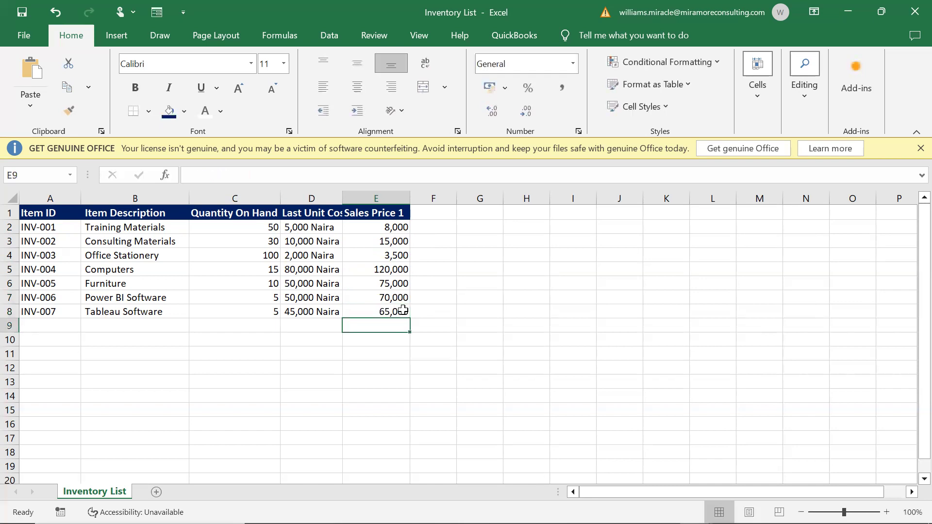
left_click(478, 259)
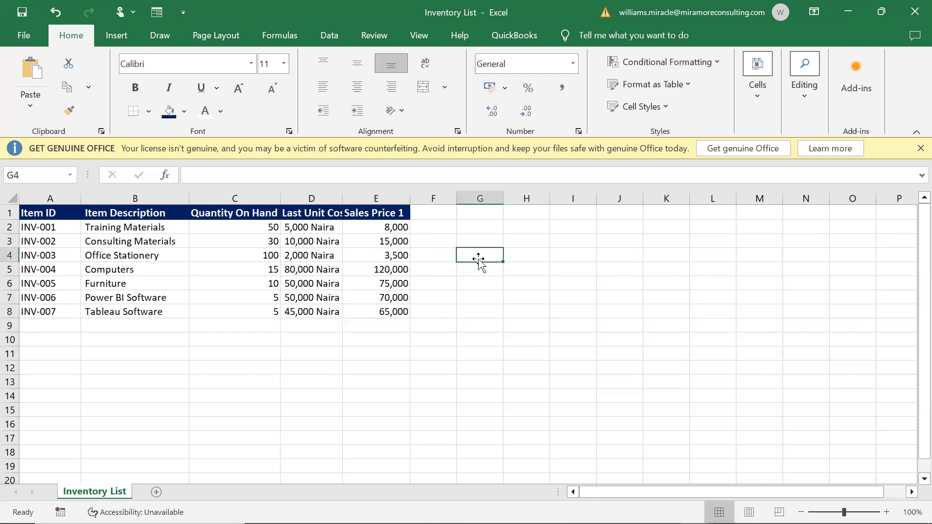
double_click(332, 227)
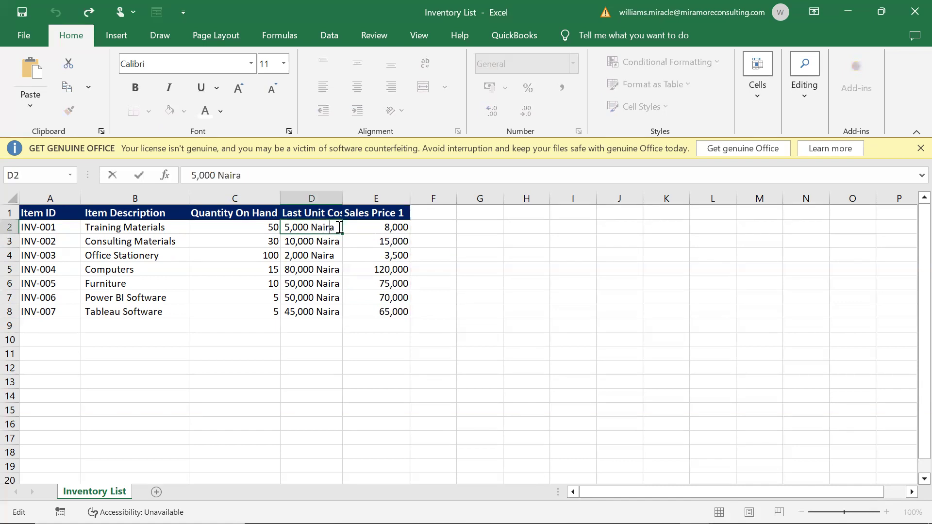
left_click_drag(338, 227, 311, 227)
left_click(438, 254)
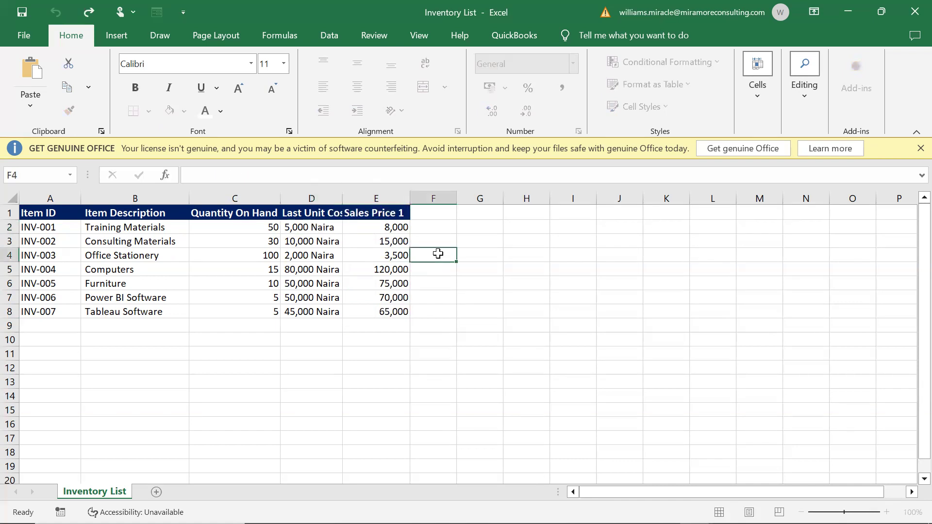
left_click(808, 94)
left_click(238, 291)
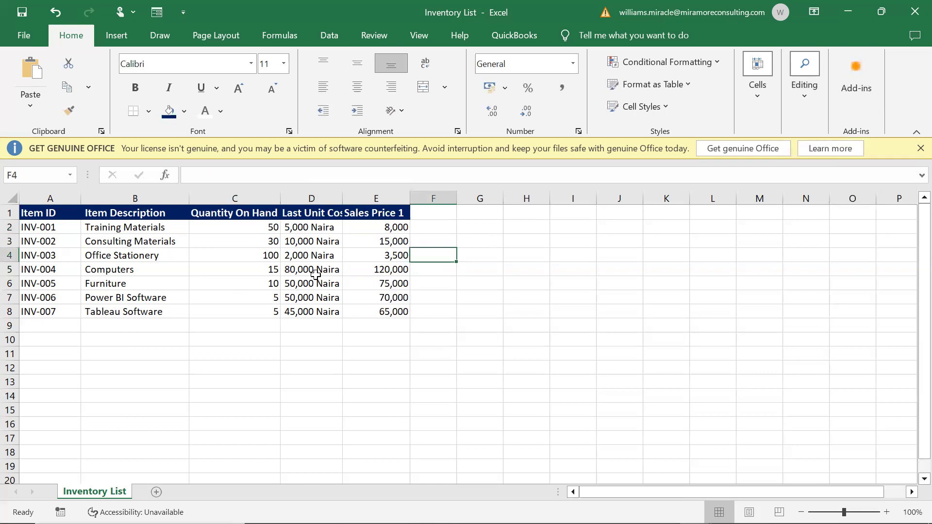
left_click(333, 226)
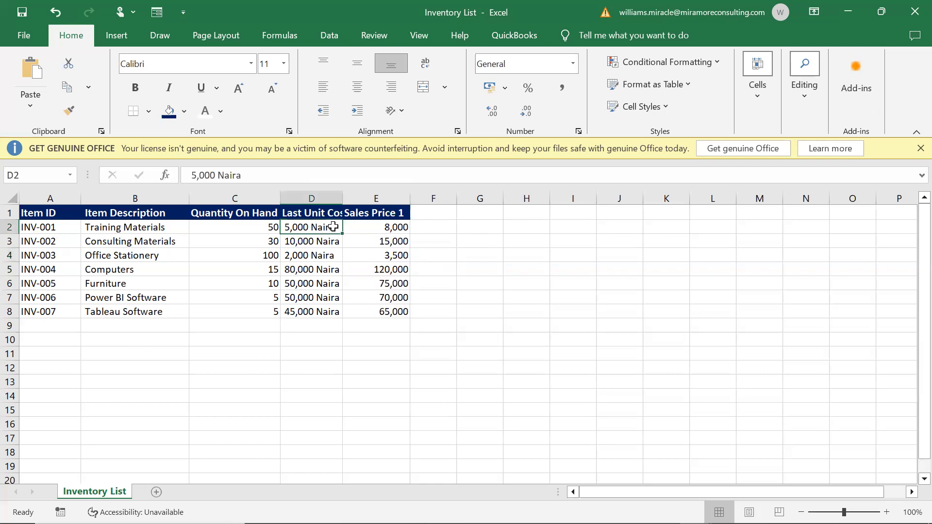
Step: Replace every occurrence of "Naira" on the Inventory List sheet with nothing, leaving plain numbers in the Last Unit Cost column
double_click(333, 227)
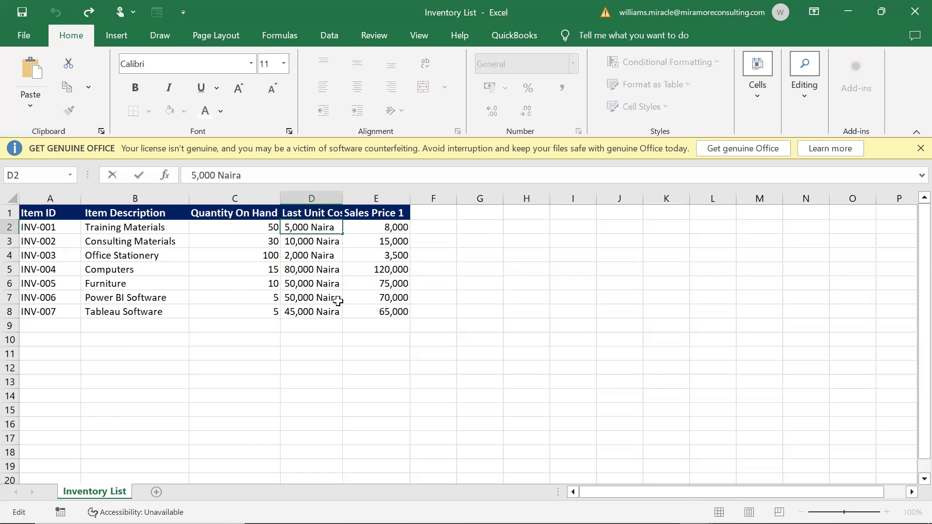
left_click(481, 287)
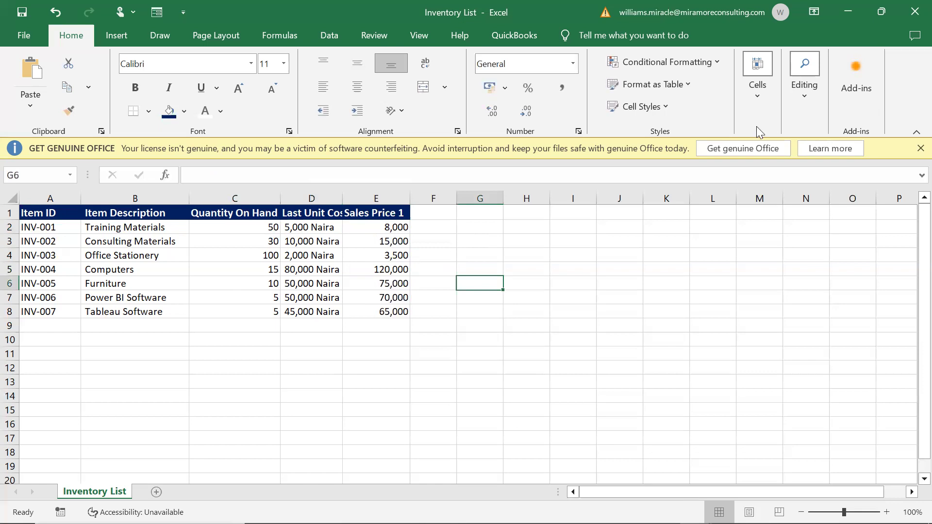
left_click(811, 99)
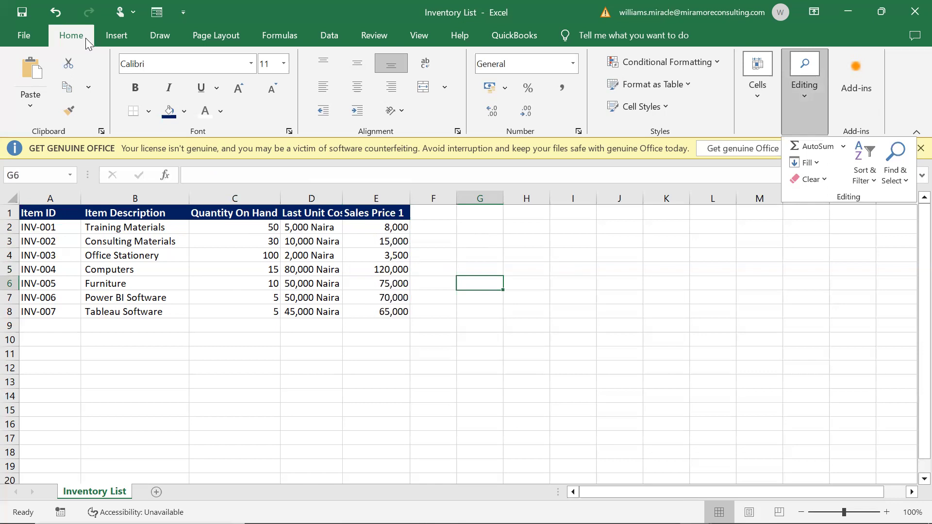
left_click(737, 123)
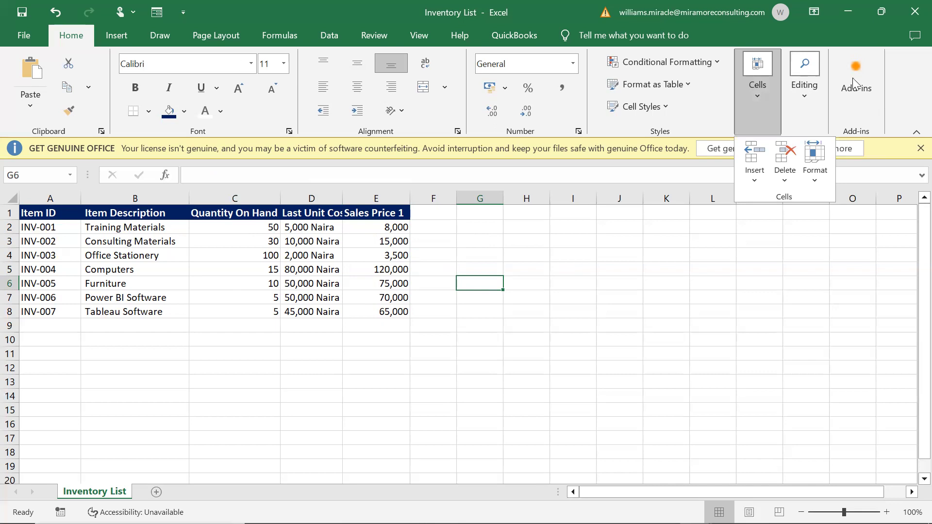
left_click(813, 94)
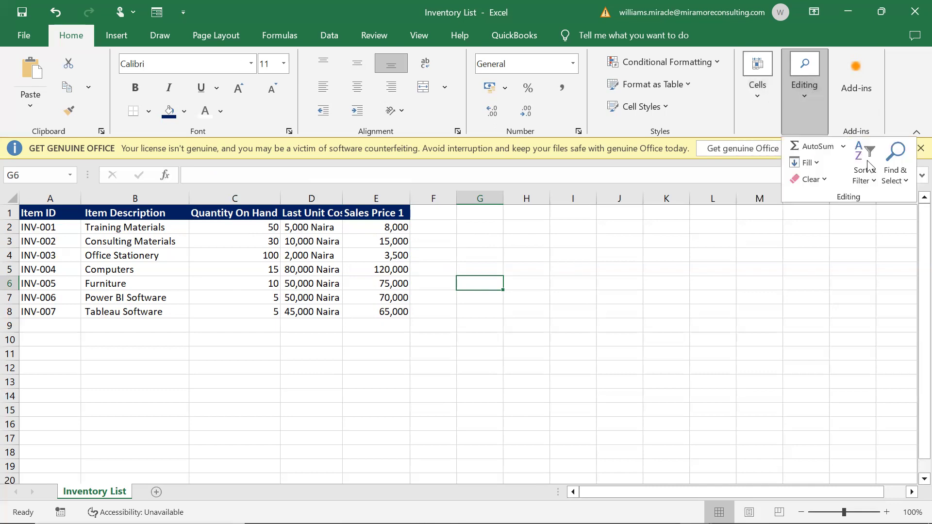
left_click(894, 177)
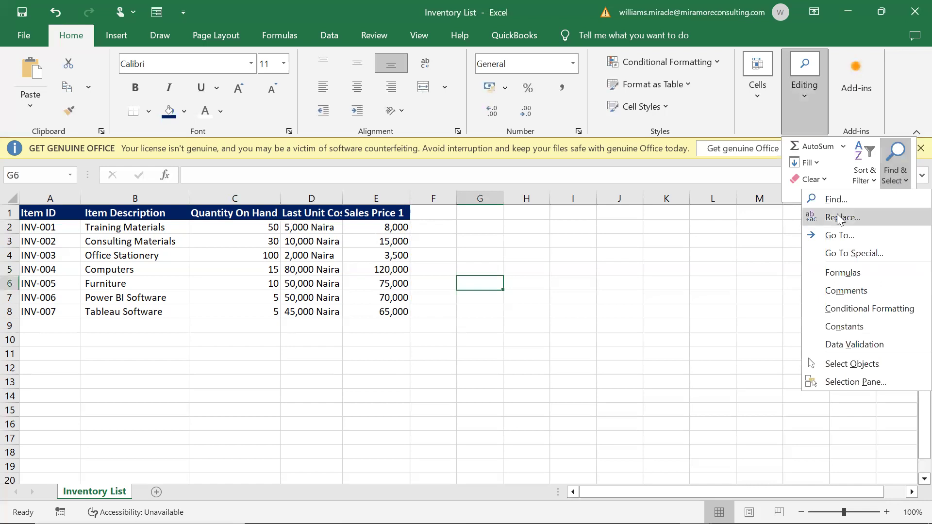
left_click(828, 223)
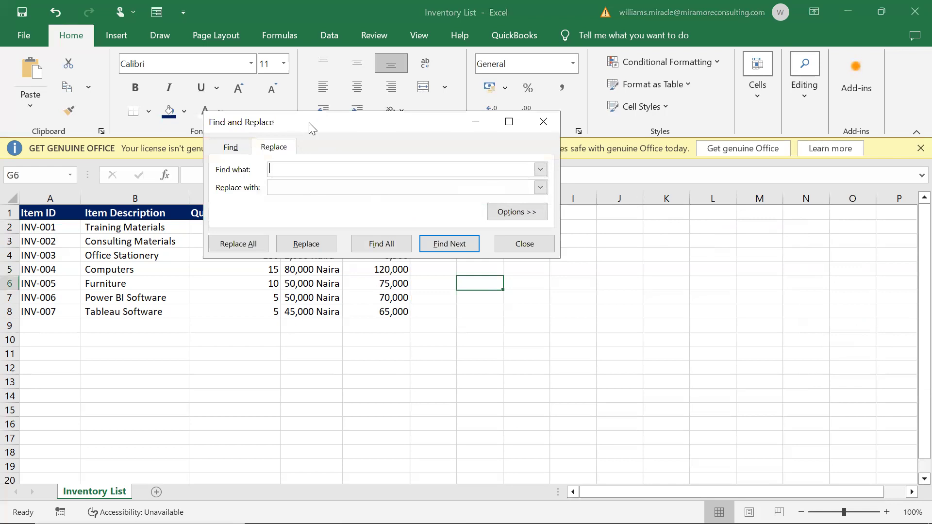
left_click_drag(310, 127, 518, 107)
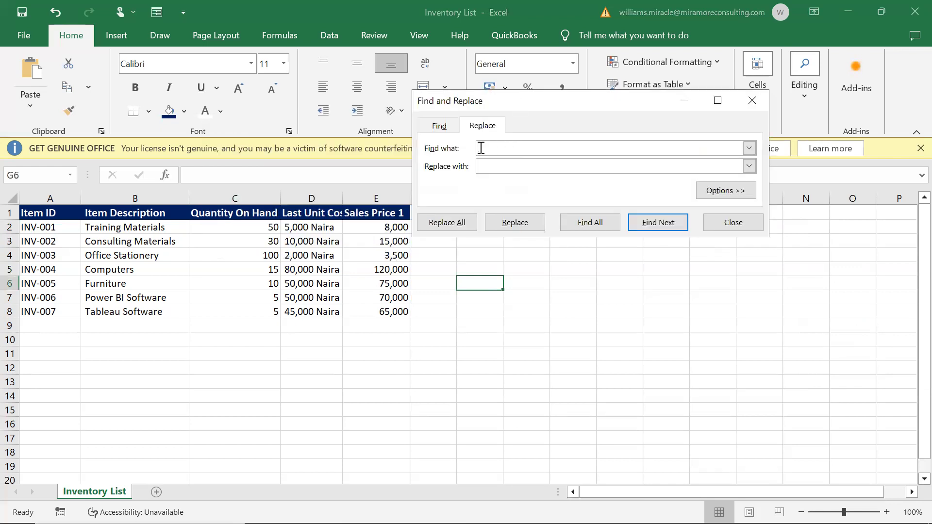
type("Naira")
left_click(453, 230)
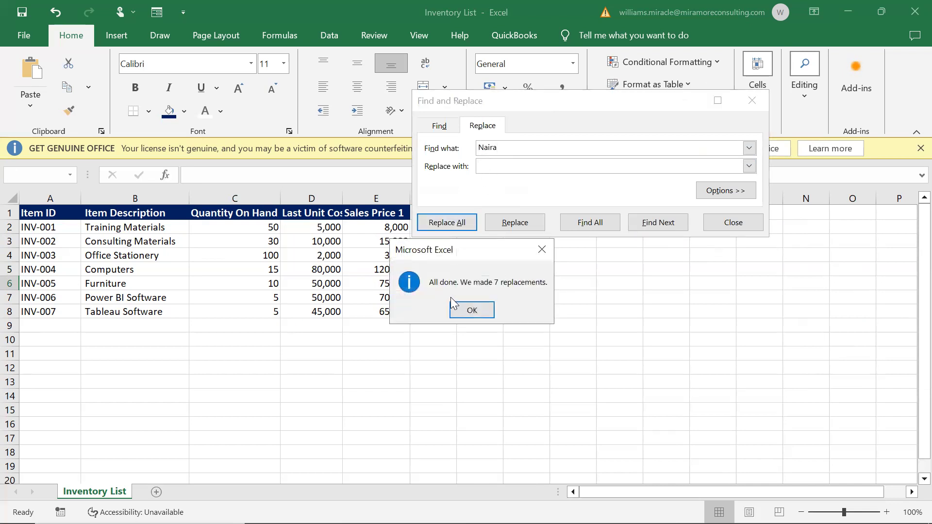
left_click(453, 312)
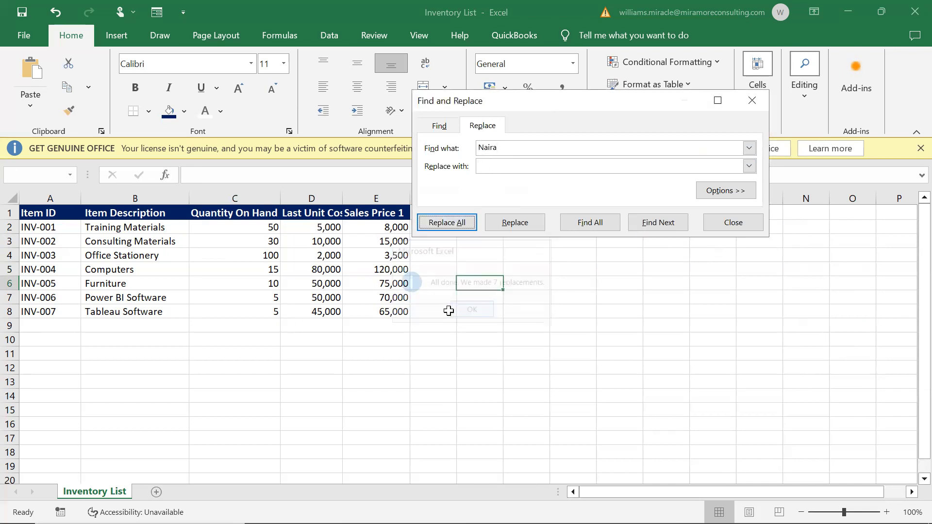
Step: Close Find and Replace and widen column D until the full "Last Unit Cost" heading fits
left_click(321, 199)
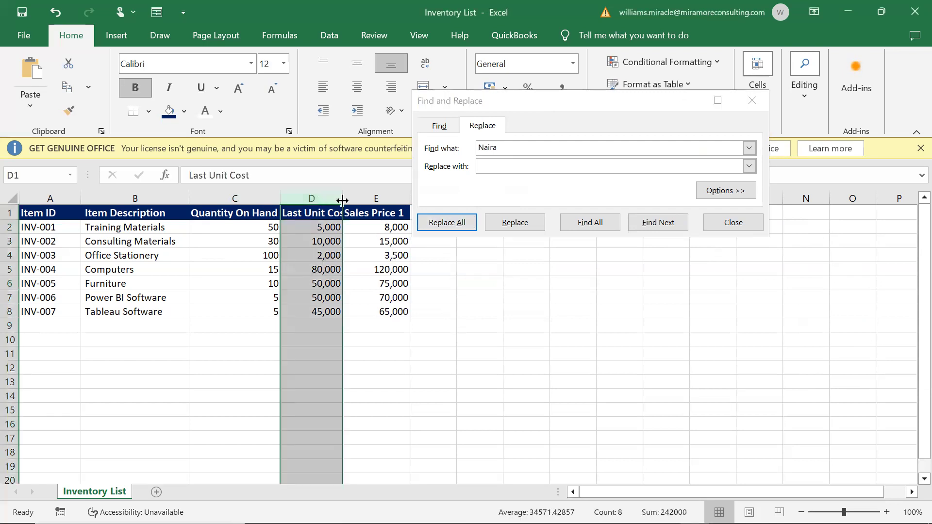
left_click(366, 326)
left_click(728, 224)
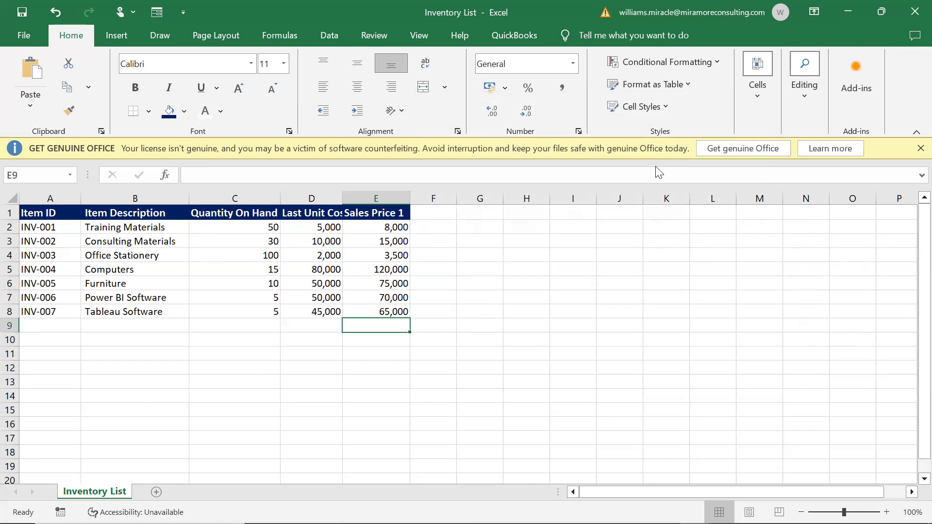
left_click(500, 212)
left_click_drag(342, 198, 353, 198)
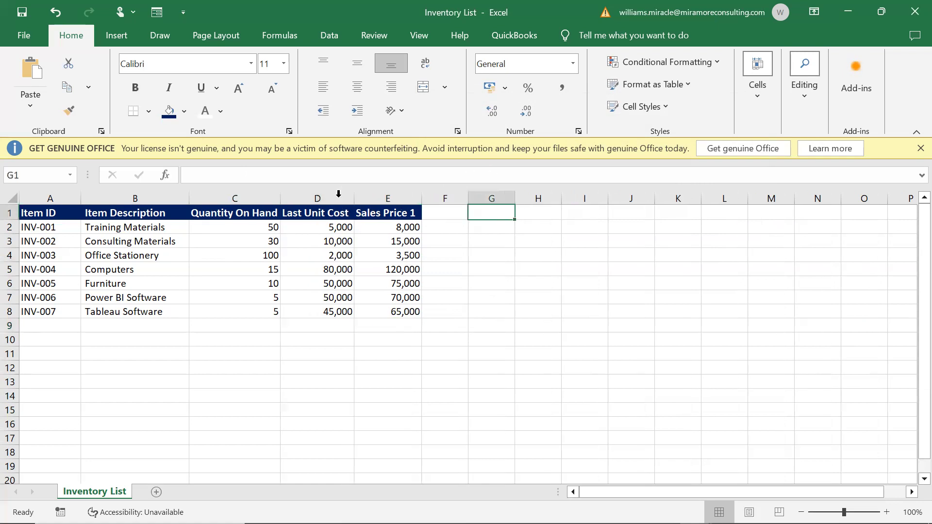
left_click(426, 240)
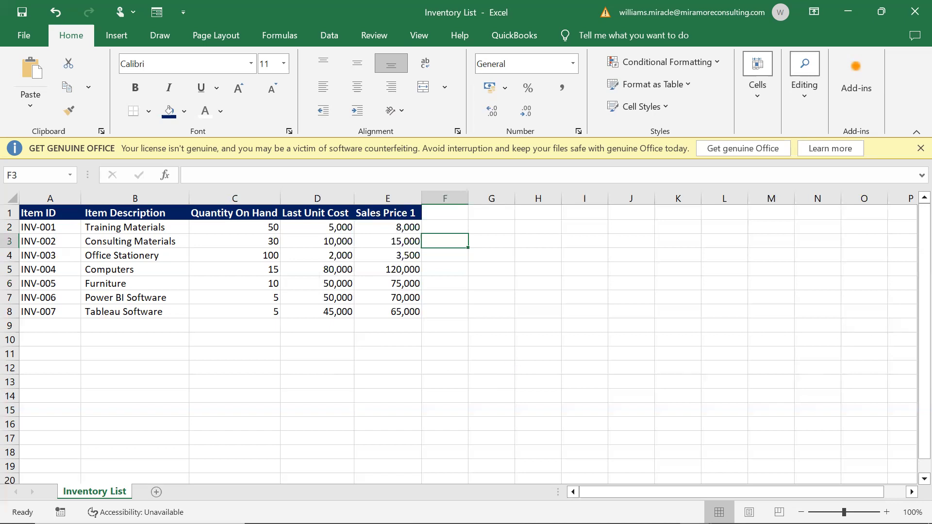
Step: Switch to Sage 50's Inventory Item List import settings and review the import options and available fields alongside the Excel columns
mouse_move(430, 522)
left_click(542, 451)
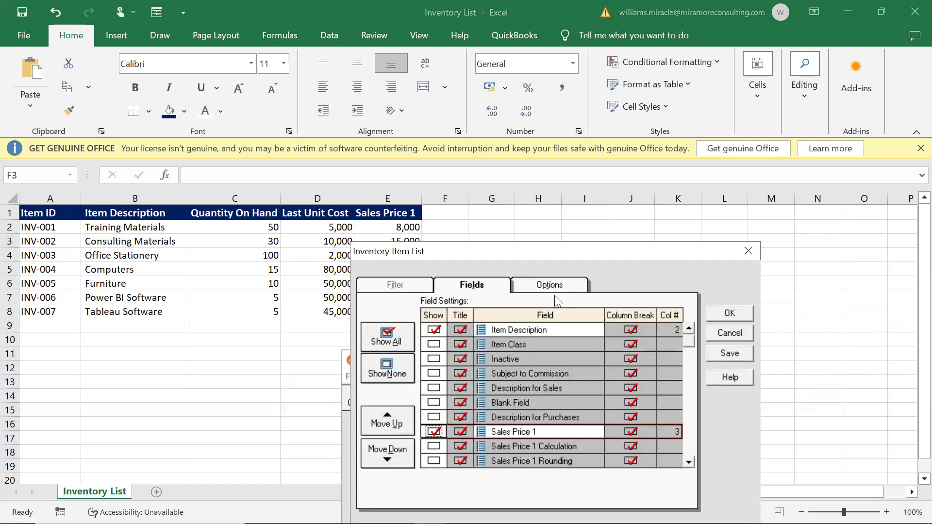
left_click(548, 287)
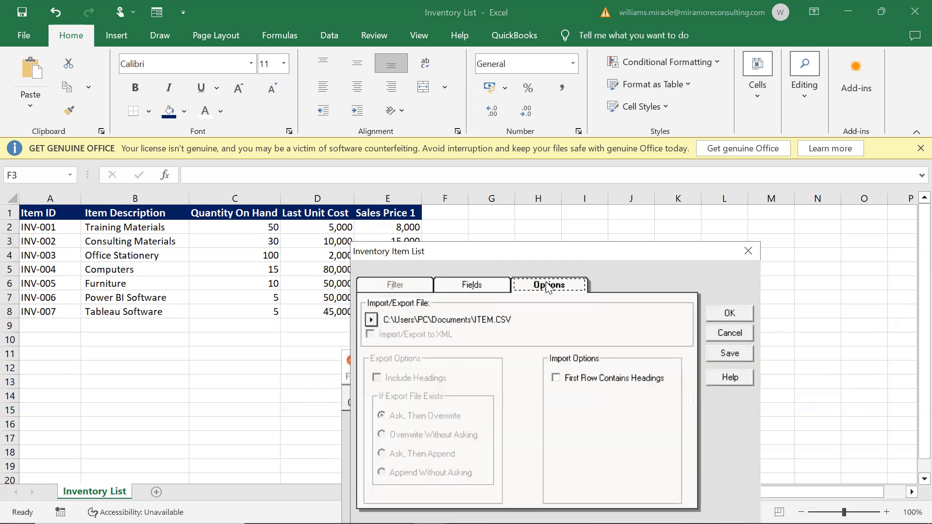
left_click(491, 287)
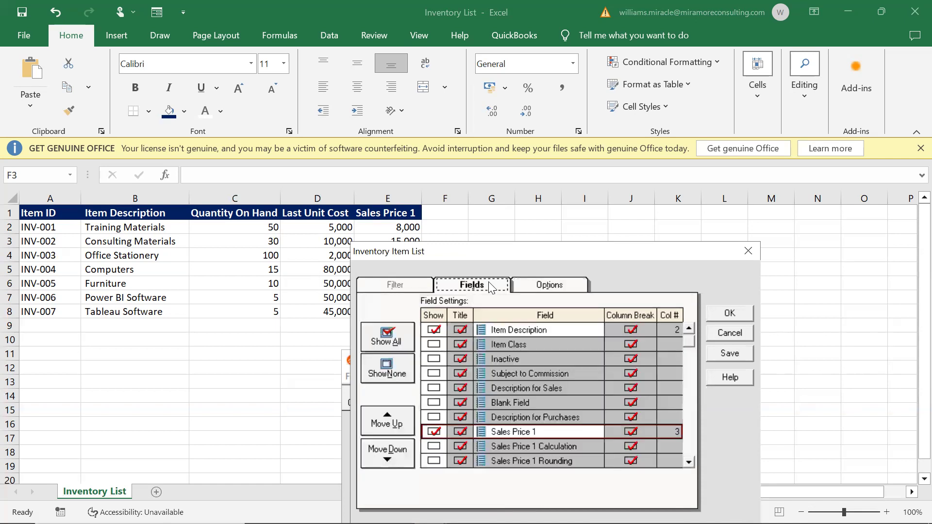
left_click(688, 329)
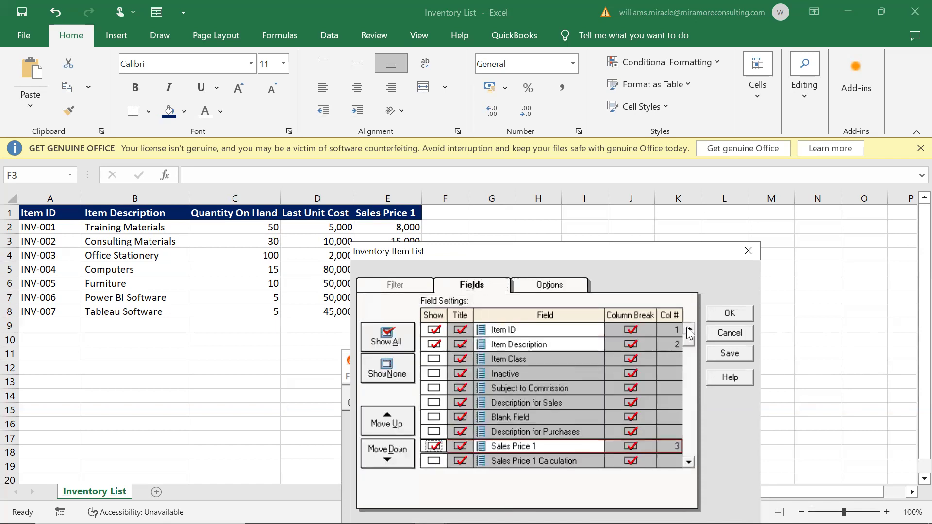
left_click_drag(689, 461, 689, 461)
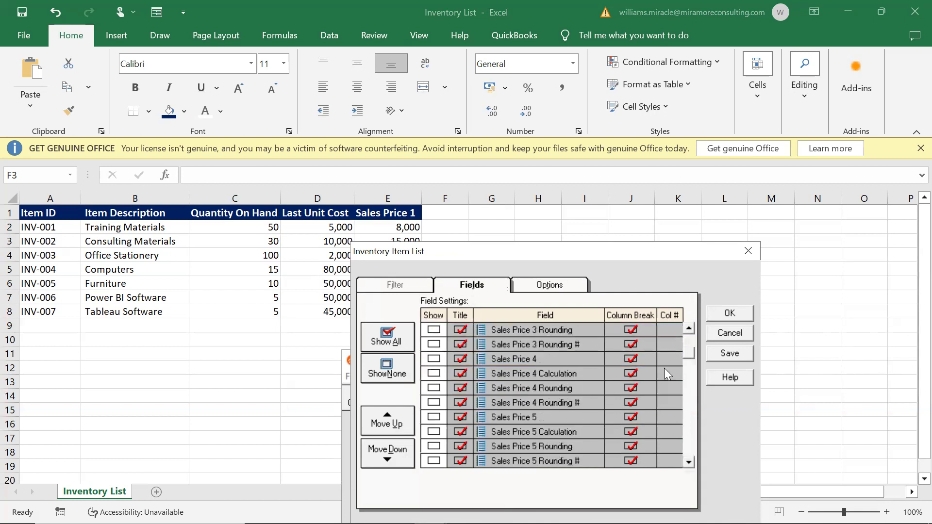
left_click_drag(688, 326, 688, 323)
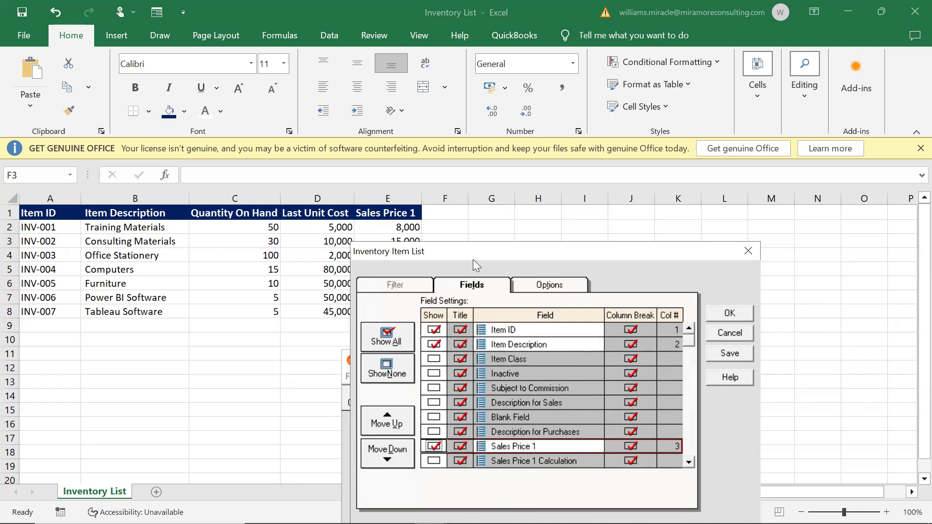
left_click_drag(471, 255, 546, 159)
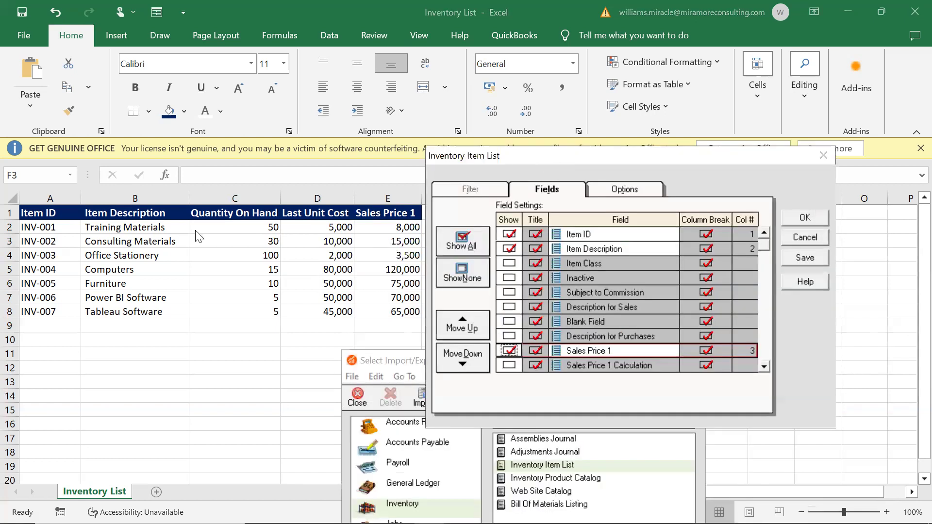
Step: Highlight the Quantity On Hand values in C2:C8 of the Excel list for review, and return to Sage 50's import window
left_click(238, 251)
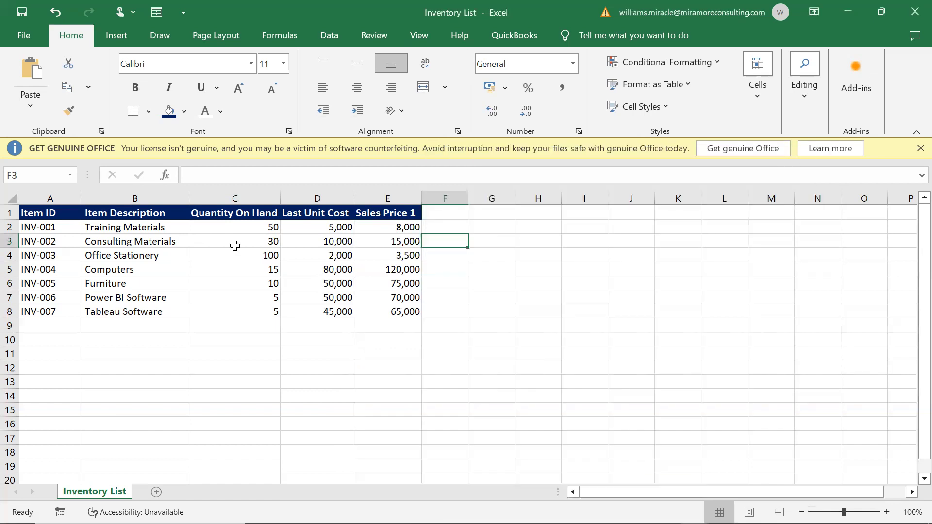
left_click_drag(241, 227, 242, 308)
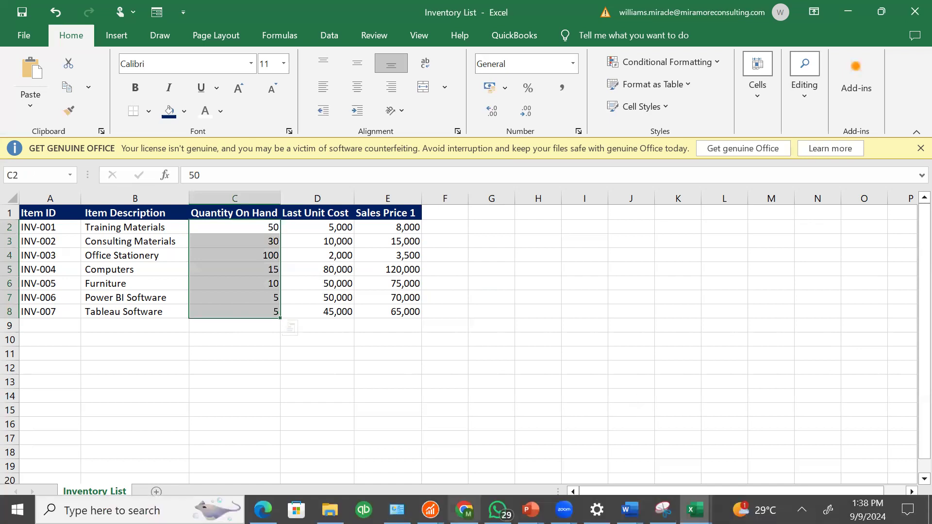
left_click(430, 509)
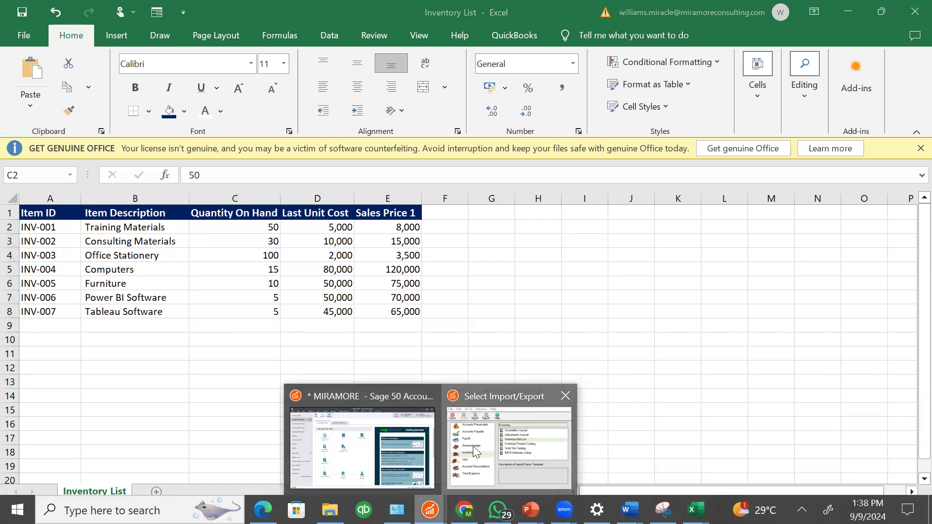
left_click(475, 451)
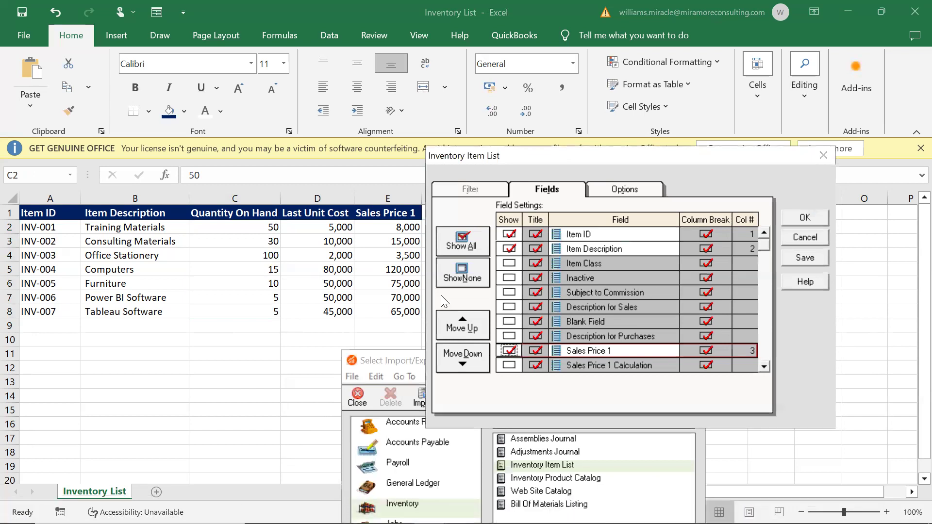
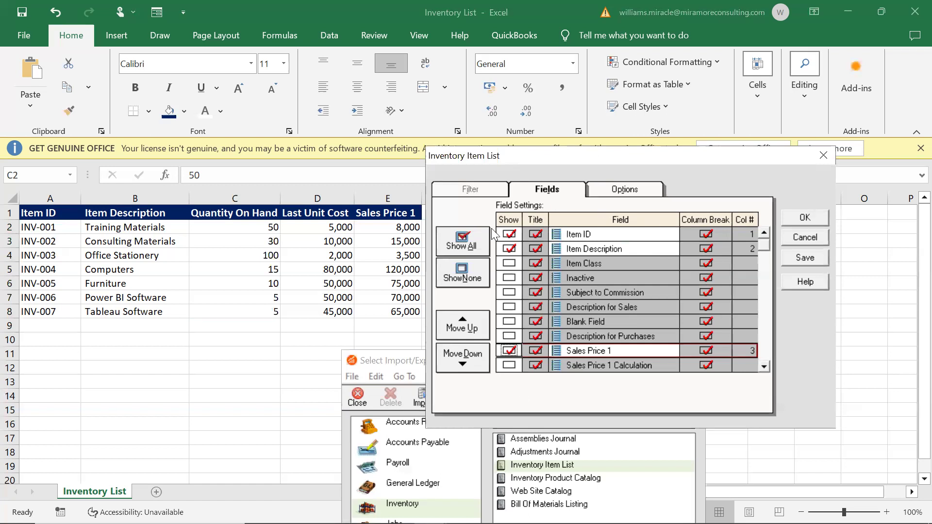
Step: Close the Inventory Item List import settings and open the export settings for the same template
left_click(488, 185)
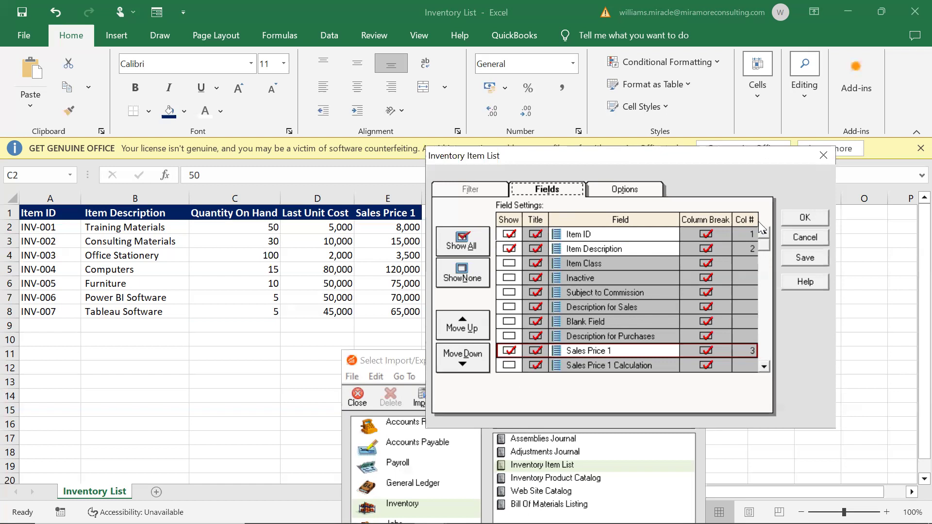
left_click(823, 154)
left_click_drag(528, 369, 523, 156)
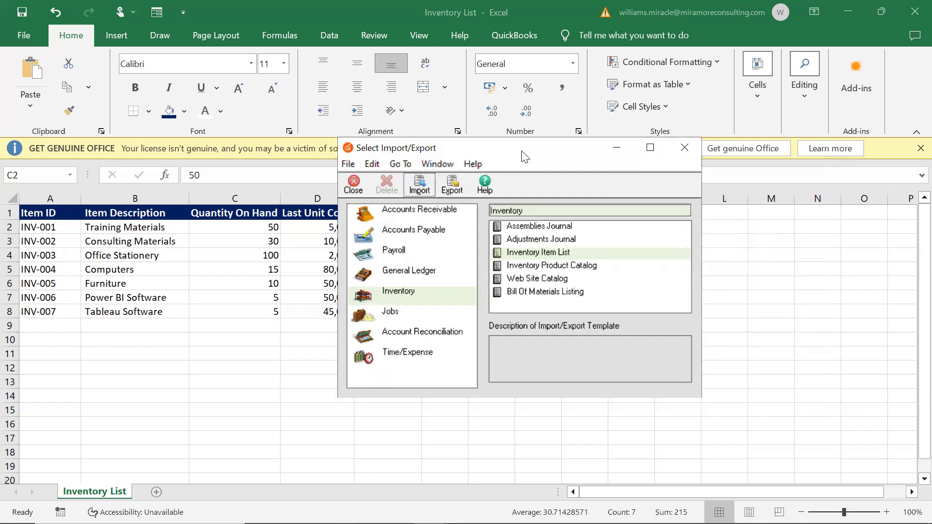
left_click(562, 254)
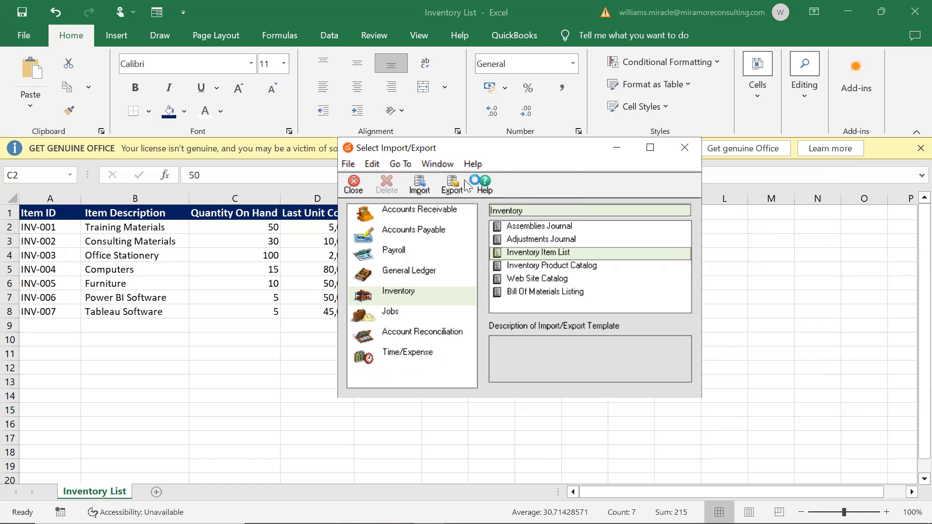
left_click(447, 186)
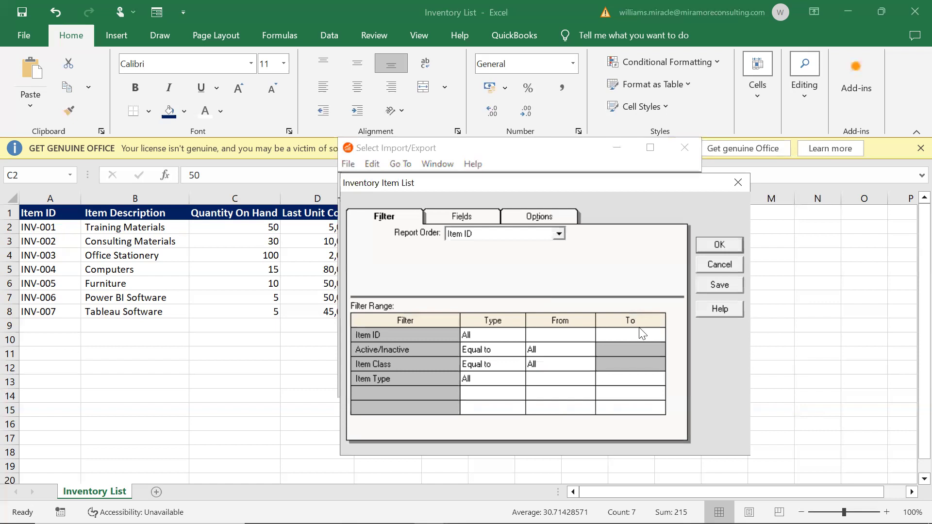
Step: Clear all export fields of the Inventory Item List and include only Item ID, Item Description and Sales Price 1
left_click(468, 216)
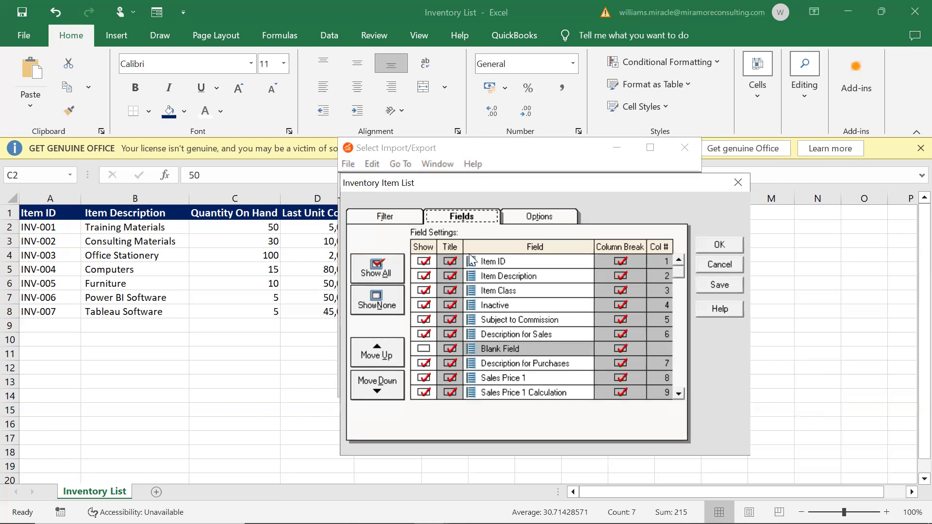
left_click(391, 306)
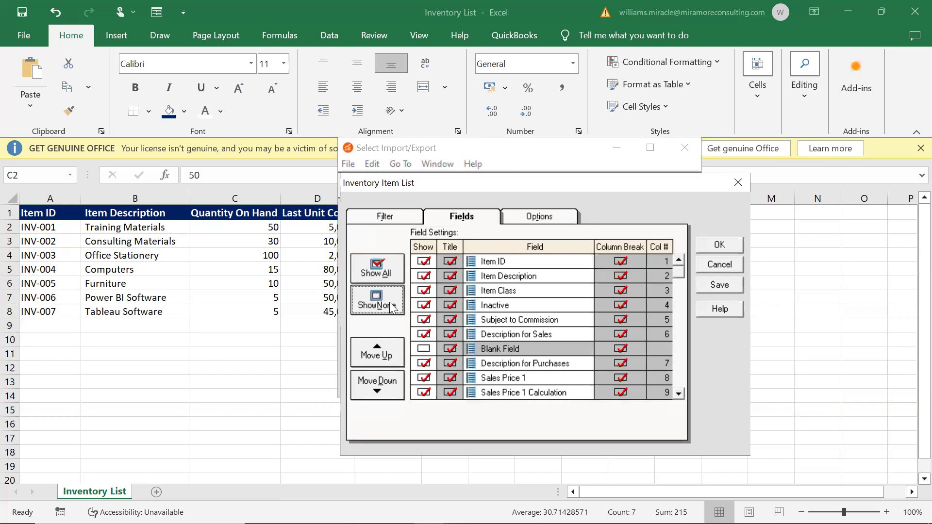
left_click(423, 261)
left_click(423, 276)
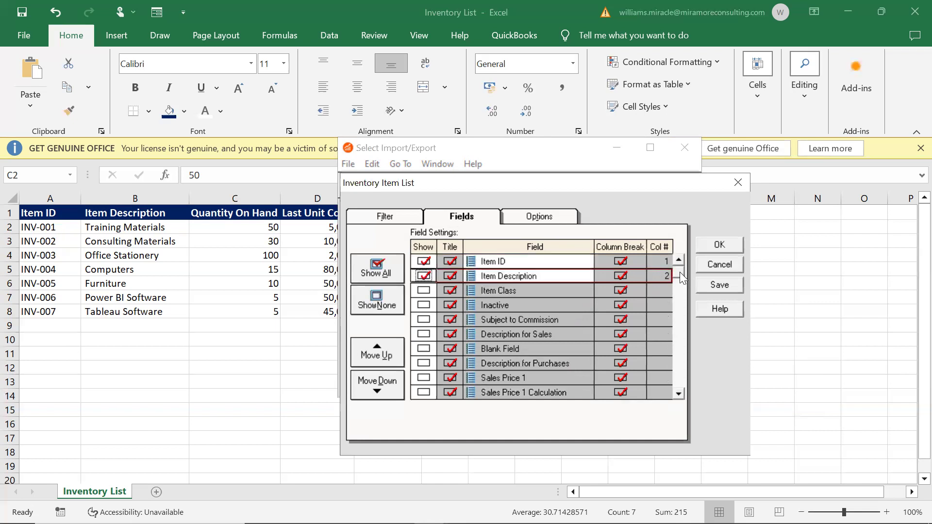
left_click(423, 377)
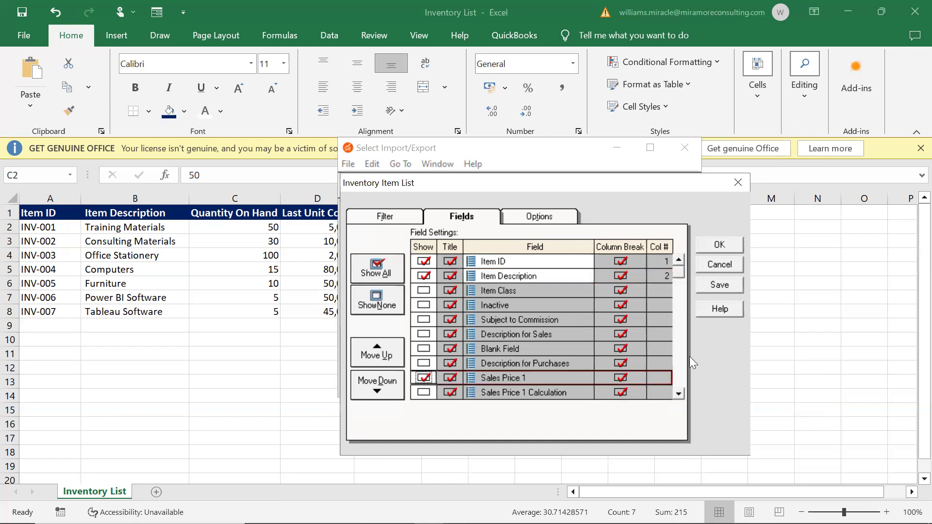
Step: Include the Last Unit Cost field in the Inventory Item List export
scroll(676, 394, "down", 10)
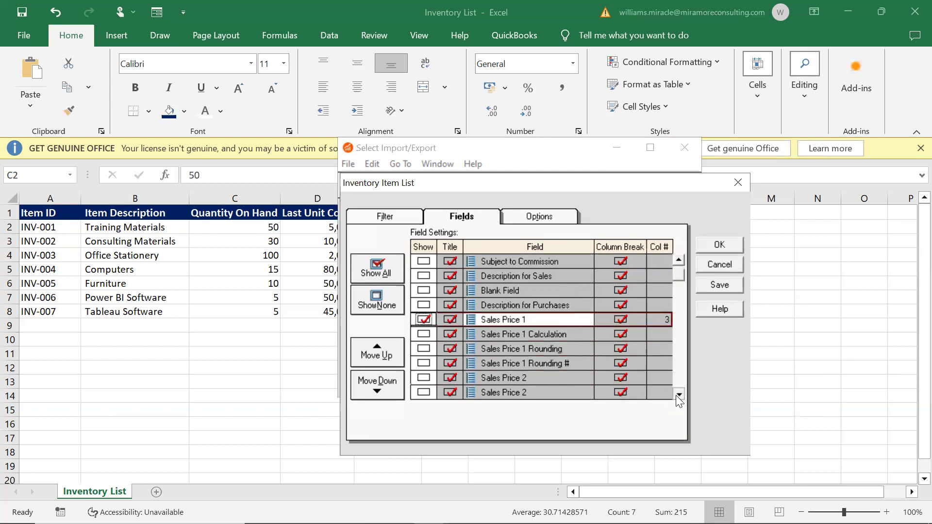
scroll(679, 398, "down", 4)
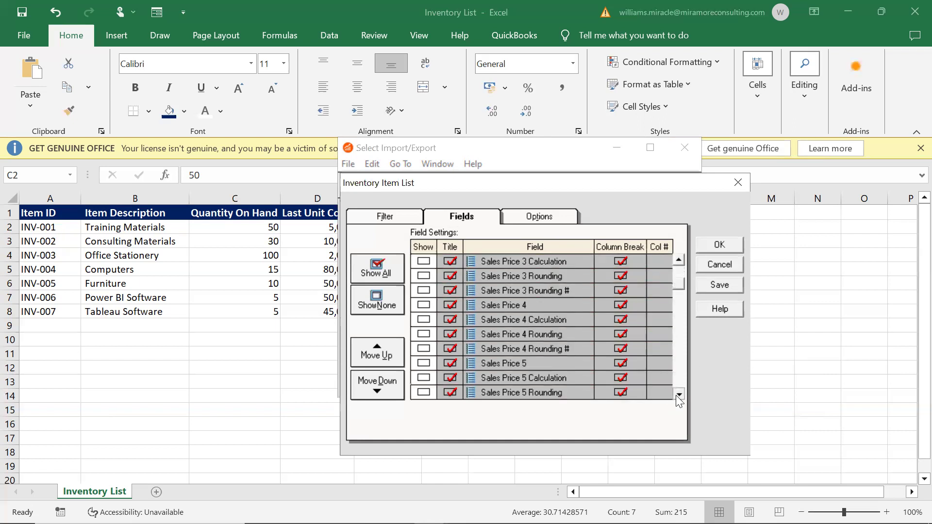
scroll(679, 398, "down", 7)
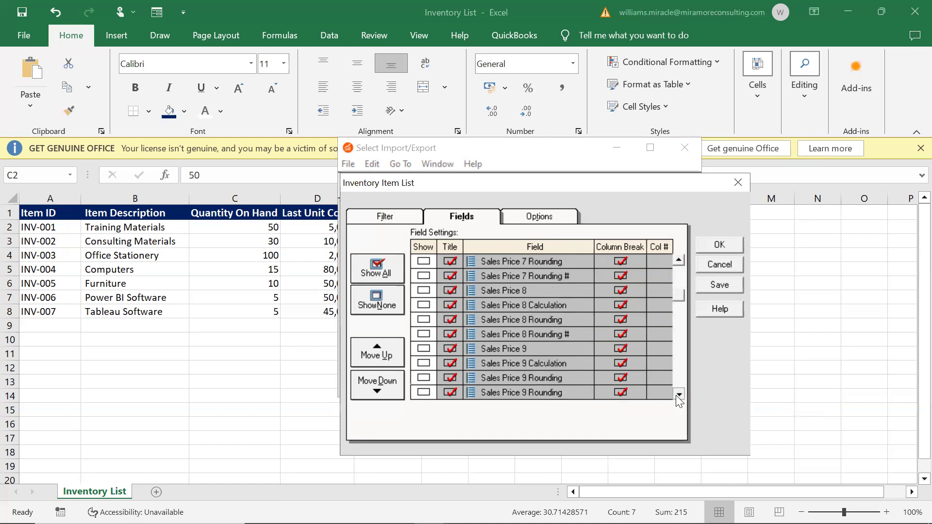
left_click(424, 290)
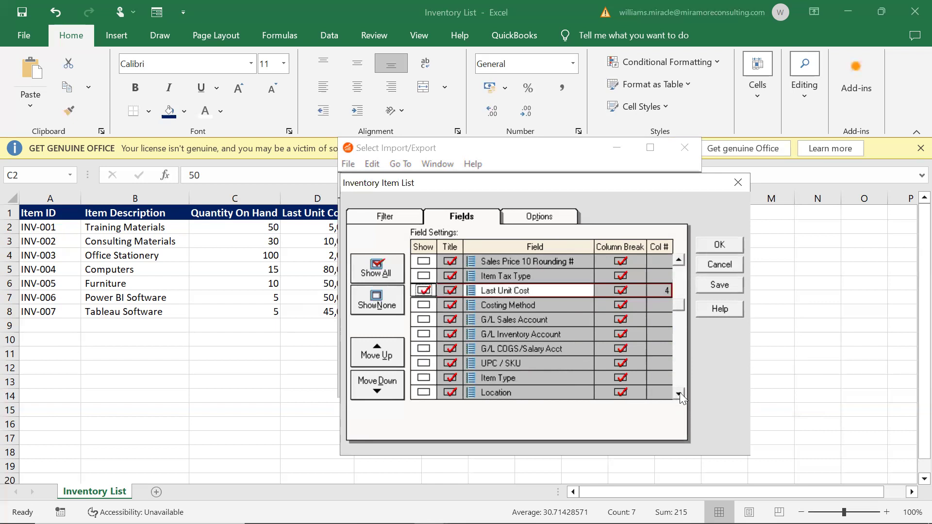
Step: Include the Quantity On Hand field in the export and shift the settings window slightly aside
scroll(680, 391, "down", 3)
scroll(682, 393, "down", 4)
scroll(681, 391, "down", 8)
scroll(681, 391, "down", 10)
scroll(681, 391, "down", 9)
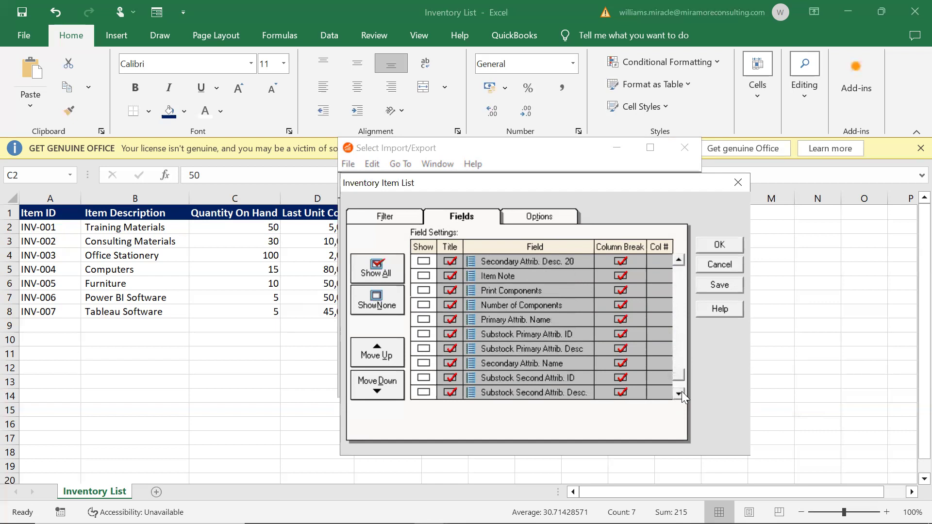
scroll(681, 391, "down", 5)
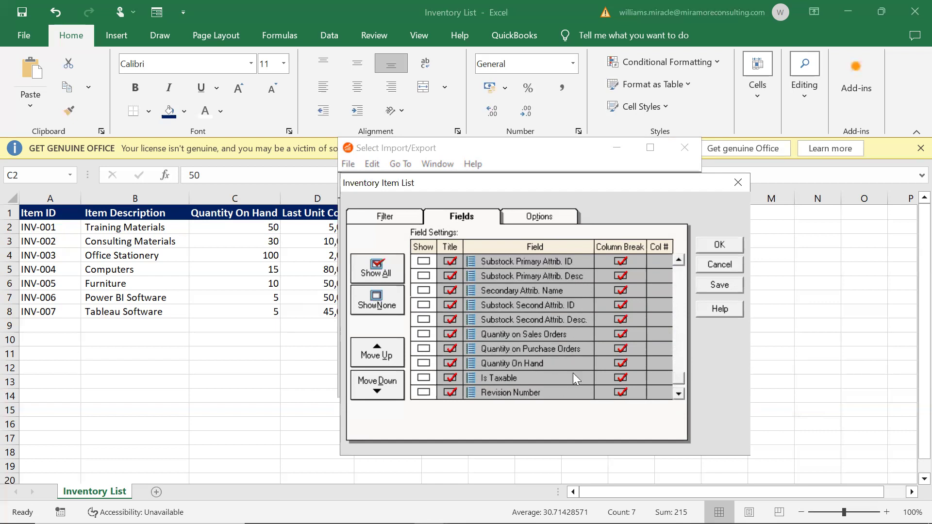
left_click(427, 365)
left_click_drag(423, 182, 393, 184)
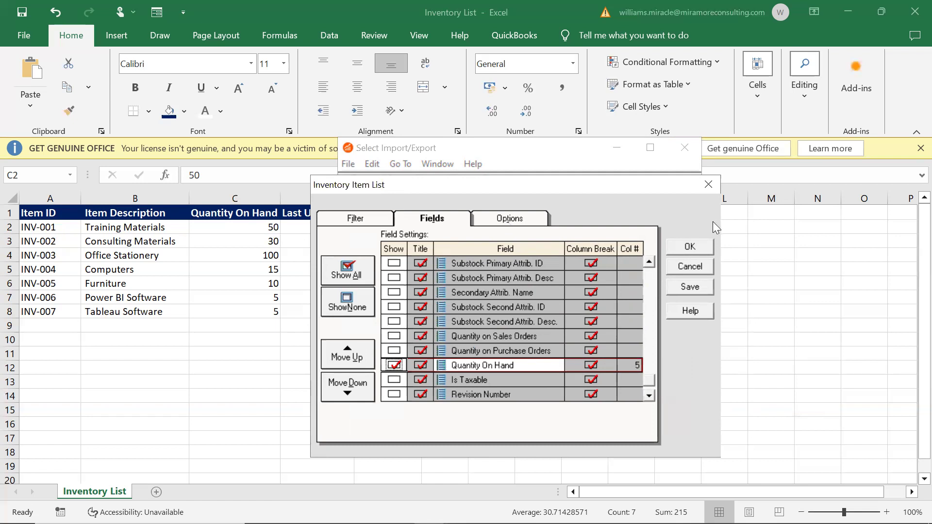
Step: Set the export options to include headings
left_click(531, 219)
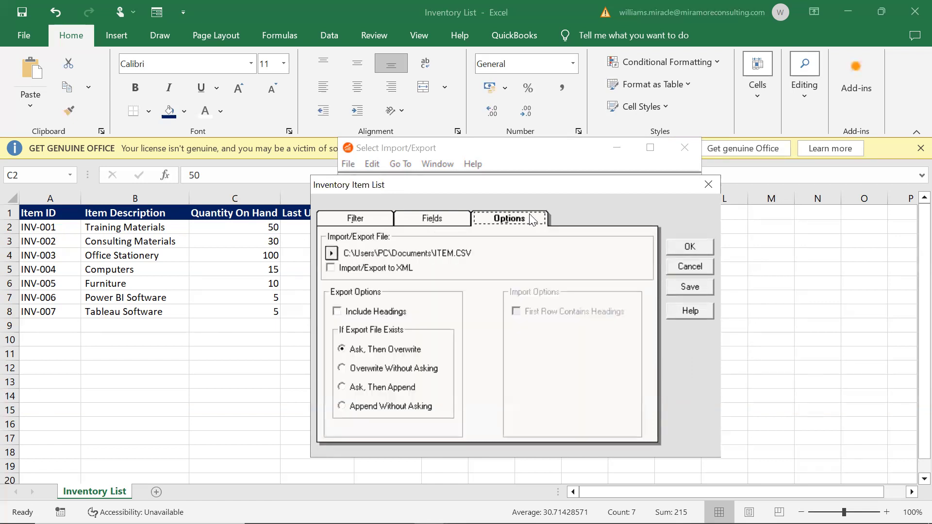
left_click(334, 254)
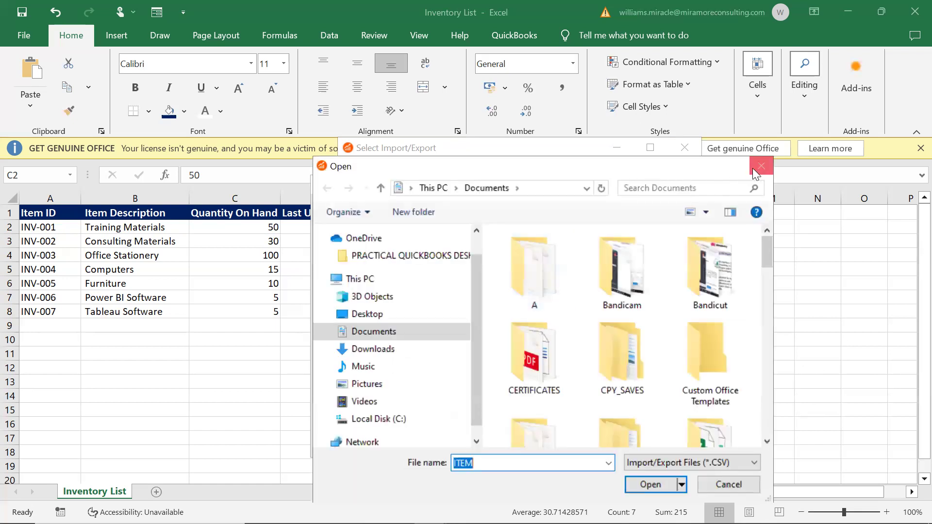
left_click(760, 166)
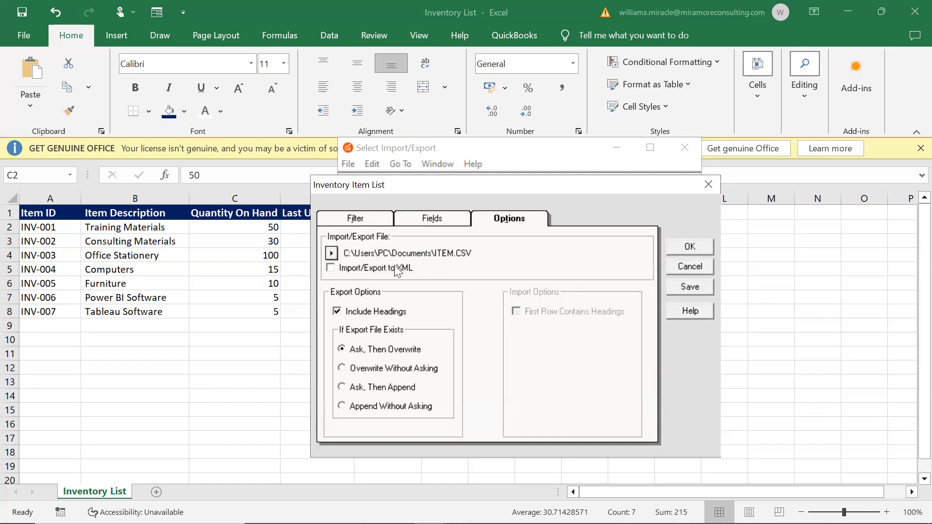
Step: Browse for the export file location in the Desktop's SAGE 50 Mastering course folder and open its Practice Materials subfolder
left_click(332, 252)
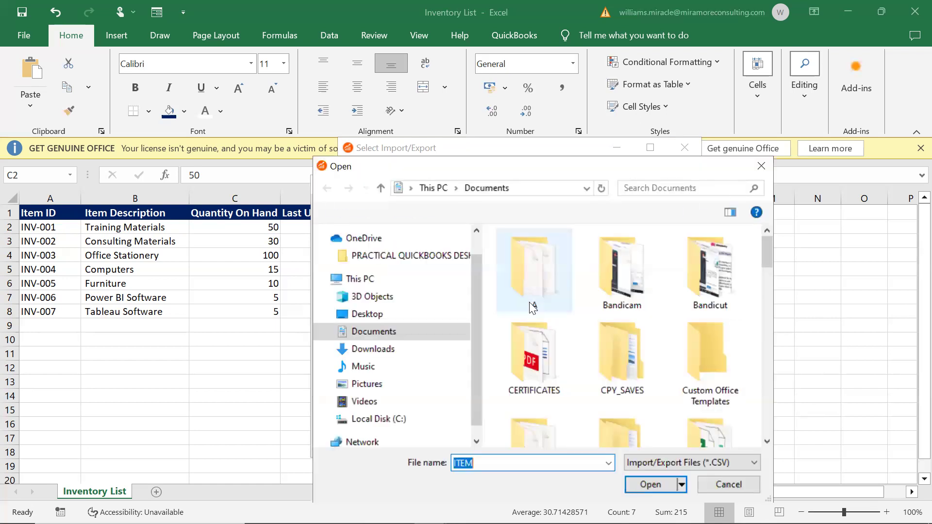
left_click(383, 318)
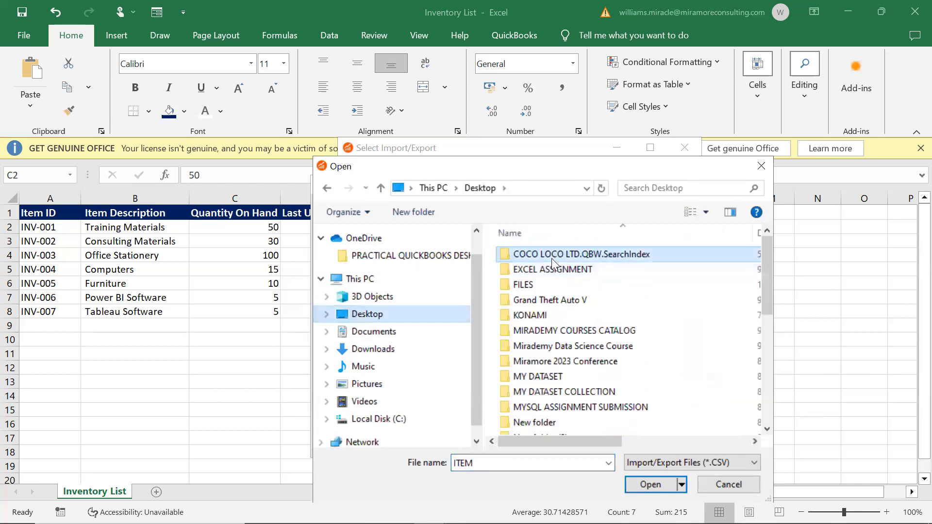
scroll(552, 258, "down", 5)
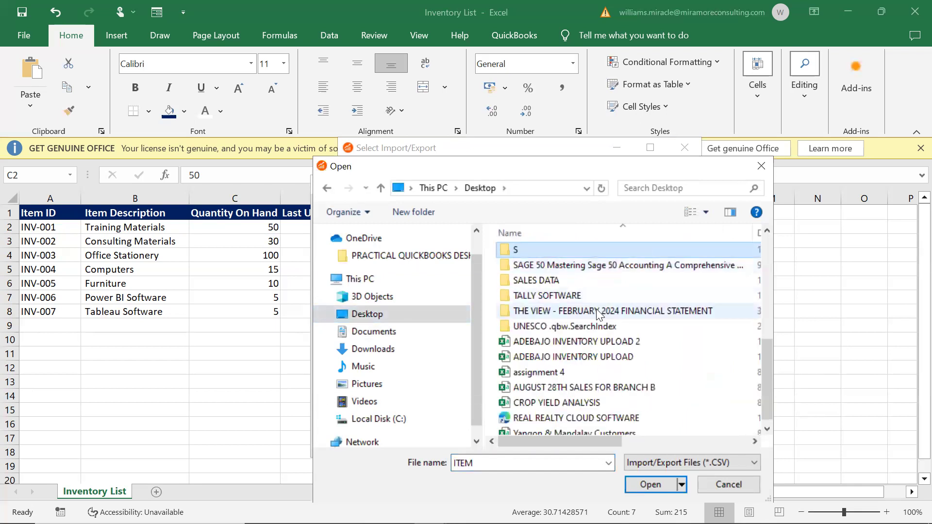
double_click(572, 266)
left_click(514, 269)
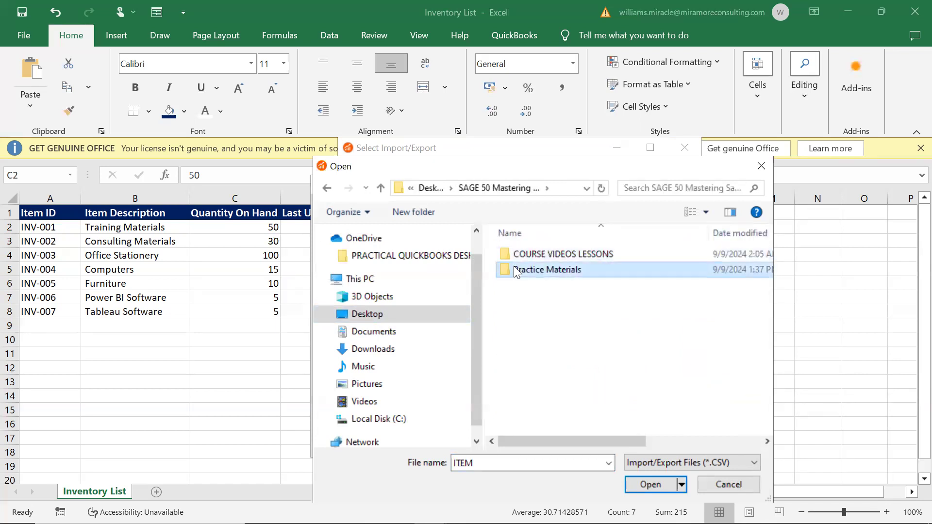
double_click(514, 266)
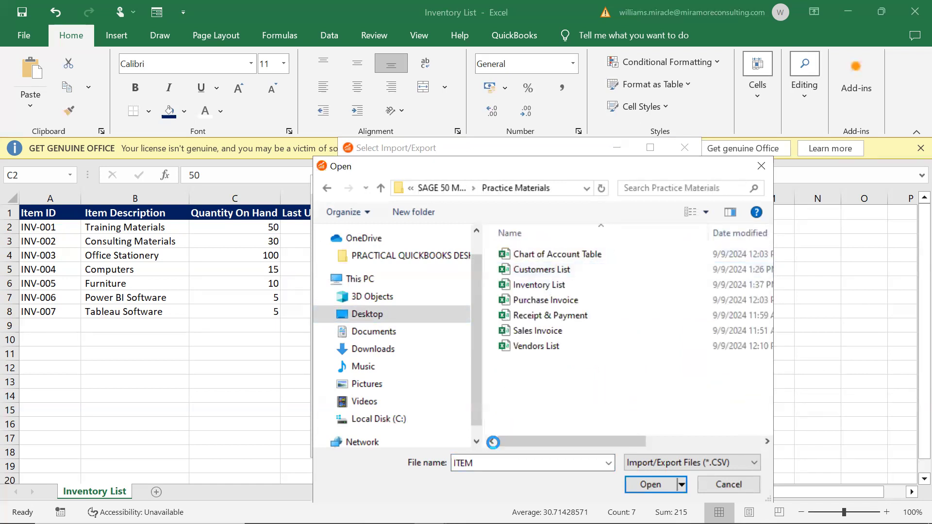
Step: Name the export file EXPORTED ITEM TEMPLATE and run the Inventory Item List export
double_click(478, 463)
left_click(518, 460)
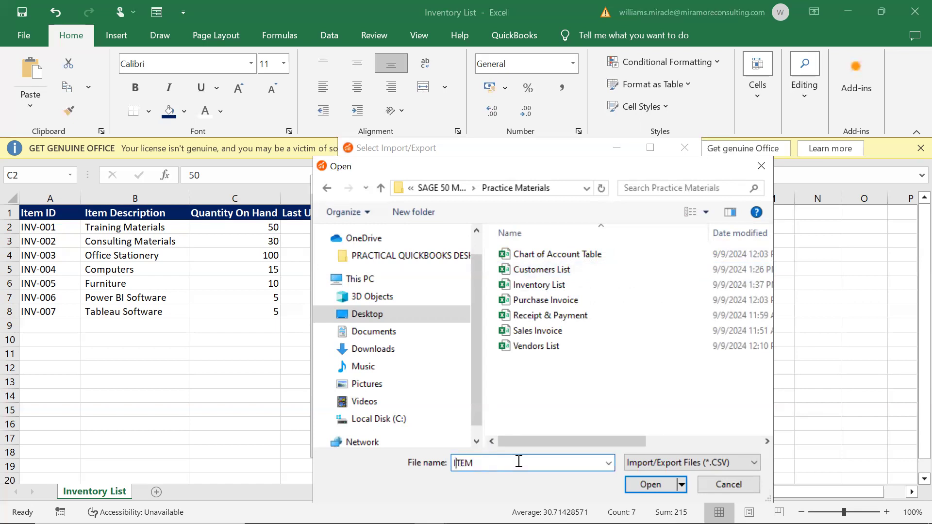
type("ex")
key("BackSpace")
key("BackSpace")
type("EXPORTED ITEM TEMPLATE")
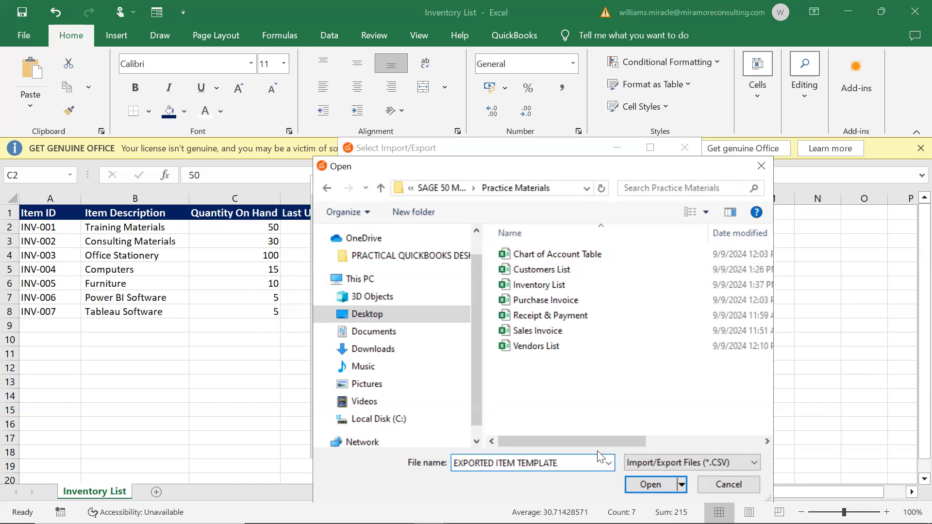
left_click(650, 484)
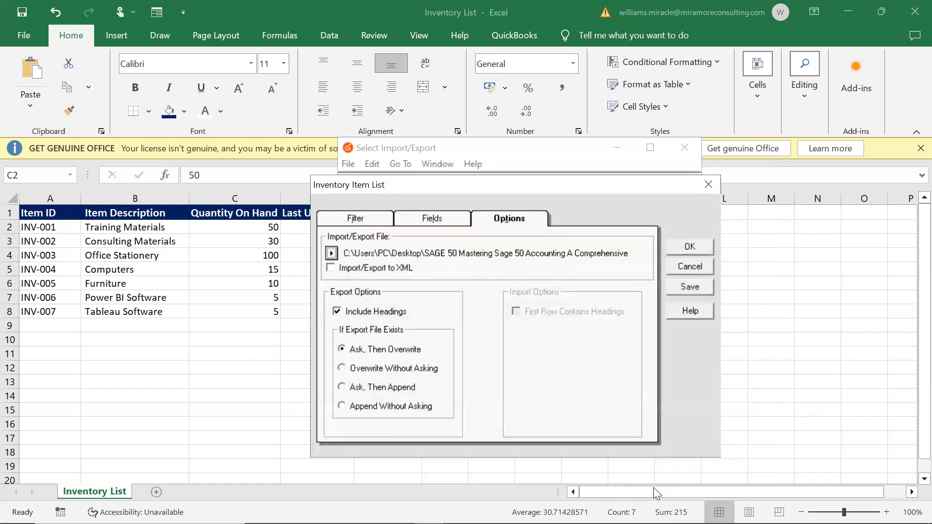
left_click(690, 250)
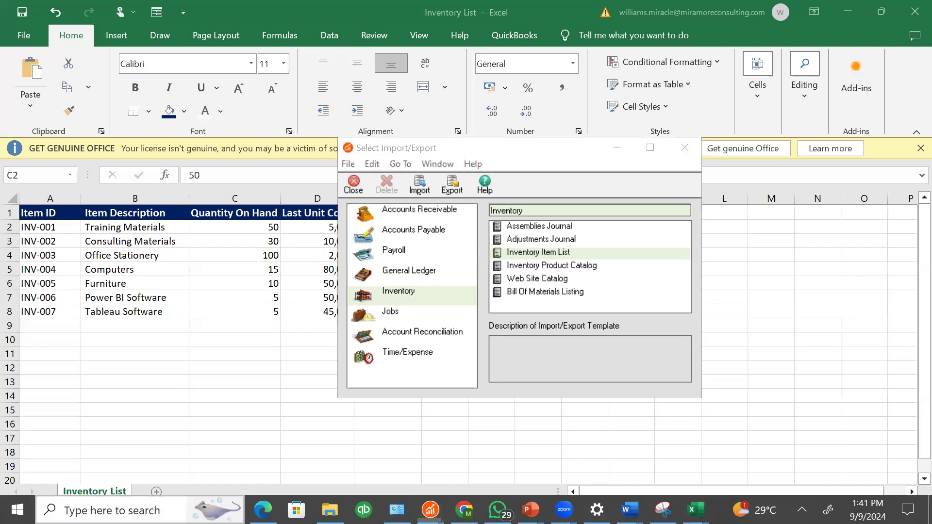
key("super")
type("EXPORTED")
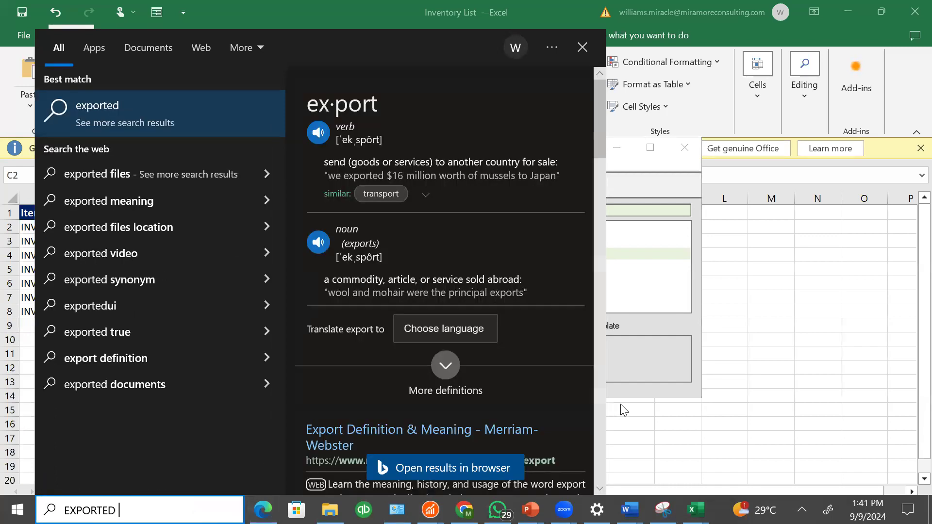
left_click(669, 399)
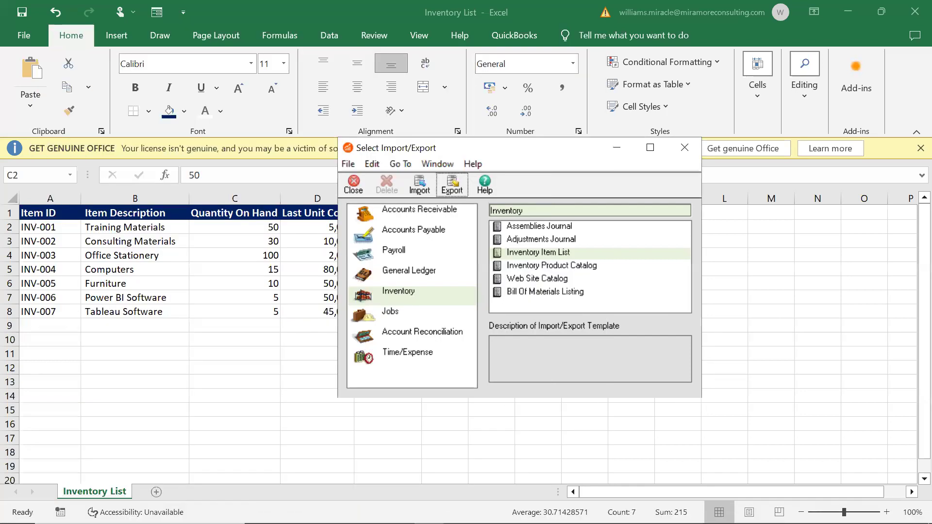
Step: Switch to File Explorer and open EXPORTED ITEM TEMPLATE from the Practice Materials folder in Excel
left_click(330, 510)
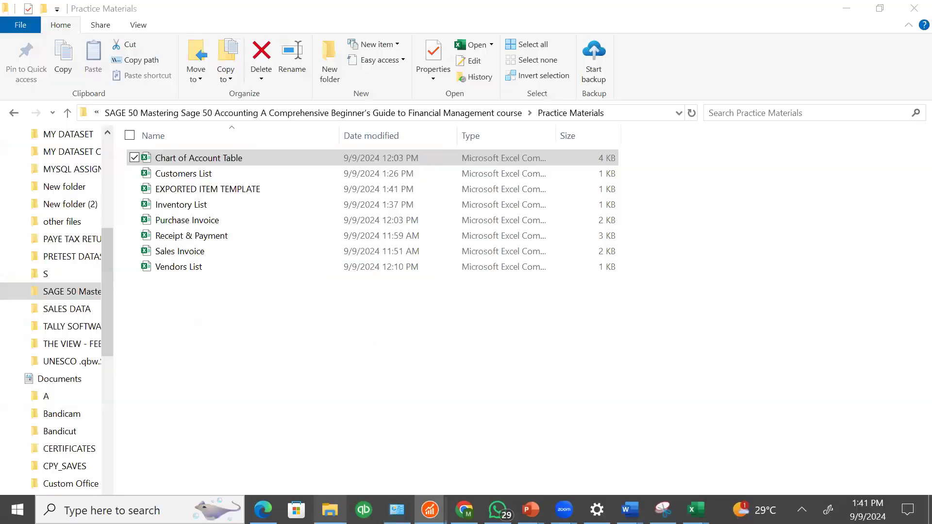
right_click(318, 335)
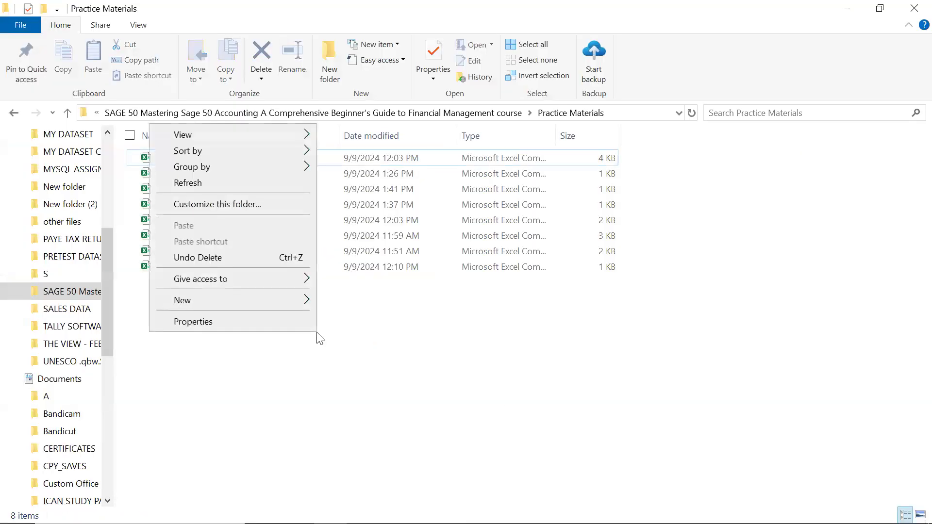
left_click(402, 305)
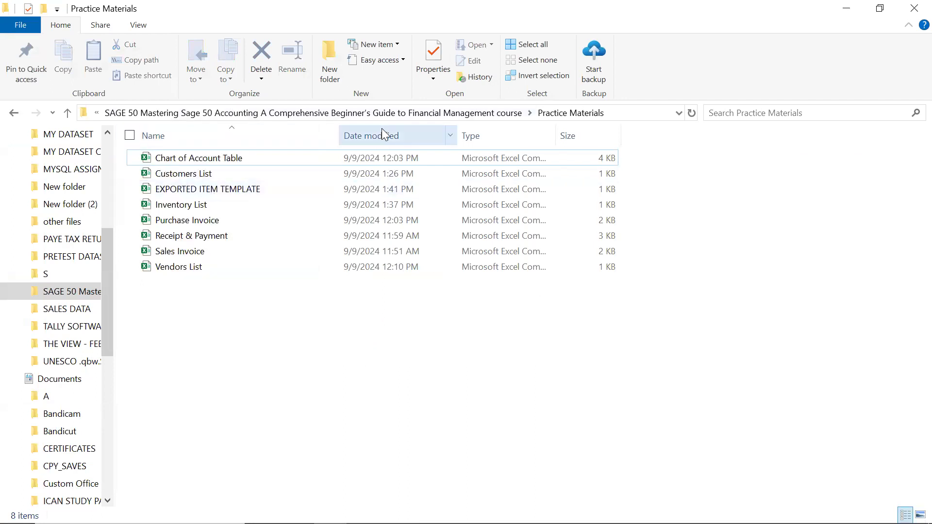
left_click(175, 189)
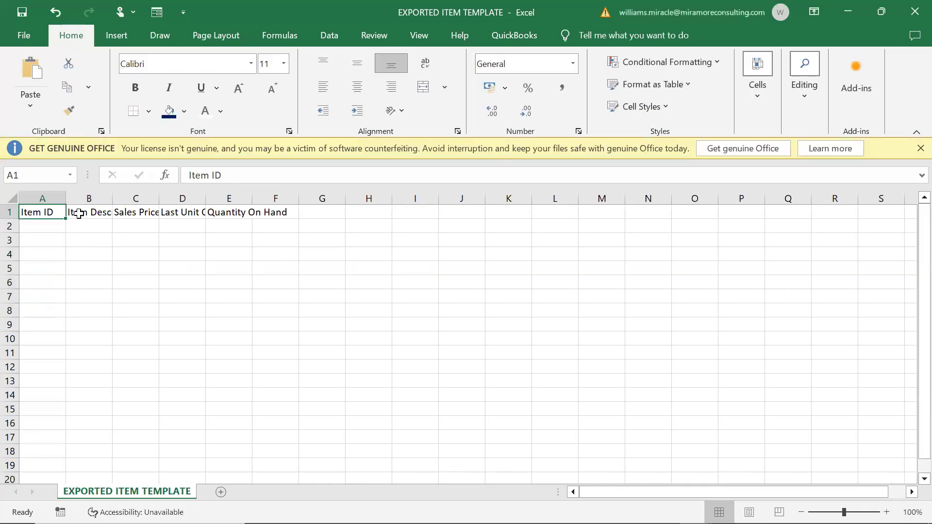
Step: AutoFit all columns of the exported template so the full headings fit
left_click(60, 197)
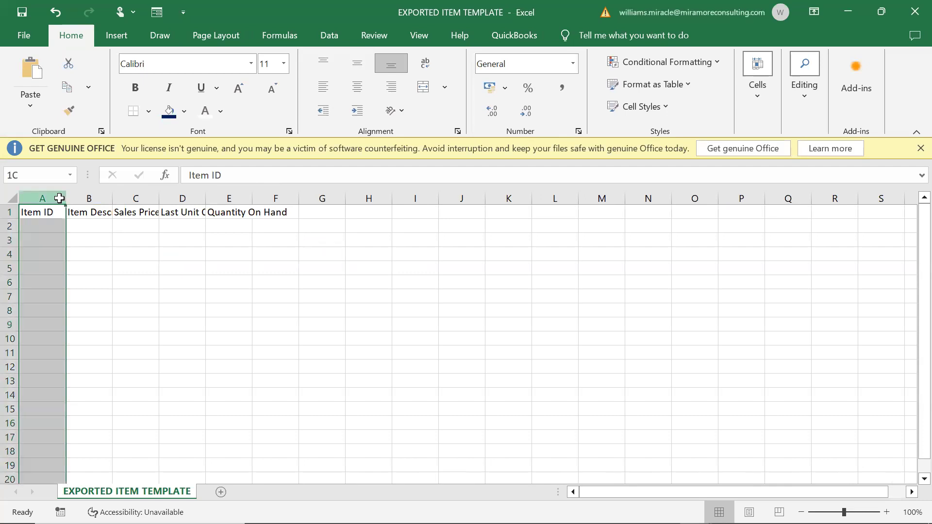
left_click(85, 218)
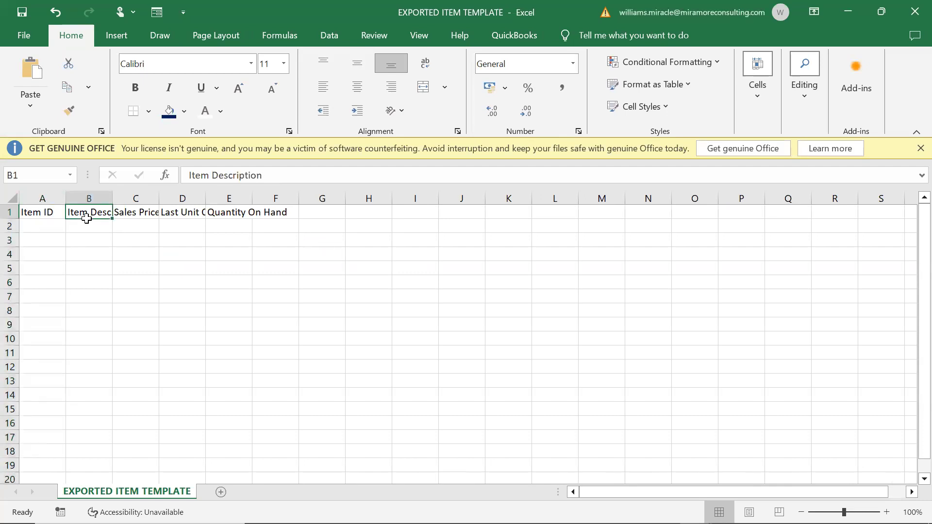
left_click(11, 200)
double_click(65, 201)
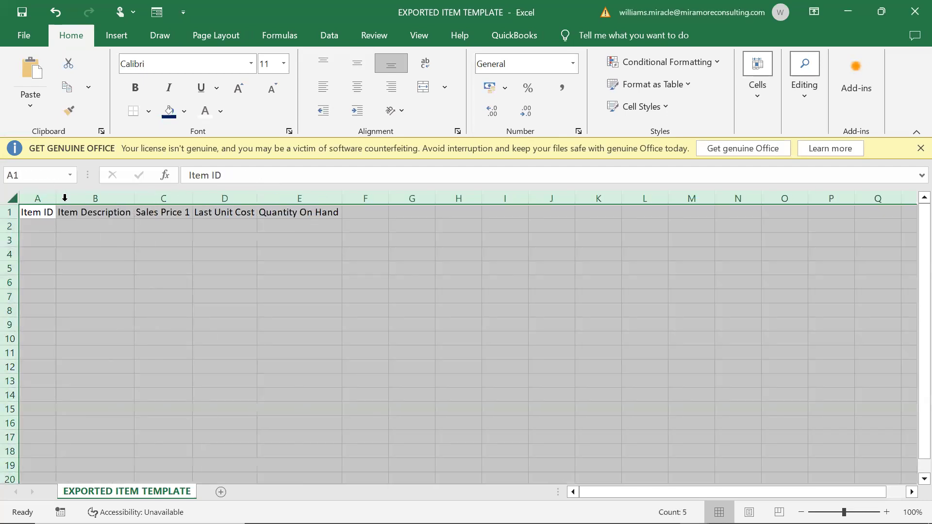
left_click(109, 224)
Step: Copy the heading cells A1:E1 of the exported template, from Item ID to Quantity On Hand
left_click(52, 211)
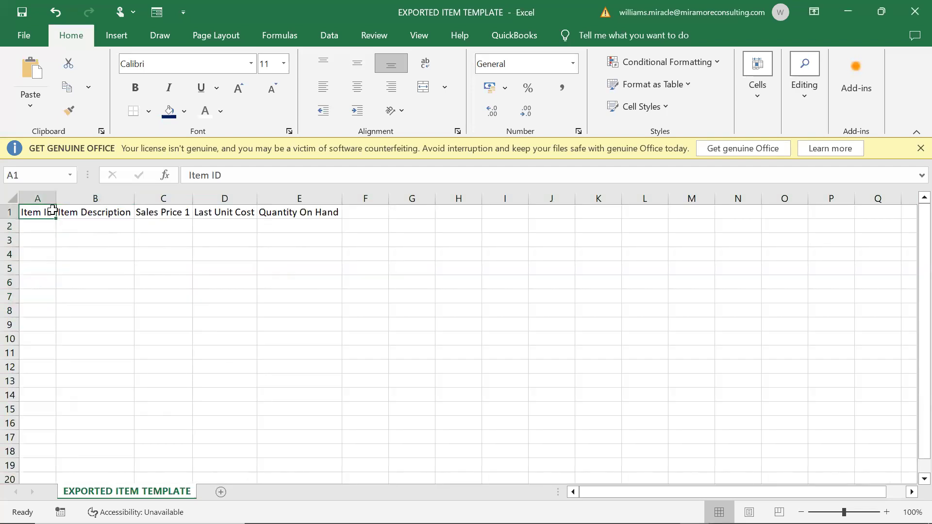
left_click_drag(48, 211, 294, 214)
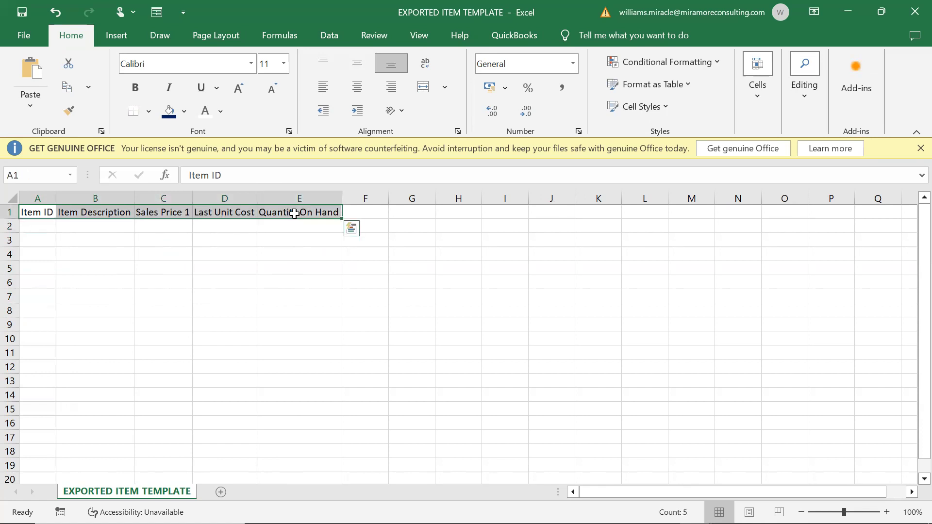
key("ctrl+c")
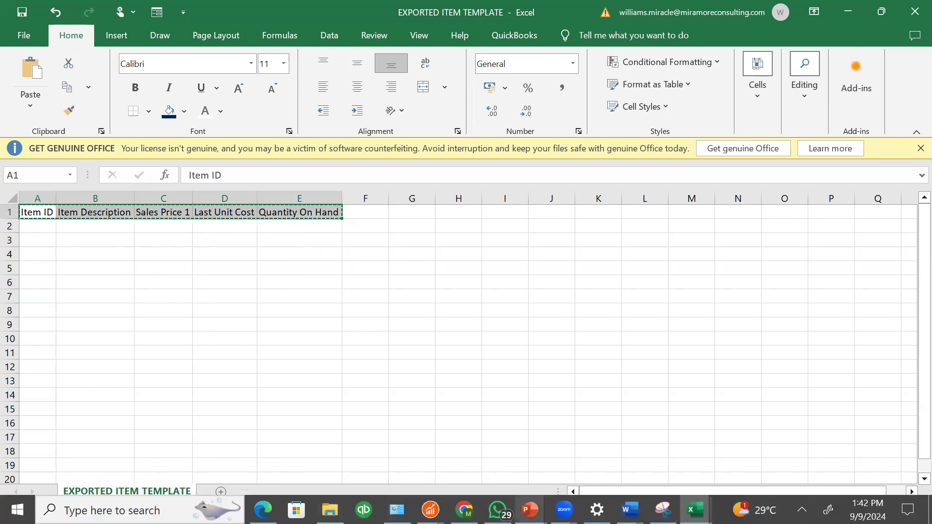
Step: Switch to the Inventory List workbook and paste the copied template headings into row 12, starting at cell B12
mouse_move(694, 510)
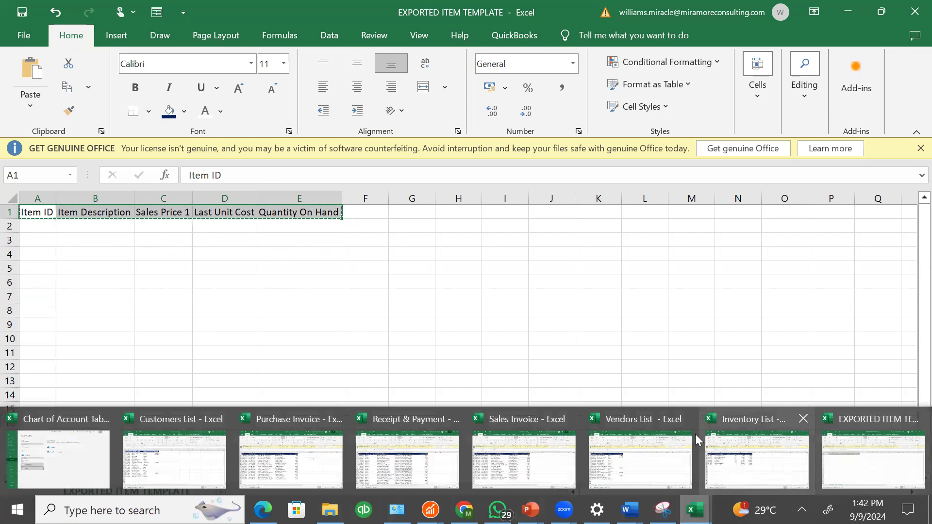
left_click(777, 458)
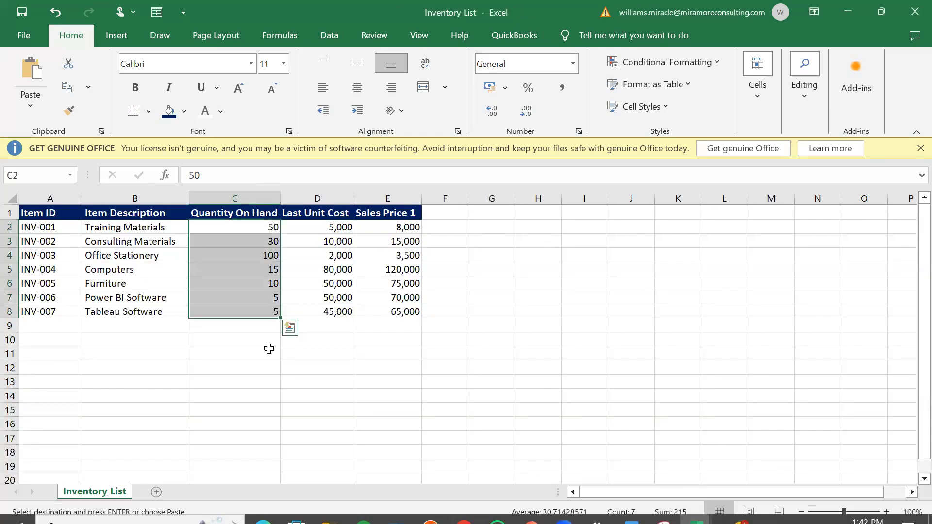
left_click(111, 371)
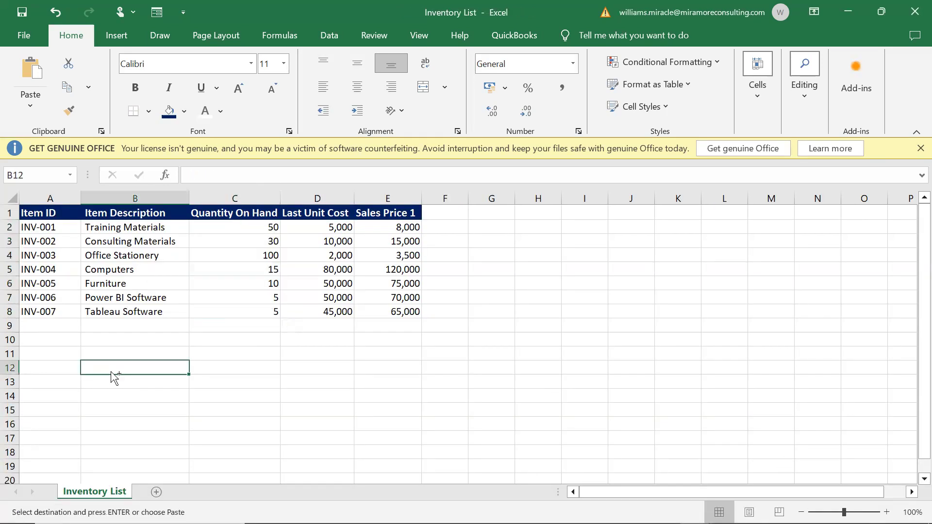
key("ctrl+v")
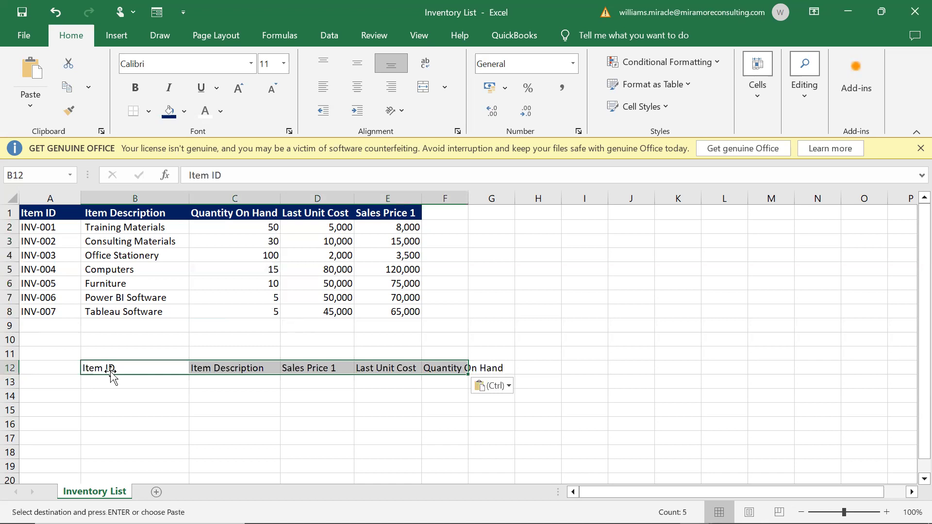
Step: Copy the pasted Item ID and Item Description headings from row 12 over the matching headings in A1 and B1
left_click(143, 368)
key("Escape")
key("ctrl+c")
left_click(37, 213)
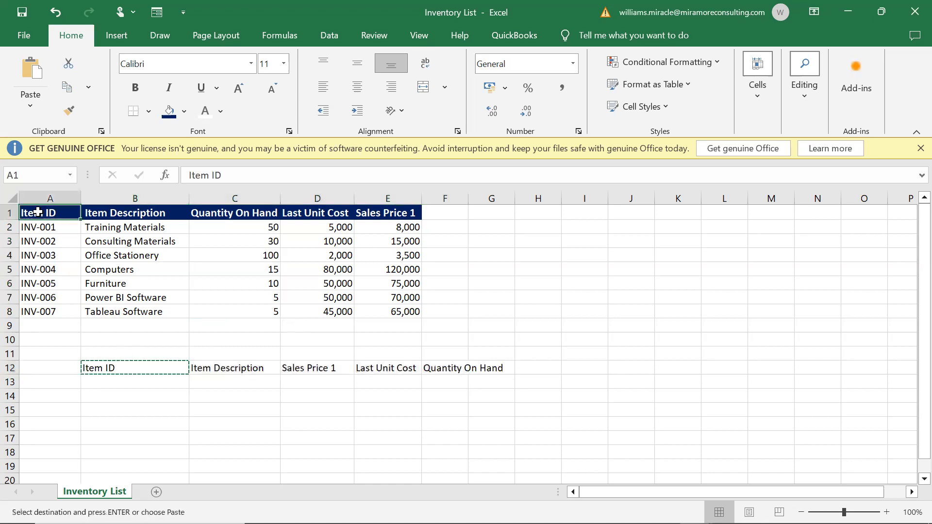
key("ctrl+v")
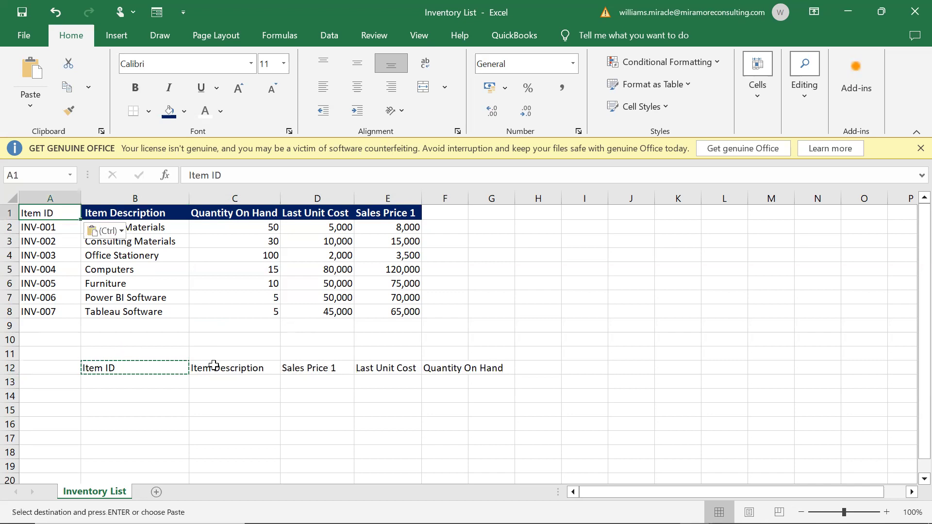
left_click(215, 367)
key("ctrl+c")
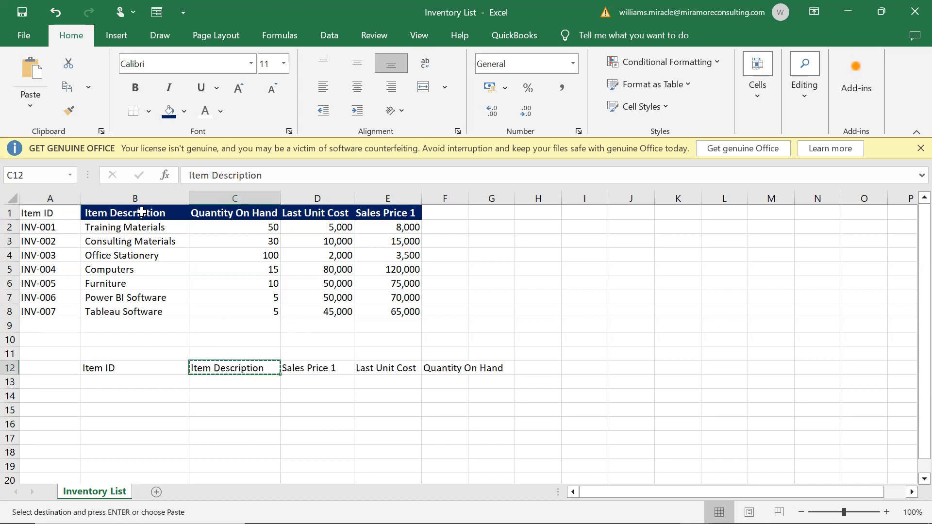
left_click(142, 212)
key("ctrl+v")
Step: Copy the Sales Price 1 heading from row 12 over E1 and the Last Unit Cost heading over D1
left_click(315, 367)
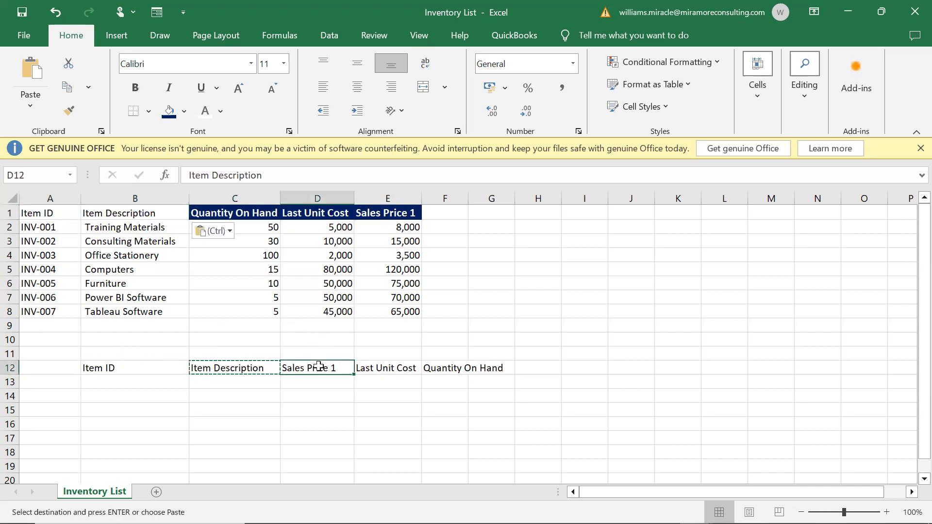
key("ctrl+c")
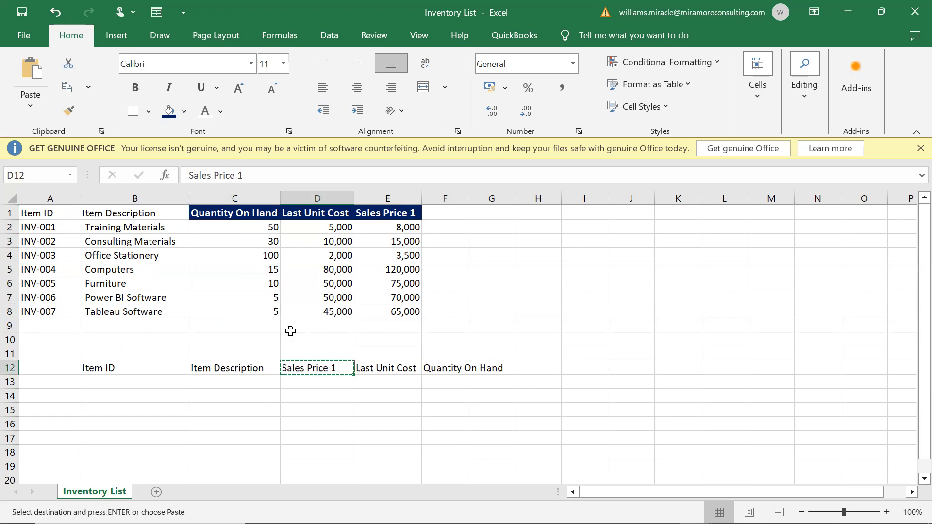
left_click(380, 214)
key("ctrl+v")
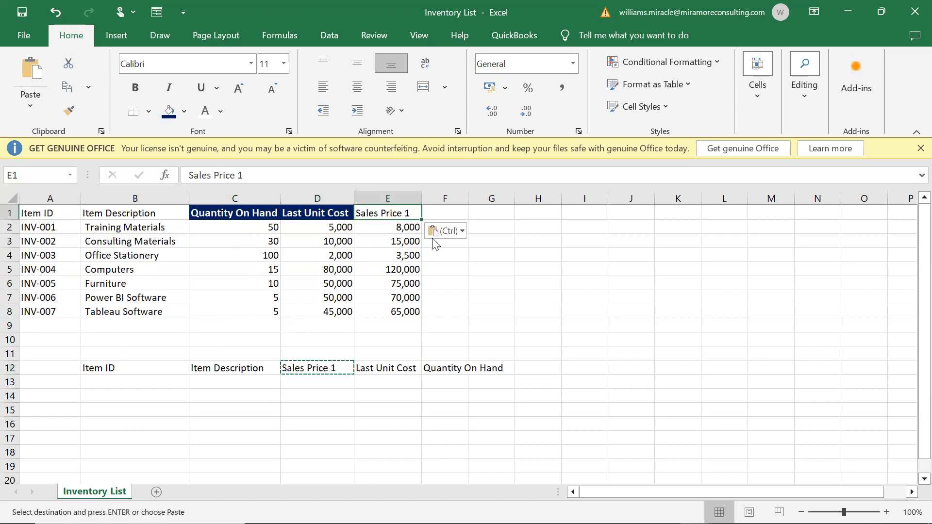
left_click(399, 366)
key("ctrl+c")
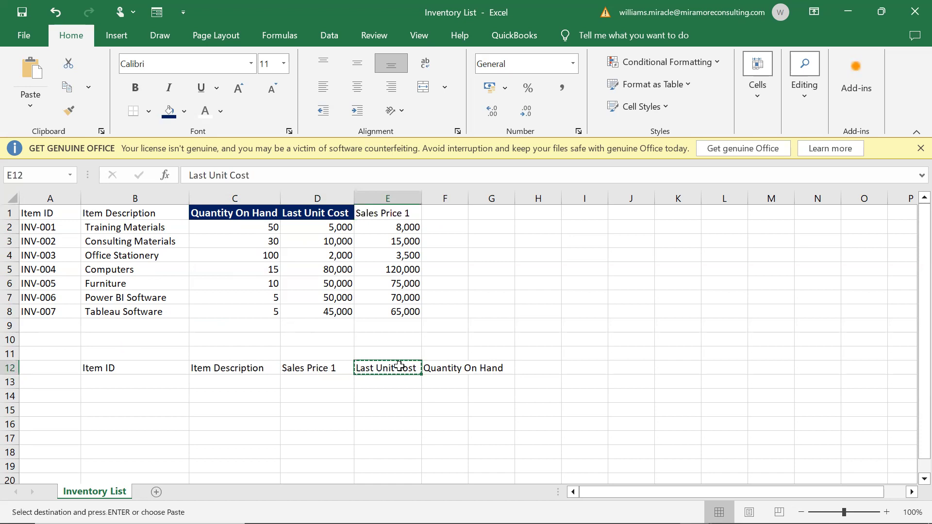
left_click(296, 213)
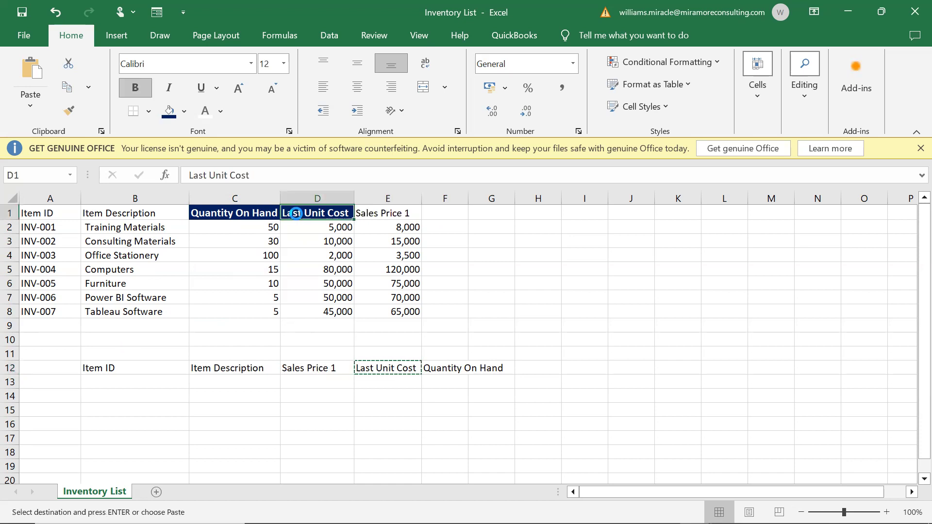
key("ctrl+v")
Step: Copy the Quantity On Hand heading from F12 over the matching heading in C1
left_click(446, 369)
key("ctrl+c")
left_click(200, 216)
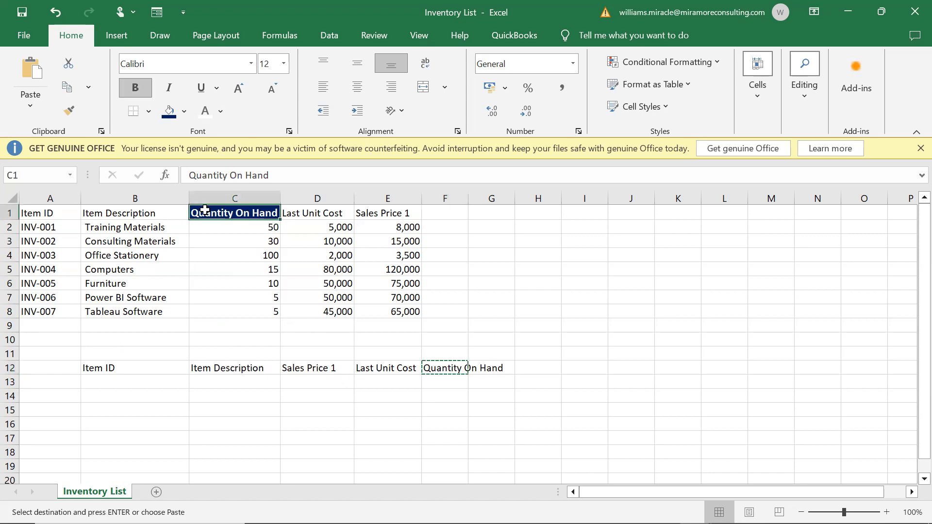
key("ctrl+v")
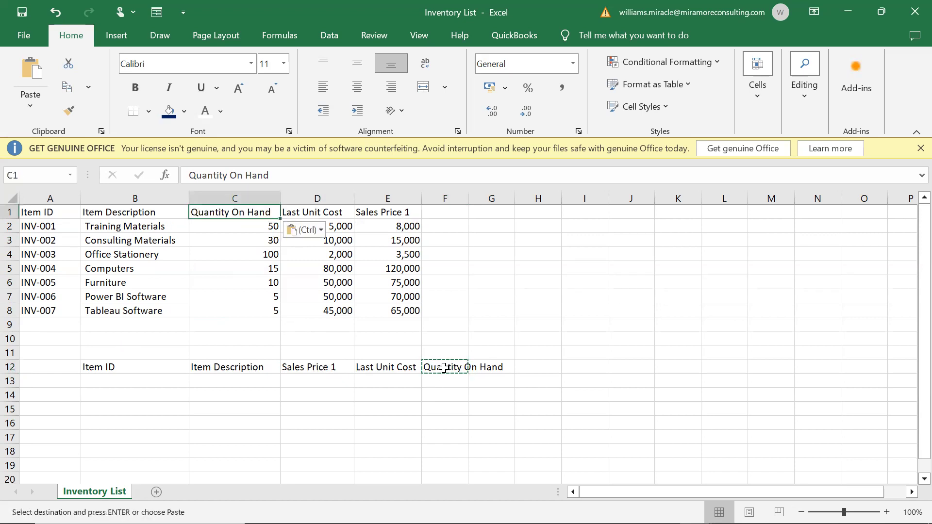
Step: Left-align the Quantity On Hand values in C2:C8
left_click(334, 228)
left_click(344, 282)
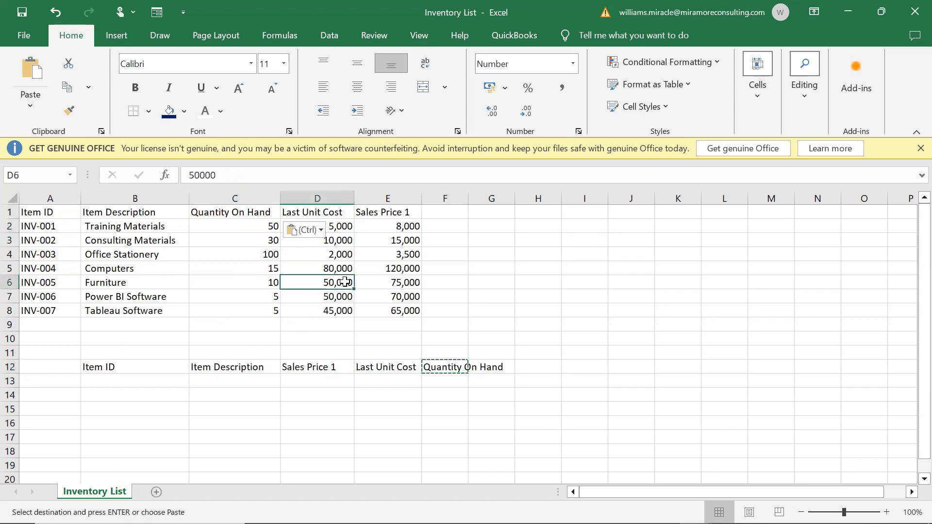
left_click(393, 271)
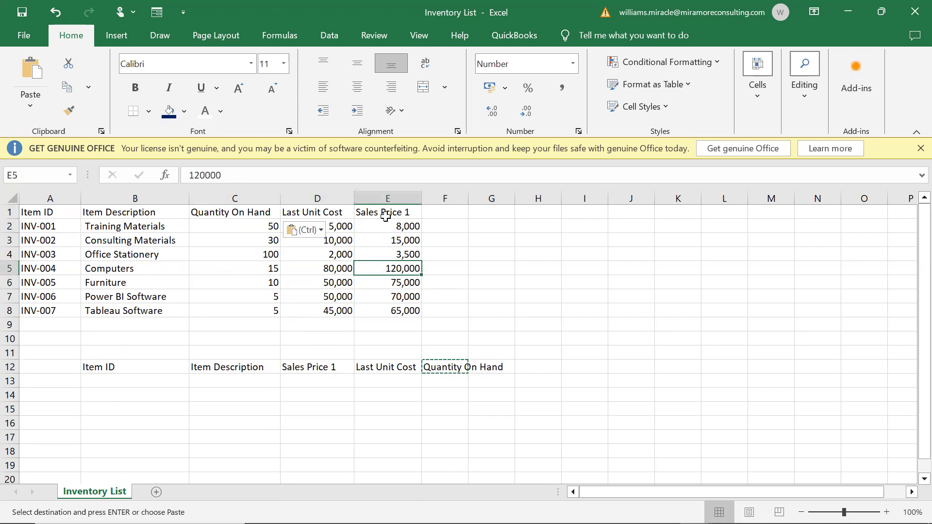
left_click_drag(253, 227, 265, 313)
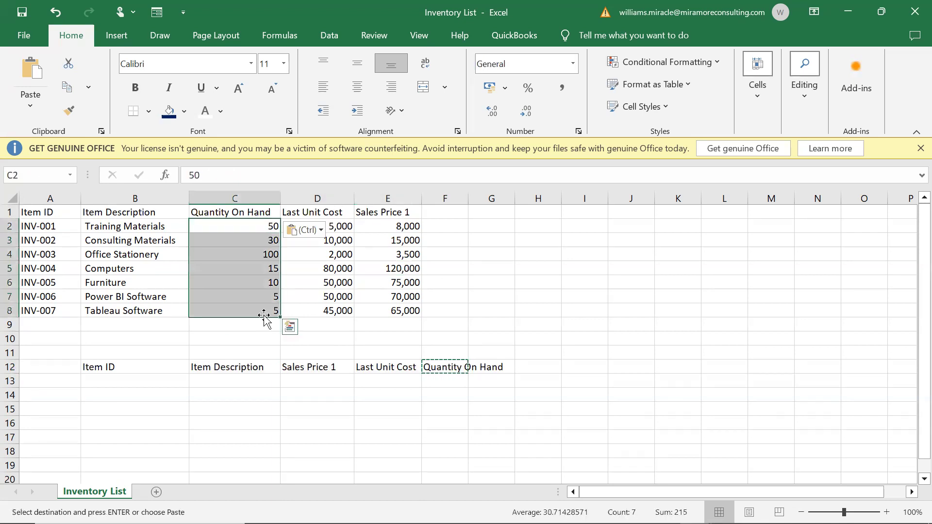
left_click(329, 85)
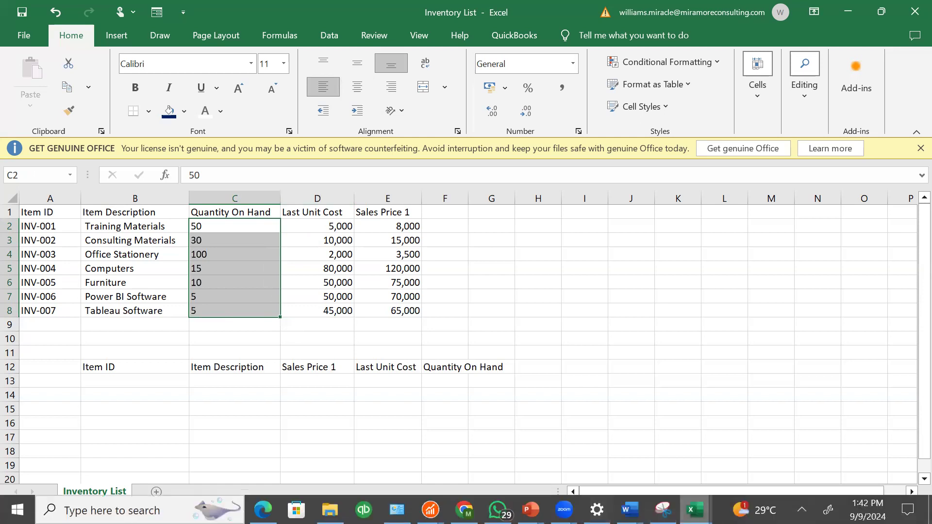
Step: Check the Customers List workbook, including its Current Balance column, and return to the Inventory List
mouse_move(695, 509)
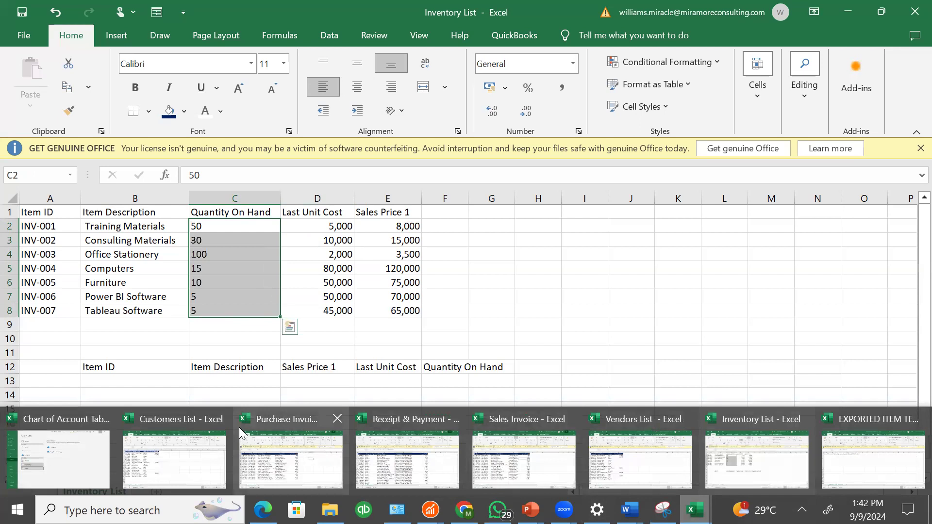
left_click(191, 452)
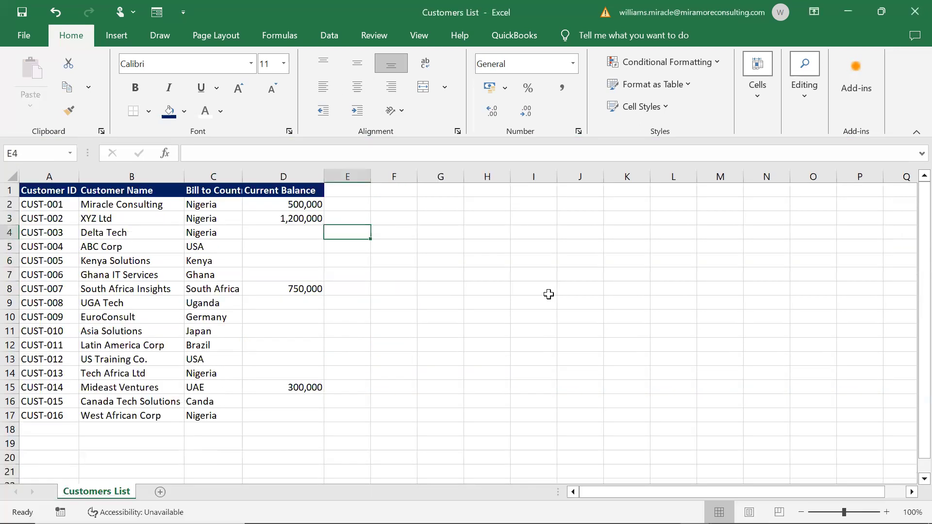
key("alt+Tab")
Step: Apply Comma Style with two decimal places to the Sales Price 1 values in E2:E8
left_click_drag(410, 222, 398, 307)
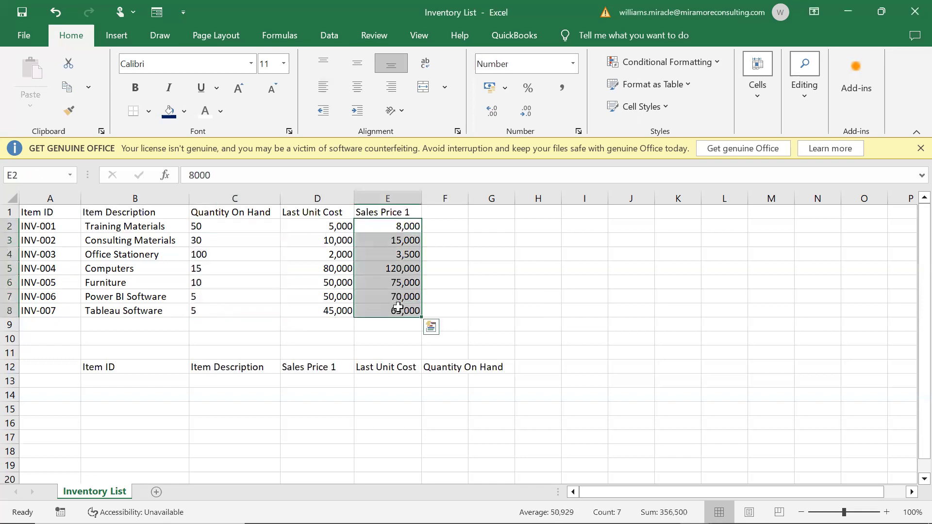
left_click(559, 85)
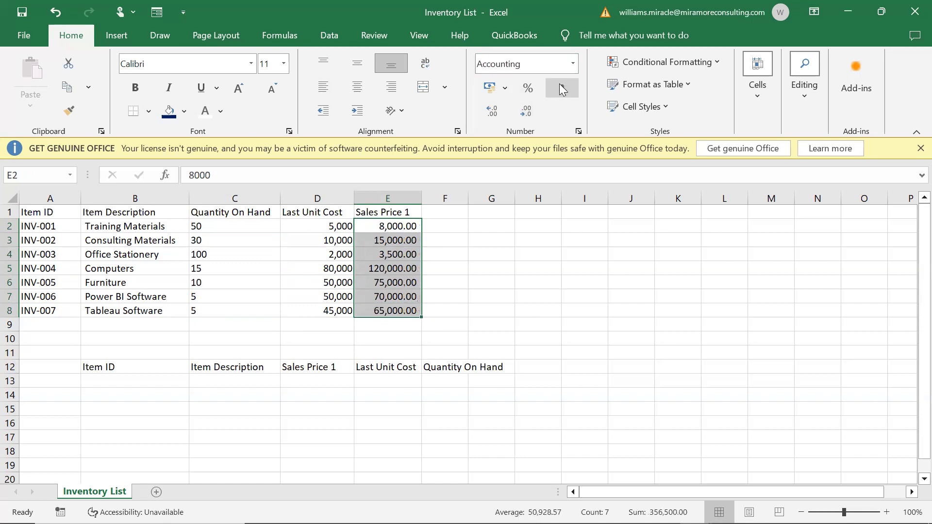
left_click(385, 240)
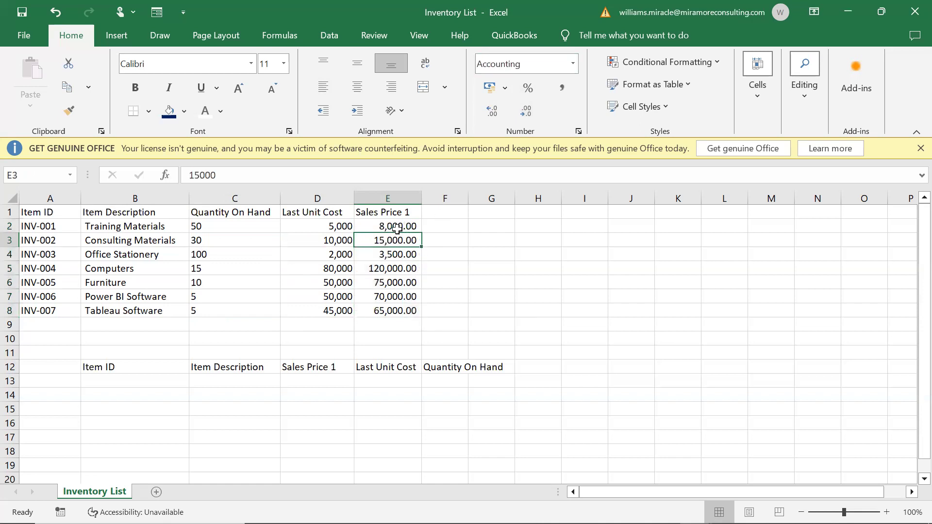
key("ctrl+z")
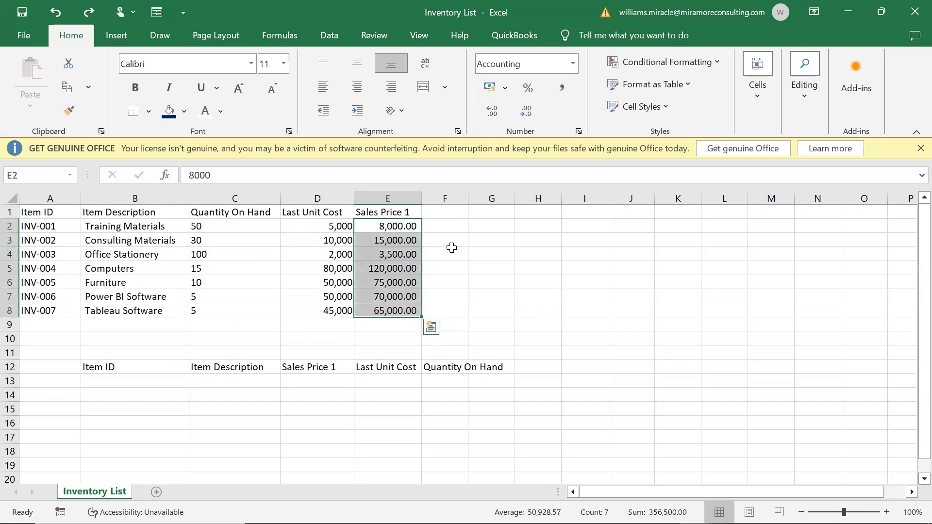
left_click(405, 245)
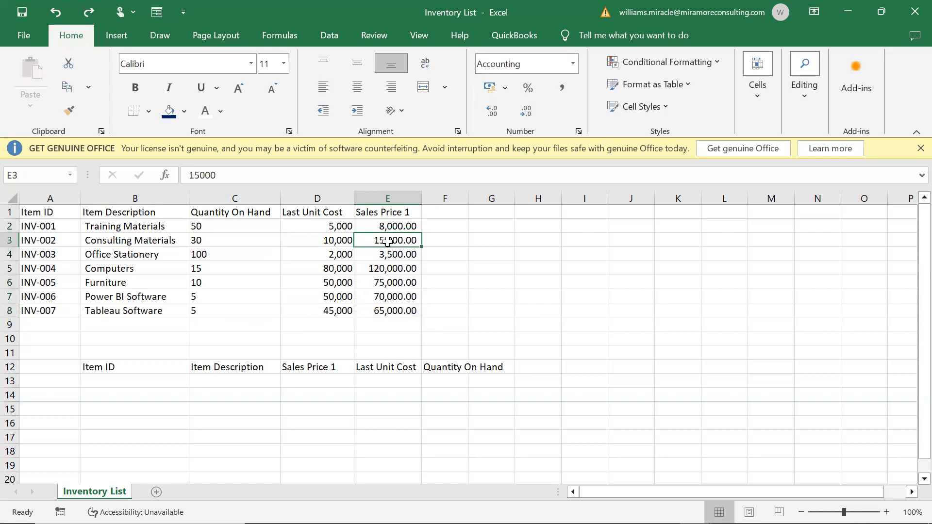
Step: Try to remove every comma from the sheet with Find and Replace, leaving the replacement empty, and close the dialog
left_click(801, 90)
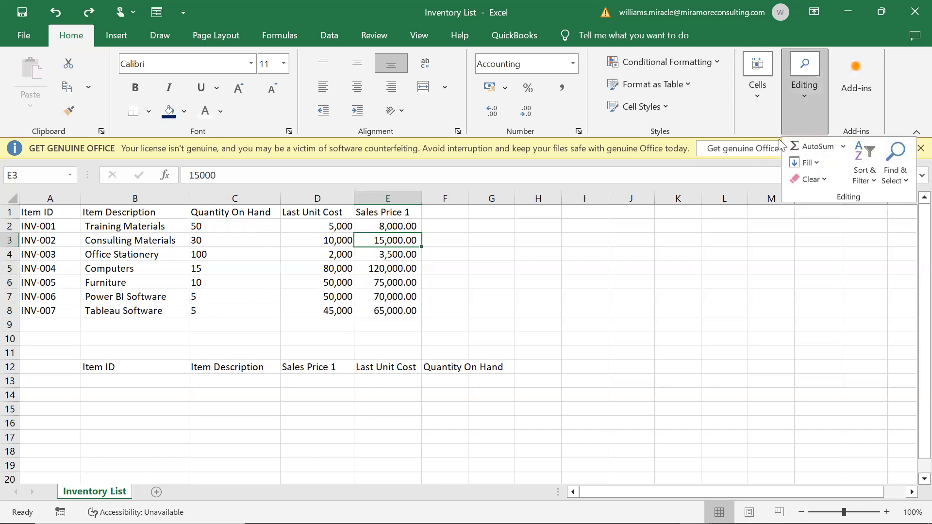
left_click(896, 160)
left_click(843, 219)
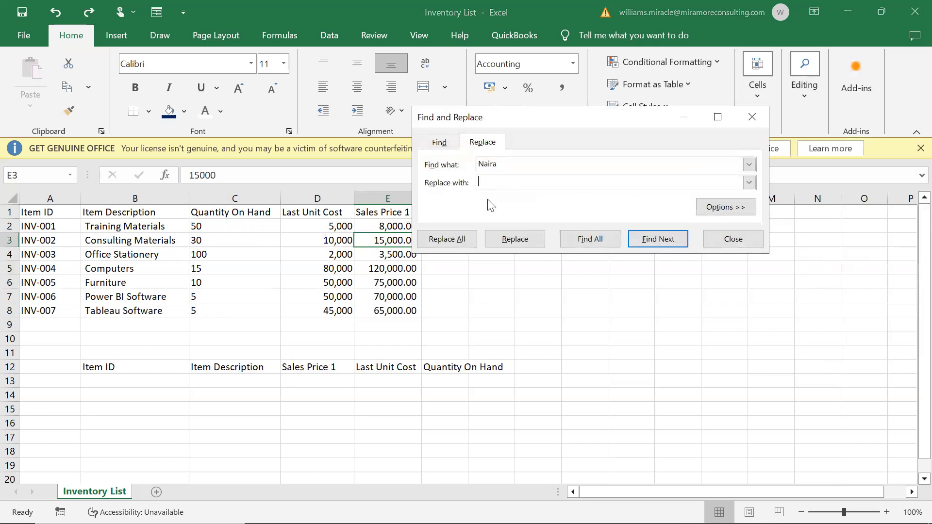
left_click_drag(501, 163, 420, 163)
type(",")
left_click(442, 238)
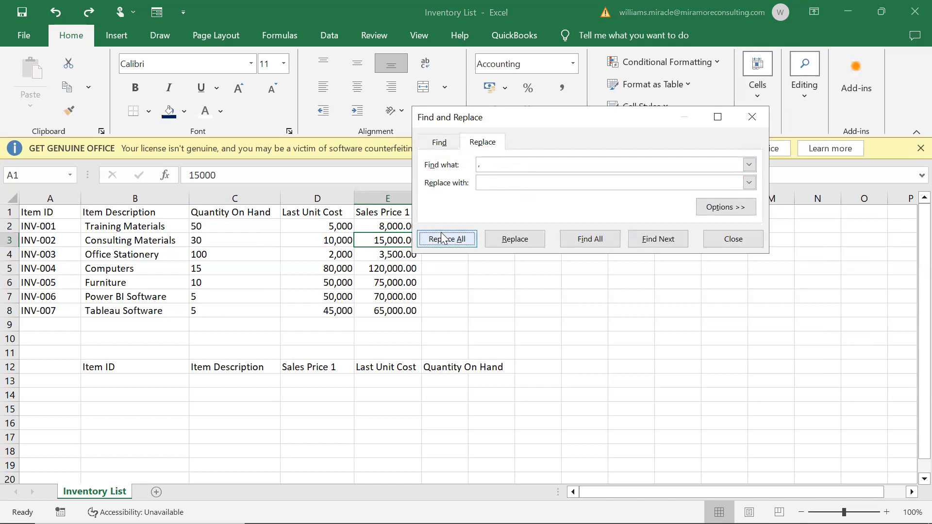
left_click(470, 314)
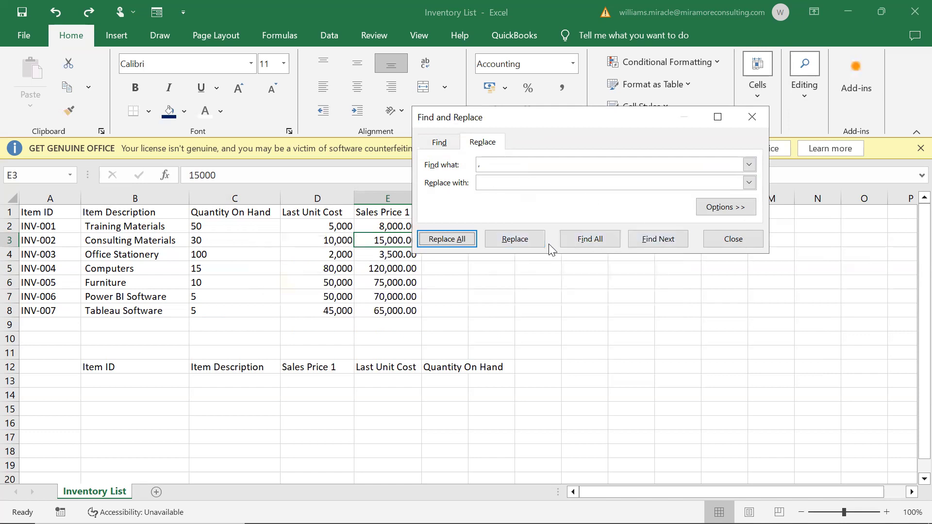
left_click(569, 242)
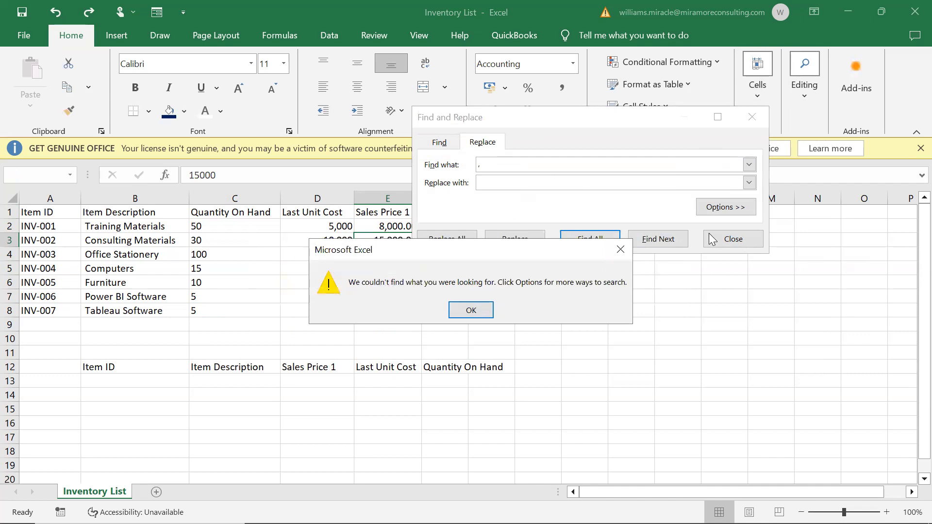
left_click(620, 249)
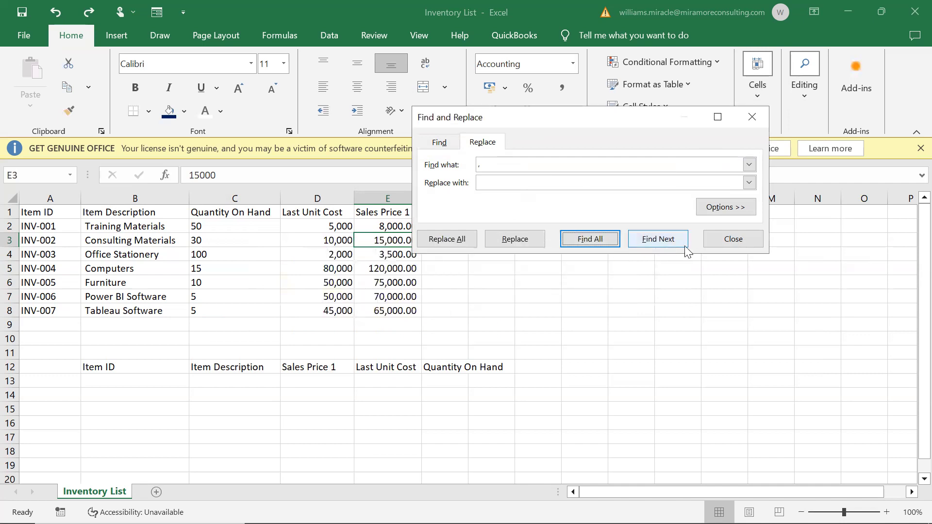
left_click(711, 245)
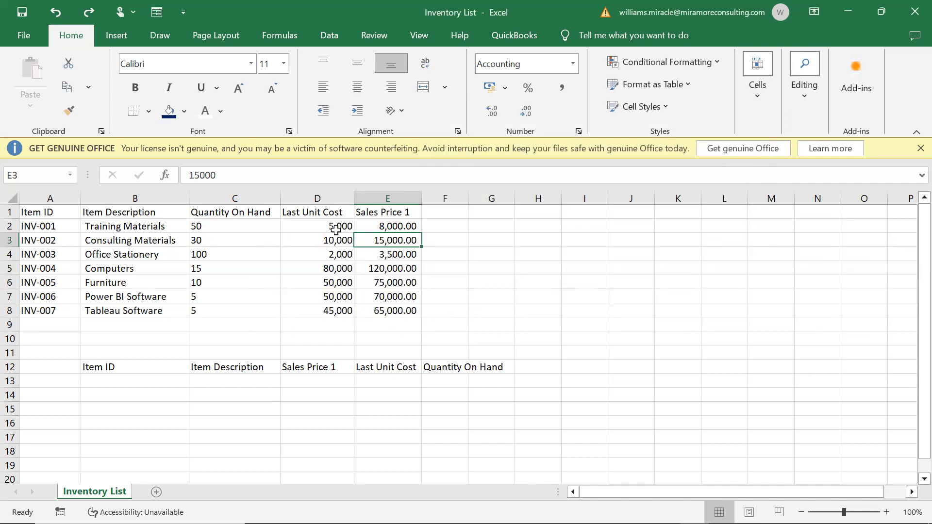
Step: Apply Comma Style with two decimal places to the Last Unit Cost values in D2:D8
left_click_drag(338, 226, 334, 311)
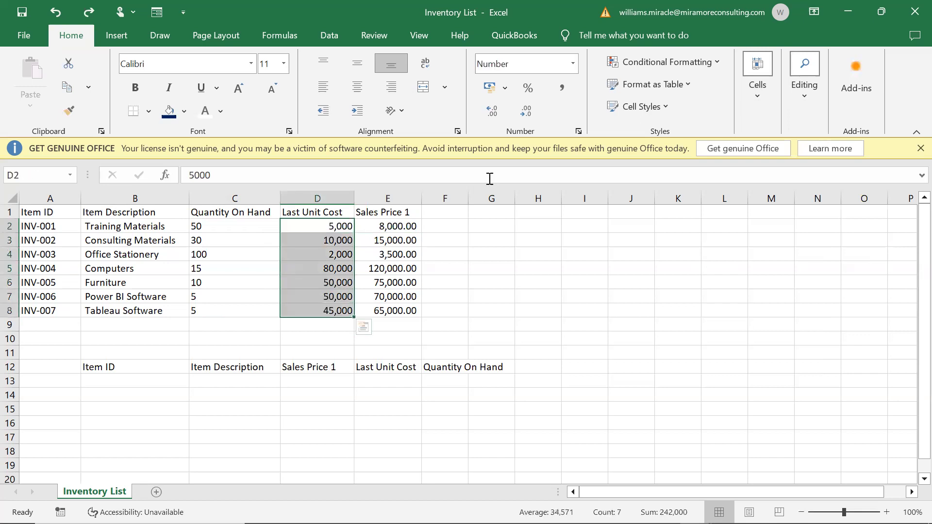
left_click(558, 97)
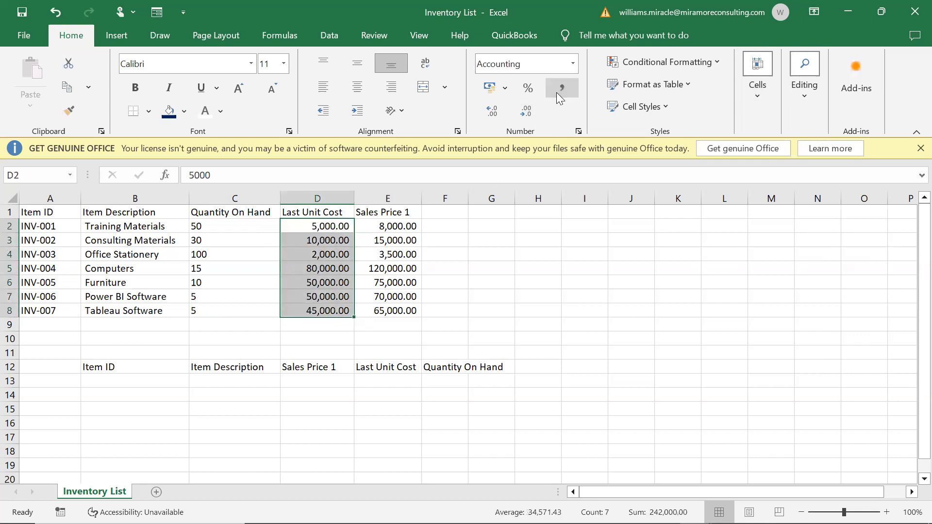
left_click(333, 240)
left_click(430, 254)
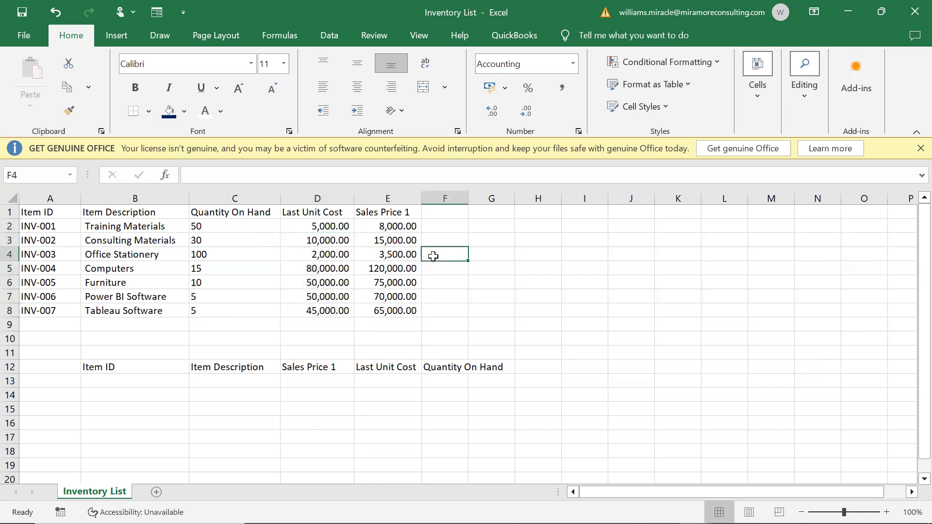
Step: Check the underlying Last Unit Cost value for Training Materials in D2
left_click(317, 227)
double_click(331, 228)
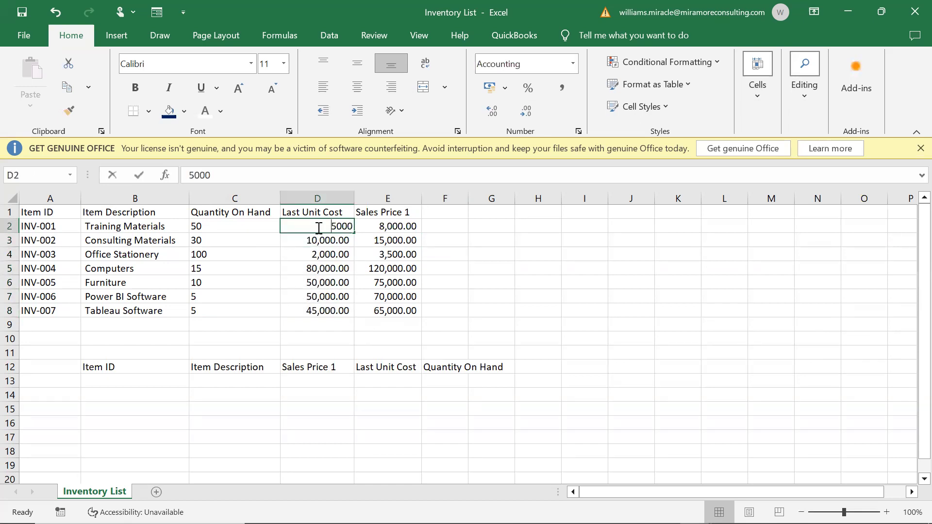
left_click(342, 270)
left_click(537, 269)
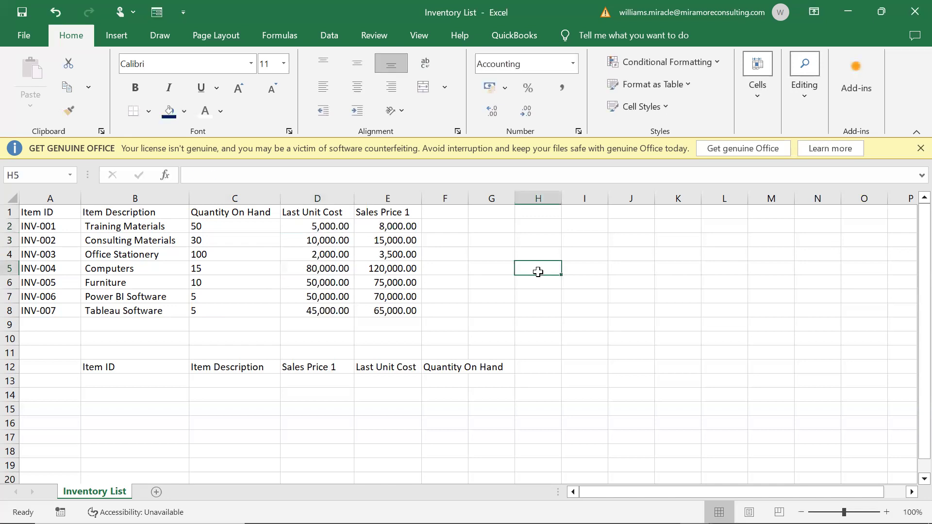
Step: Delete row 12, which holds the copied template headings, and check the Last Unit Cost in D2
right_click(9, 367)
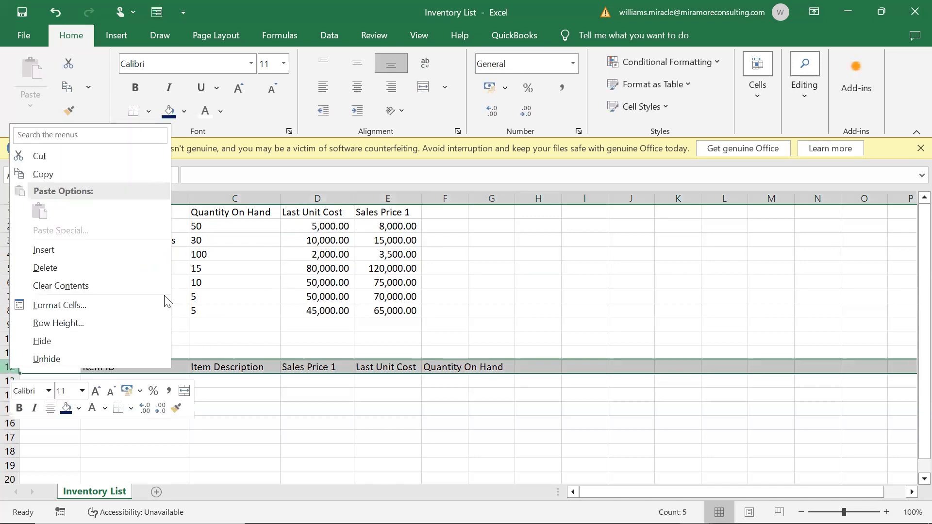
left_click(87, 268)
left_click(345, 279)
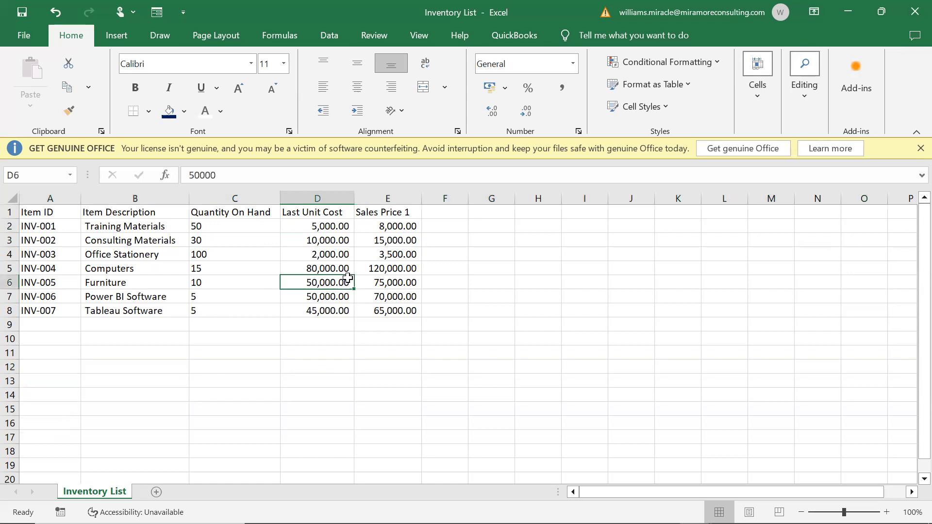
left_click(329, 227)
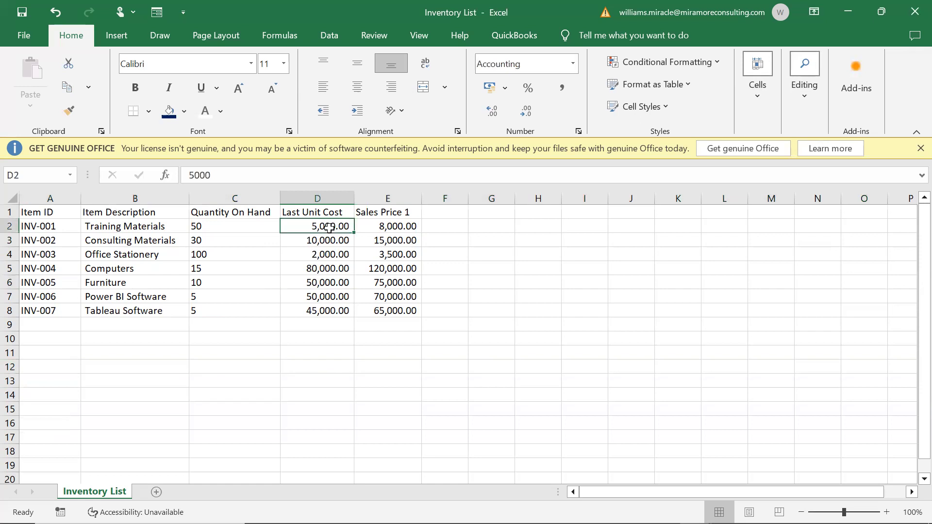
left_click(430, 228)
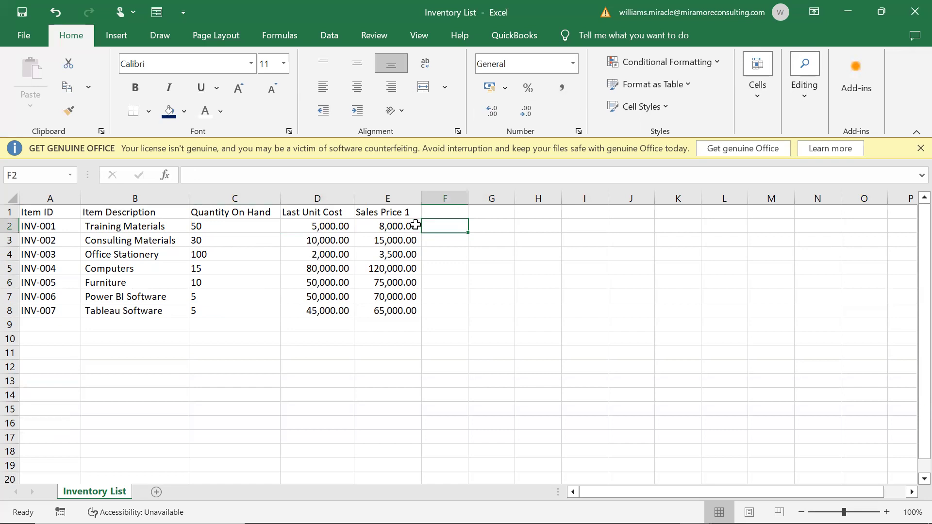
Step: Undo the deletion of row 12 and the Comma Style formatting of the Last Unit Cost and Sales Price 1 values
key("ctrl+z")
key("ctrl+z")
key("ctrl+z")
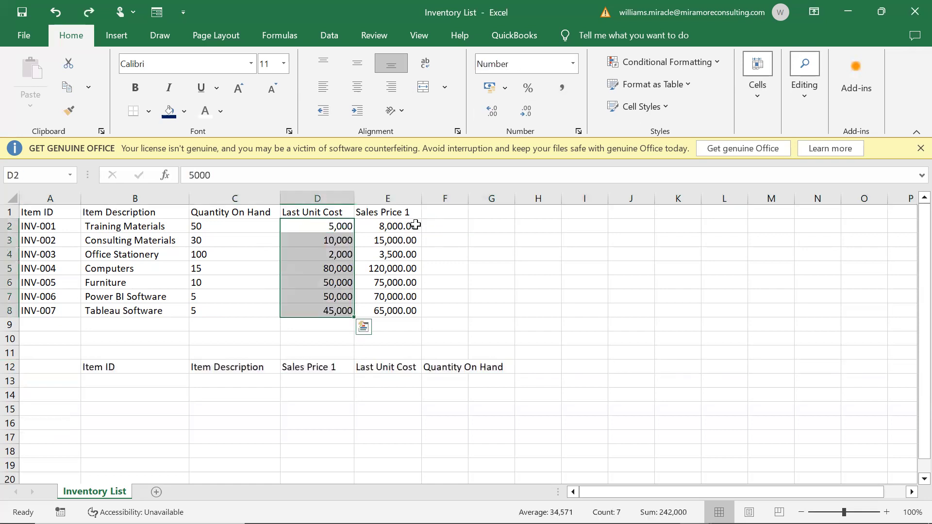
key("ctrl+z")
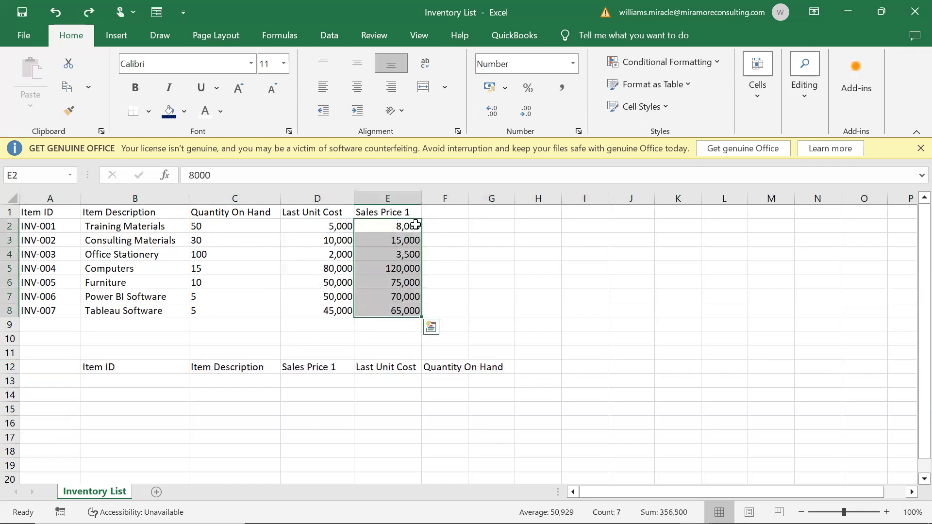
Step: Re-enter the Sales Price 1 for Training Materials in E2 as 8000
left_click(416, 224)
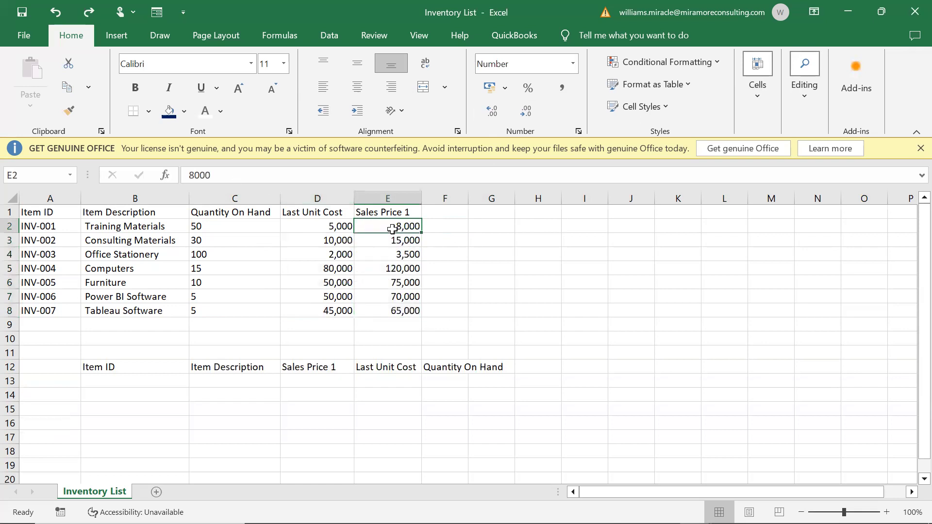
type("8000")
key("Return")
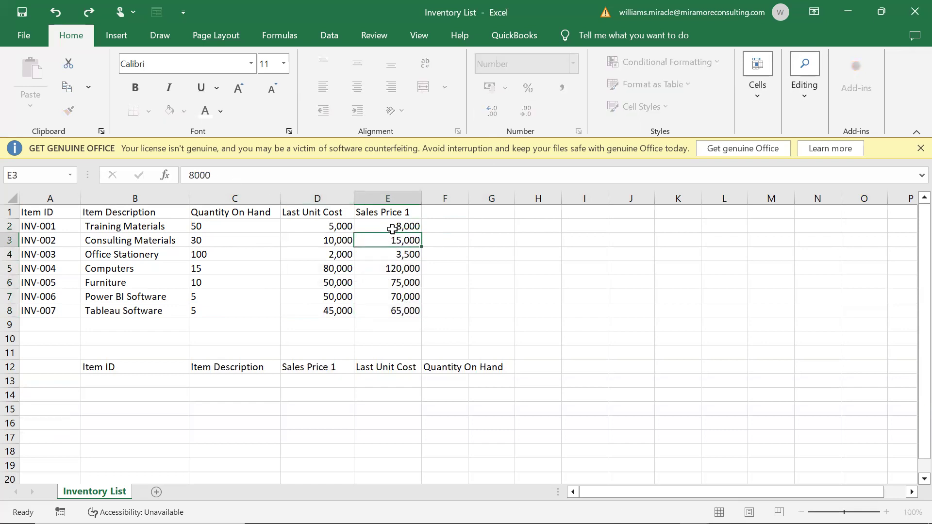
Step: Apply the General number format to the Sales Price 1 values in E2:E8 and the Last Unit Cost values in D2:D8
left_click_drag(414, 224, 407, 320)
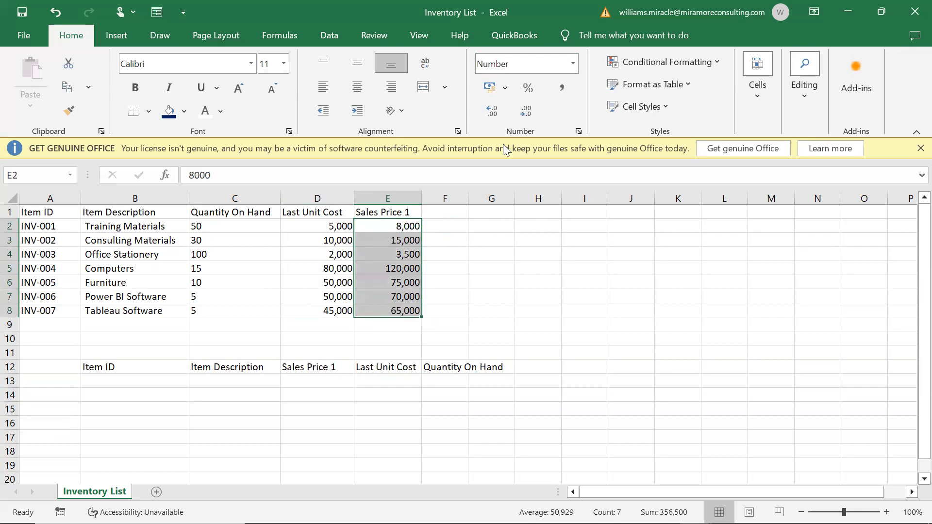
left_click(573, 67)
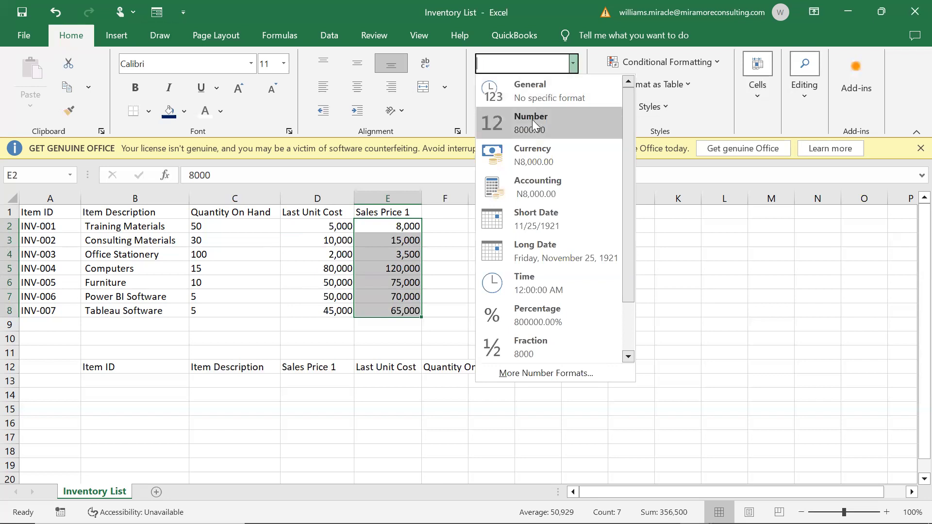
left_click(533, 103)
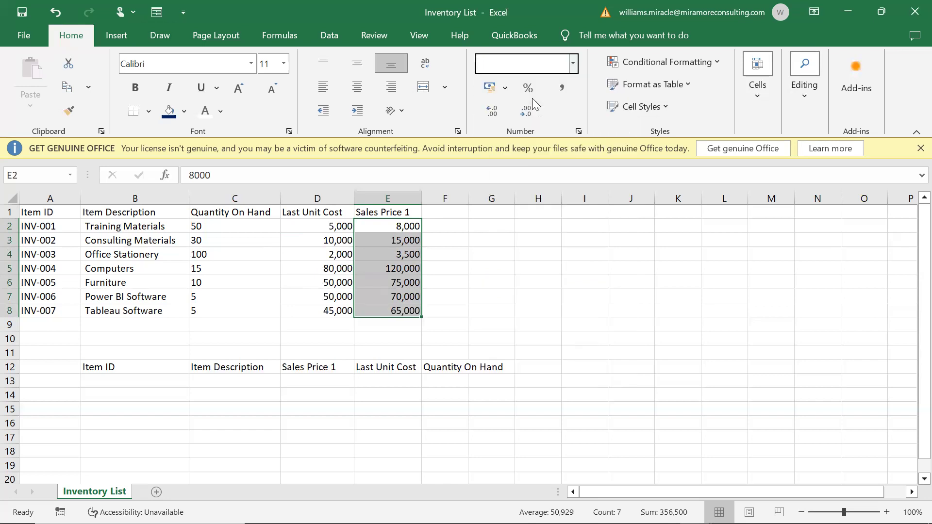
left_click_drag(320, 225, 335, 311)
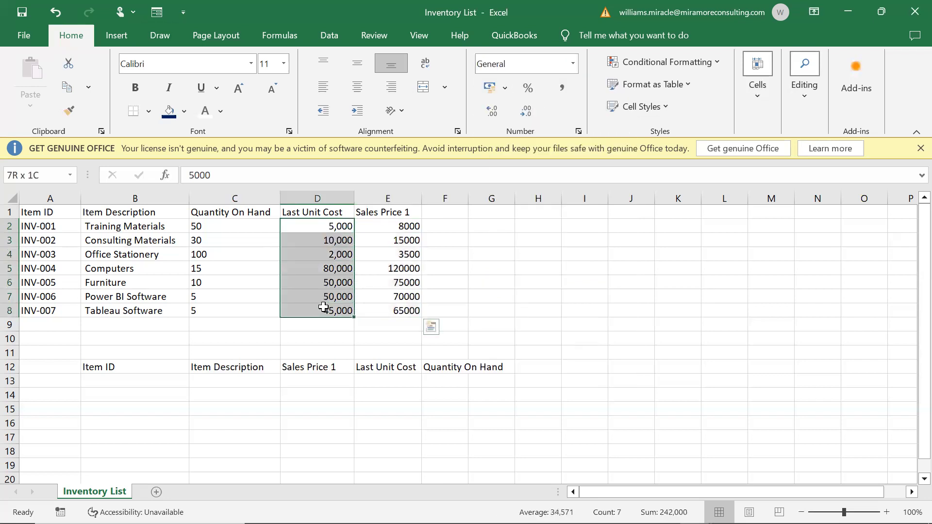
left_click(572, 63)
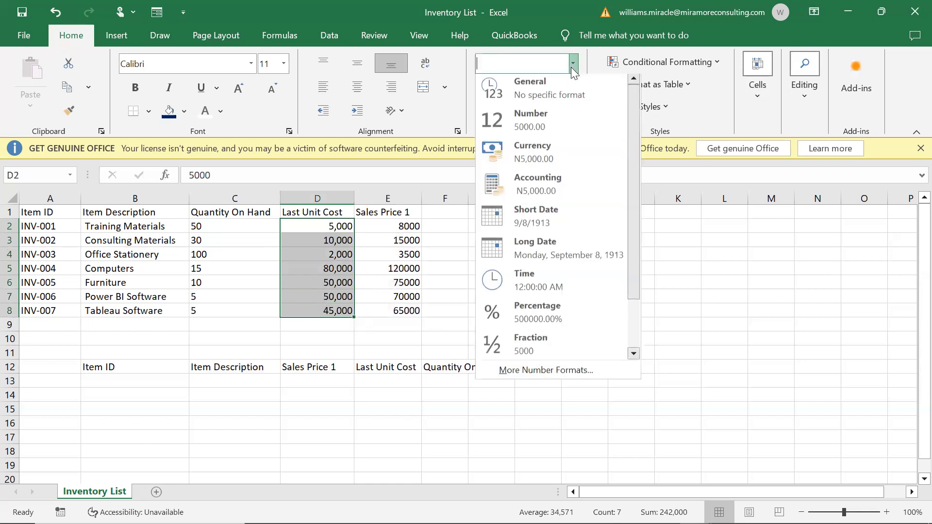
left_click(526, 102)
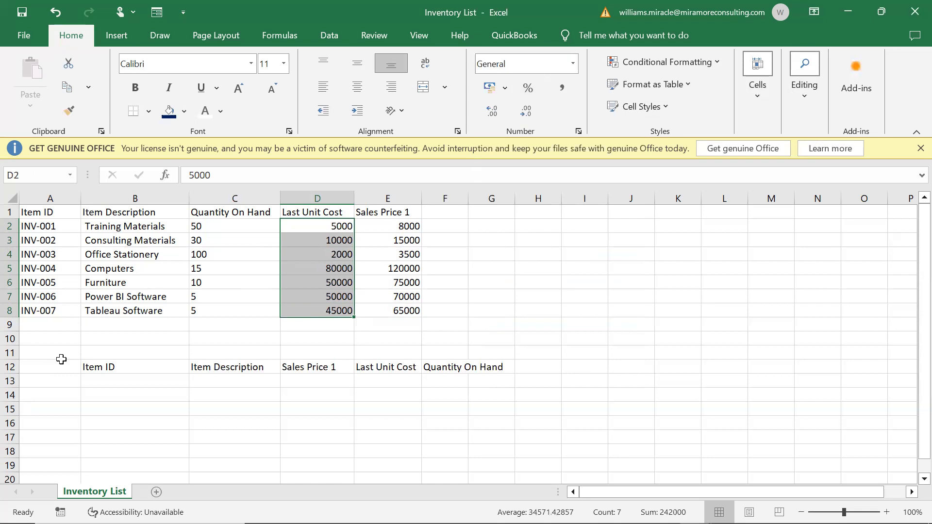
Step: Delete row 12 containing the template headings copied below the inventory list
left_click(9, 367)
right_click(9, 367)
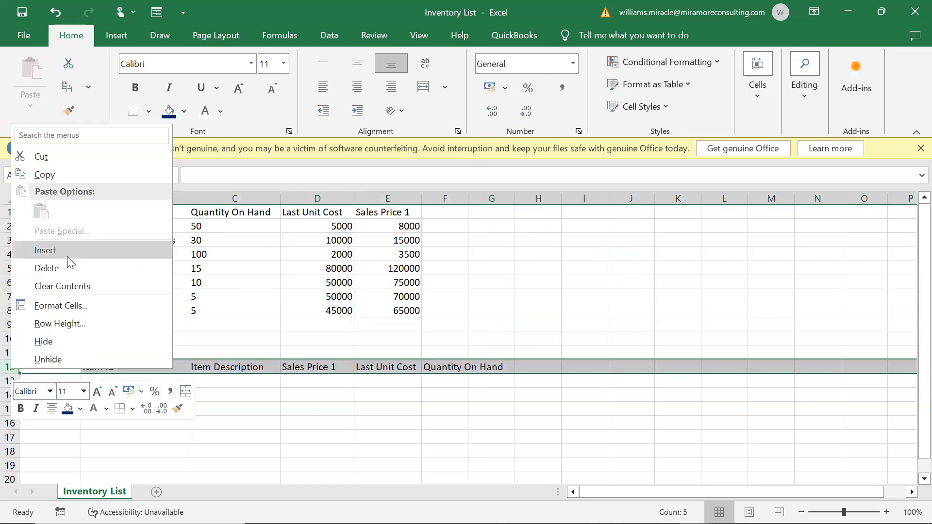
left_click(69, 268)
Step: Right-align the Quantity On Hand values in C2:C8
left_click_drag(242, 226, 242, 306)
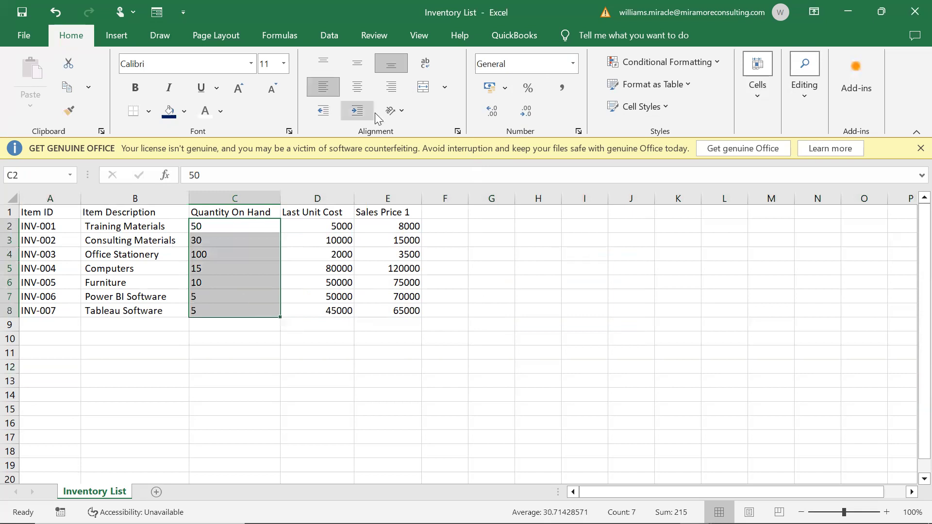
left_click(387, 94)
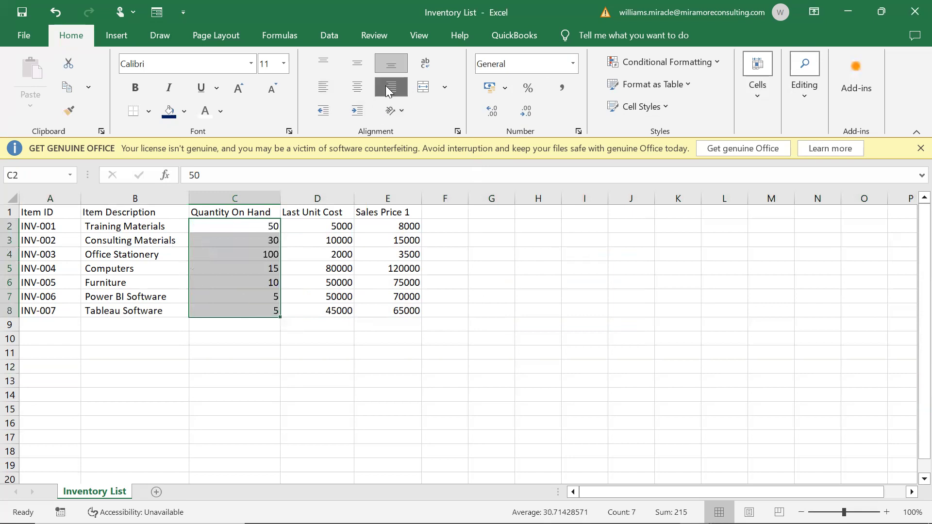
left_click(547, 292)
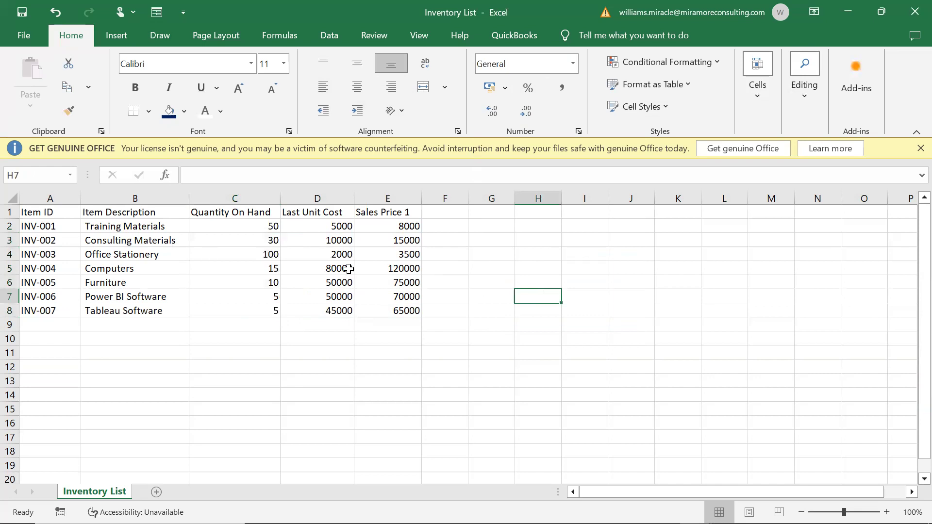
left_click(461, 279)
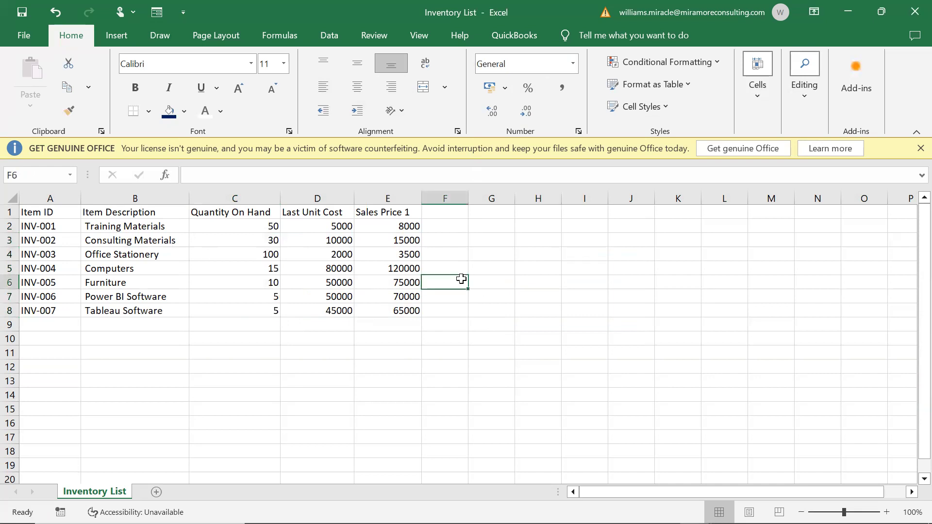
Step: Switch to the Select Import/Export window of Sage 50 and open the Inventory Item List template for import
mouse_move(429, 509)
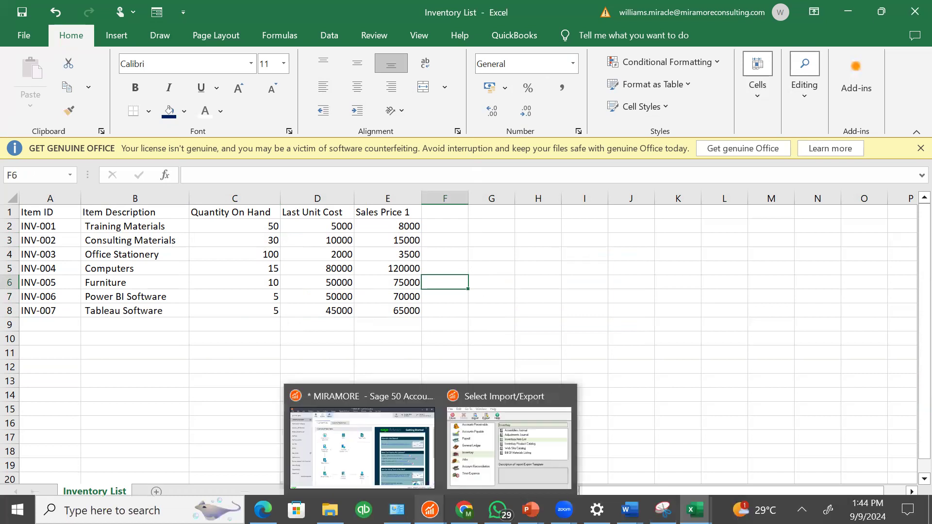
left_click(481, 450)
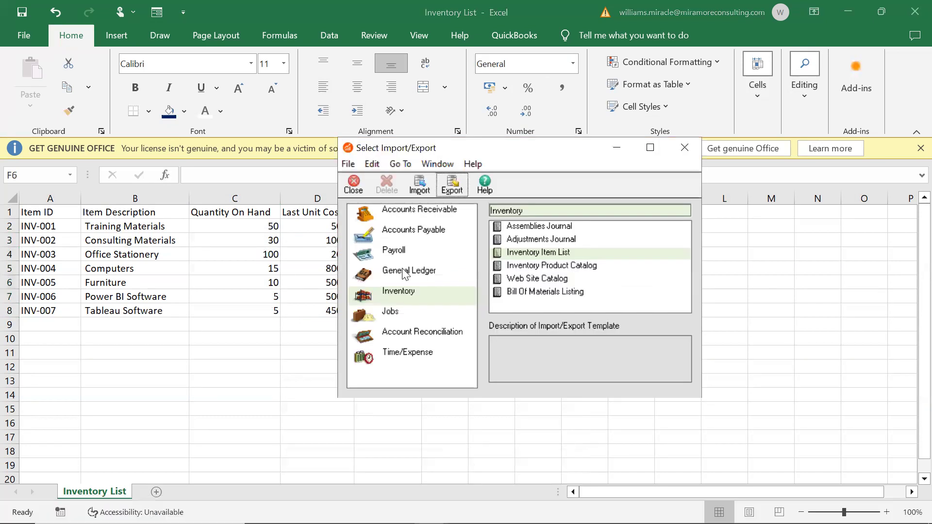
left_click(422, 294)
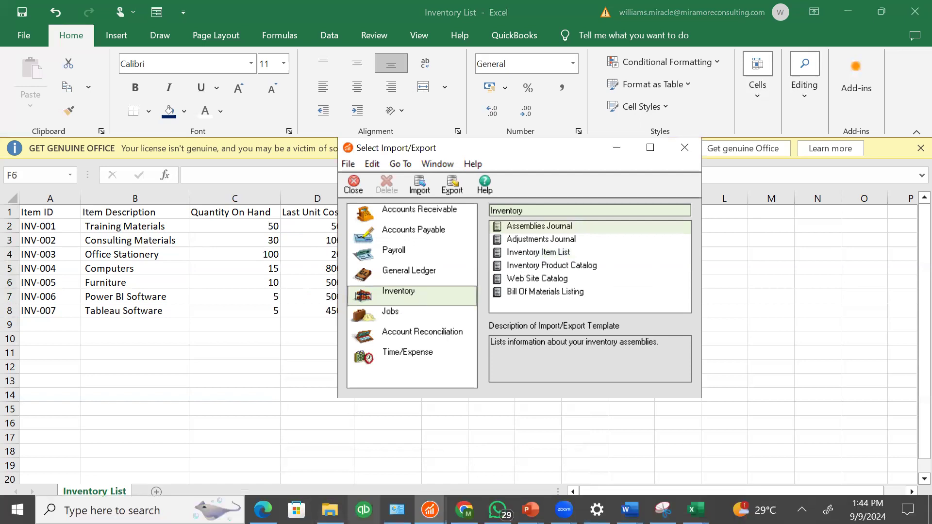
mouse_move(430, 510)
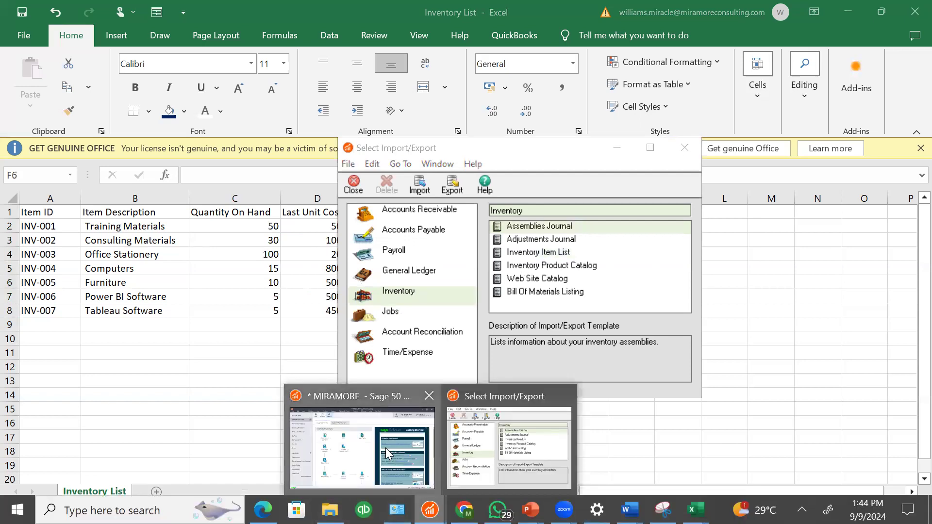
left_click(364, 436)
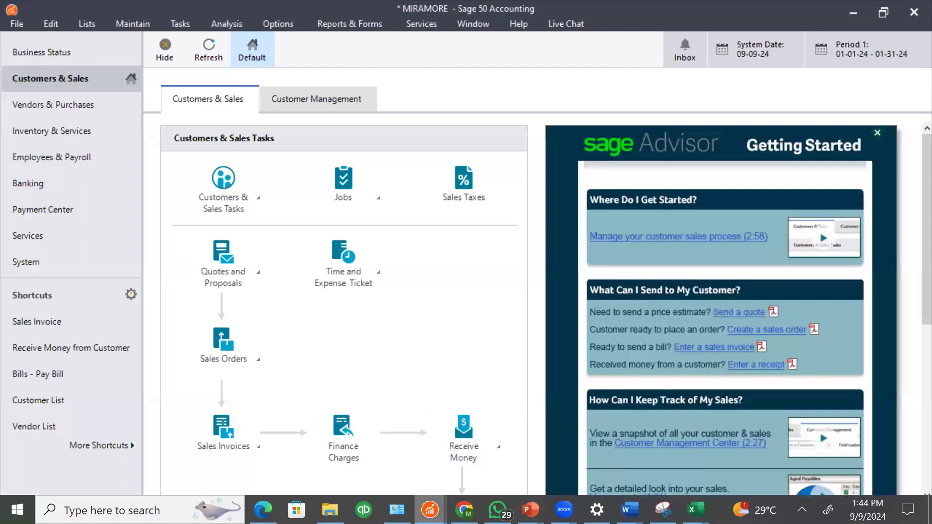
mouse_move(429, 510)
left_click(485, 450)
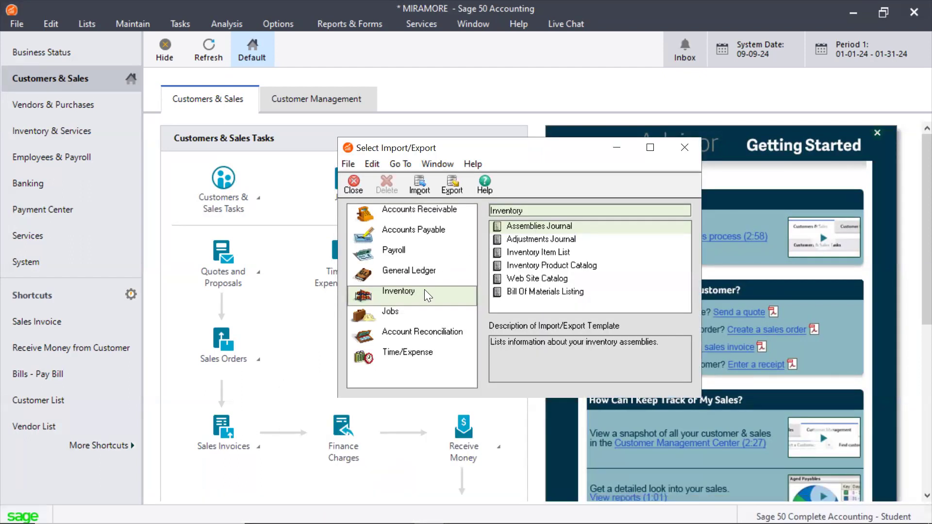
left_click(537, 252)
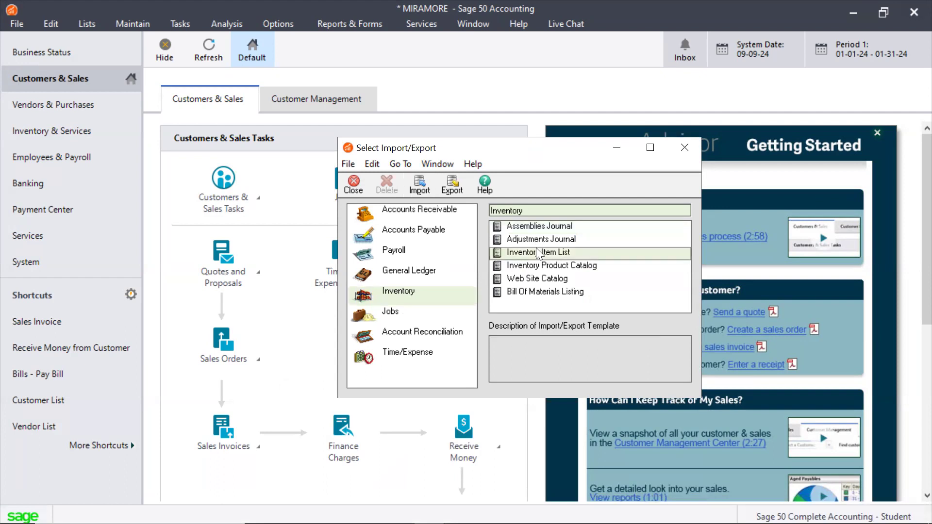
left_click(419, 183)
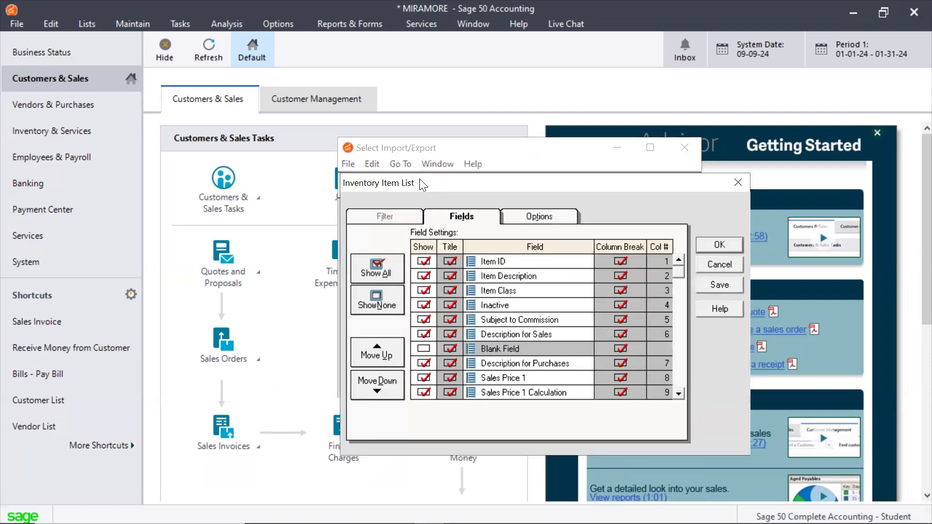
Step: Clear all shown fields in the Inventory Item List template and show only Item ID, Item Description and Sales Price 1
left_click(392, 297)
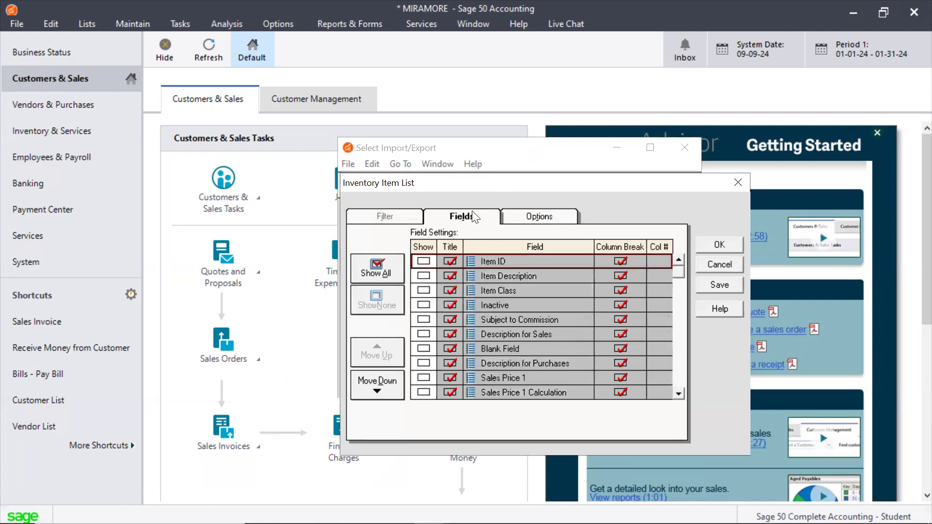
left_click(423, 261)
left_click(422, 275)
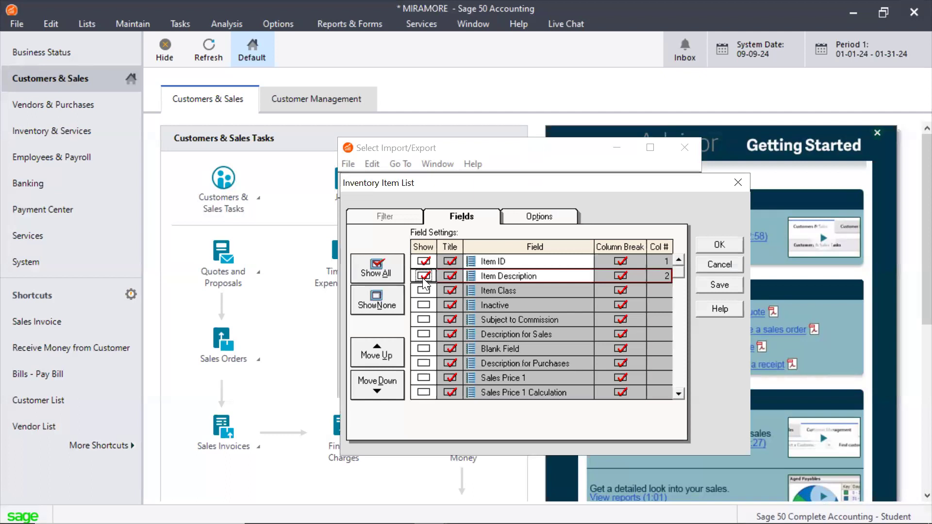
left_click(423, 377)
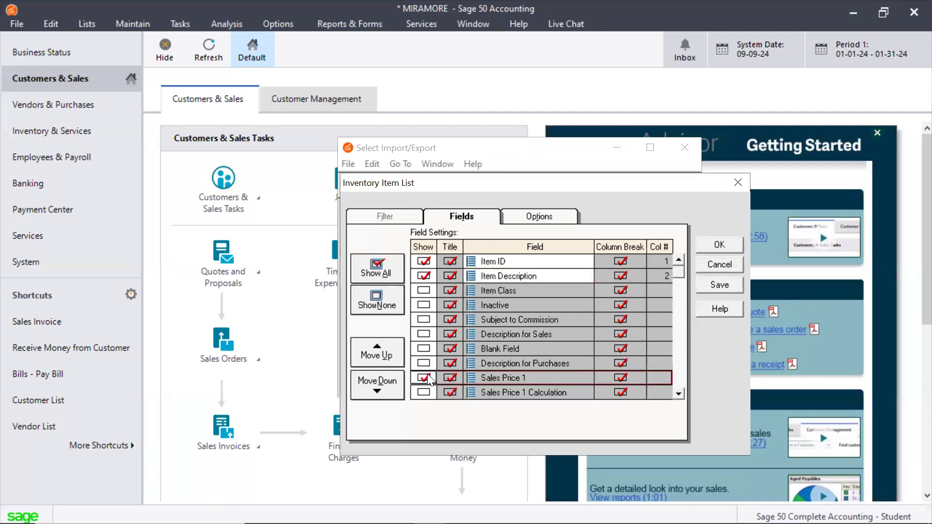
Step: Include the Last Unit Cost field in the Inventory Item List import
scroll(679, 394, "down", 7)
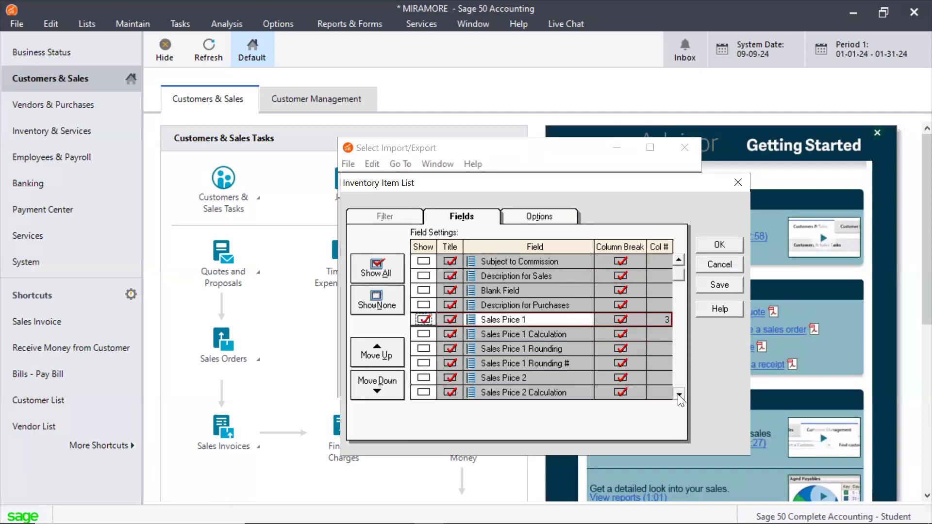
scroll(678, 394, "down", 13)
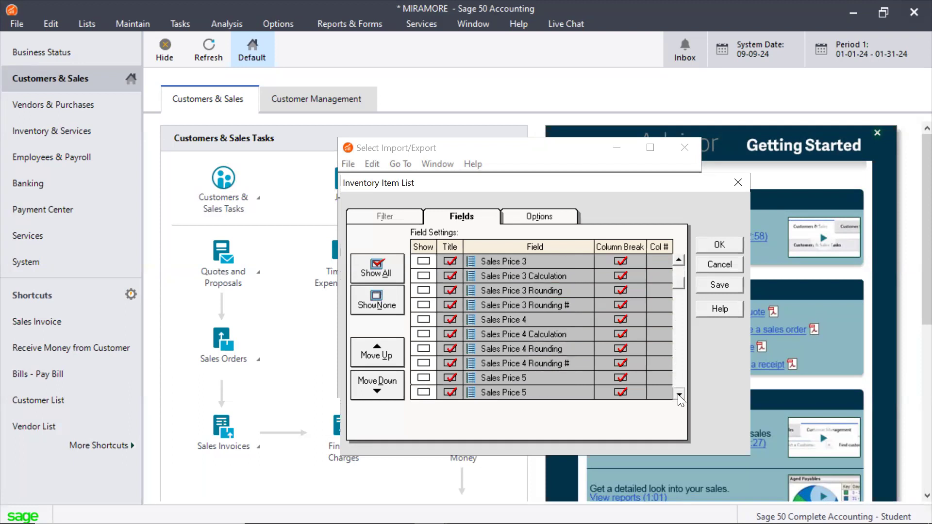
scroll(679, 397, "down", 19)
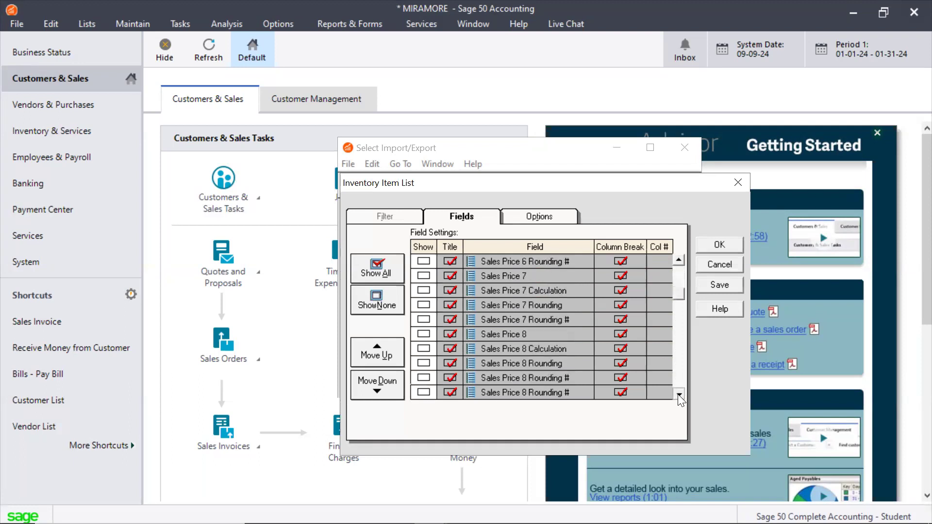
scroll(679, 399, "down", 8)
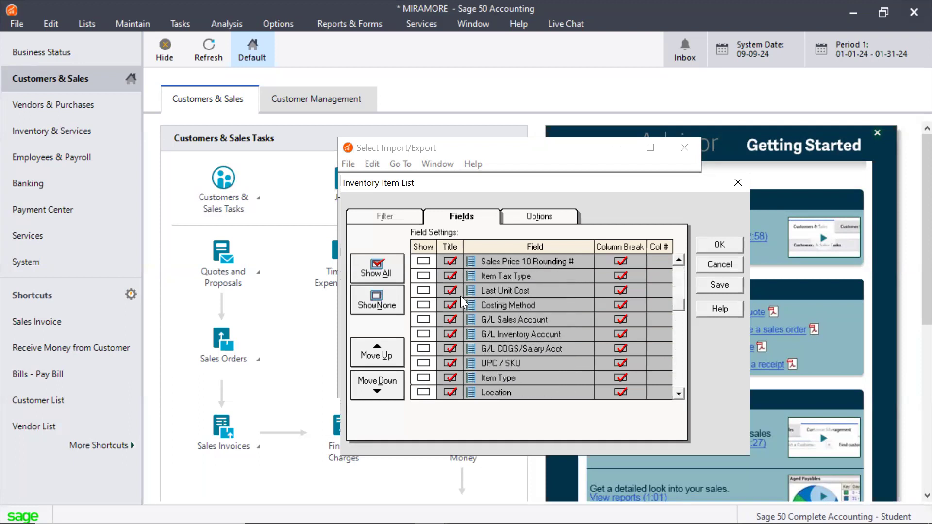
left_click(422, 290)
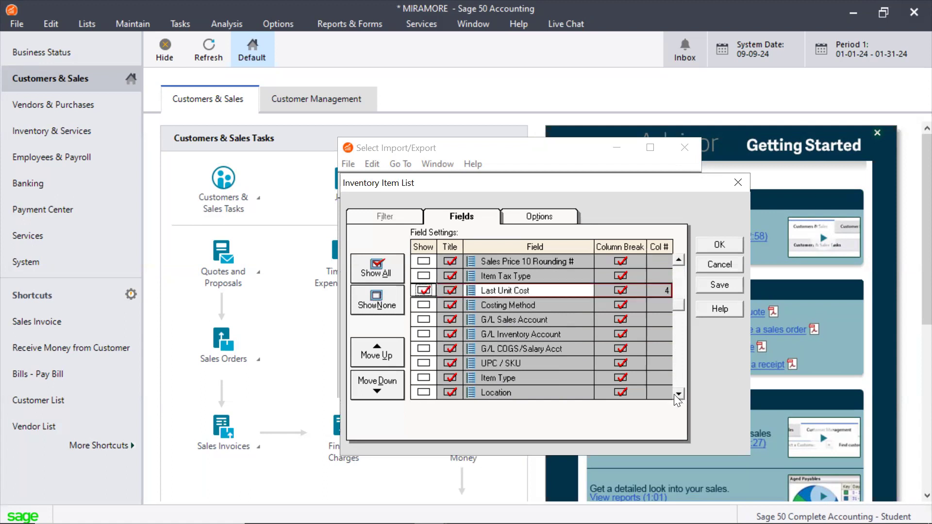
Step: Include the Quantity On Hand field in the Inventory Item List import
scroll(681, 394, "down", 7)
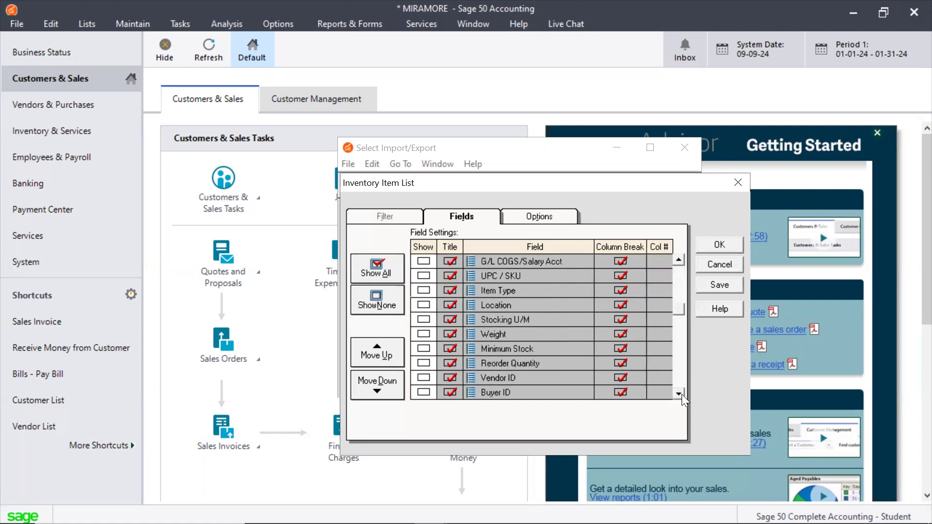
scroll(681, 394, "down", 11)
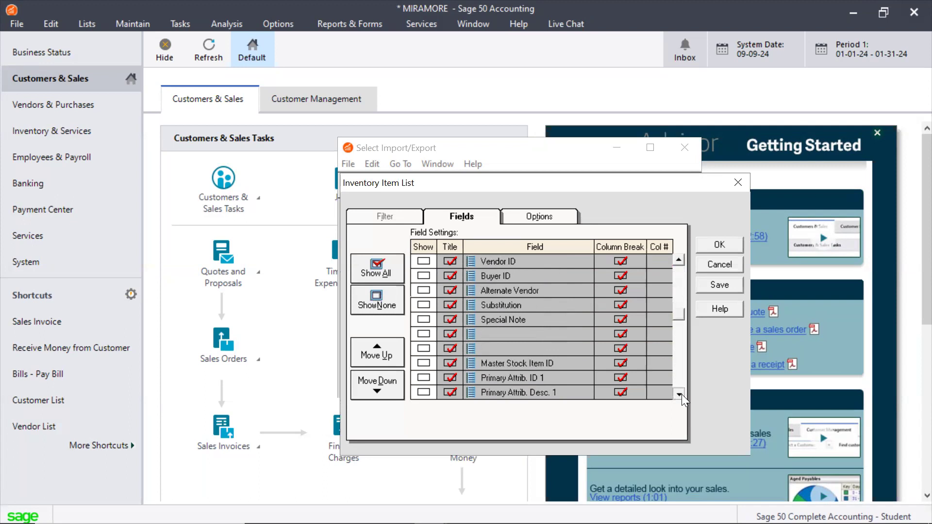
scroll(681, 394, "down", 20)
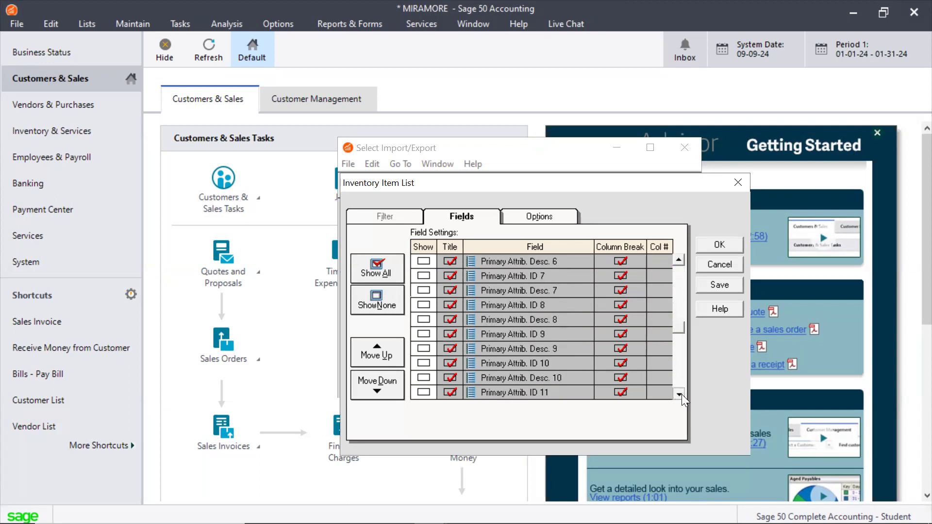
scroll(681, 394, "down", 20)
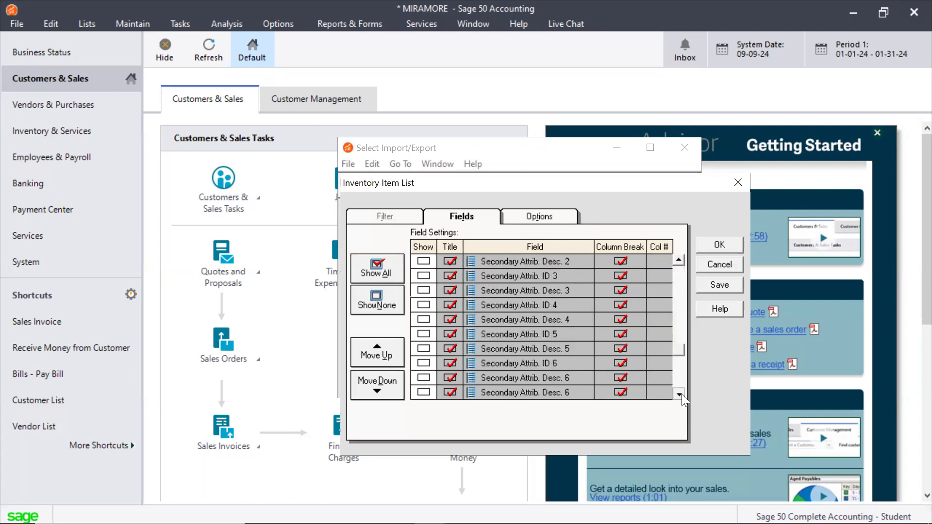
scroll(681, 394, "down", 9)
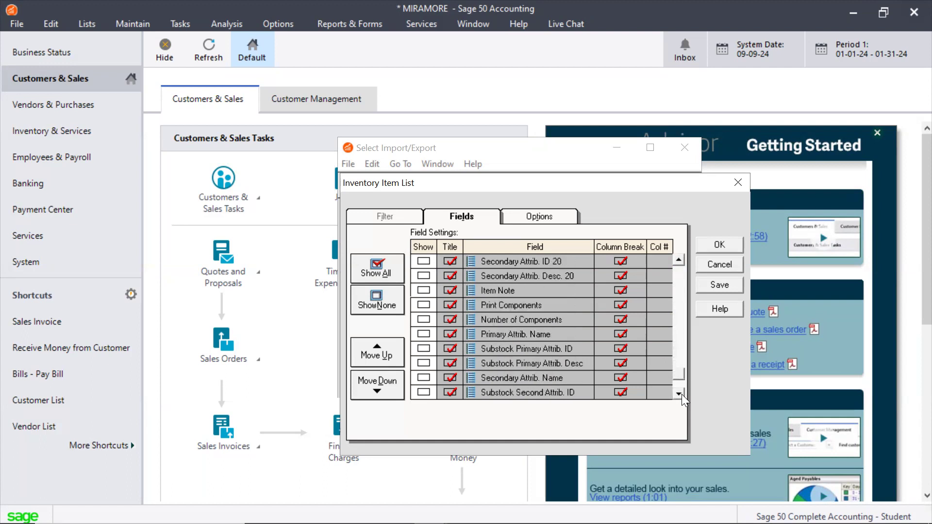
scroll(680, 393, "down", 5)
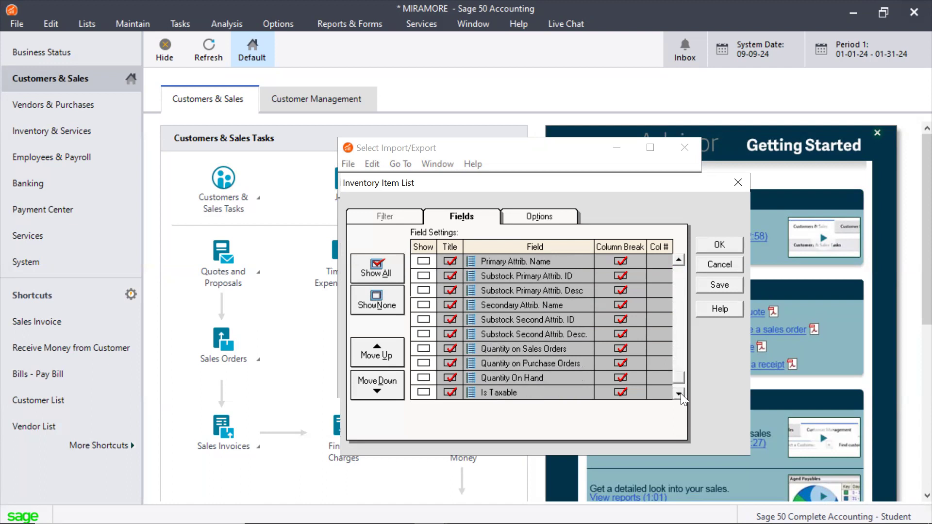
left_click(422, 378)
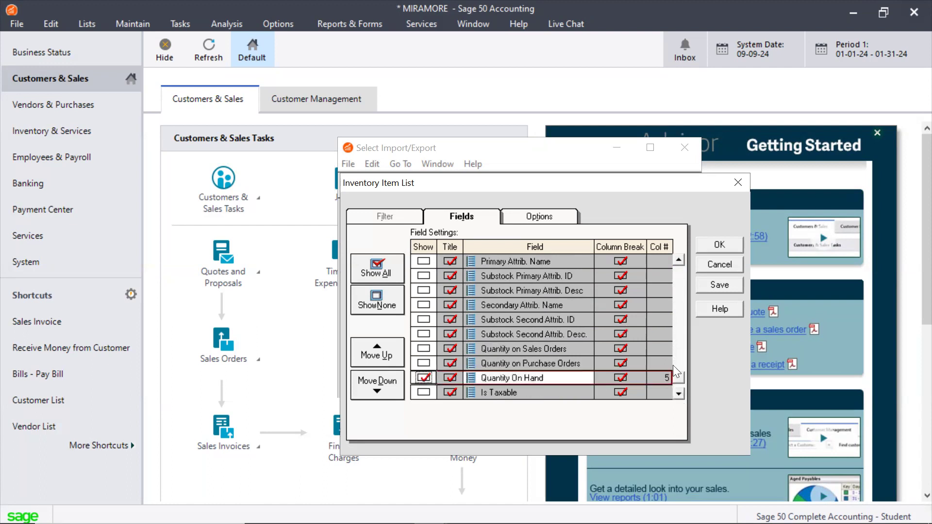
Step: Review the whole field list to check which fields are shown and their column numbers
scroll(678, 391, "down", 5)
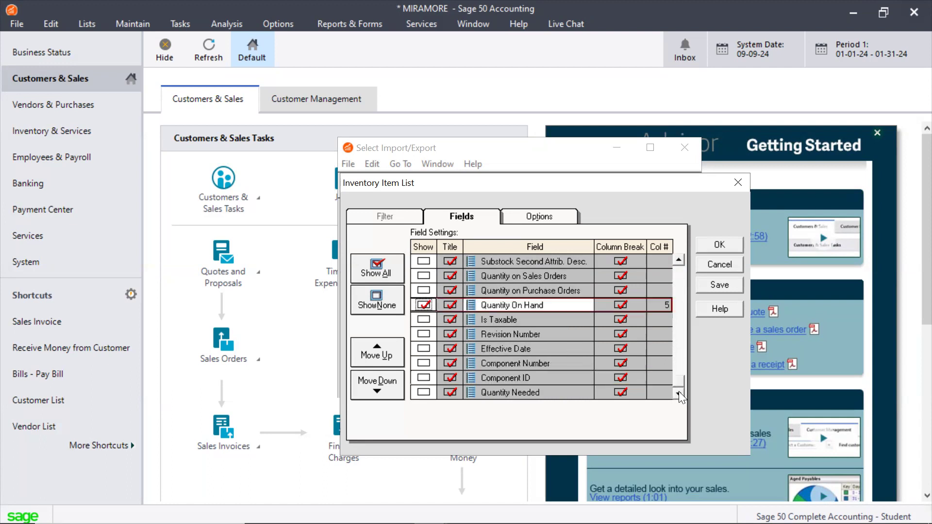
scroll(677, 260, "up", 7)
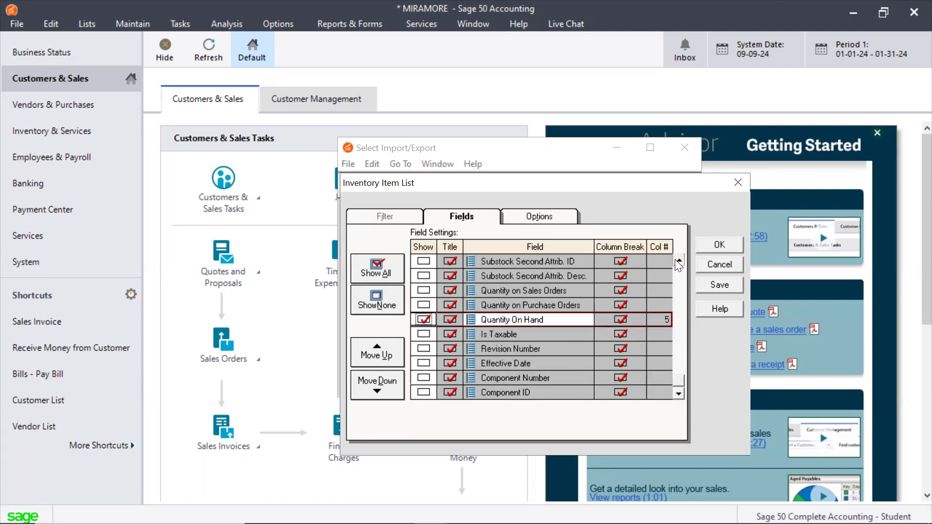
scroll(677, 265, "up", 10)
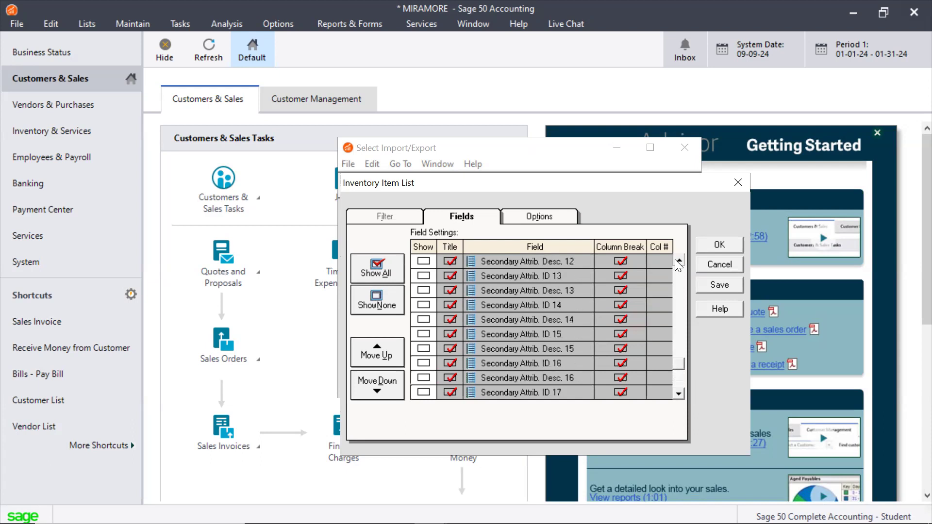
scroll(678, 262, "up", 10)
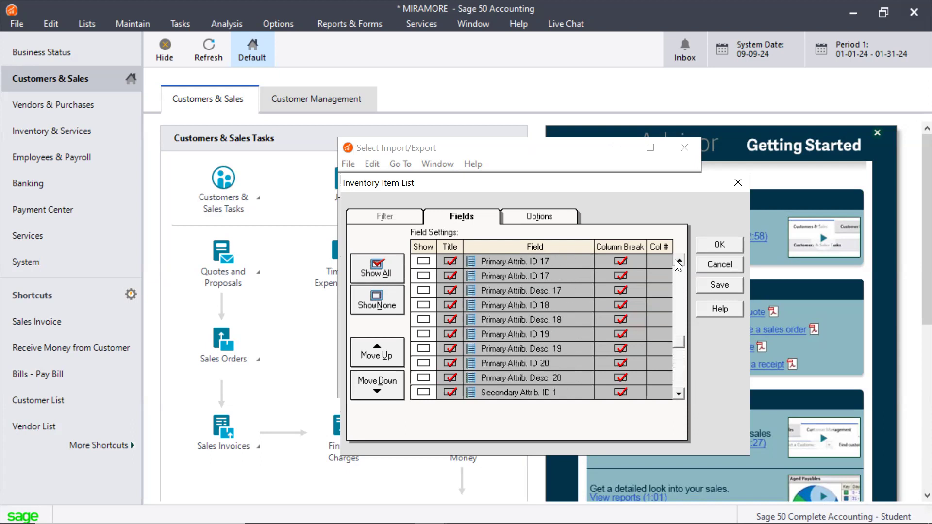
scroll(678, 262, "up", 10)
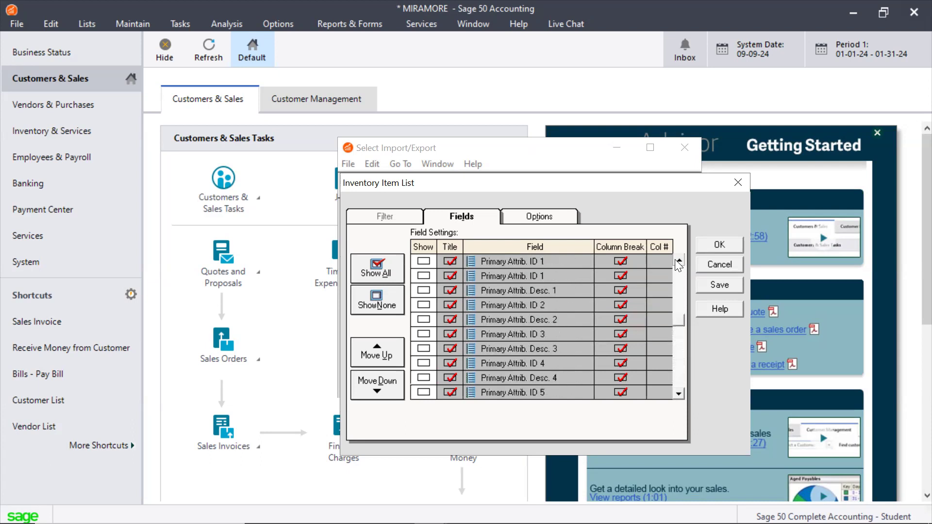
scroll(678, 262, "up", 2)
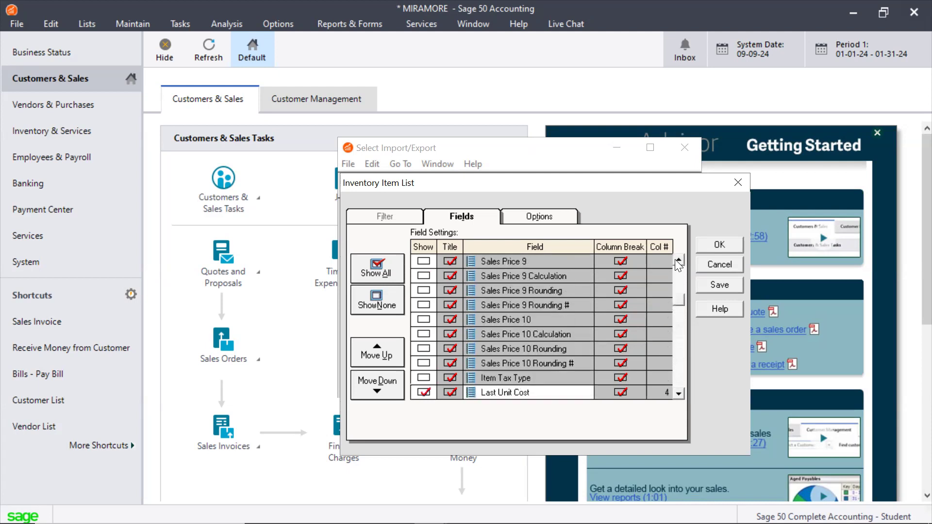
scroll(677, 262, "up", 6)
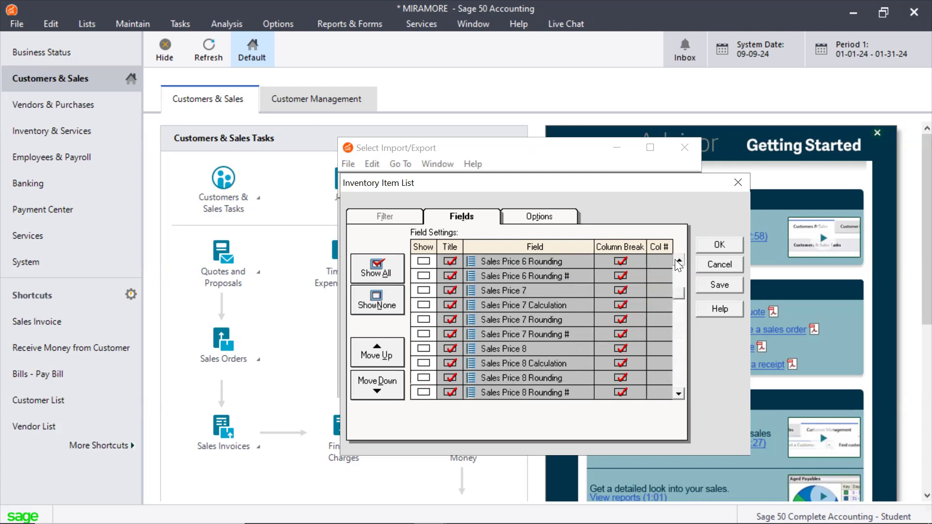
scroll(678, 262, "up", 7)
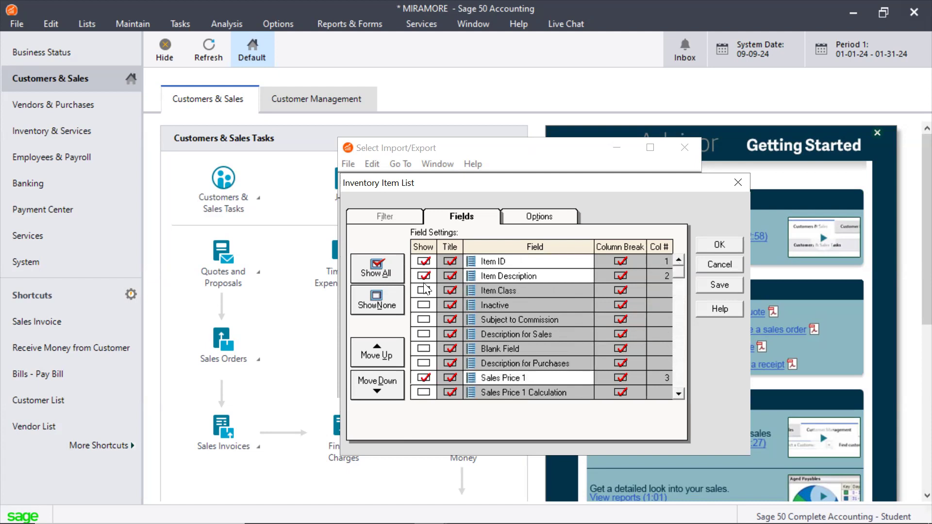
left_click_drag(678, 270, 686, 415)
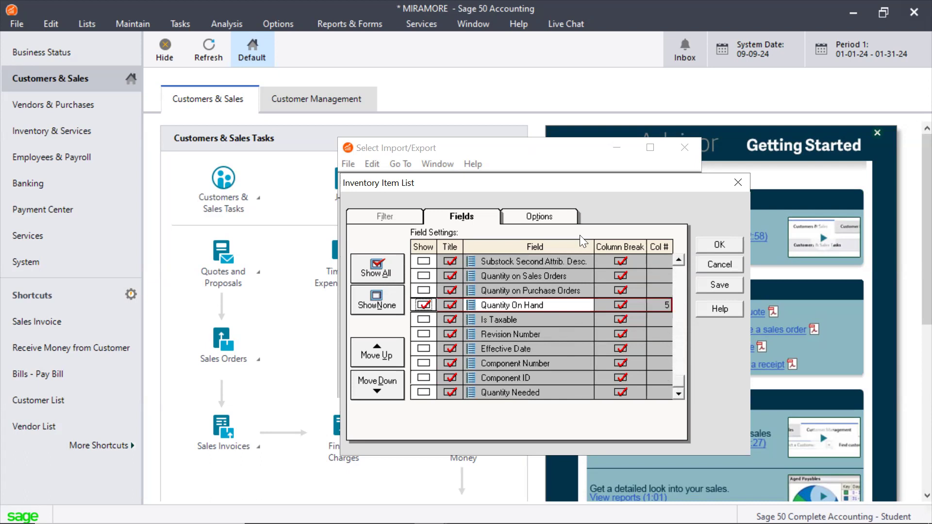
Step: Set the import file to Inventory List from the desktop course folder's Practice Materials, with First Row Contains Headings enabled
left_click(521, 218)
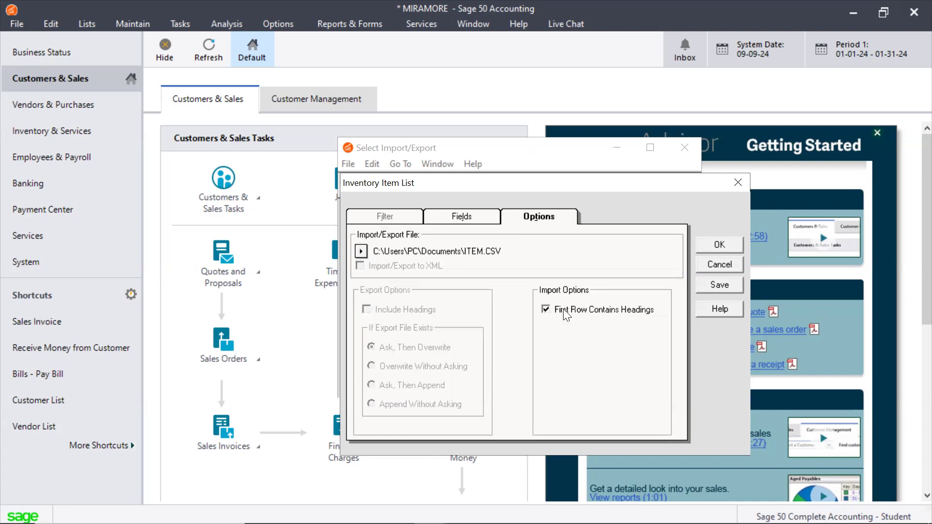
left_click(546, 313)
left_click(362, 251)
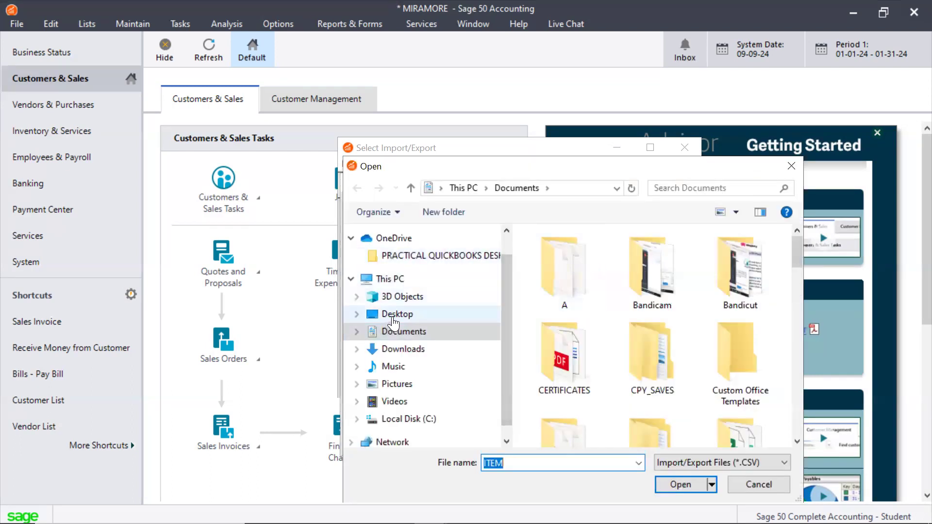
left_click(394, 319)
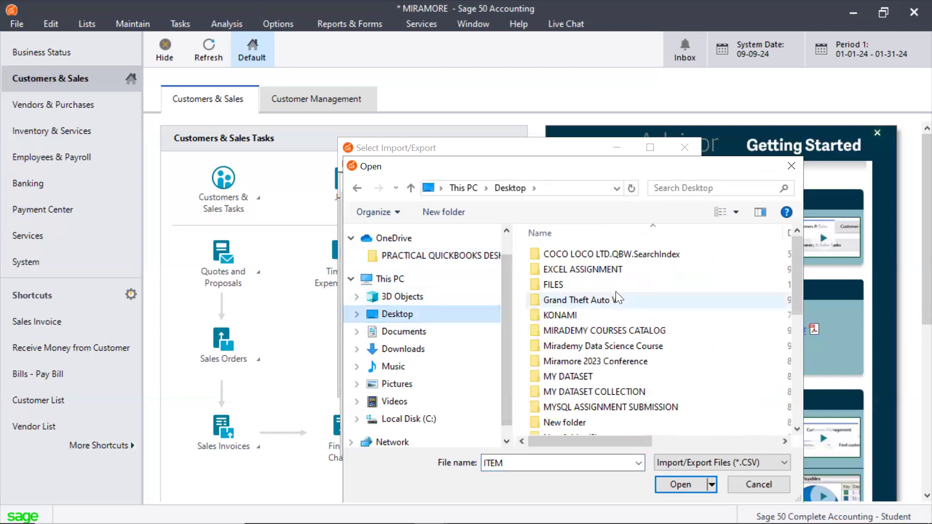
left_click(554, 257)
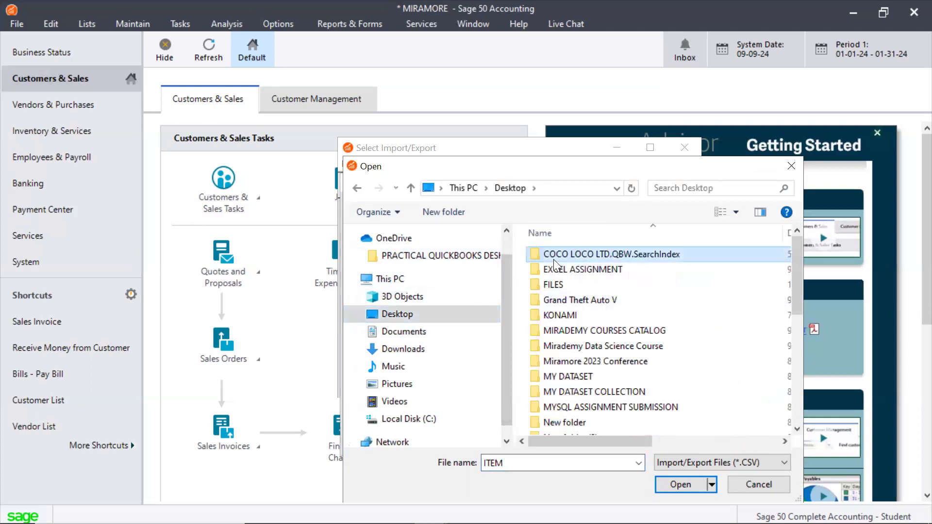
key("Down")
scroll(554, 262, "down", 5)
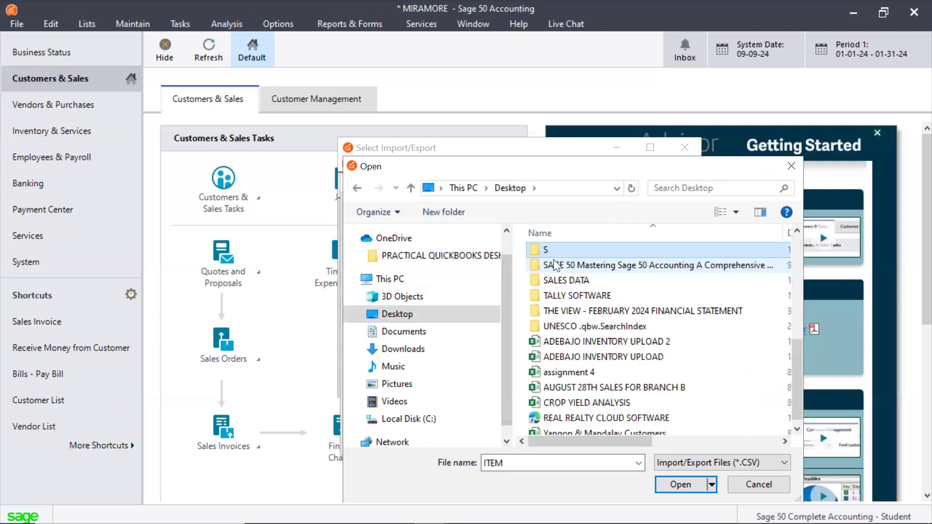
double_click(553, 259)
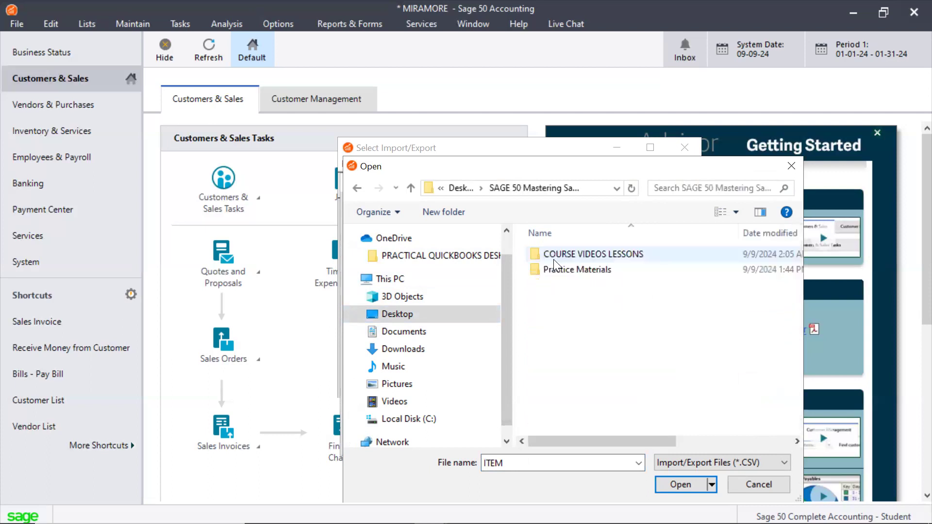
double_click(567, 269)
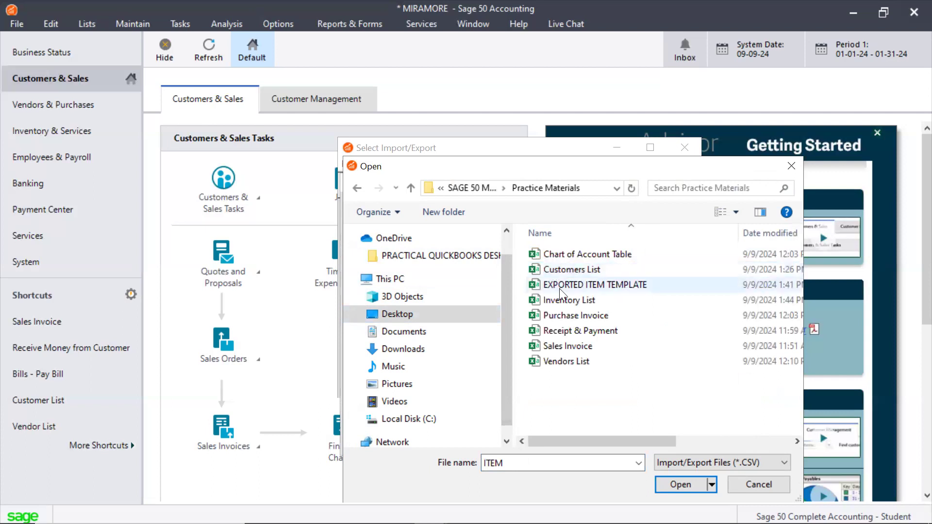
left_click(564, 300)
left_click(679, 484)
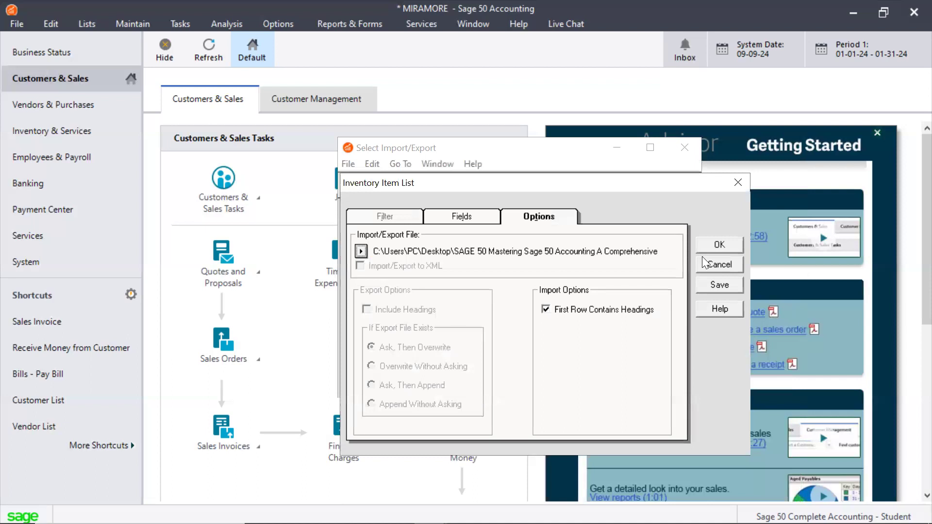
Step: Try to import the Inventory List file, continuing without making a backup, and move the import message aside
left_click(709, 245)
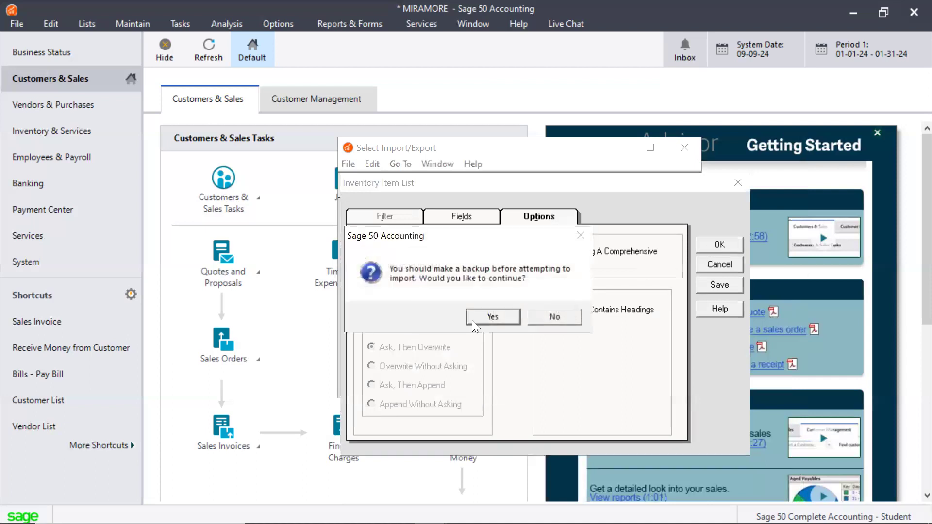
left_click(493, 317)
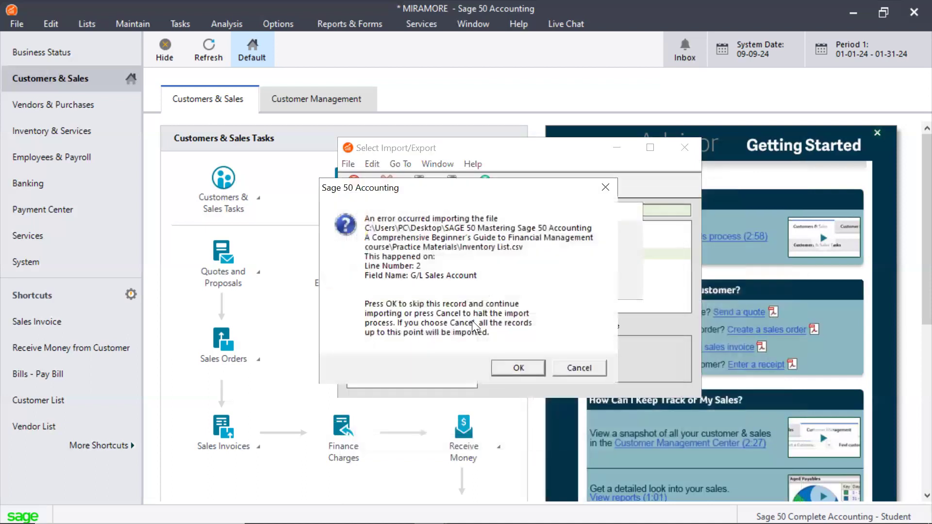
left_click_drag(488, 188, 416, 180)
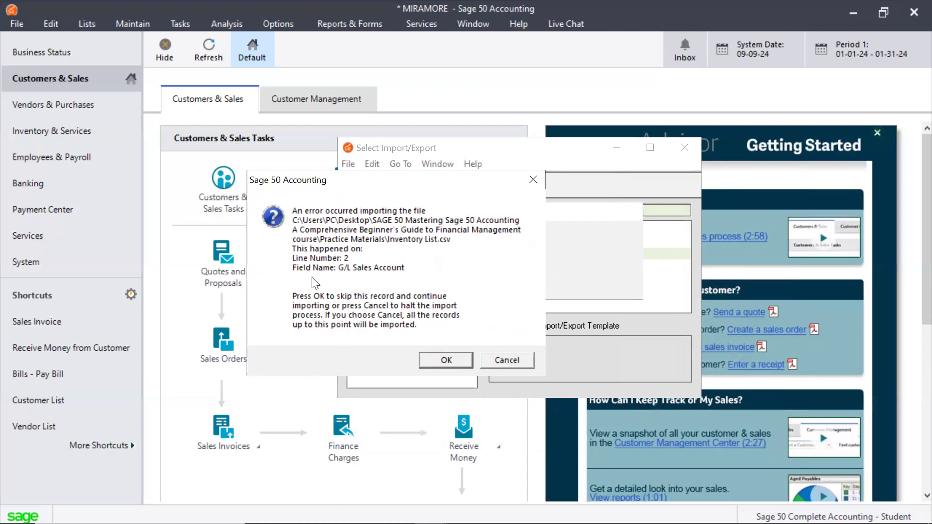
Step: Skip the records with import errors, halt the Inventory Item List import and close the Select Import/Export window
left_click(447, 360)
left_click(517, 365)
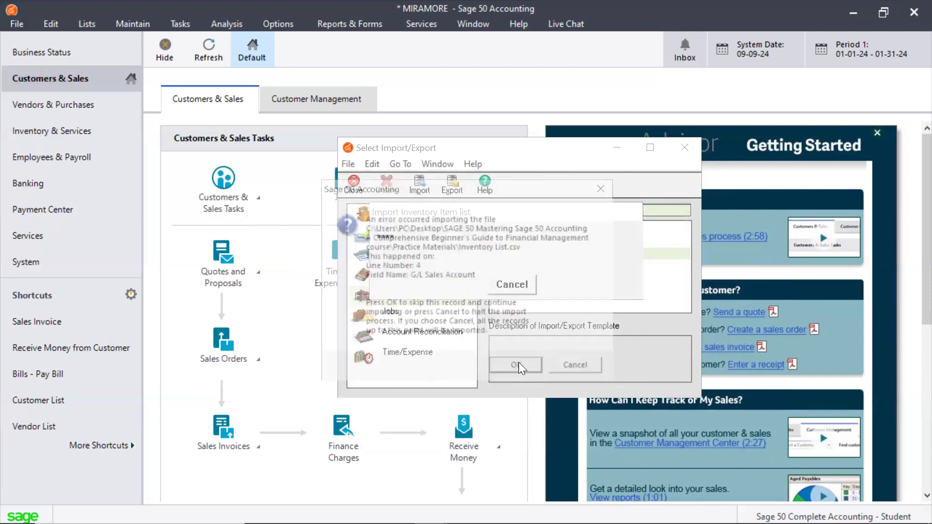
left_click(570, 367)
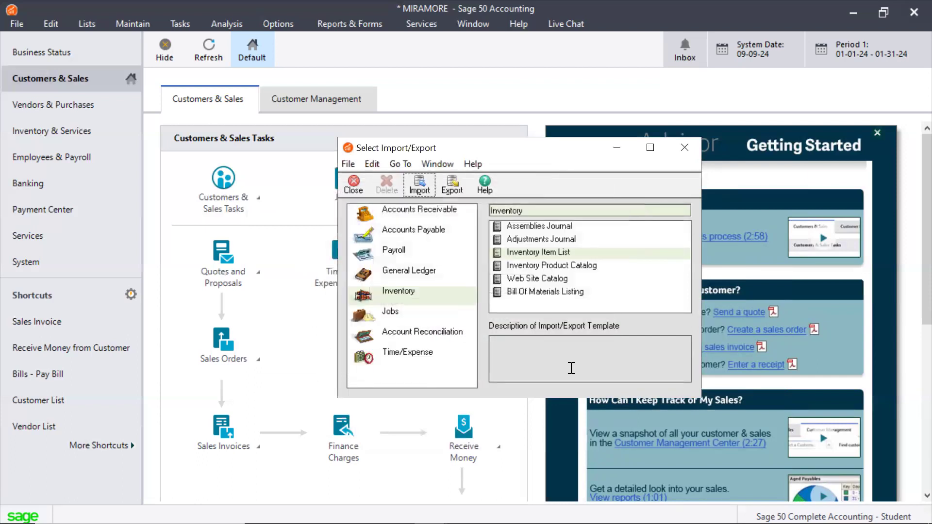
left_click(672, 147)
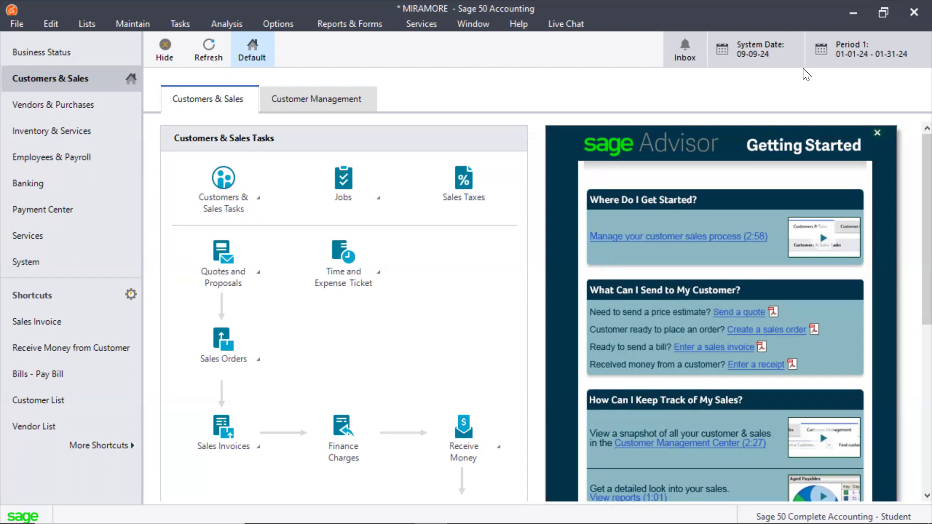
left_click(86, 126)
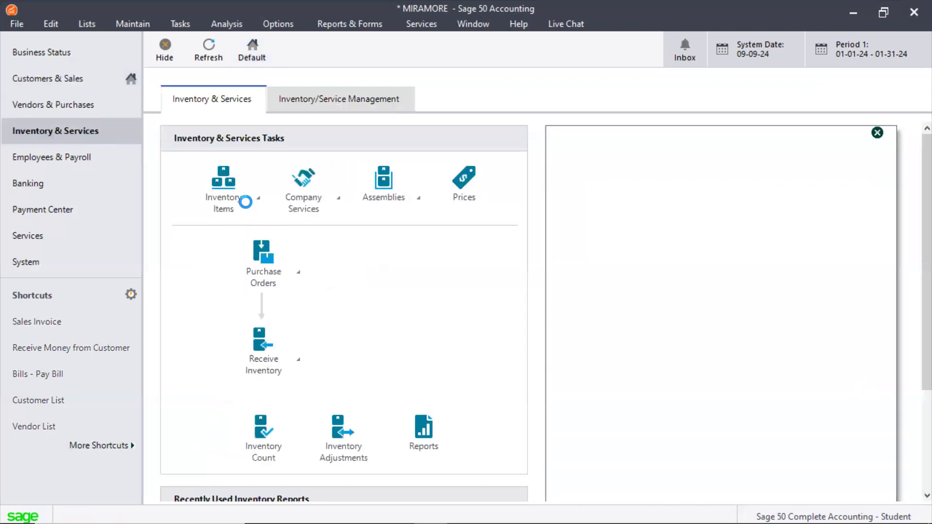
left_click(247, 207)
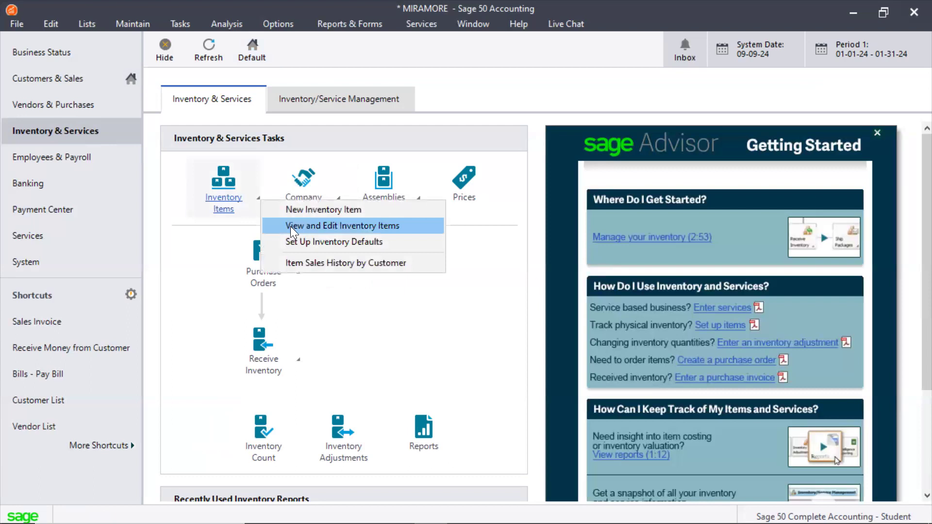
left_click(94, 104)
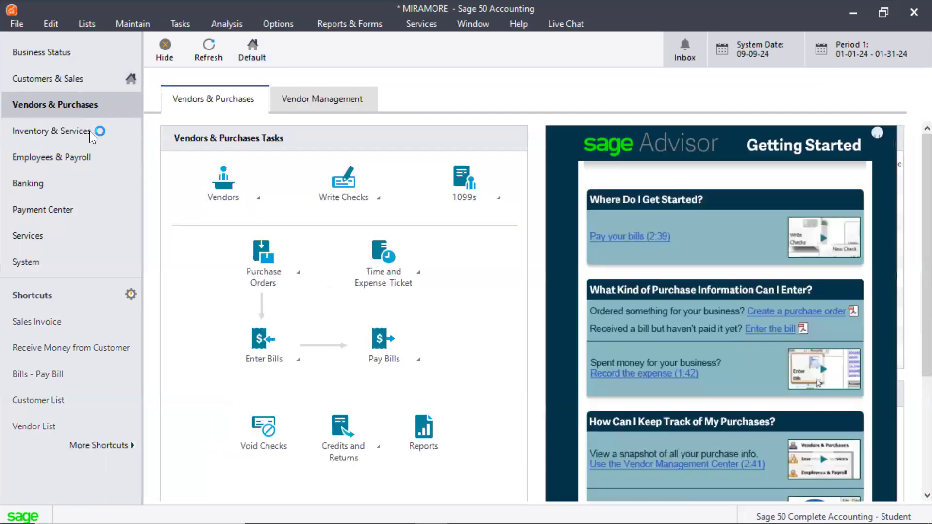
left_click(65, 78)
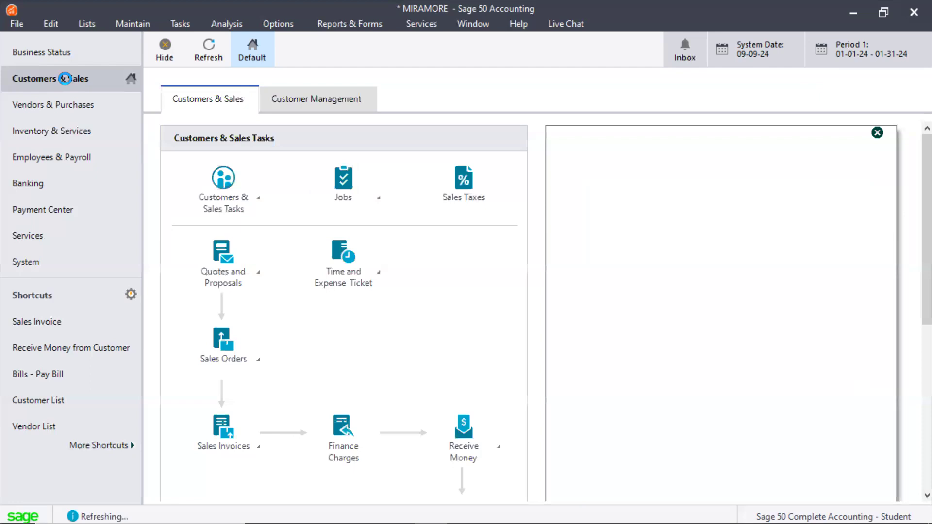
left_click(55, 131)
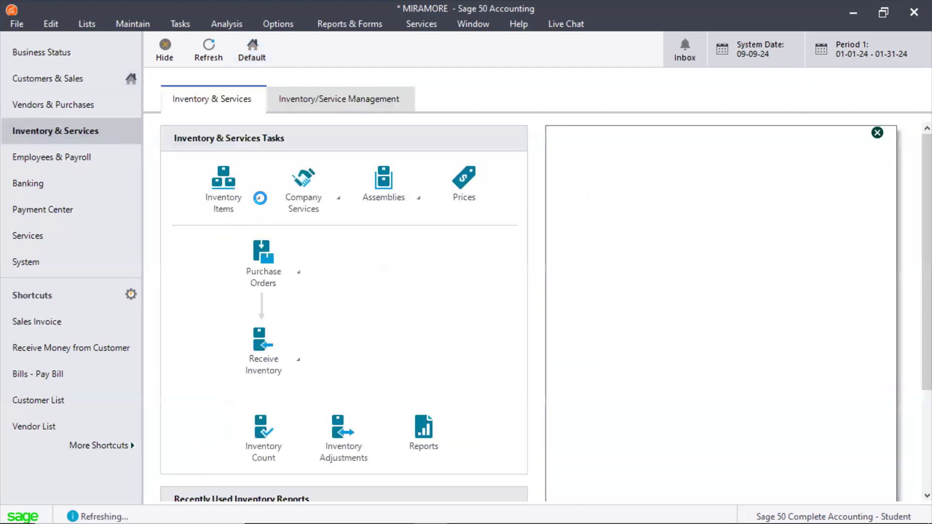
Step: View the list of existing customers from the Customers & Sales tasks and minimize it
left_click(77, 80)
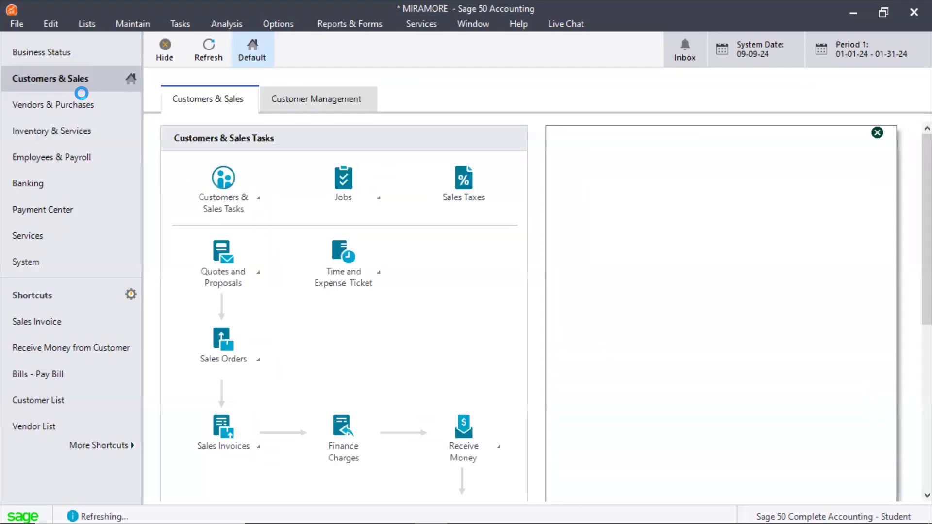
left_click(258, 202)
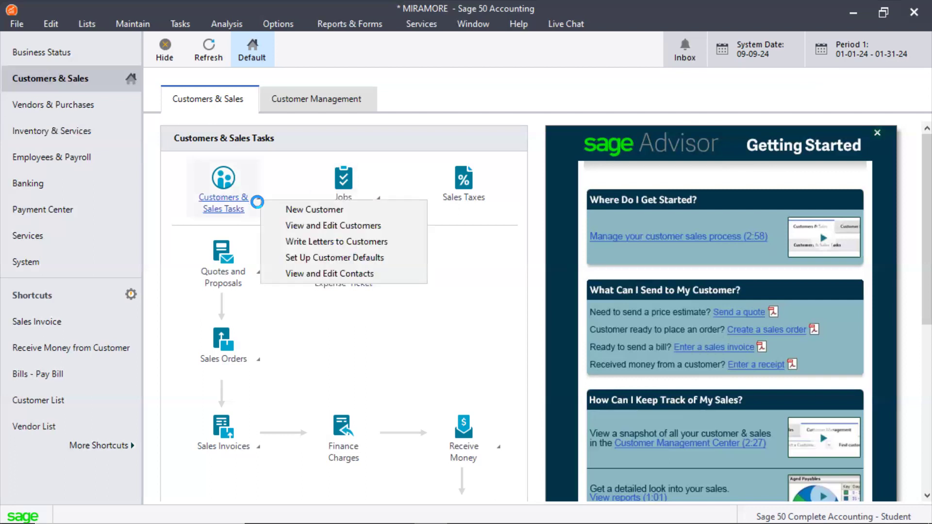
left_click(312, 226)
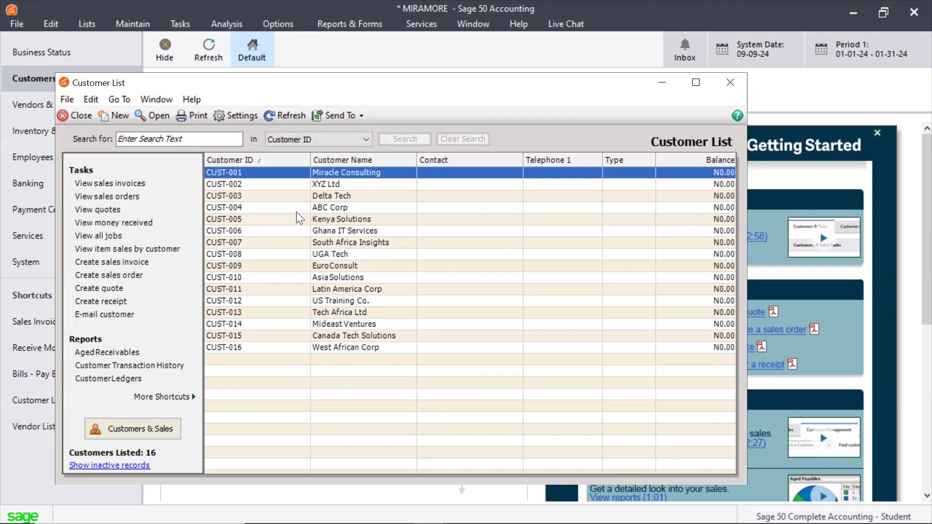
left_click(663, 83)
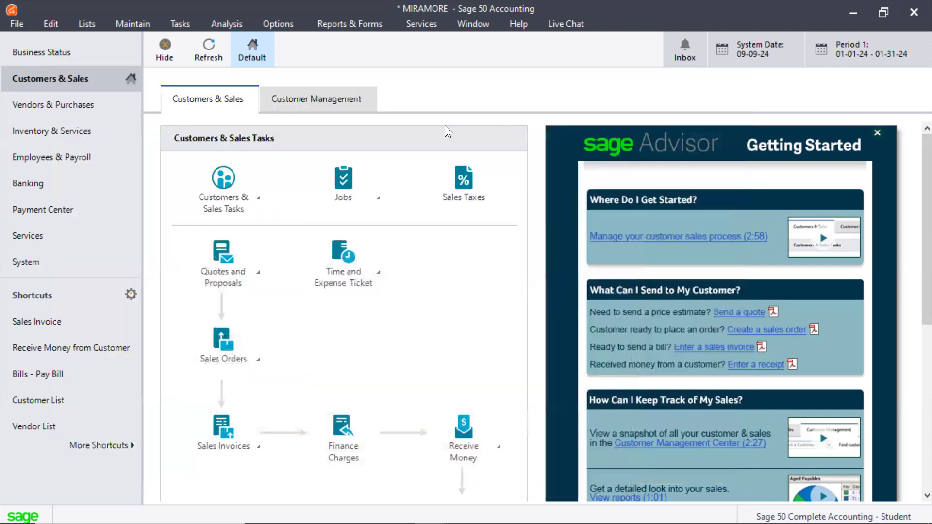
Step: Configure the company backup with a reminder after 2 days without backup and the company name included in the backup file name
left_click(10, 25)
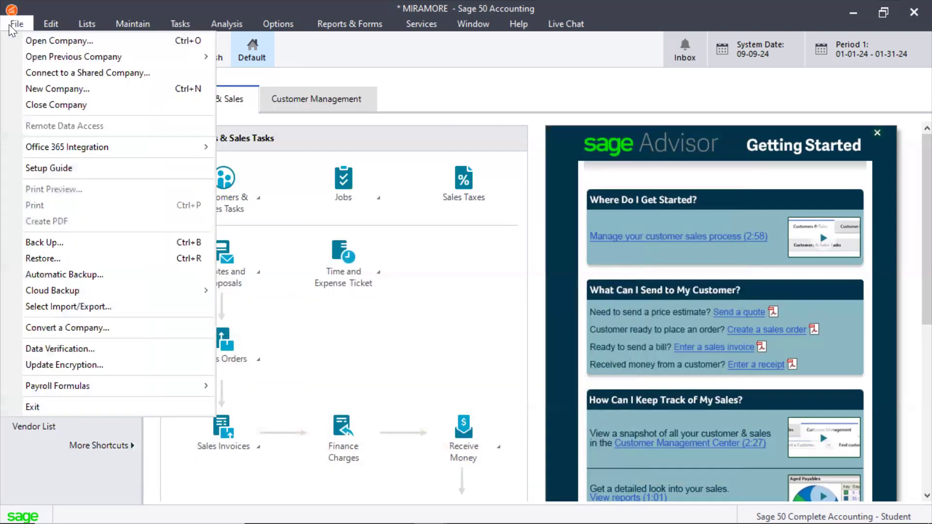
left_click(51, 246)
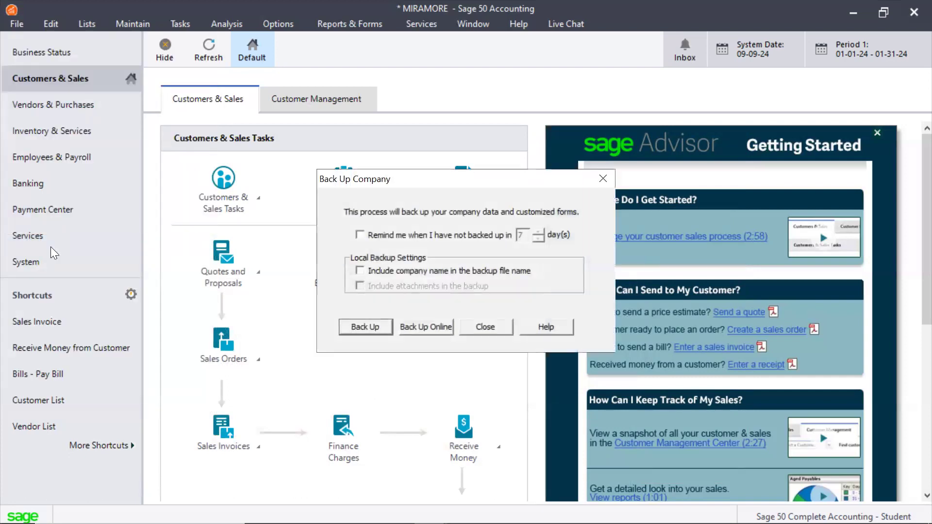
left_click_drag(427, 180, 270, 160)
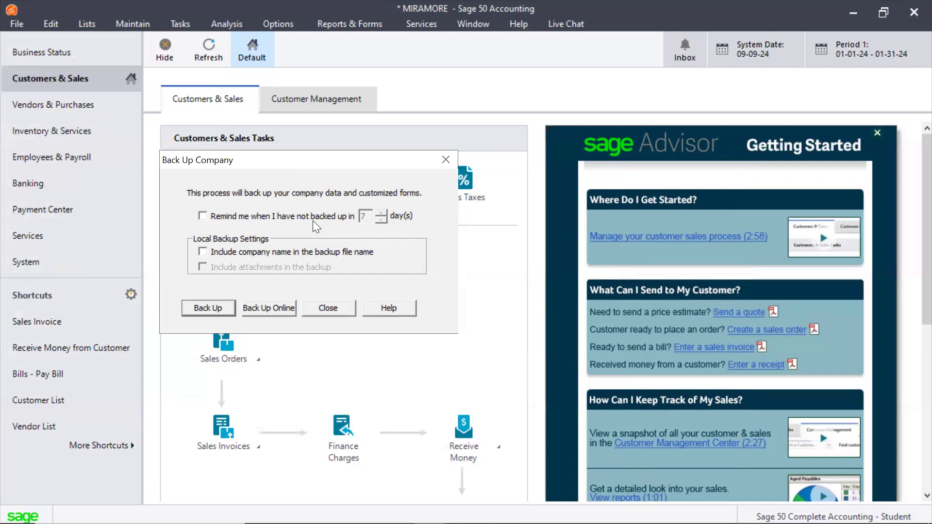
left_click(202, 215)
double_click(363, 215)
key("BackSpace")
type("2")
left_click(203, 252)
Step: Back up the company data as MIRAMORE -090924 in the miramore folder, in Sage 50 Backup (*.ptb) format
left_click(216, 314)
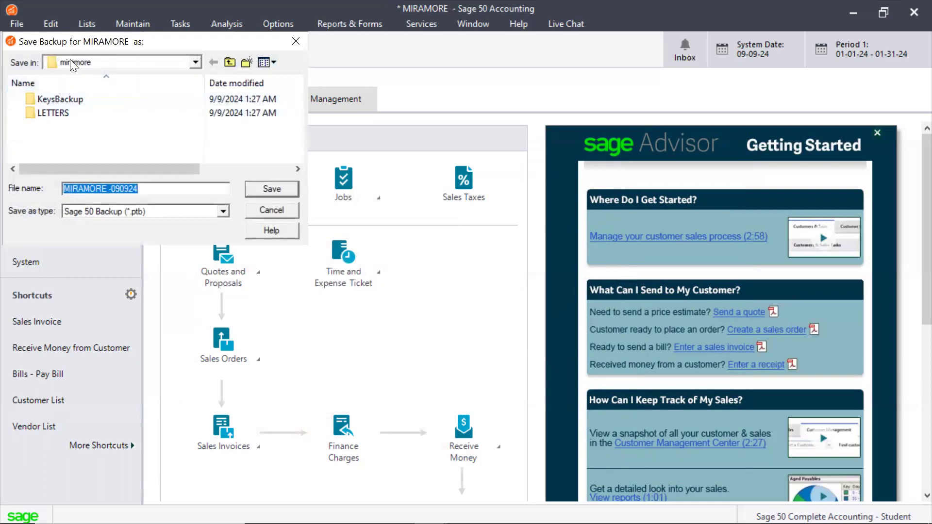
left_click(272, 187)
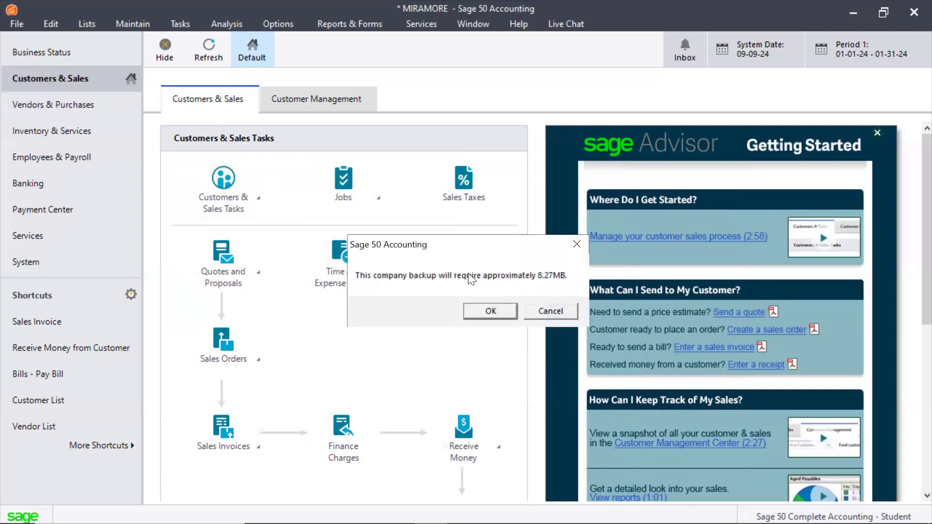
left_click(487, 311)
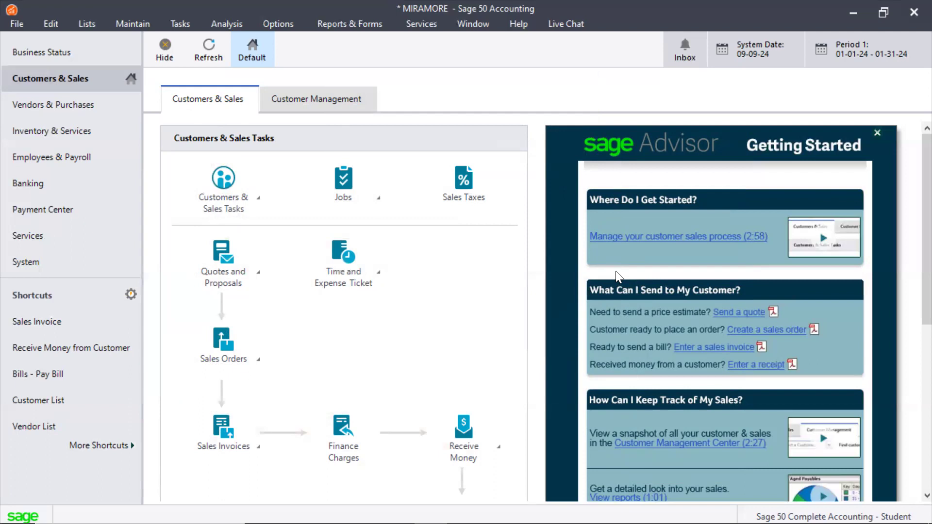
left_click(366, 25)
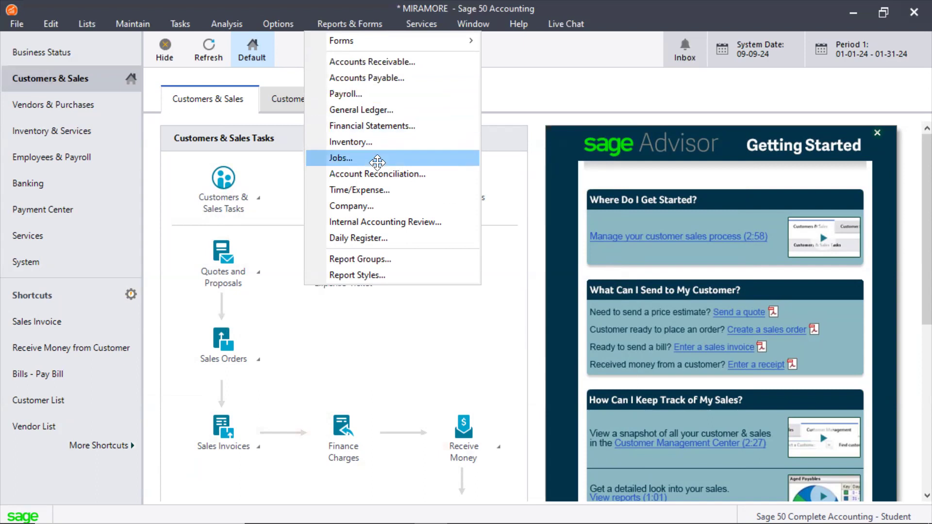
left_click(217, 19)
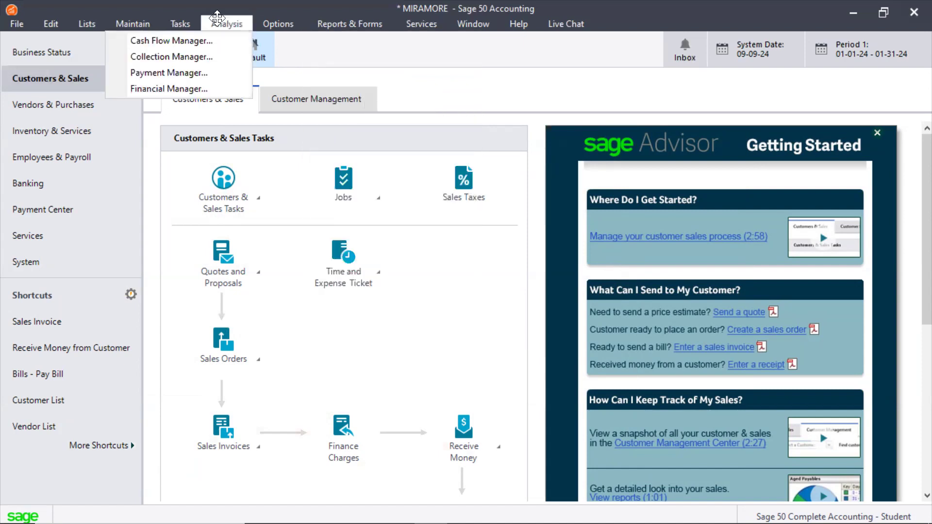
left_click(217, 20)
left_click(216, 22)
left_click(515, 24)
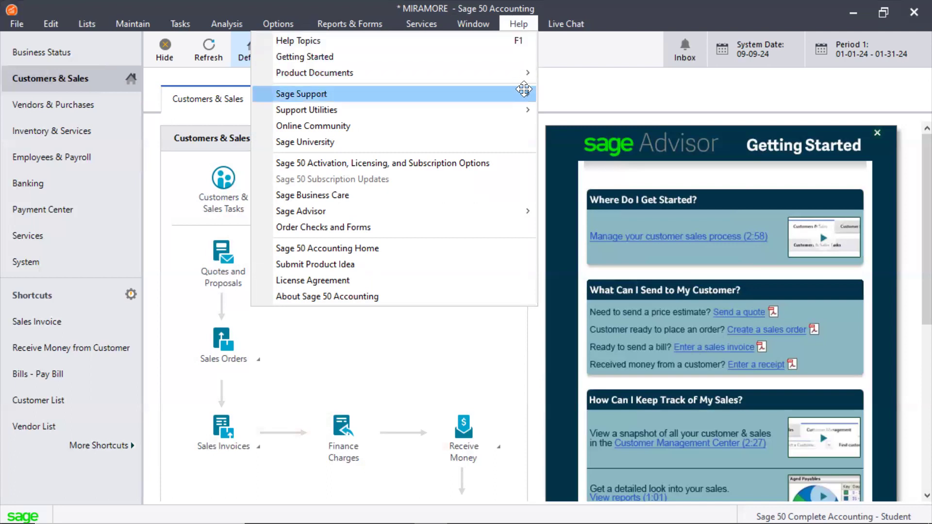
mouse_move(524, 93)
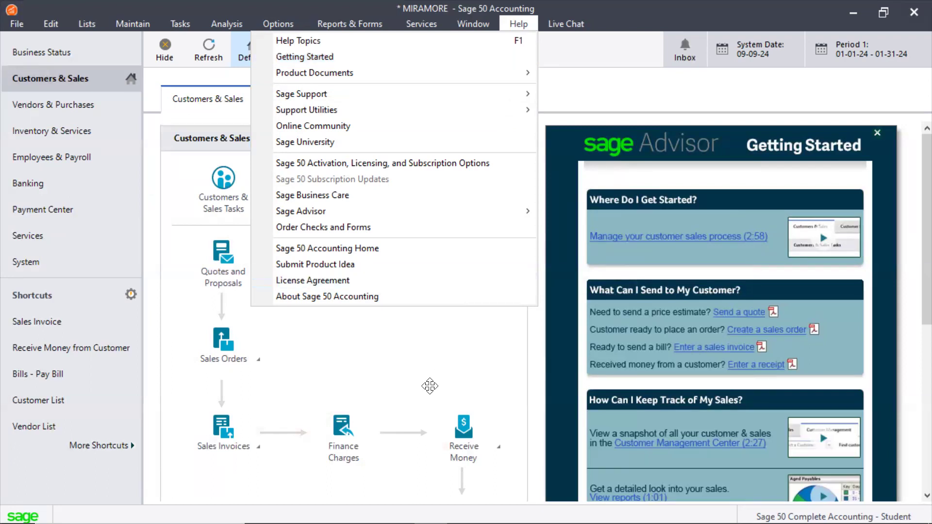
left_click(471, 356)
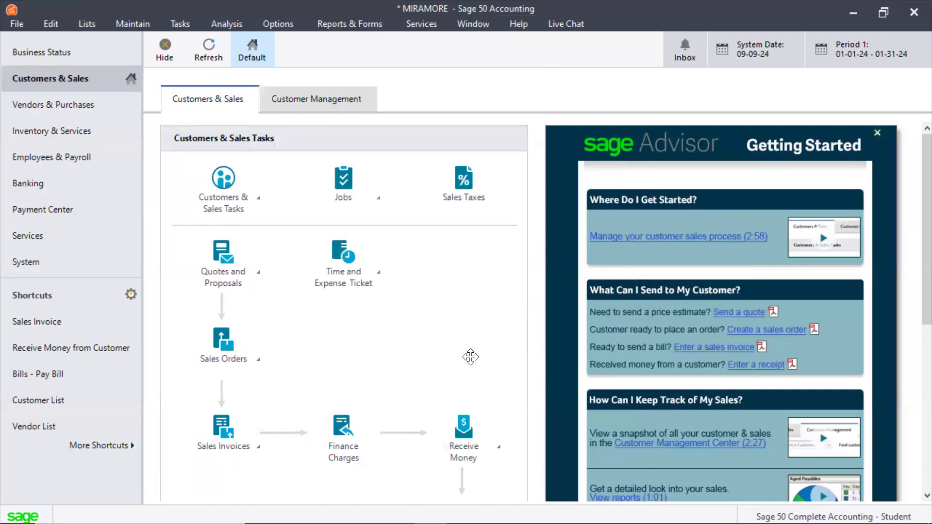